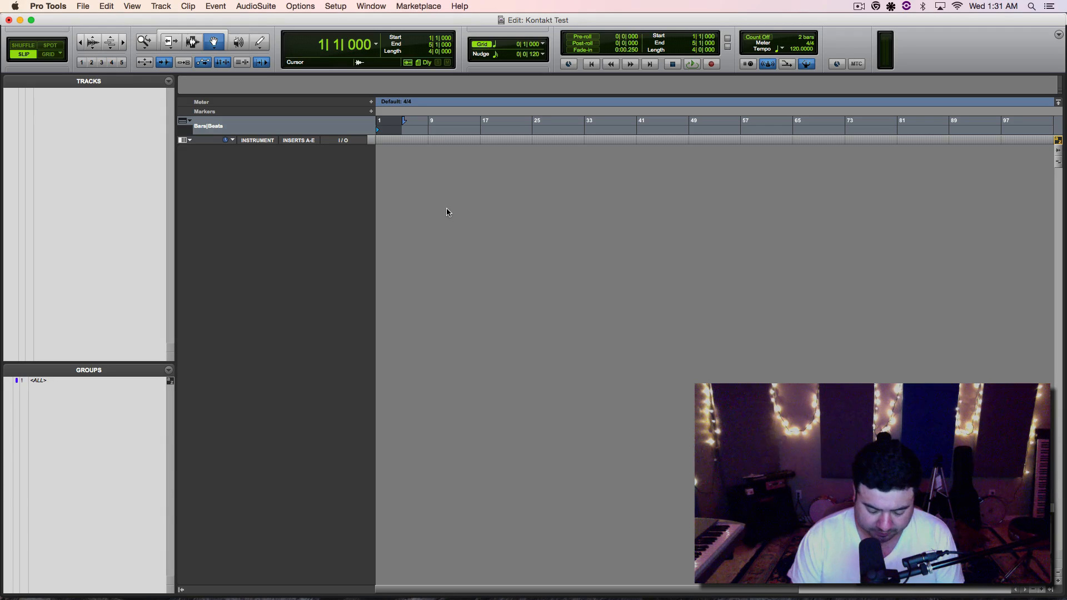
- Create one new stereo instrument track with a ticks timebase
{"action": "key", "text": "super+shift+n"}
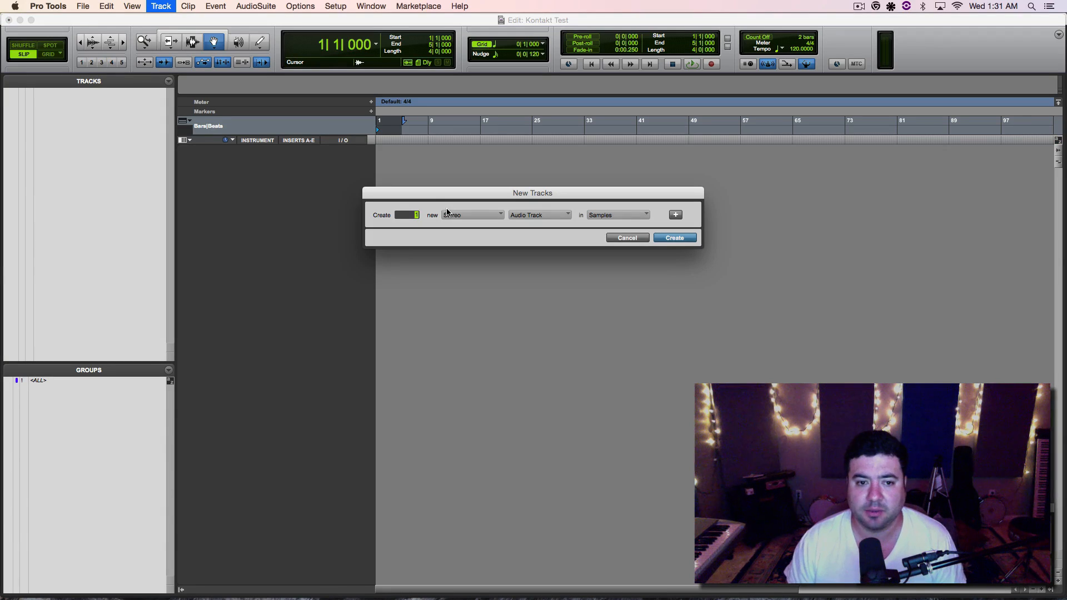
{"action": "key", "text": "super+Down"}
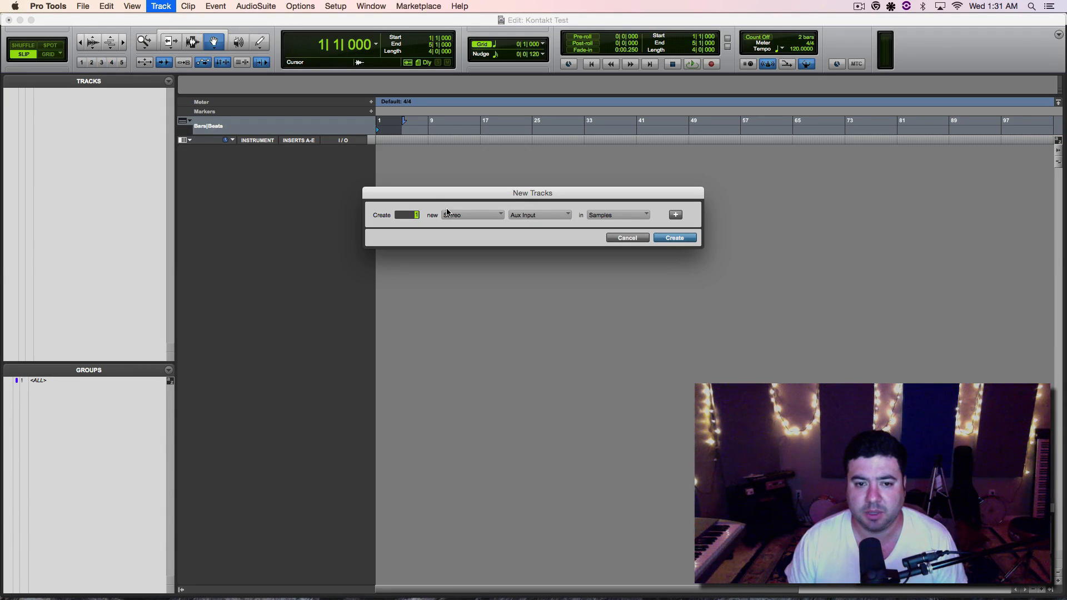
{"action": "key", "text": "super+Down"}
{"action": "key", "text": "super+Down"}
{"action": "key", "text": "super+Down"}
{"action": "key", "text": "super+Down"}
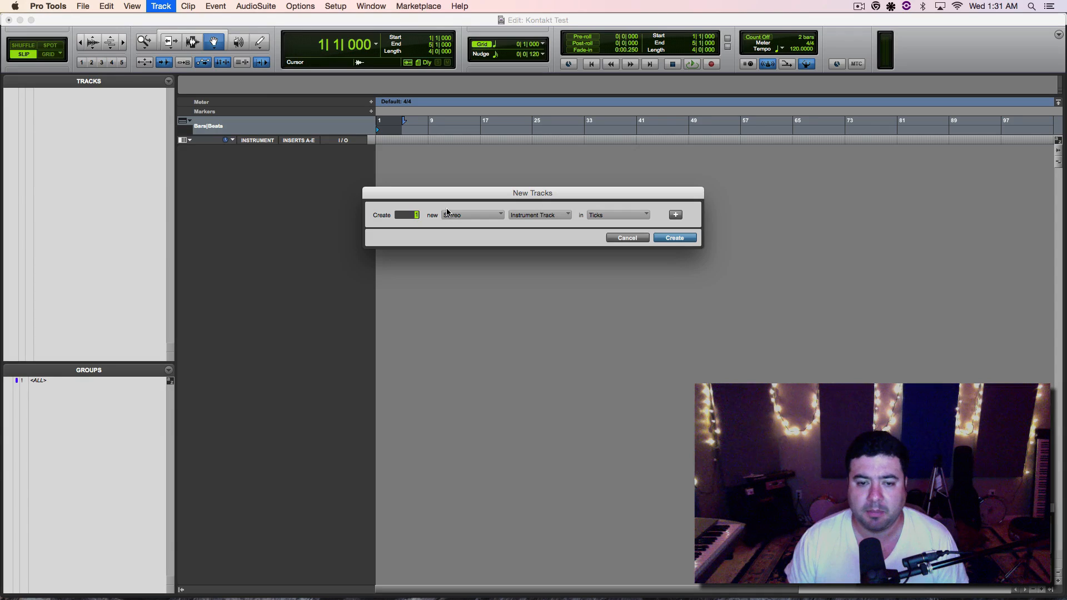
{"action": "key", "text": "Return"}
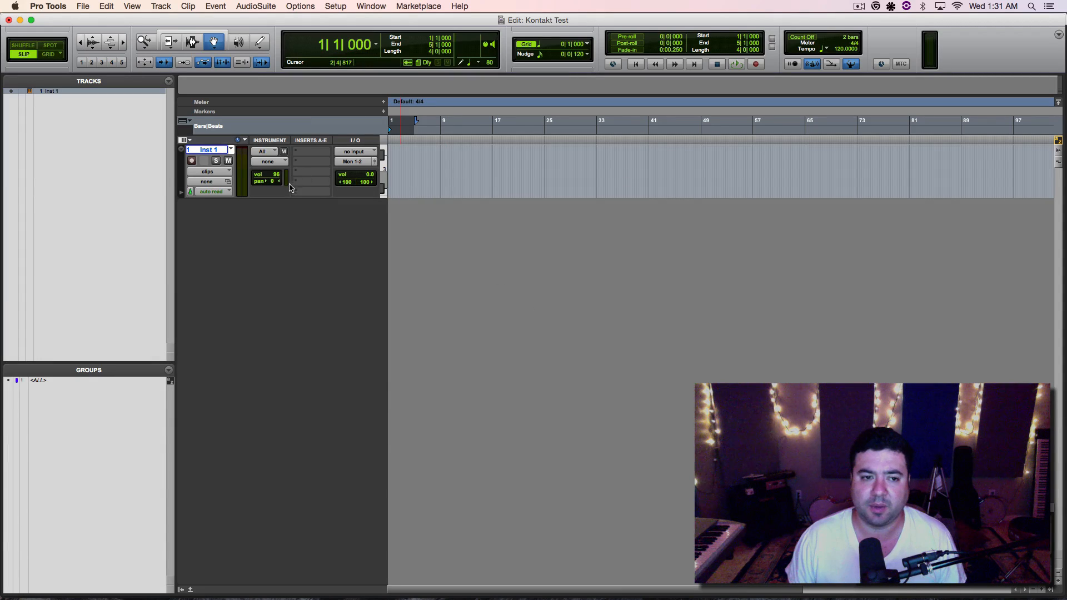
- Insert the stereo Kontakt 5 multichannel instrument plug-in in the Inst 1 track's first insert slot and reposition its window
{"action": "left_click", "coordinate": [311, 153]}
{"action": "mouse_move", "coordinate": [345, 175]}
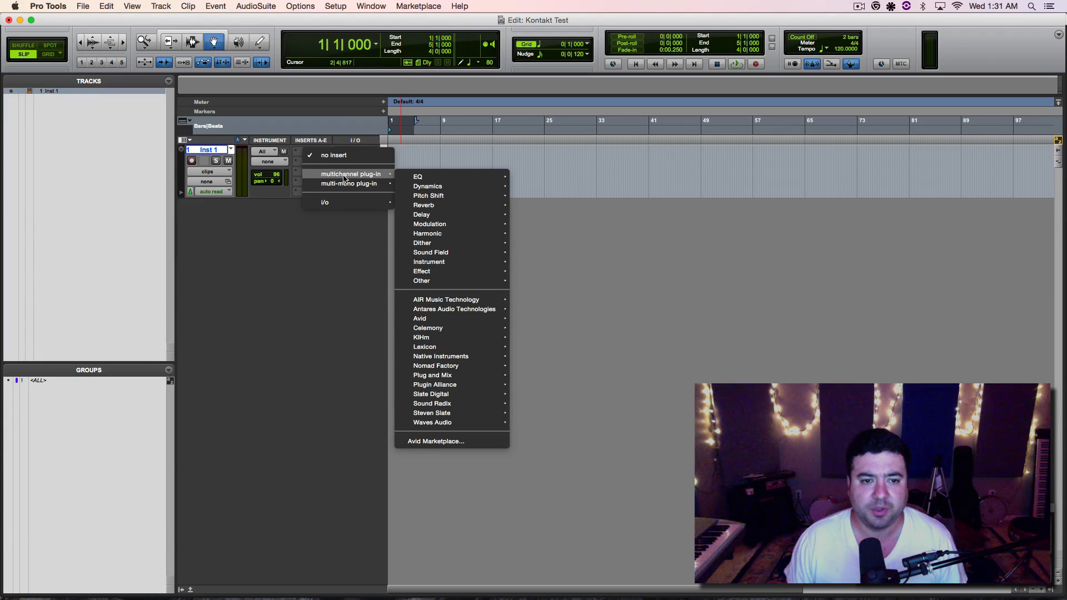
{"action": "mouse_move", "coordinate": [432, 265]}
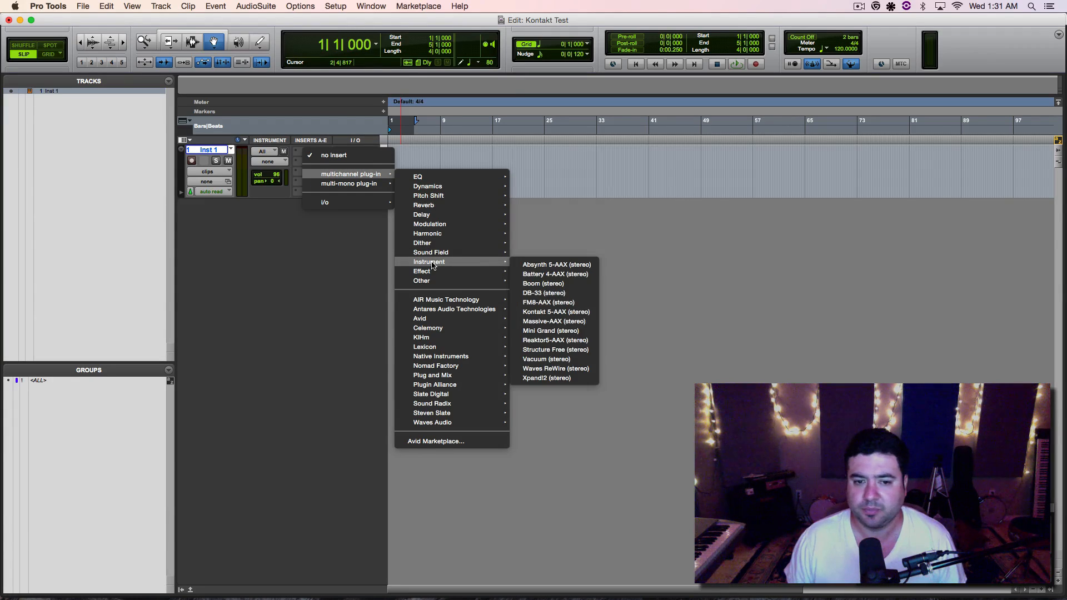
{"action": "left_click", "coordinate": [546, 312]}
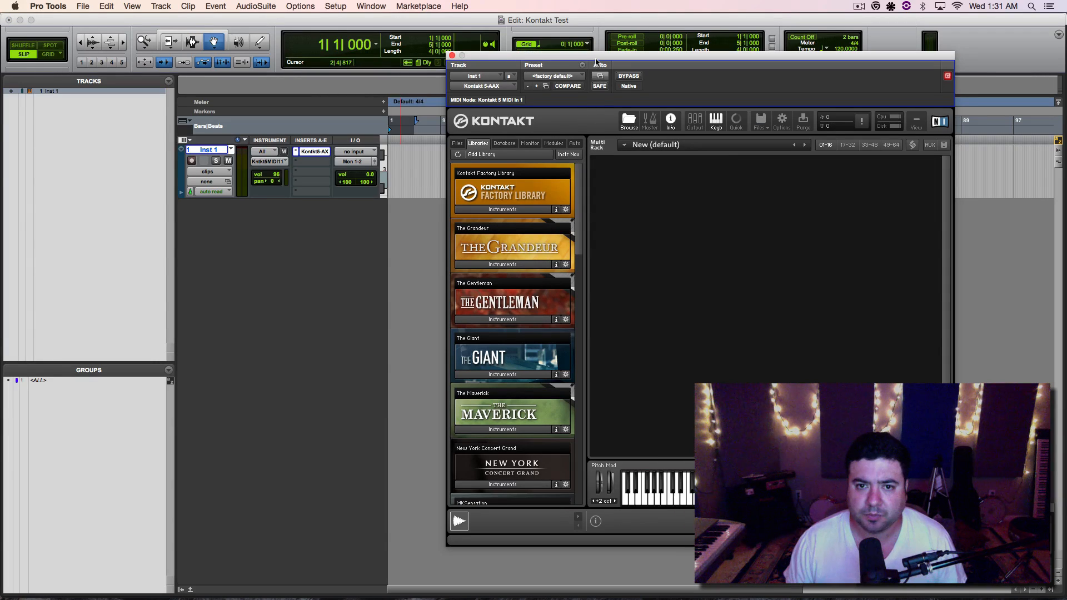
{"action": "left_click_drag", "start_coordinate": [596, 60], "coordinate": [514, 60]}
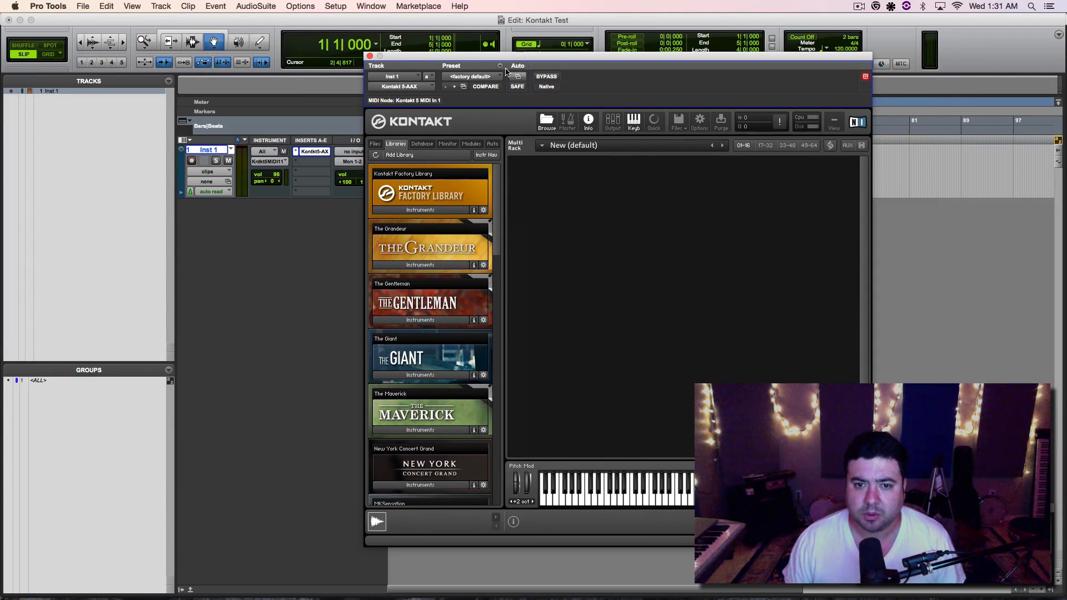
- Apply the saved "Test 2" preset to Kontakt's output section, then hide that section
{"action": "left_click", "coordinate": [614, 124]}
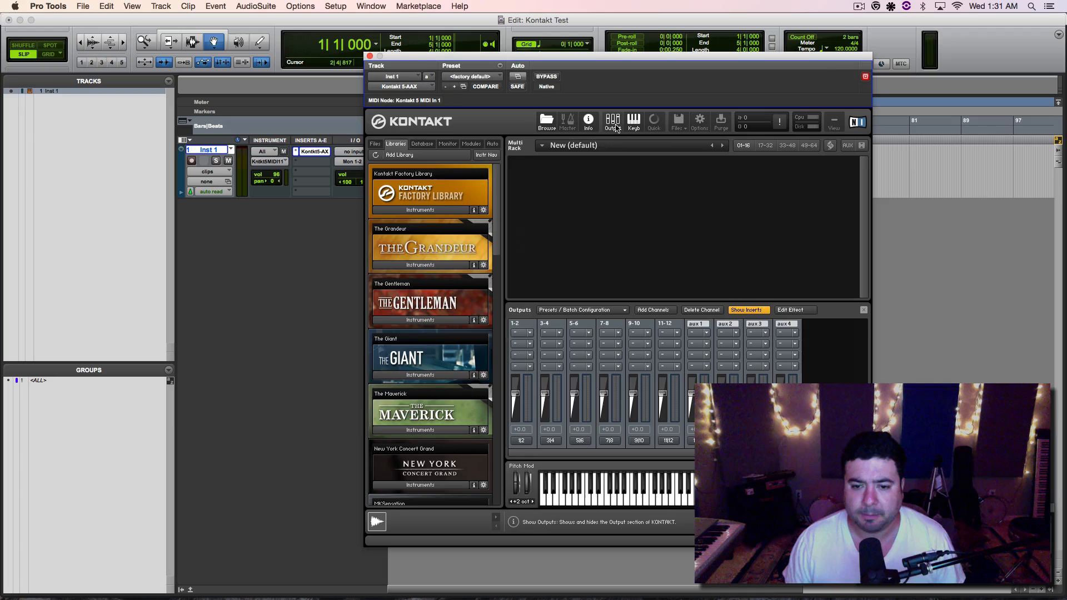
{"action": "left_click", "coordinate": [612, 310]}
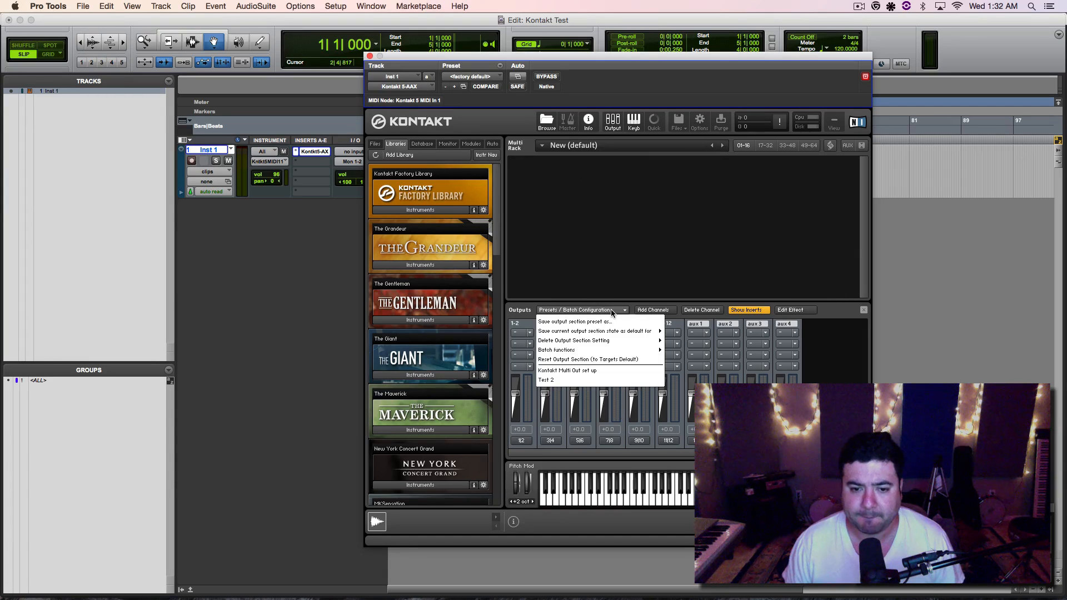
{"action": "left_click", "coordinate": [776, 321]}
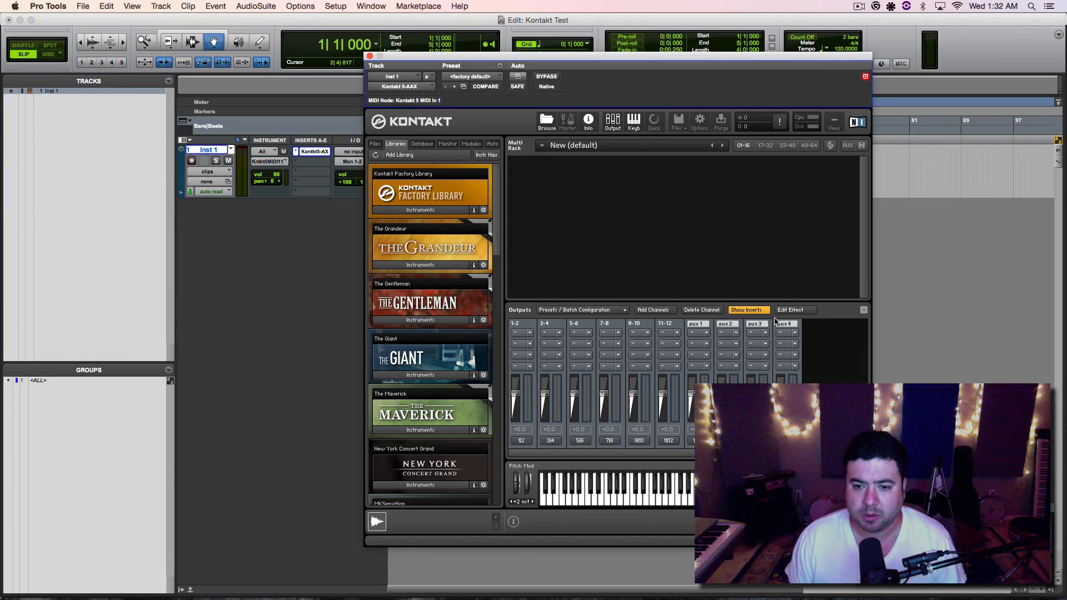
{"action": "left_click", "coordinate": [615, 310]}
{"action": "left_click", "coordinate": [564, 381]}
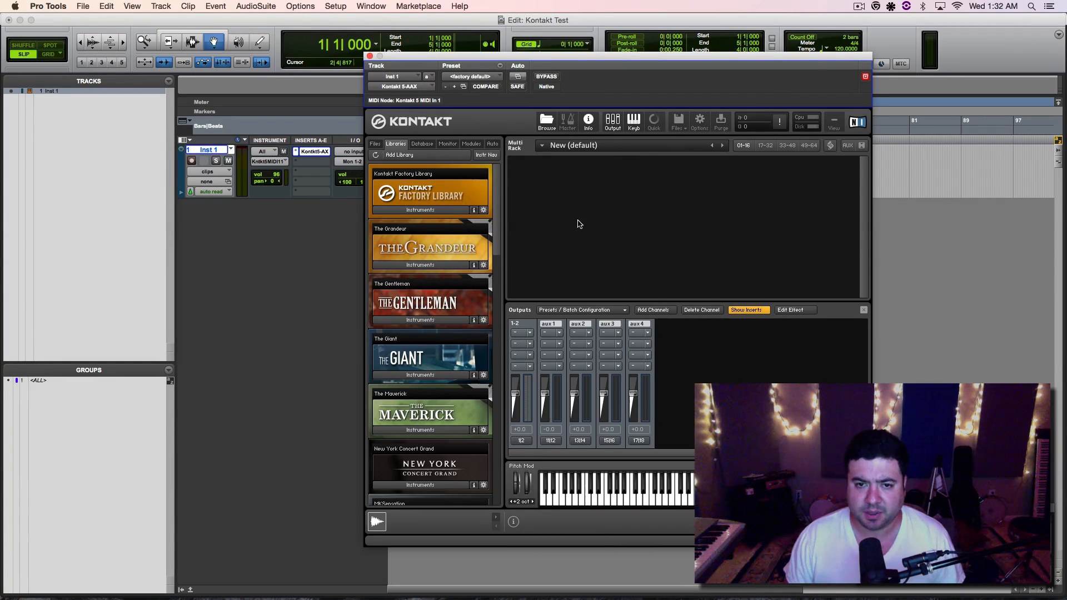
{"action": "left_click", "coordinate": [612, 123]}
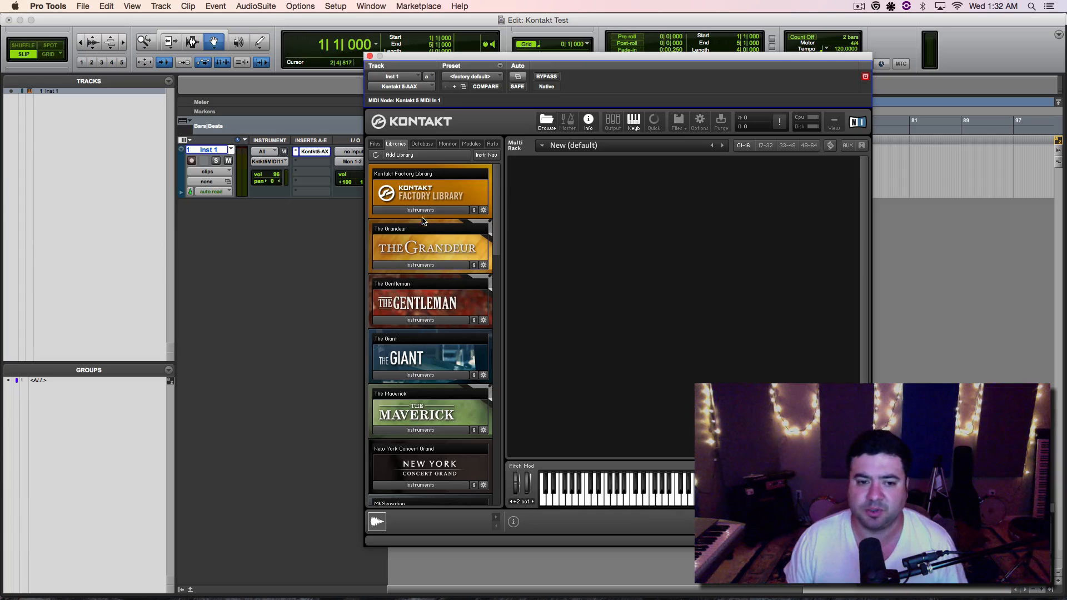
- Load The Grandeur.nki piano from The Grandeur library into the multi rack
{"action": "left_click", "coordinate": [421, 264]}
{"action": "double_click", "coordinate": [403, 280]}
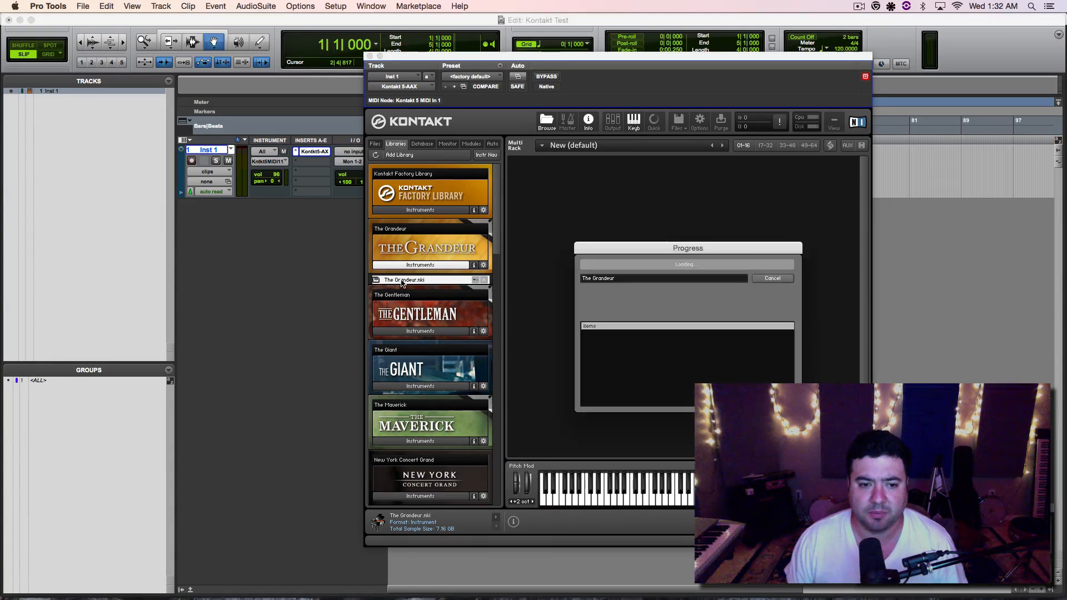
{"action": "scroll", "coordinate": [428, 315], "scroll_direction": "down", "scroll_amount": 4}
{"action": "scroll", "coordinate": [428, 315], "scroll_direction": "down", "scroll_amount": 3}
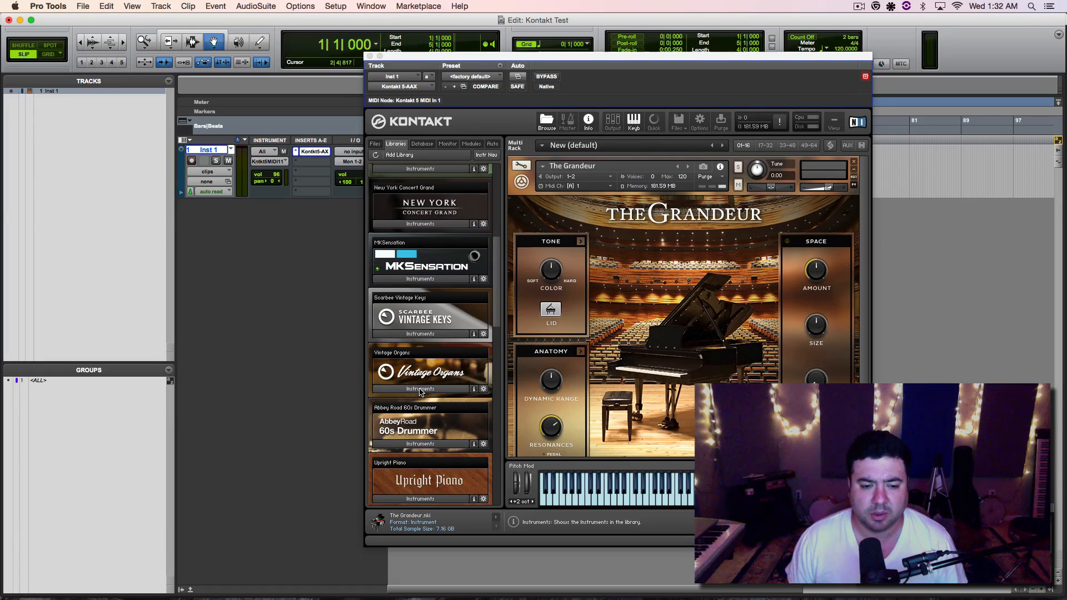
{"action": "scroll", "coordinate": [428, 345], "scroll_direction": "up", "scroll_amount": 10}
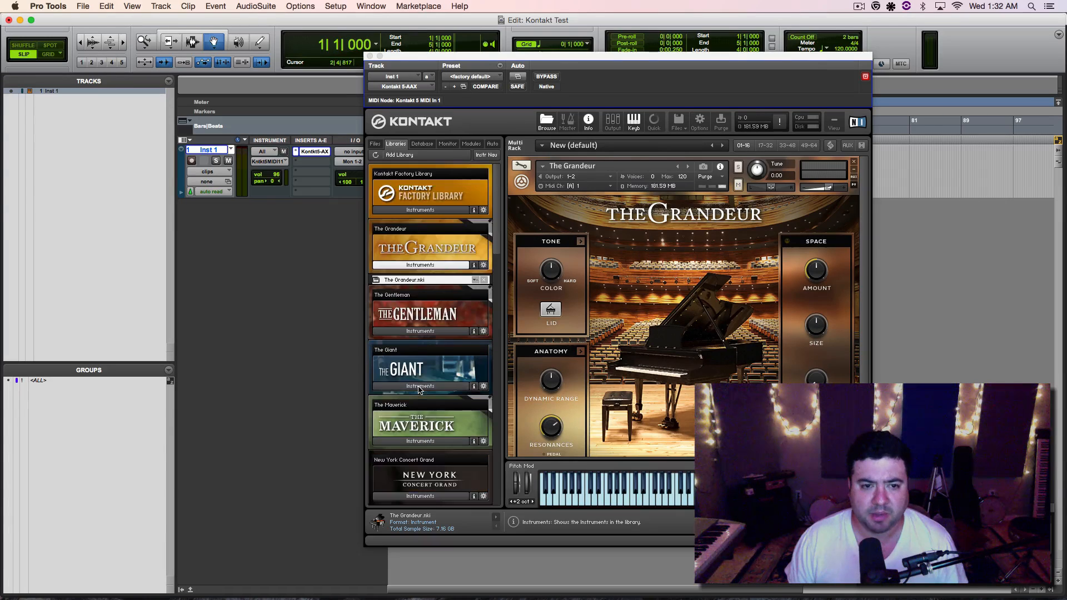
- Load Deep Bass.nki from the 3 - Bass category of the Kontakt Factory Library and collapse the library's instrument list
{"action": "left_click", "coordinate": [420, 210]}
{"action": "left_click", "coordinate": [393, 225]}
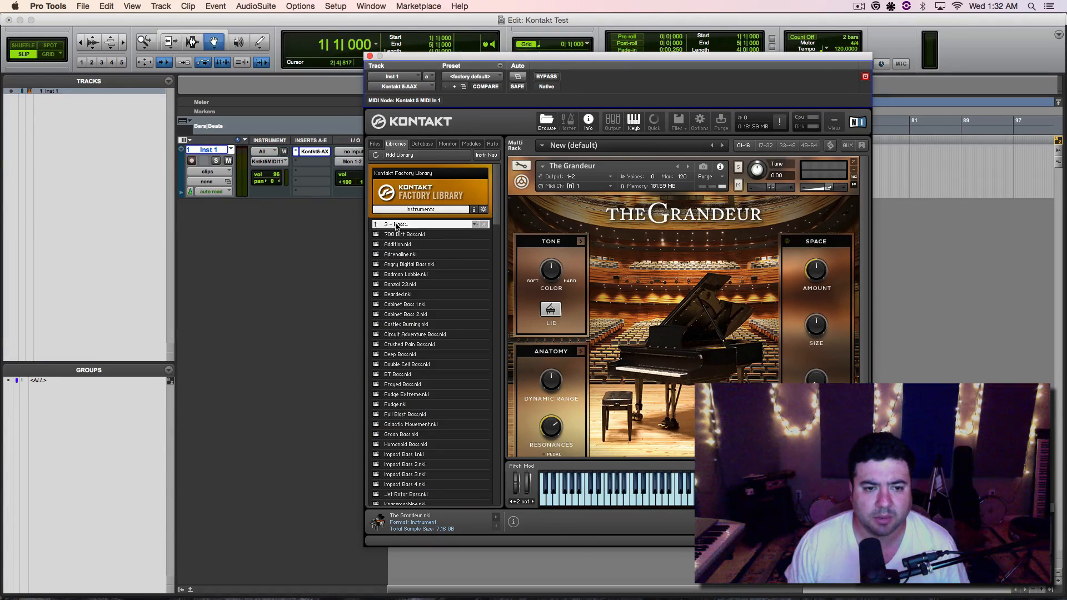
{"action": "double_click", "coordinate": [399, 255]}
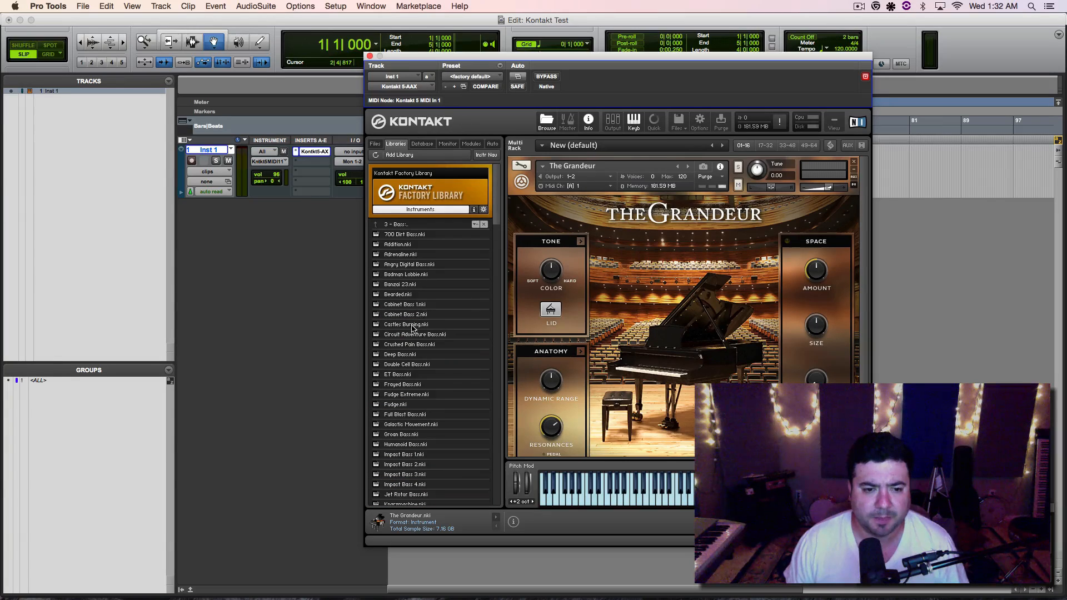
{"action": "left_click", "coordinate": [398, 355]}
{"action": "double_click", "coordinate": [396, 356]}
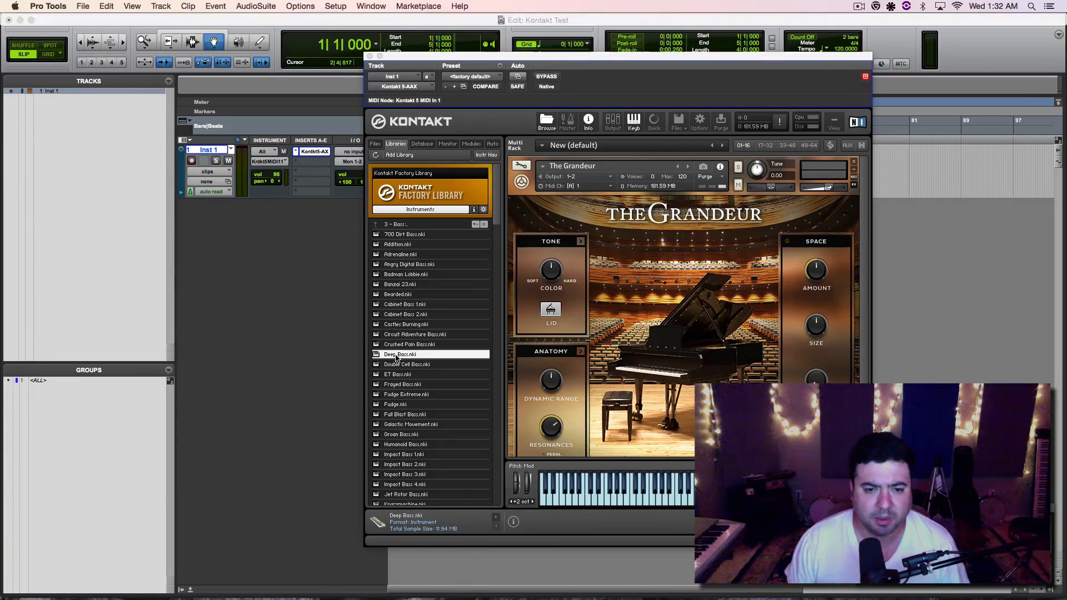
{"action": "left_click", "coordinate": [421, 209]}
- Load Basic Gospel 1.nki from the Vintage Organs Gospel & Church category and collapse the library's instrument list
{"action": "scroll", "coordinate": [417, 303], "scroll_direction": "down", "scroll_amount": 5}
{"action": "scroll", "coordinate": [417, 303], "scroll_direction": "down", "scroll_amount": 4}
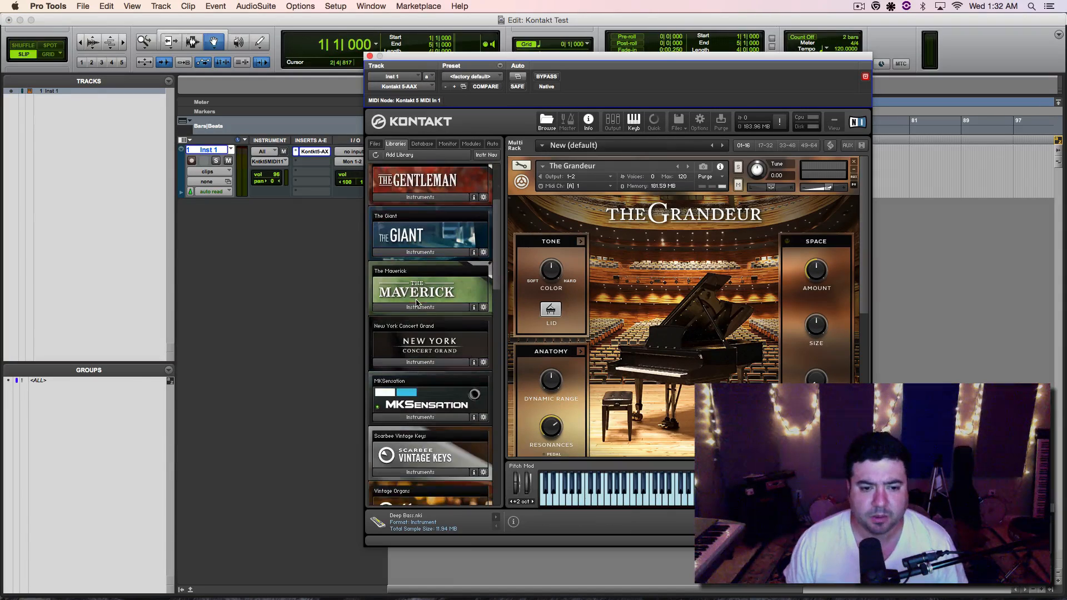
{"action": "left_click", "coordinate": [417, 383]}
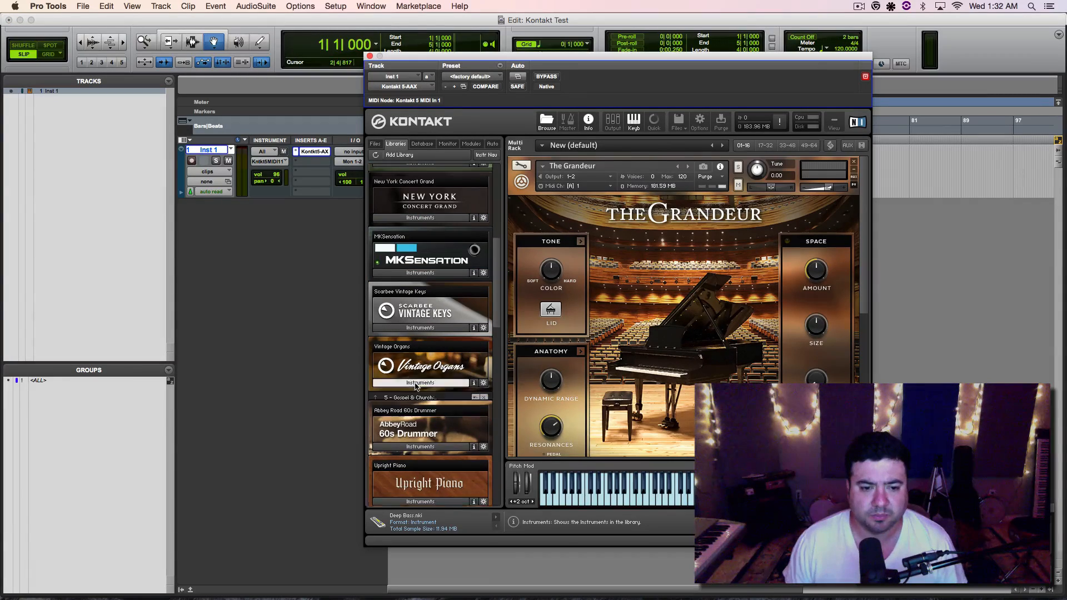
{"action": "double_click", "coordinate": [395, 370]}
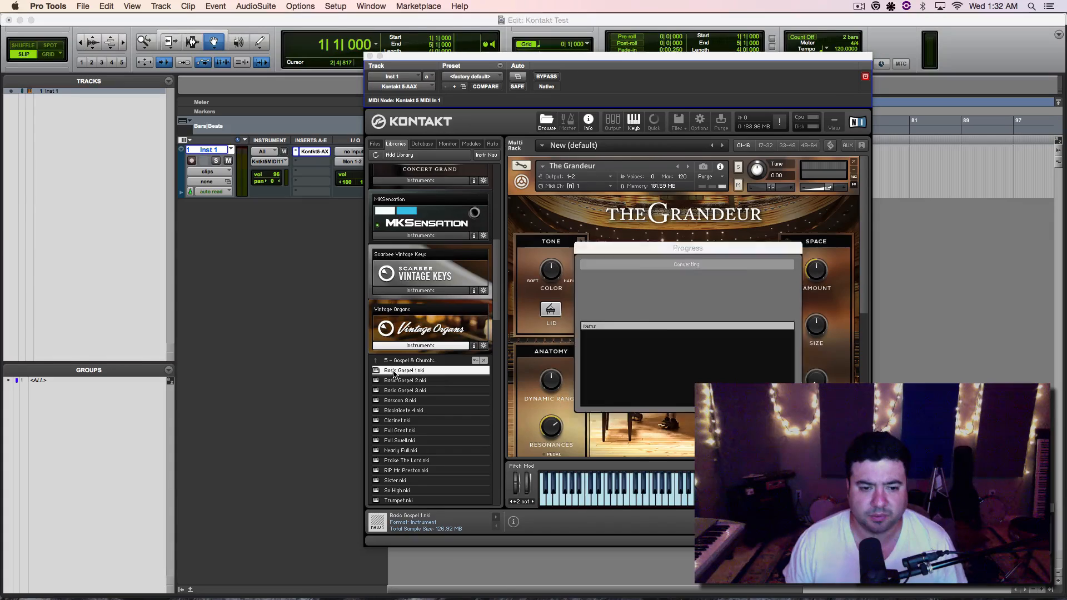
{"action": "left_click", "coordinate": [418, 346]}
- Load Garage Kit - Full.nki from the Studio Drummer library into the multi rack
{"action": "scroll", "coordinate": [418, 356], "scroll_direction": "down", "scroll_amount": 6}
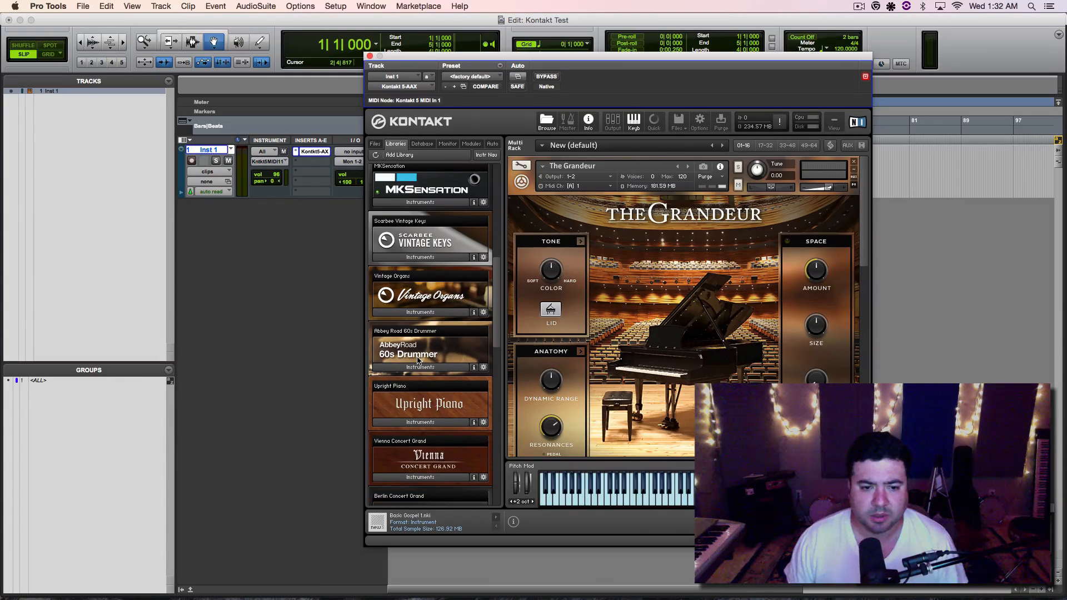
{"action": "scroll", "coordinate": [418, 360], "scroll_direction": "down", "scroll_amount": 5}
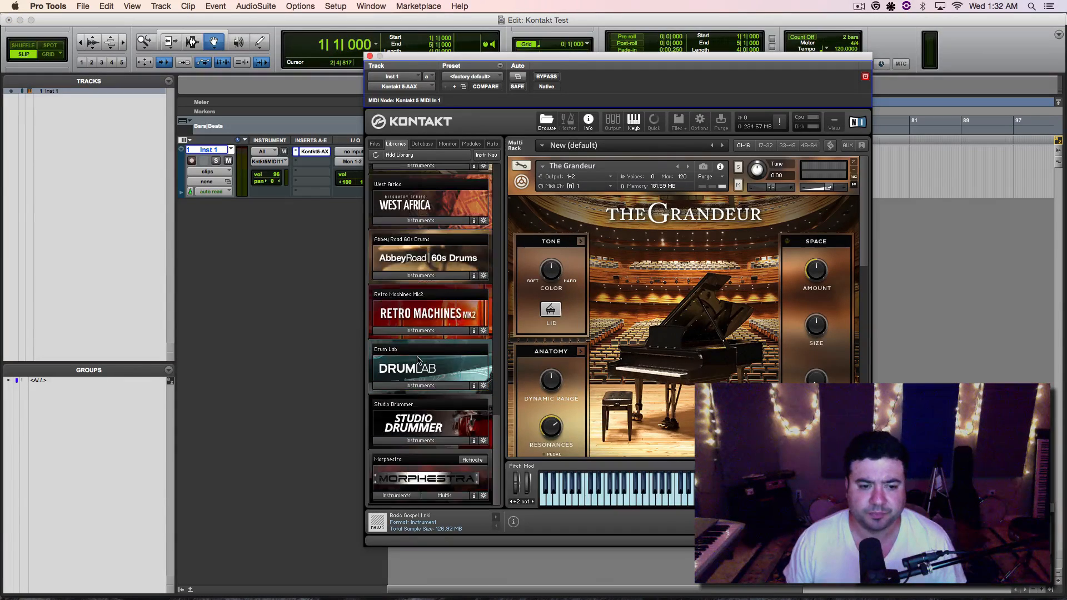
{"action": "left_click", "coordinate": [418, 440]}
{"action": "scroll", "coordinate": [414, 422], "scroll_direction": "down", "scroll_amount": 2}
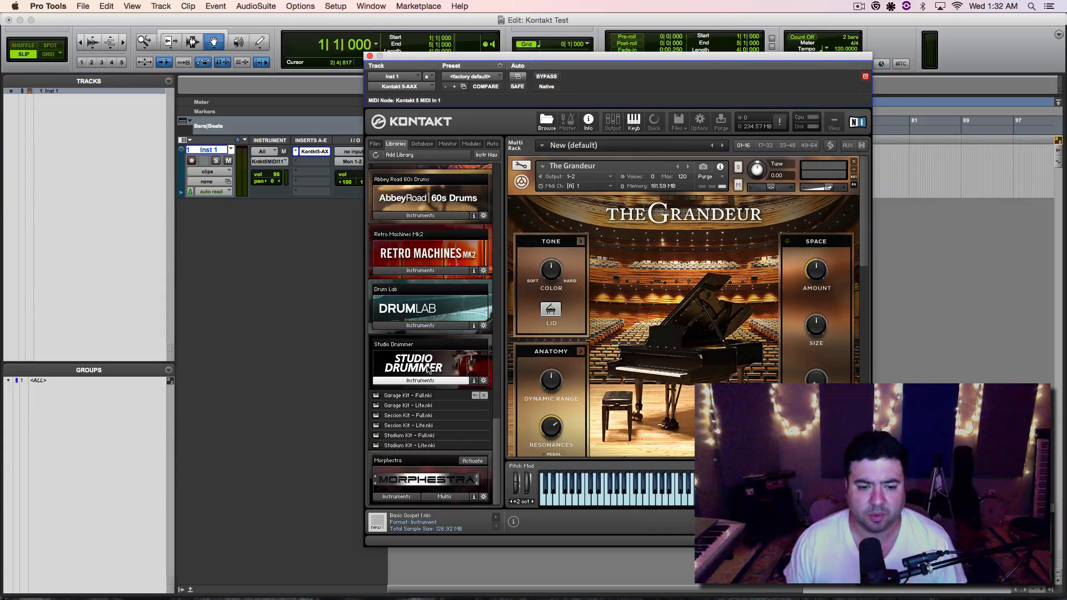
{"action": "double_click", "coordinate": [395, 396]}
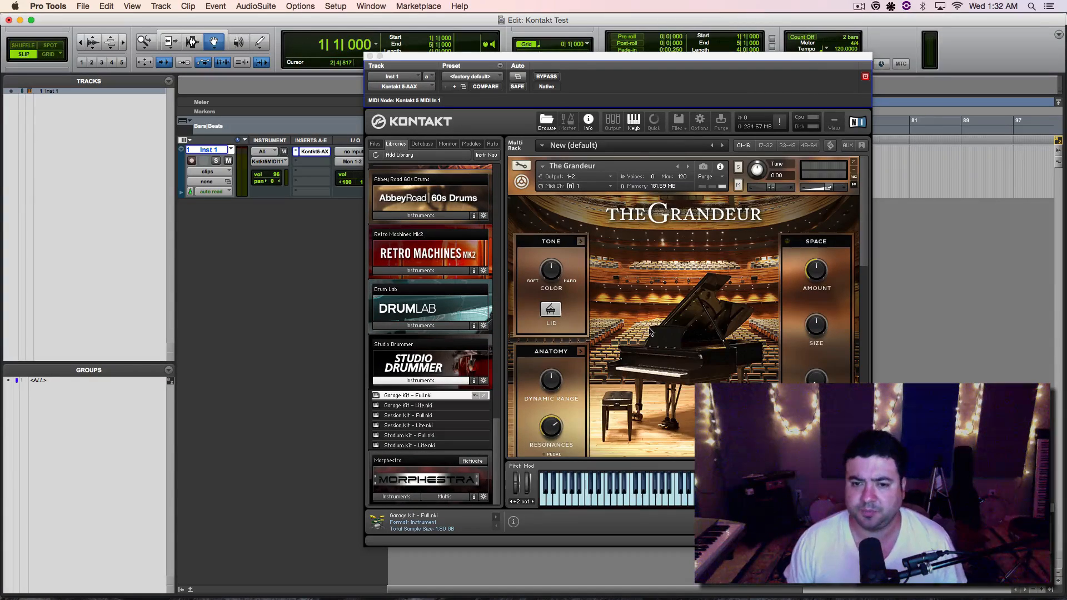
- Collapse The Grandeur, Deep Bass, Basic Gospel 1 and Garage Kit - Full to their compact headers in the rack
{"action": "scroll", "coordinate": [656, 336], "scroll_direction": "up", "scroll_amount": 3}
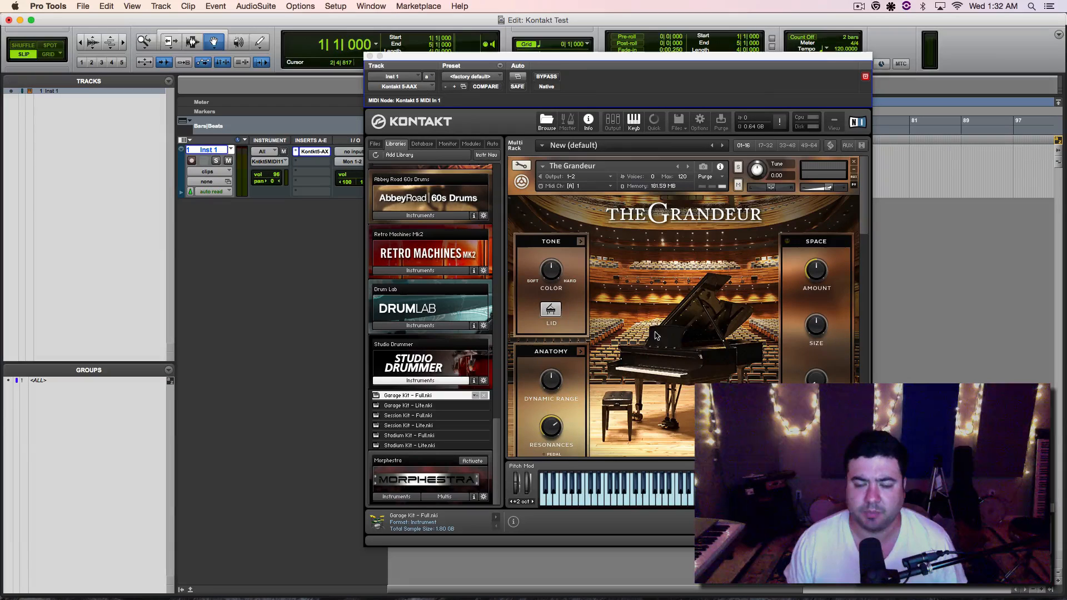
{"action": "left_click", "coordinate": [521, 183]}
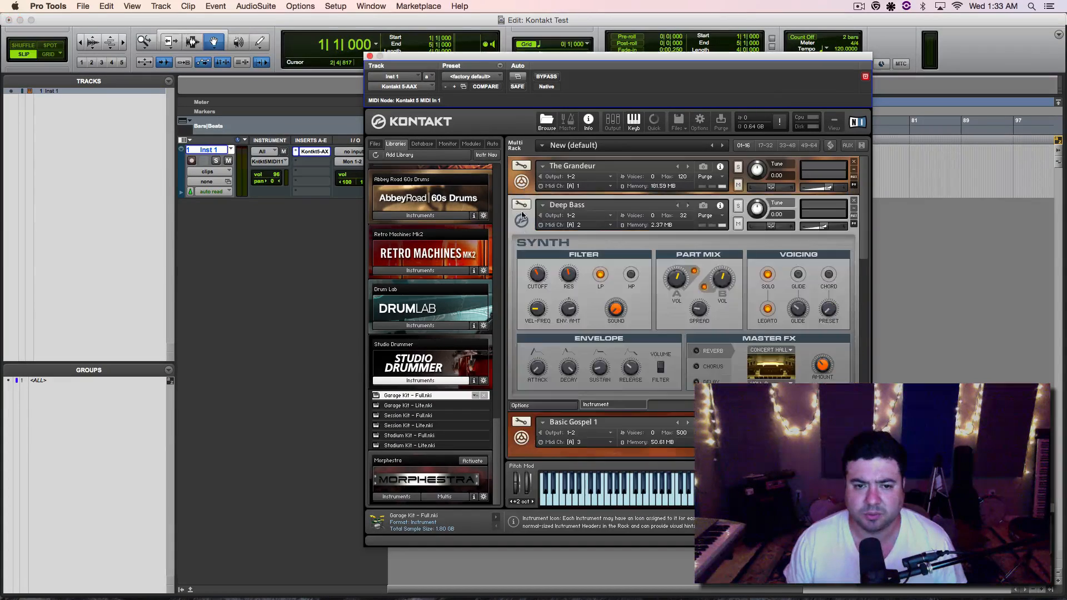
{"action": "left_click", "coordinate": [522, 221]}
{"action": "left_click", "coordinate": [522, 260]}
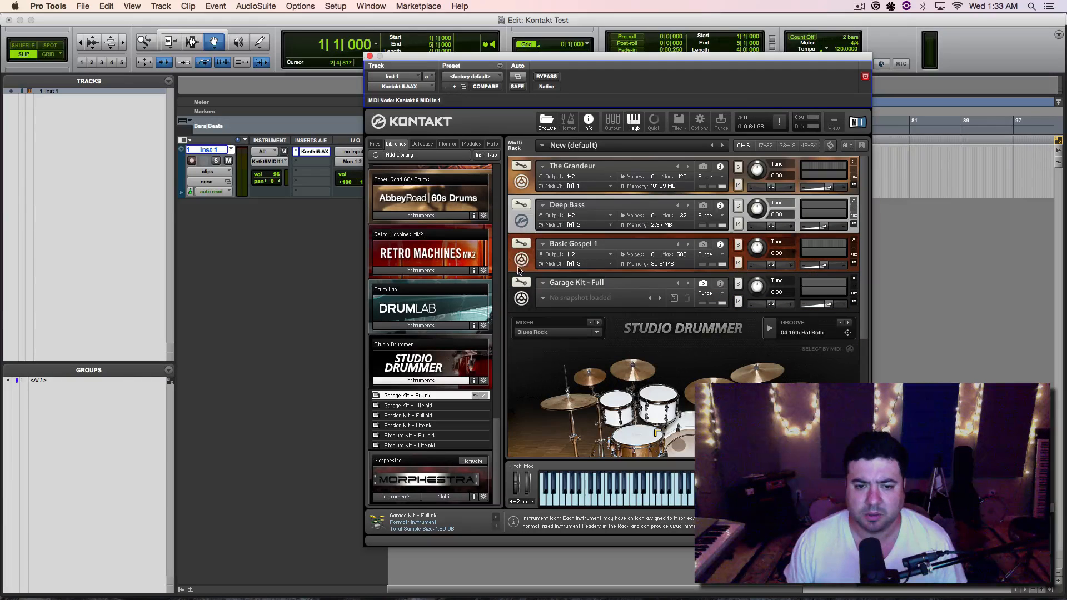
{"action": "left_click", "coordinate": [521, 298]}
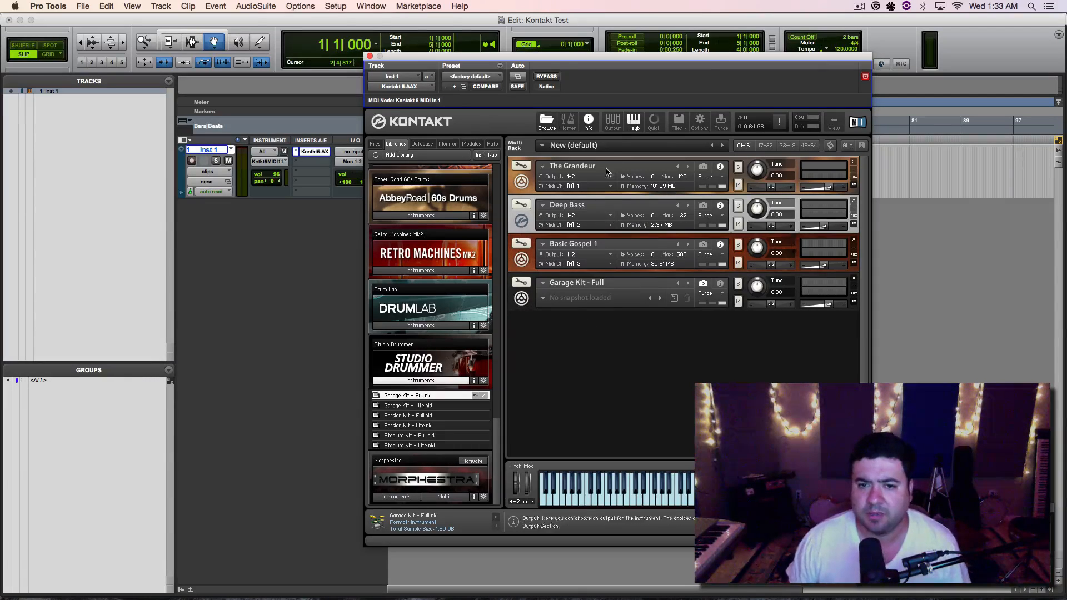
- Show Kontakt's output section and replace Garage Kit - Full with Garage Kit - Lite in the rack
{"action": "left_click", "coordinate": [613, 122]}
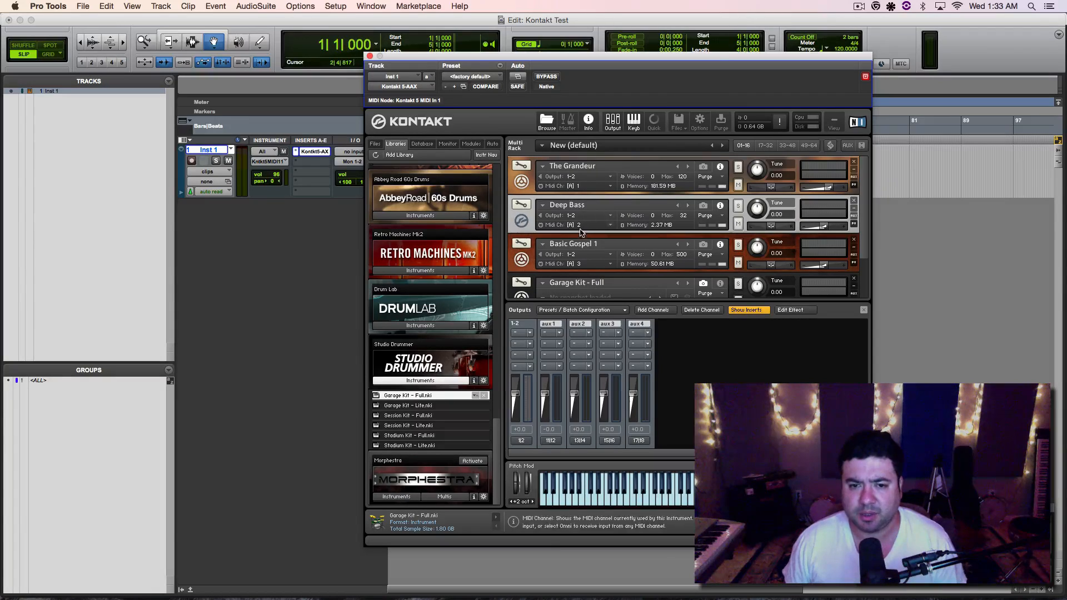
{"action": "scroll", "coordinate": [581, 237], "scroll_direction": "down", "scroll_amount": 3}
{"action": "scroll", "coordinate": [580, 237], "scroll_direction": "up", "scroll_amount": 3}
{"action": "scroll", "coordinate": [580, 237], "scroll_direction": "down", "scroll_amount": 3}
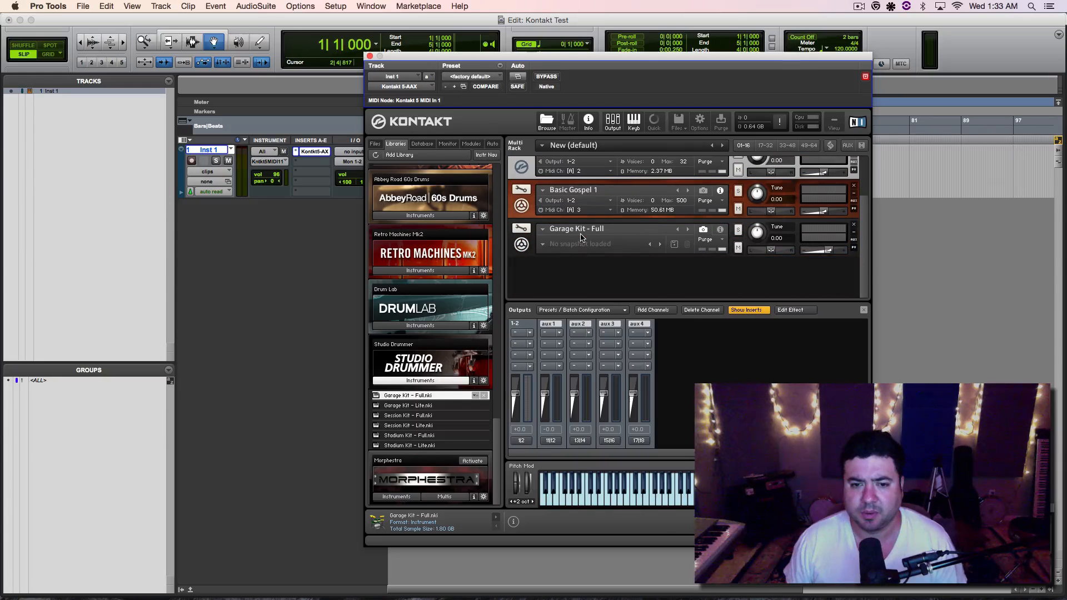
{"action": "left_click", "coordinate": [689, 230]}
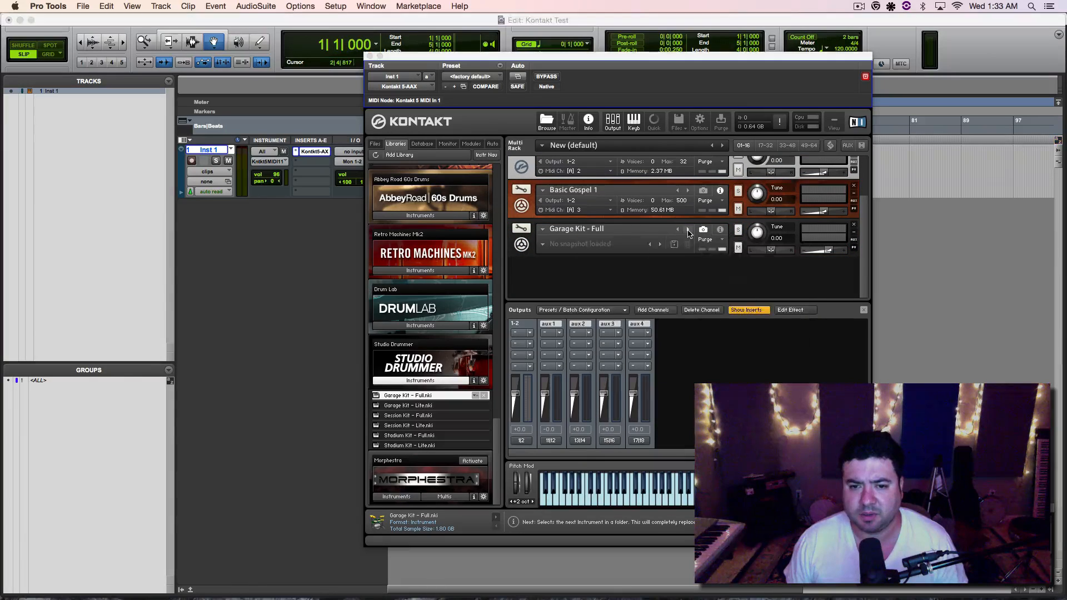
{"action": "scroll", "coordinate": [588, 248], "scroll_direction": "up", "scroll_amount": 2}
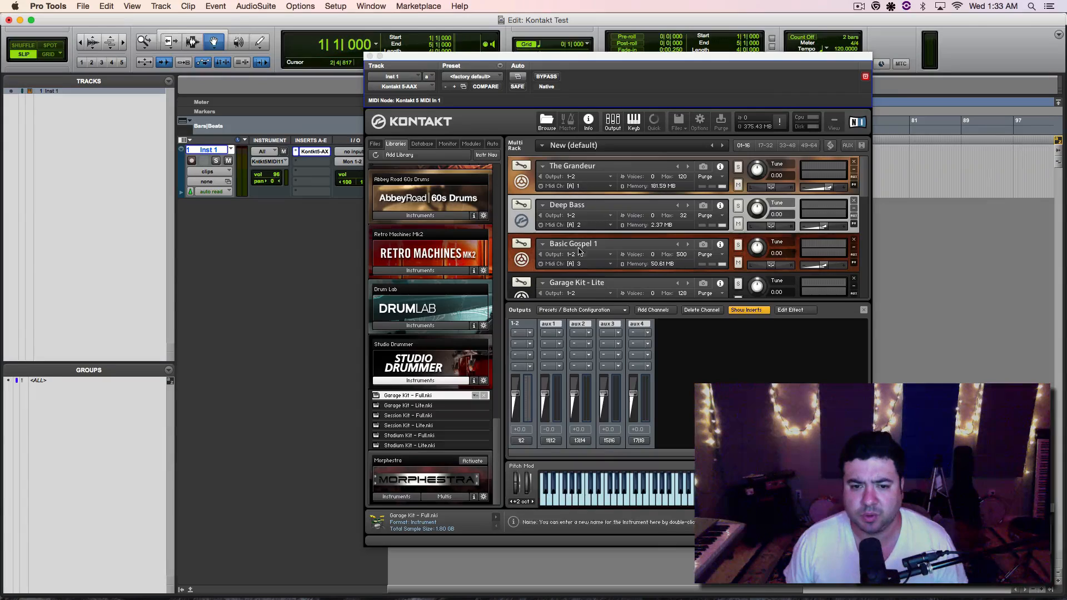
{"action": "scroll", "coordinate": [578, 245], "scroll_direction": "down", "scroll_amount": 2}
{"action": "scroll", "coordinate": [578, 245], "scroll_direction": "up", "scroll_amount": 2}
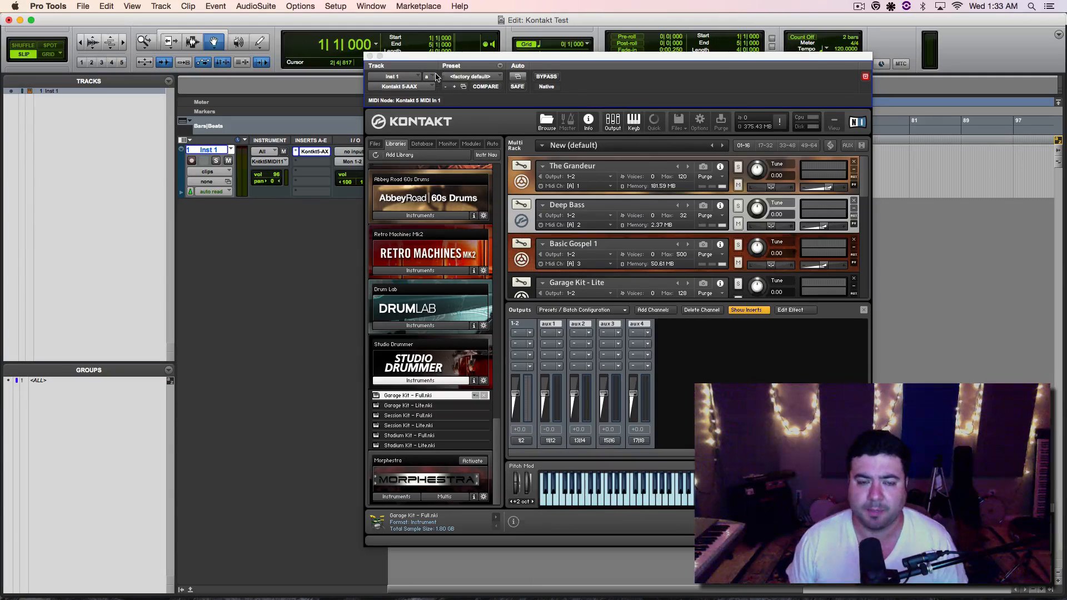
- Look over the four instruments in Kontakt's multi rack and hide the output section
{"action": "left_click_drag", "start_coordinate": [427, 57], "coordinate": [452, 59]}
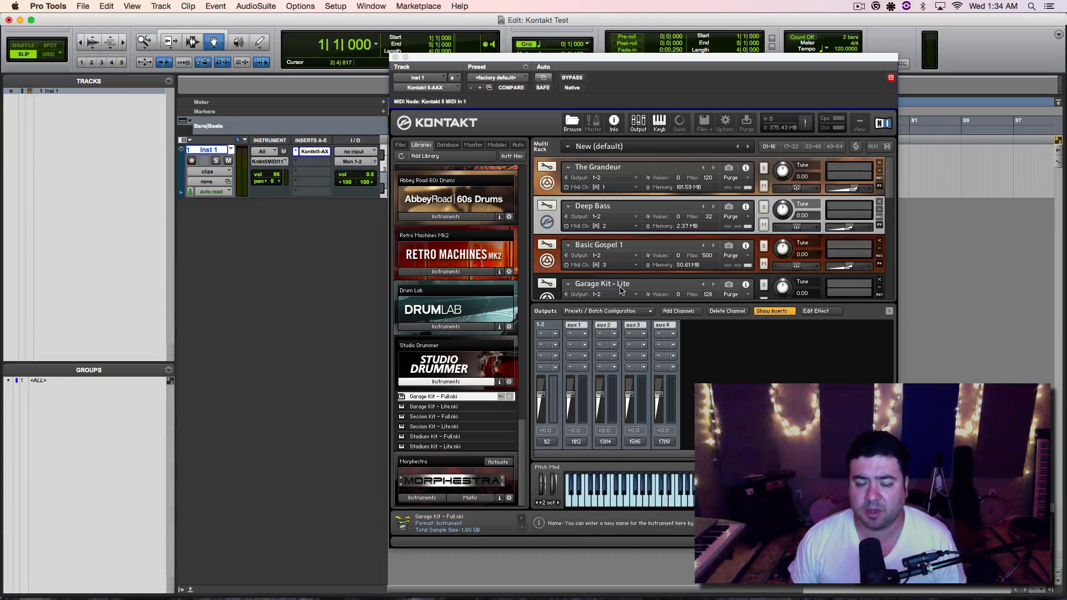
{"action": "scroll", "coordinate": [621, 290], "scroll_direction": "down", "scroll_amount": 5}
{"action": "scroll", "coordinate": [621, 290], "scroll_direction": "up", "scroll_amount": 5}
{"action": "scroll", "coordinate": [621, 290], "scroll_direction": "down", "scroll_amount": 6}
{"action": "scroll", "coordinate": [621, 290], "scroll_direction": "up", "scroll_amount": 6}
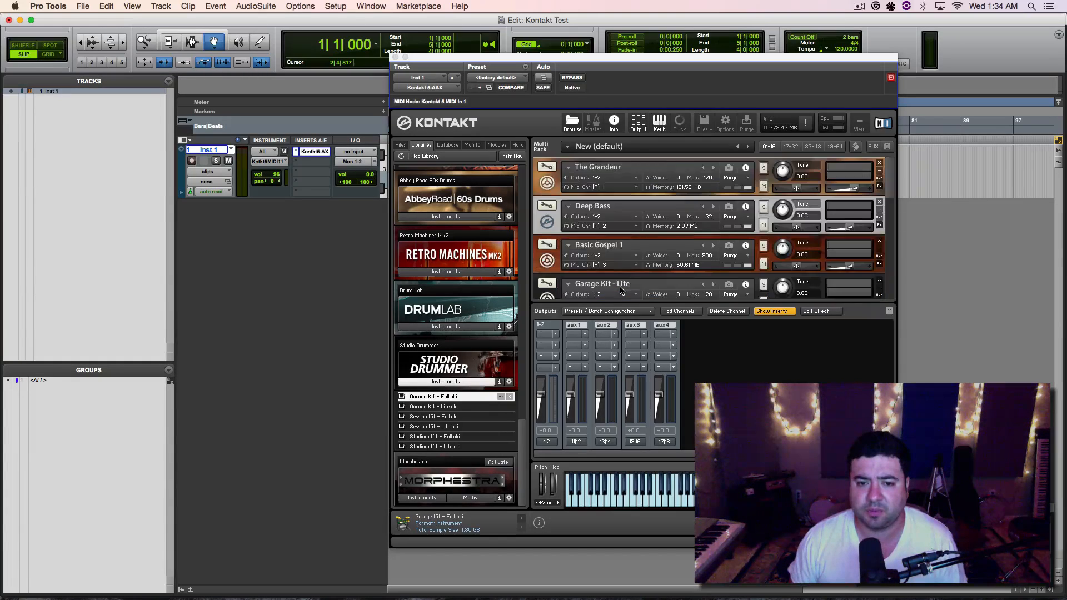
{"action": "scroll", "coordinate": [621, 290], "scroll_direction": "down", "scroll_amount": 5}
{"action": "scroll", "coordinate": [610, 252], "scroll_direction": "up", "scroll_amount": 5}
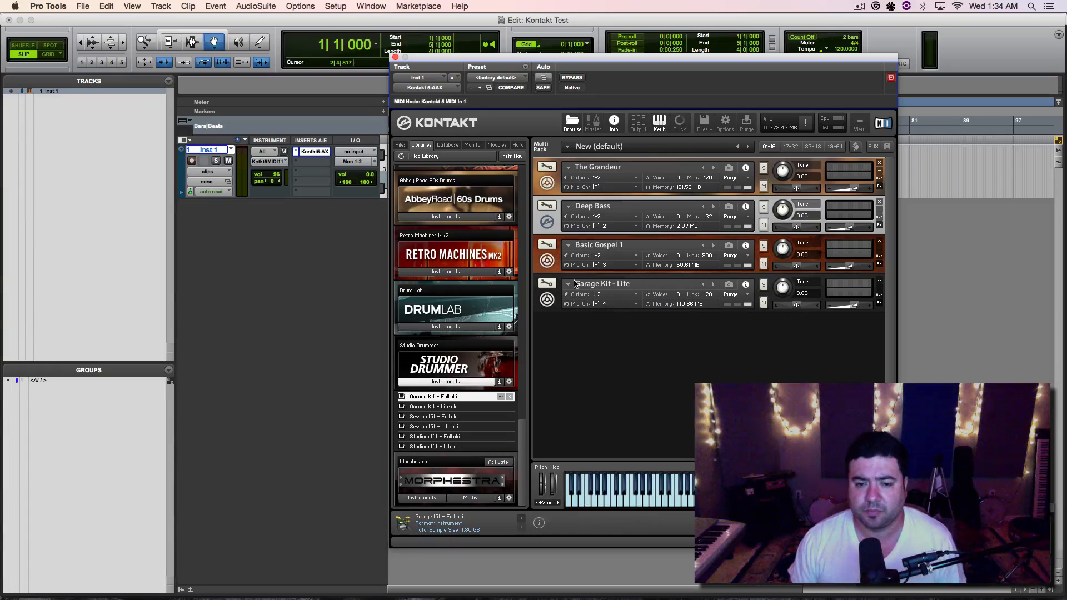
- Close the Kontakt window and set the Inst 1 track's MIDI output to none
{"action": "left_click", "coordinate": [395, 57]}
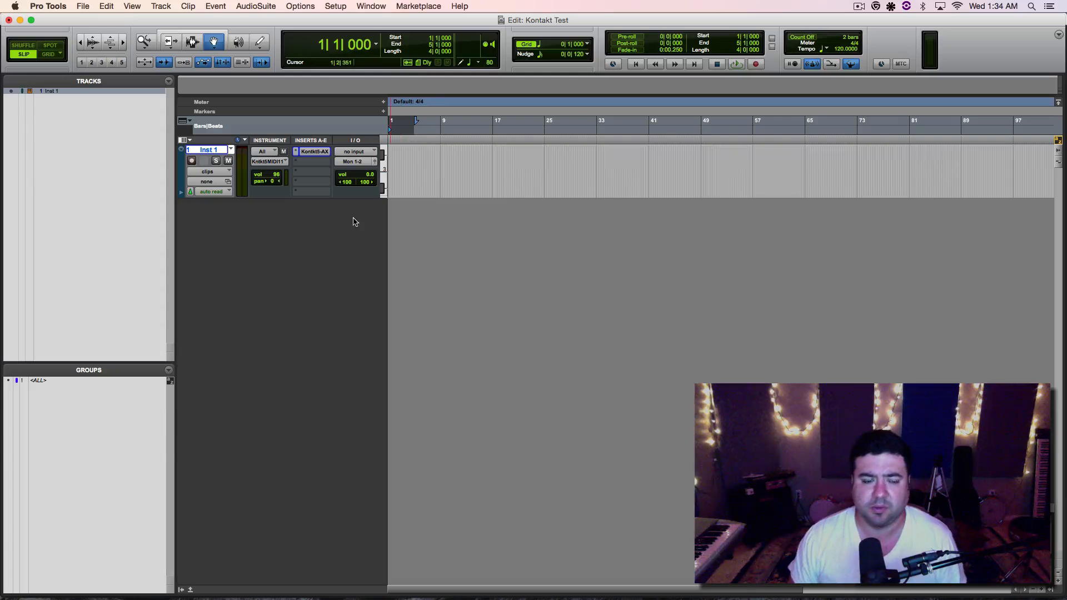
{"action": "left_click", "coordinate": [278, 163]}
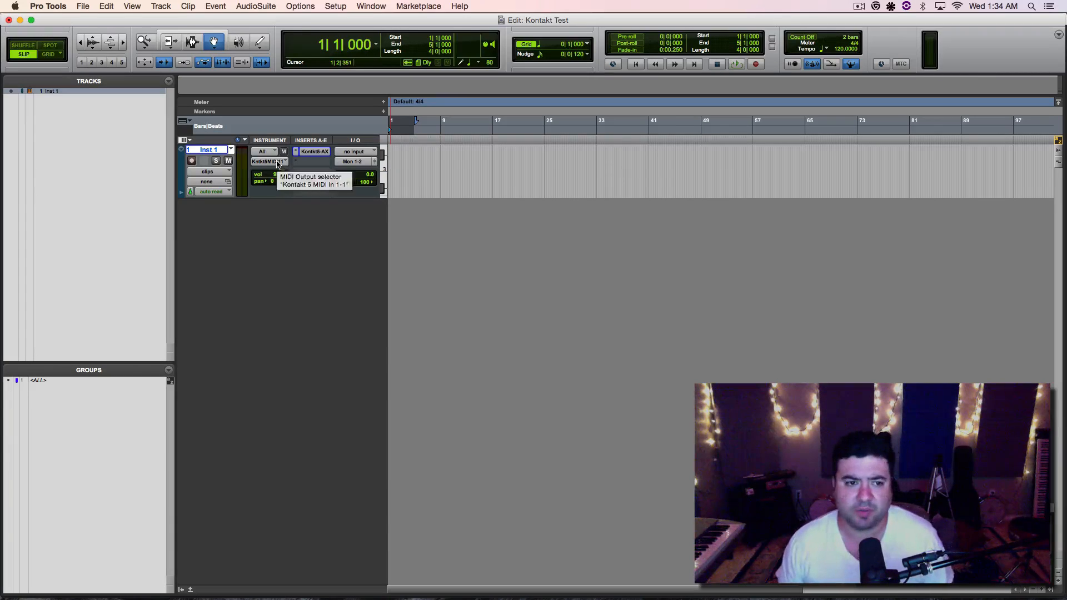
{"action": "left_click", "coordinate": [284, 145]}
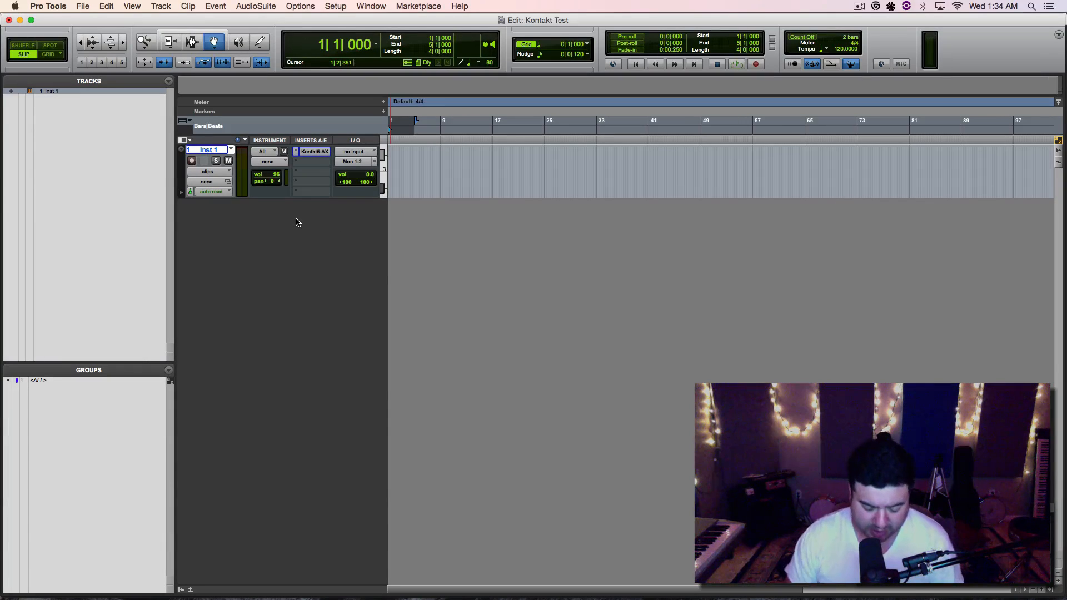
- Create four new instrument tracks below Inst 1
{"action": "key", "text": "super+shift+n"}
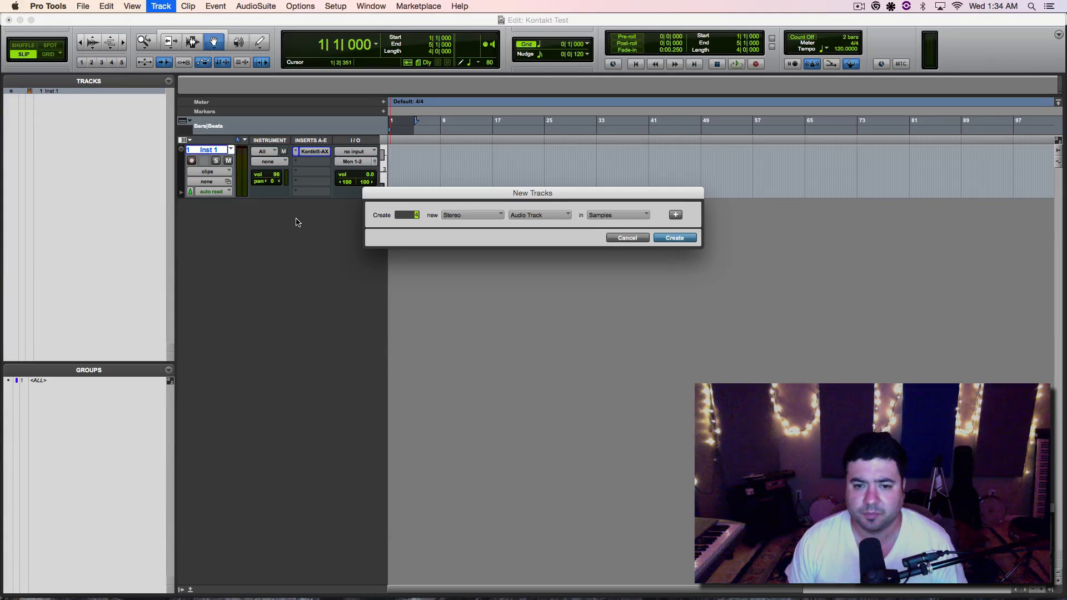
{"action": "key", "text": "super+Down"}
{"action": "key", "text": "super+Down"}
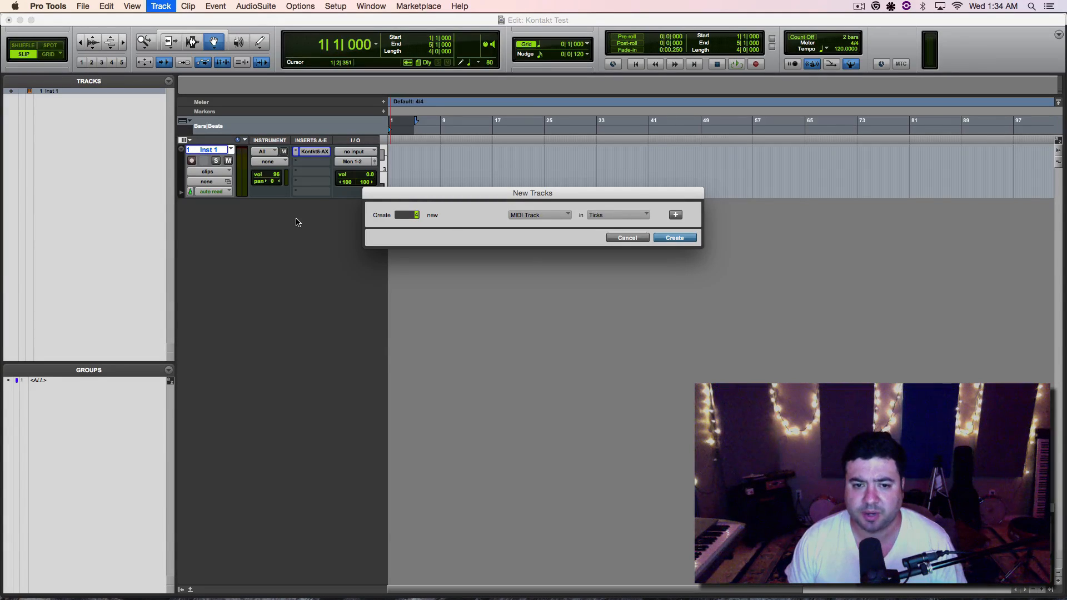
{"action": "key", "text": "super+Down"}
{"action": "key", "text": "Return"}
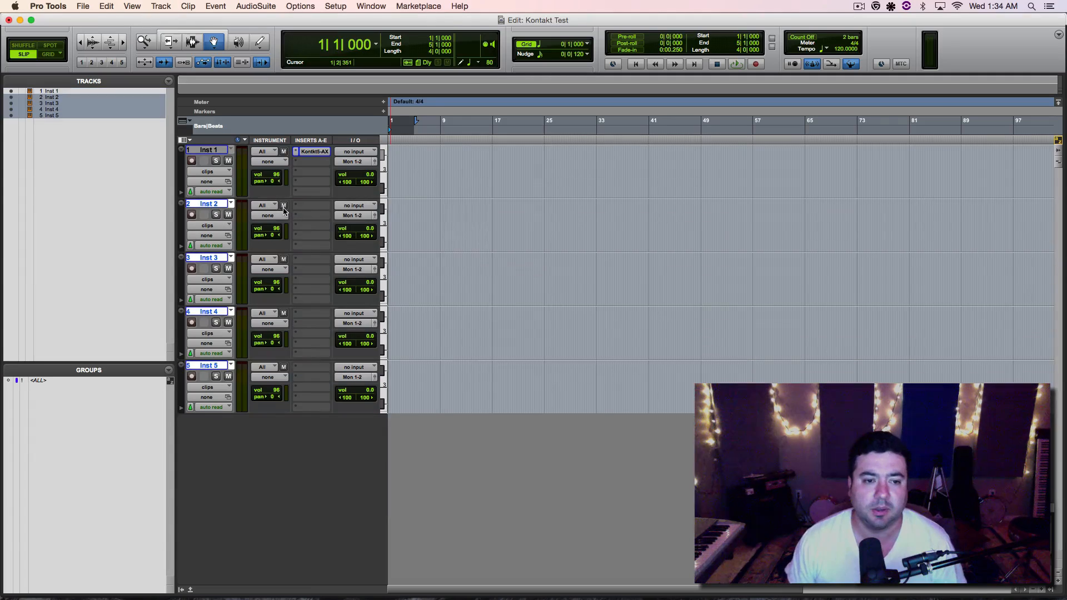
- Rename the four new instrument tracks Piano, Bass, Organ and Drums in order
{"action": "double_click", "coordinate": [218, 206]}
{"action": "type", "text": "Piano"}
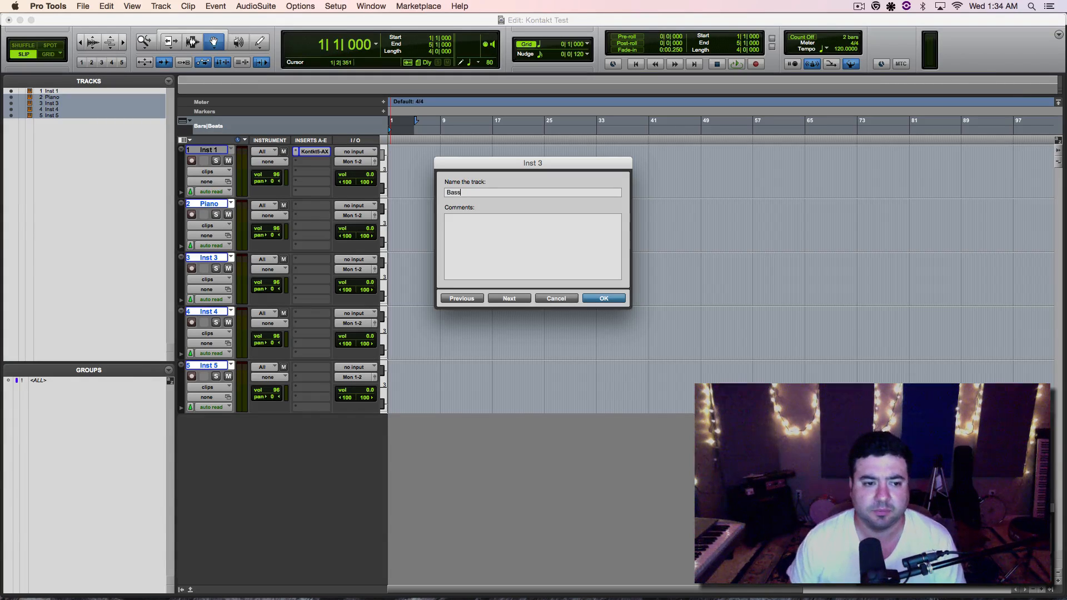
{"action": "key", "text": "super+Right"}
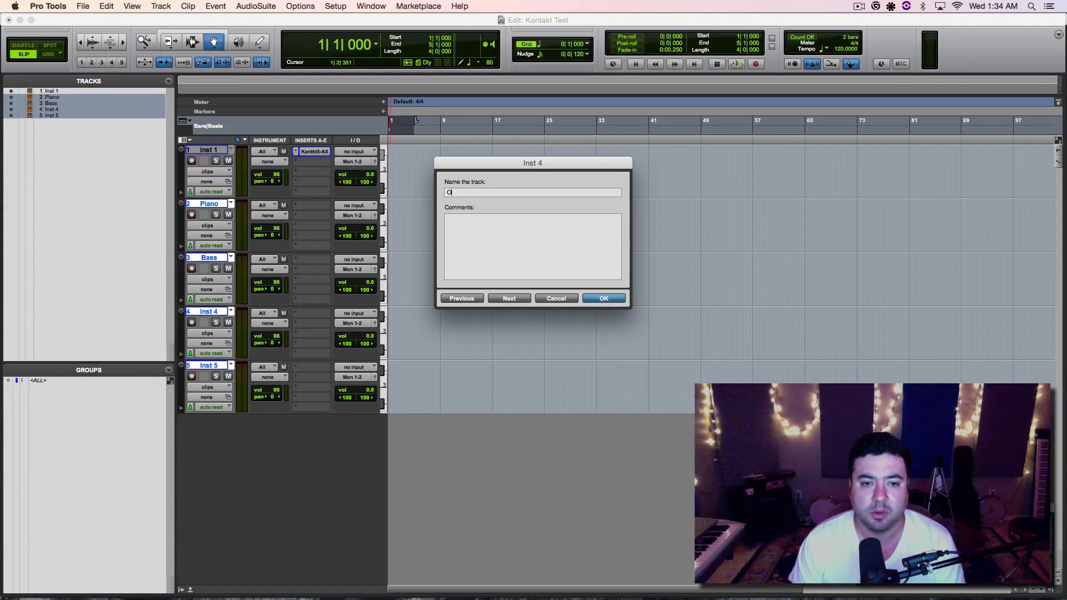
{"action": "type", "text": "Organ"}
{"action": "key", "text": "super+Right"}
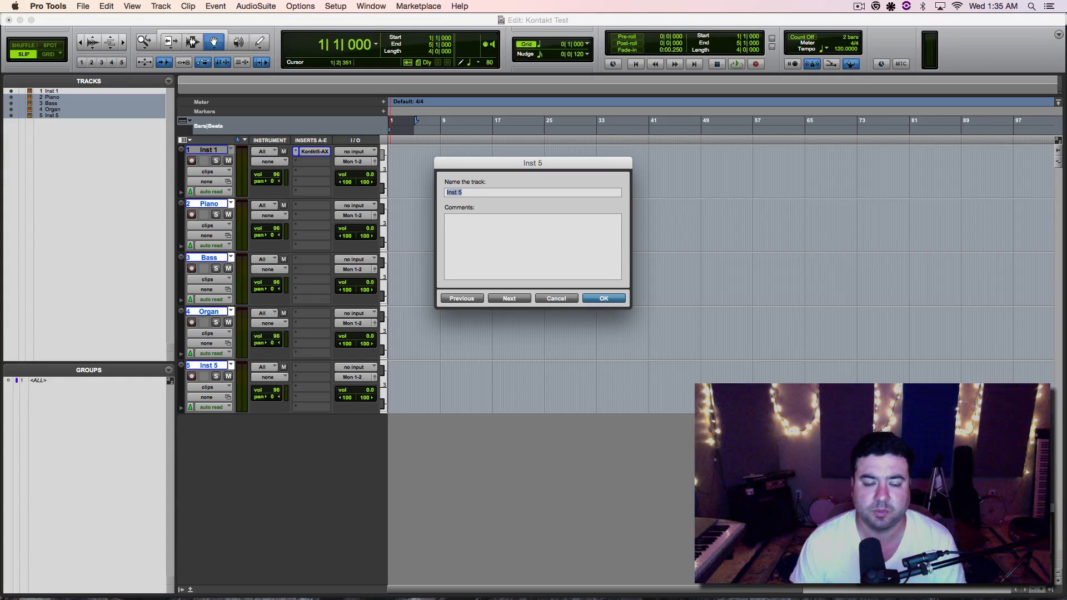
{"action": "key", "text": "Return"}
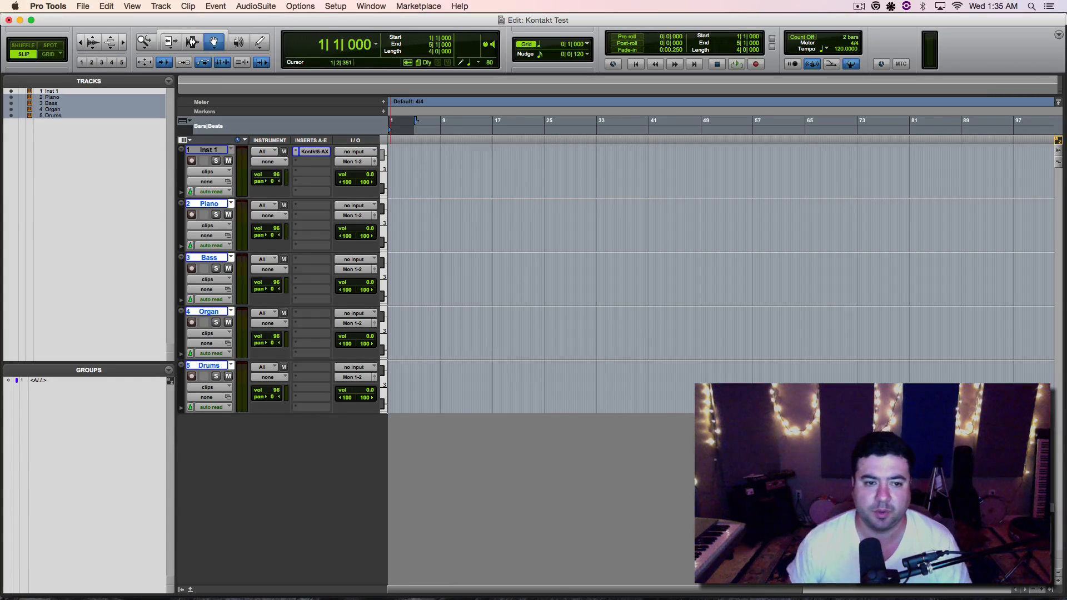
- Route the Piano track's MIDI output to Kontakt 5 MIDI In 1 channel 1 and the Bass track's to channel 2
{"action": "left_click", "coordinate": [216, 206]}
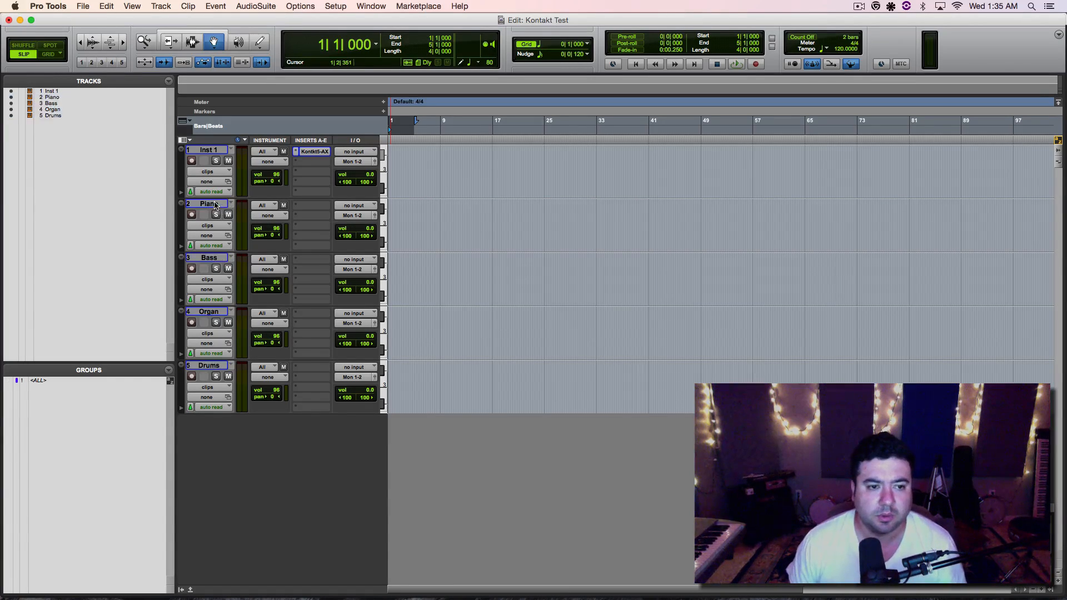
{"action": "left_click", "coordinate": [269, 216]}
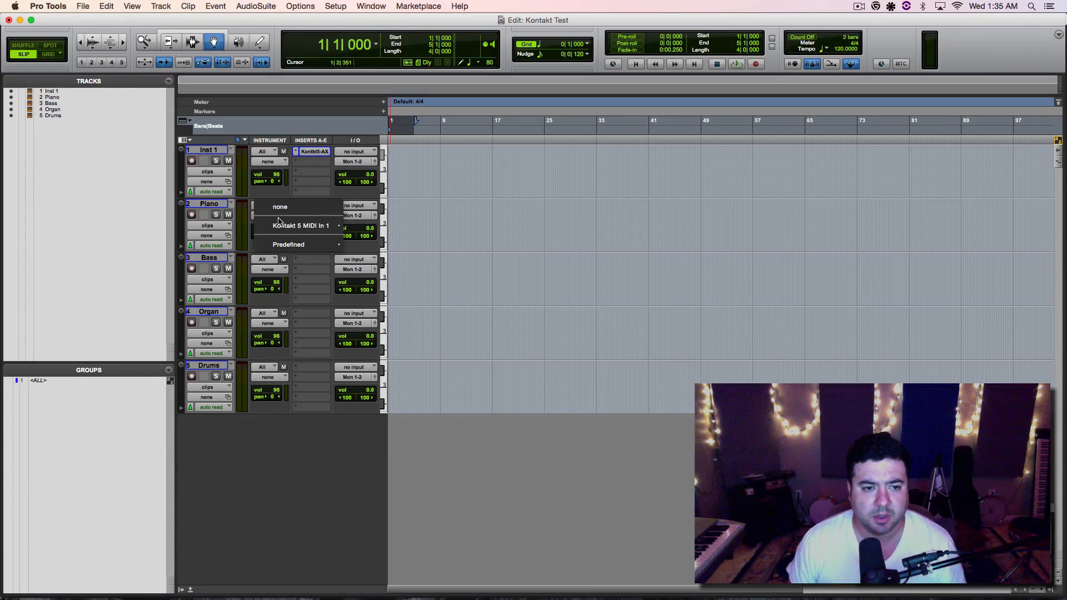
{"action": "mouse_move", "coordinate": [286, 227]}
{"action": "left_click", "coordinate": [357, 230]}
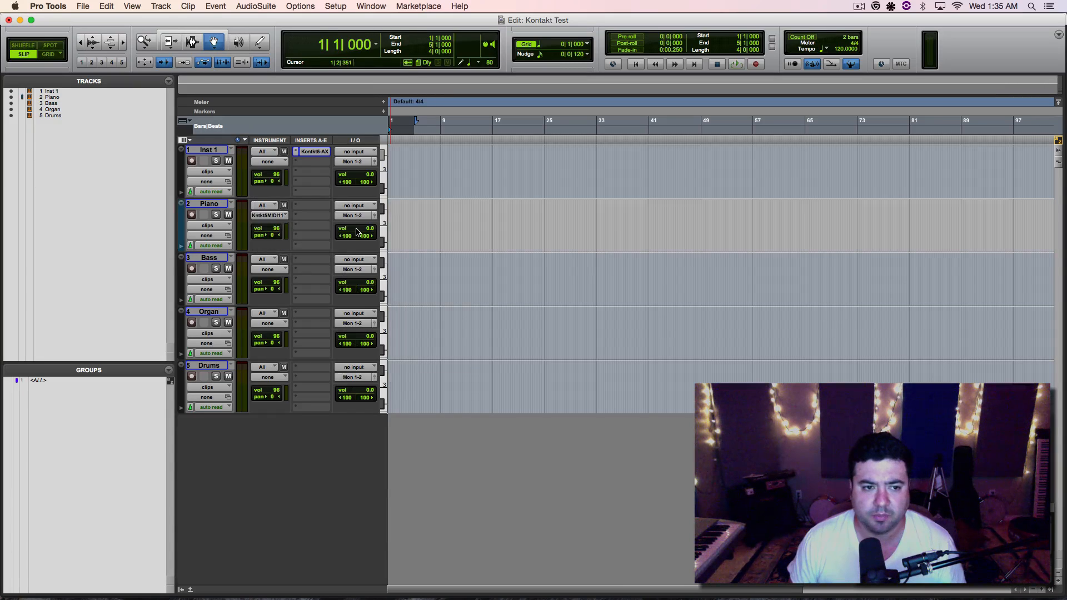
{"action": "left_click", "coordinate": [282, 272]}
{"action": "mouse_move", "coordinate": [328, 279]}
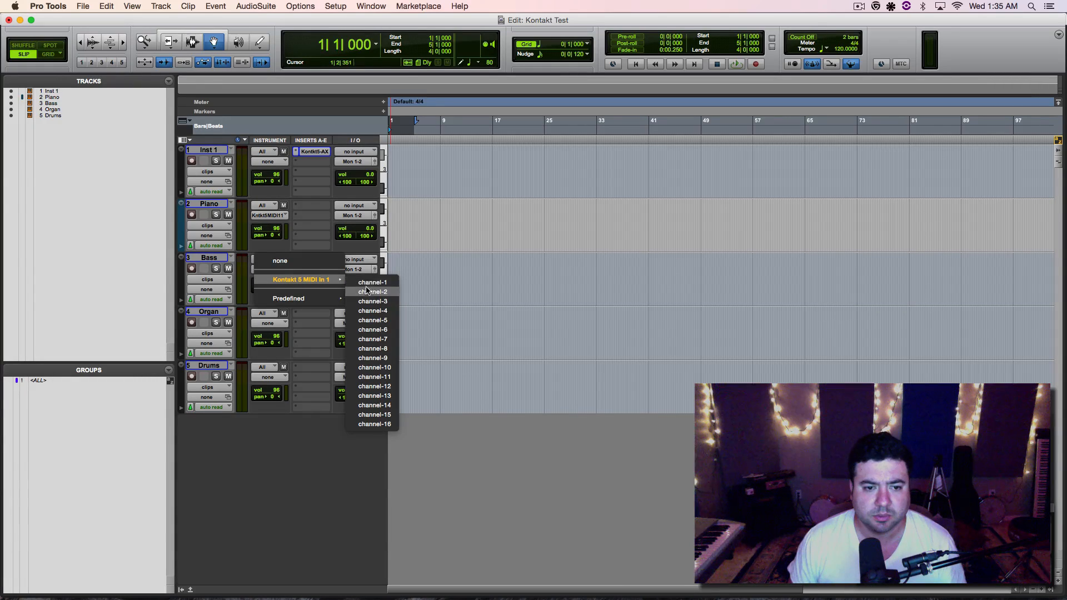
{"action": "left_click", "coordinate": [369, 292]}
- Route the Organ track's MIDI output to Kontakt 5 MIDI In 1 channel 3 and the Drums track's to channel 4
{"action": "left_click", "coordinate": [276, 324]}
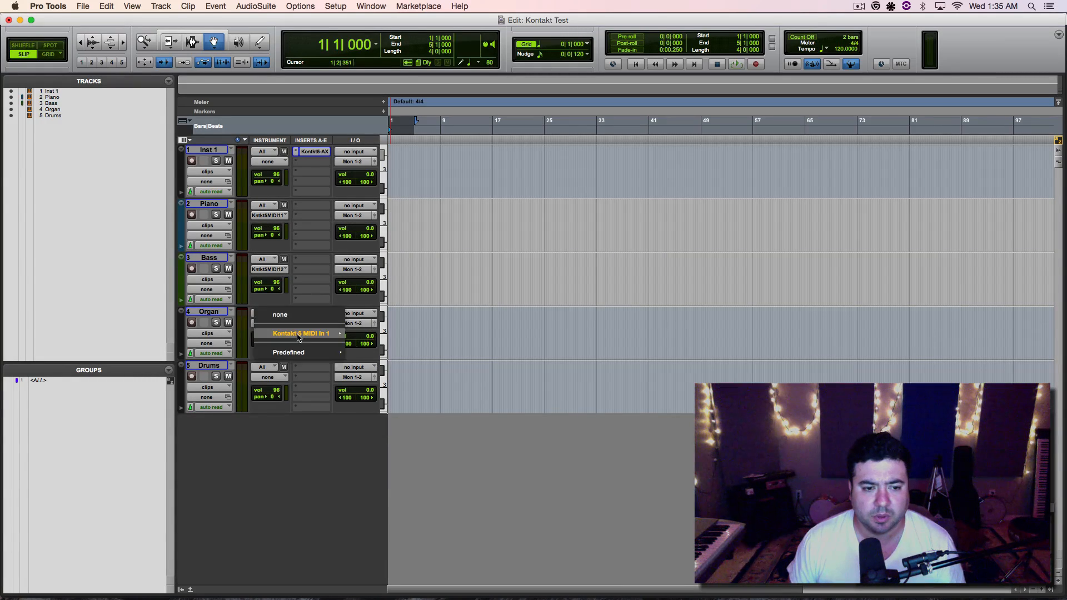
{"action": "mouse_move", "coordinate": [328, 332]}
{"action": "left_click", "coordinate": [369, 354]}
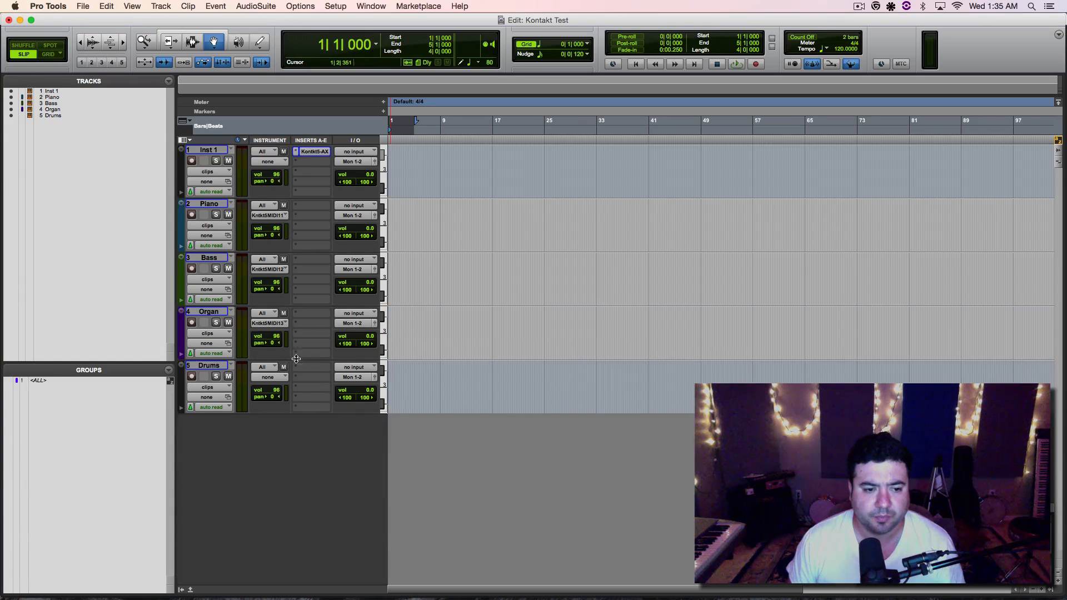
{"action": "left_click", "coordinate": [281, 380]}
{"action": "mouse_move", "coordinate": [328, 387]}
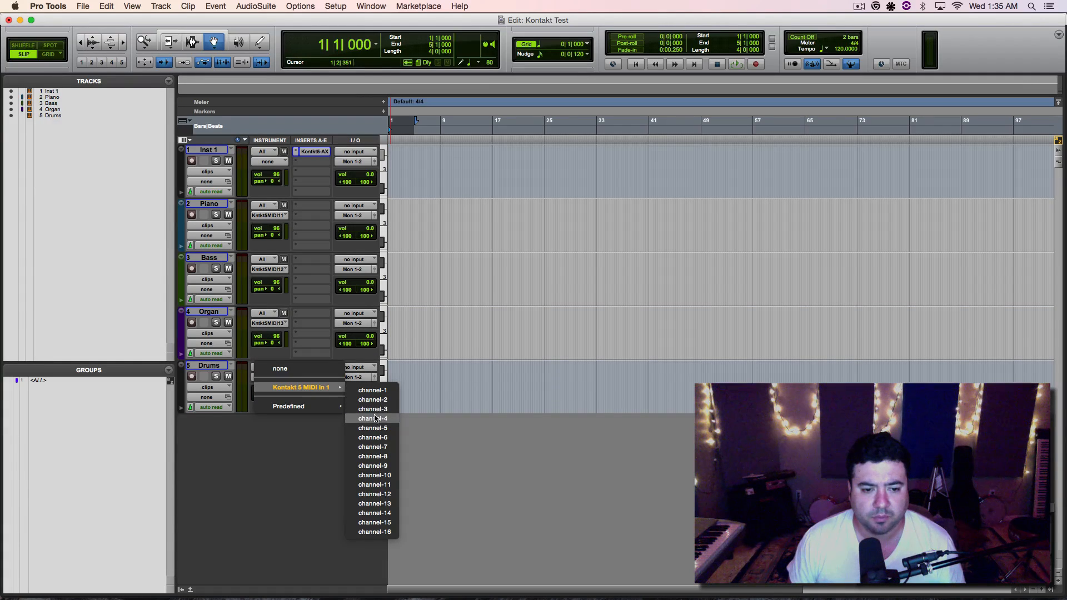
{"action": "left_click", "coordinate": [374, 418]}
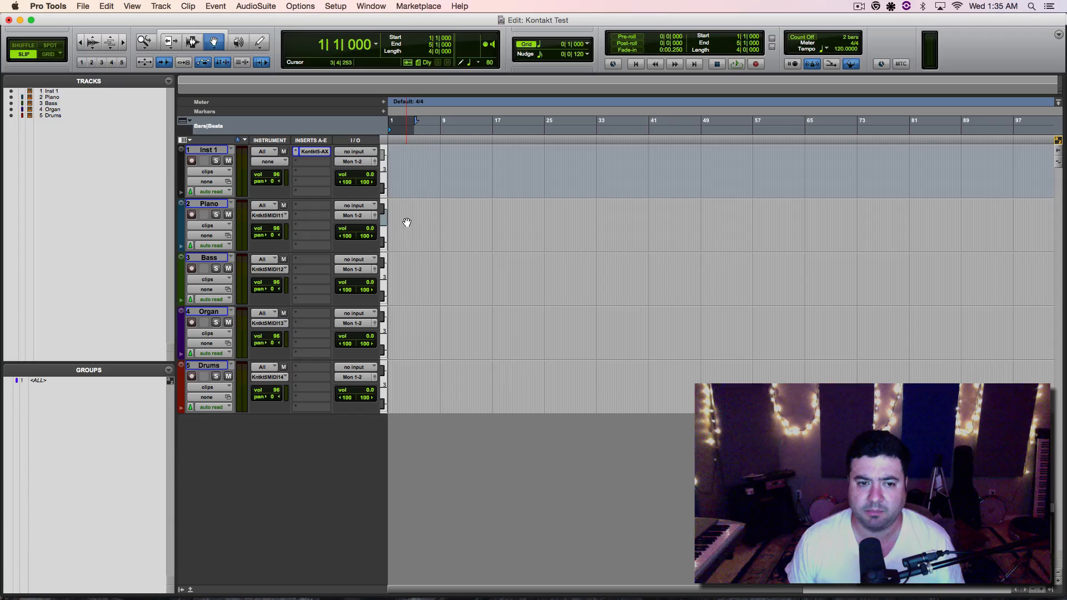
- Record-enable the Piano track, turn off the tempo ruler and set the manual tempo to 80 BPM
{"action": "left_click", "coordinate": [192, 215]}
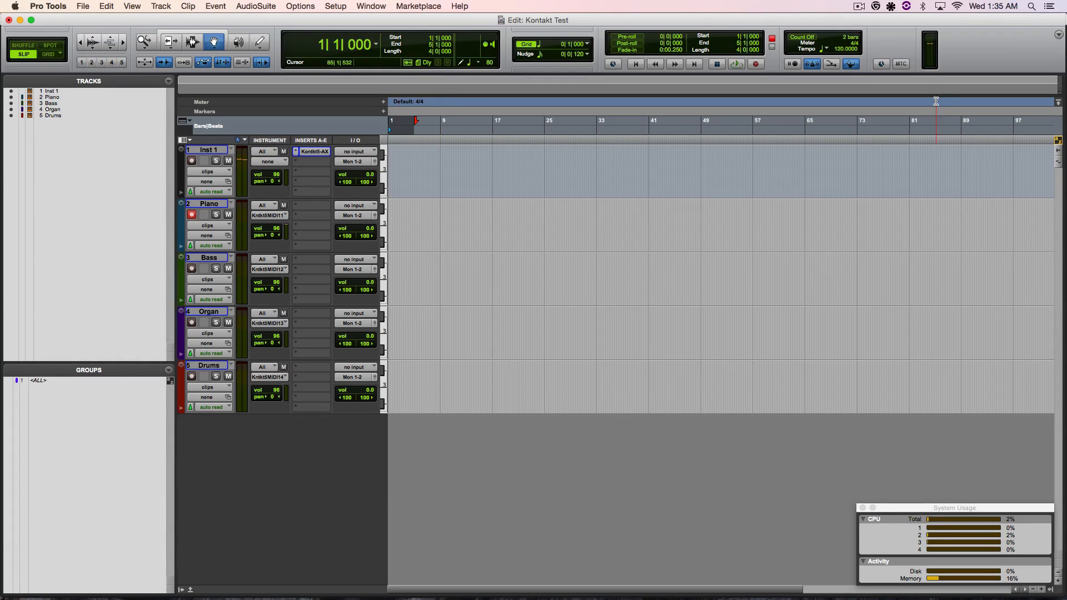
{"action": "left_click", "coordinate": [850, 66]}
{"action": "key", "text": "Return"}
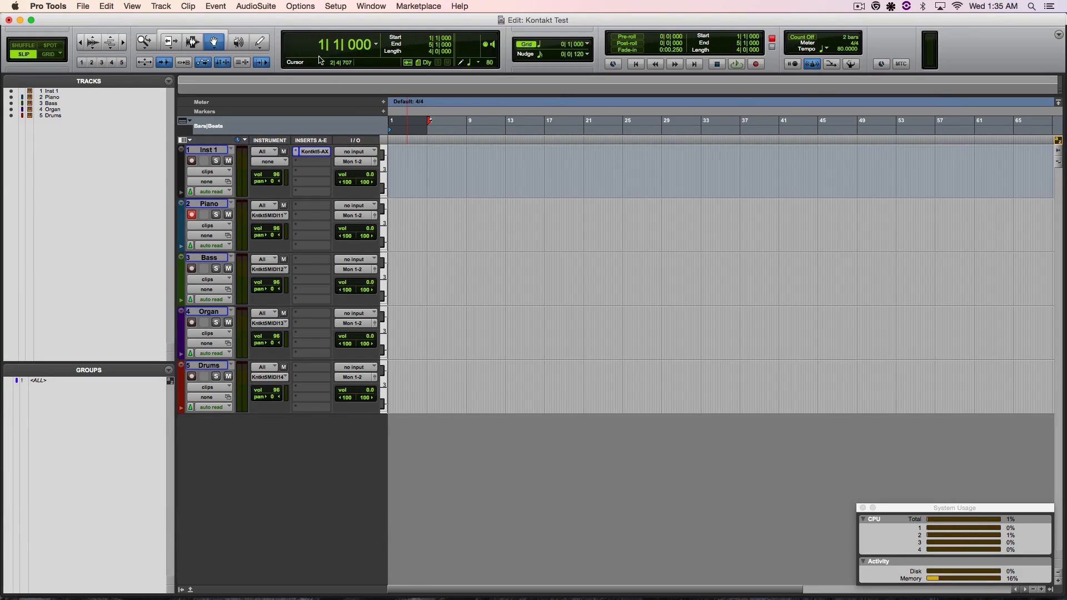
- Create a click track and play the session briefly to audition the click
{"action": "left_click", "coordinate": [162, 8]}
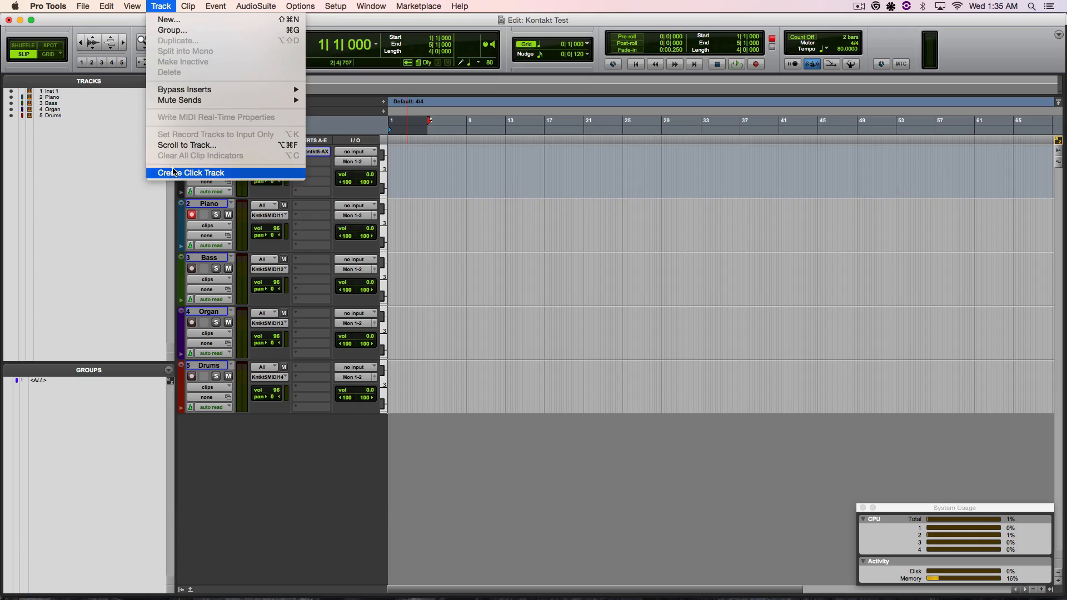
{"action": "left_click", "coordinate": [172, 173]}
{"action": "key", "text": "space"}
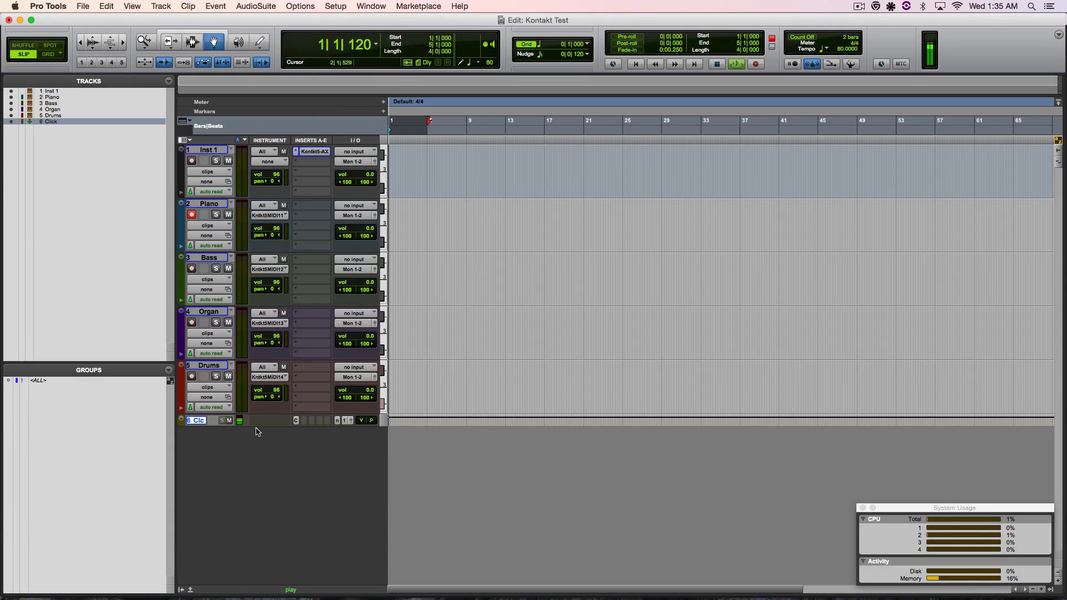
{"action": "key", "text": "space"}
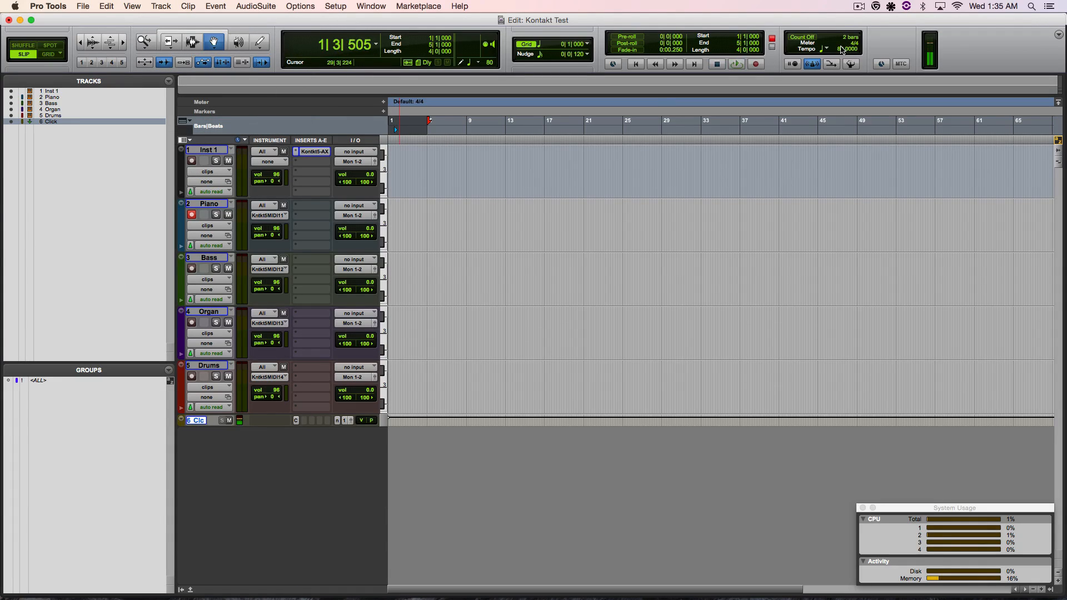
- Set the session tempo to 100 BPM and audition the click at that speed
{"action": "key", "text": "Return"}
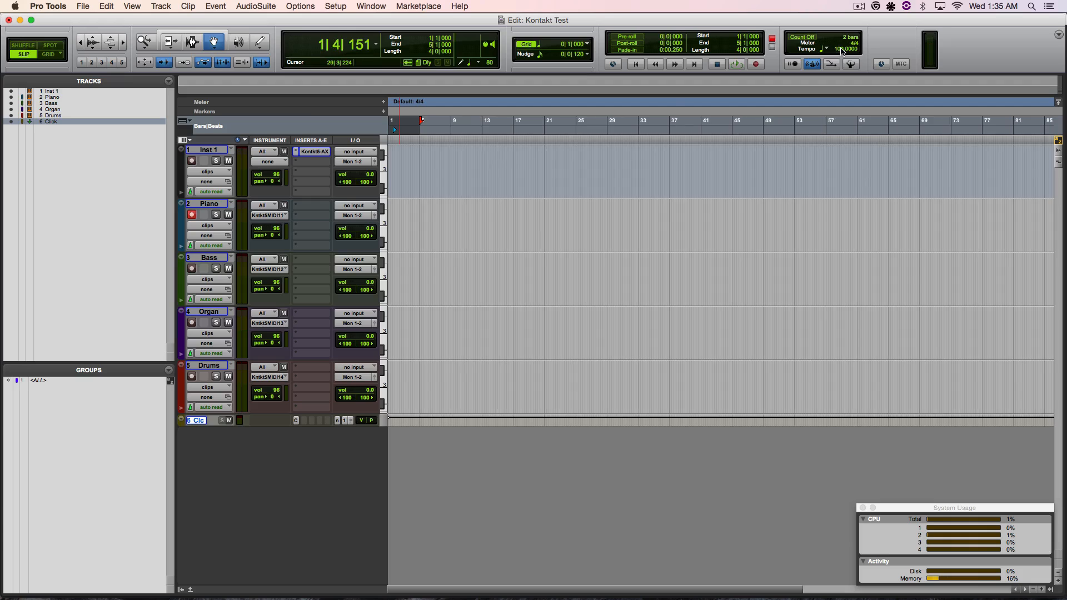
{"action": "key", "text": "space"}
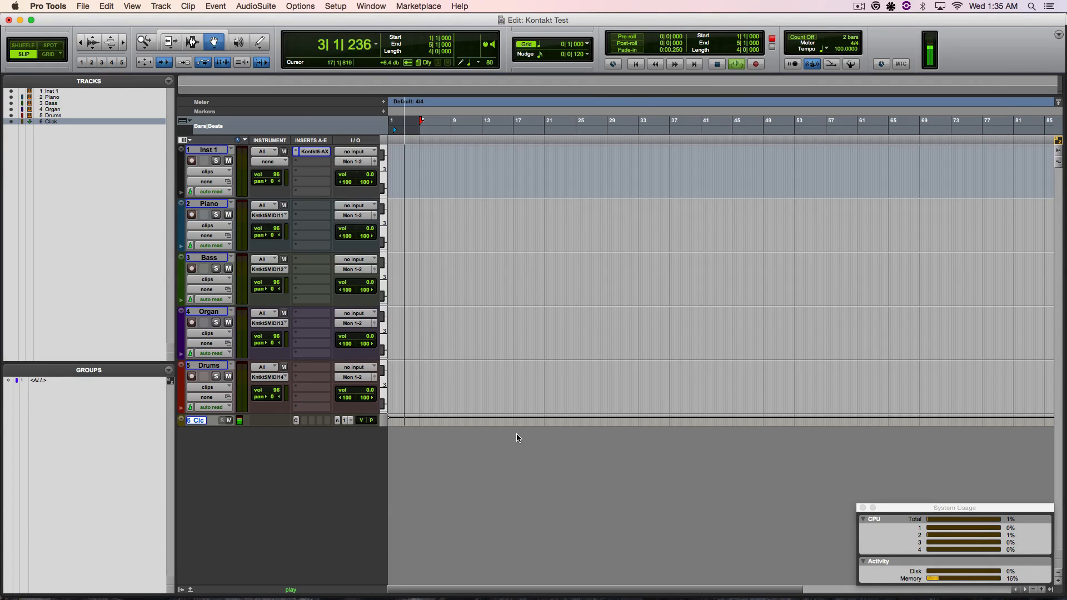
{"action": "key", "text": "space"}
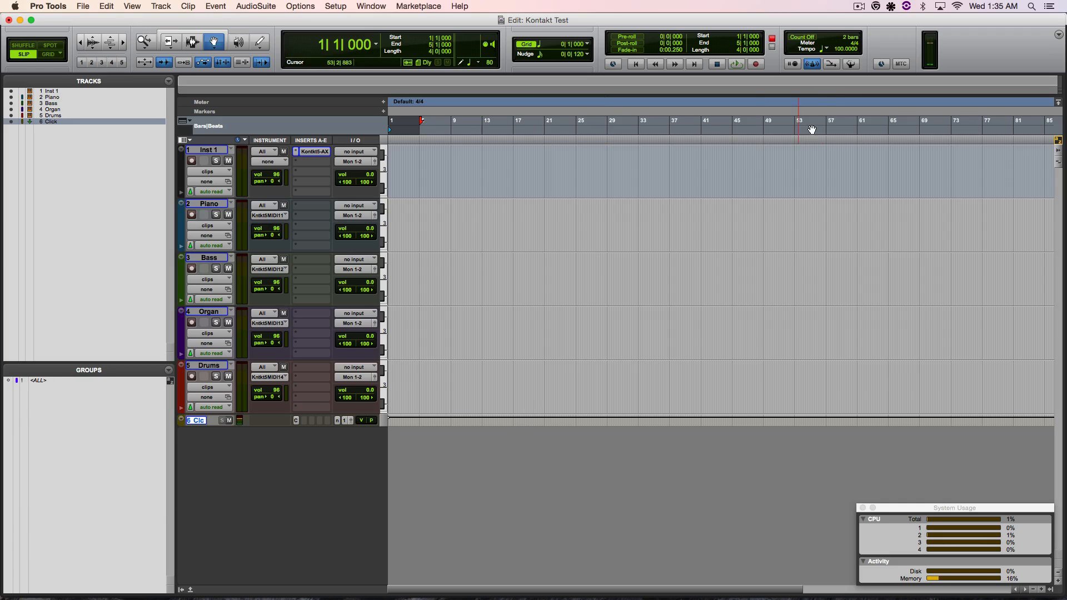
- Clear the timeline selection with the Selector tool, return to the session start and zoom in on roughly the first eleven bars
{"action": "key", "text": "F7"}
{"action": "left_click", "coordinate": [473, 260]}
{"action": "key", "text": "Return"}
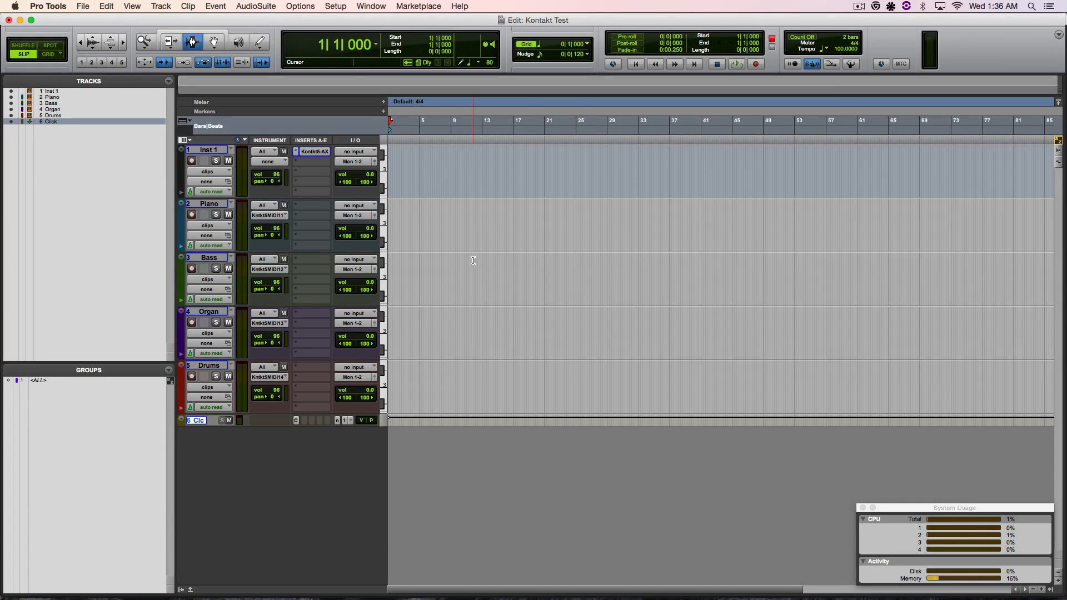
{"action": "key", "text": "super+bracketright"}
{"action": "key", "text": "super+bracketright"}
{"action": "key", "text": "super+bracketright"}
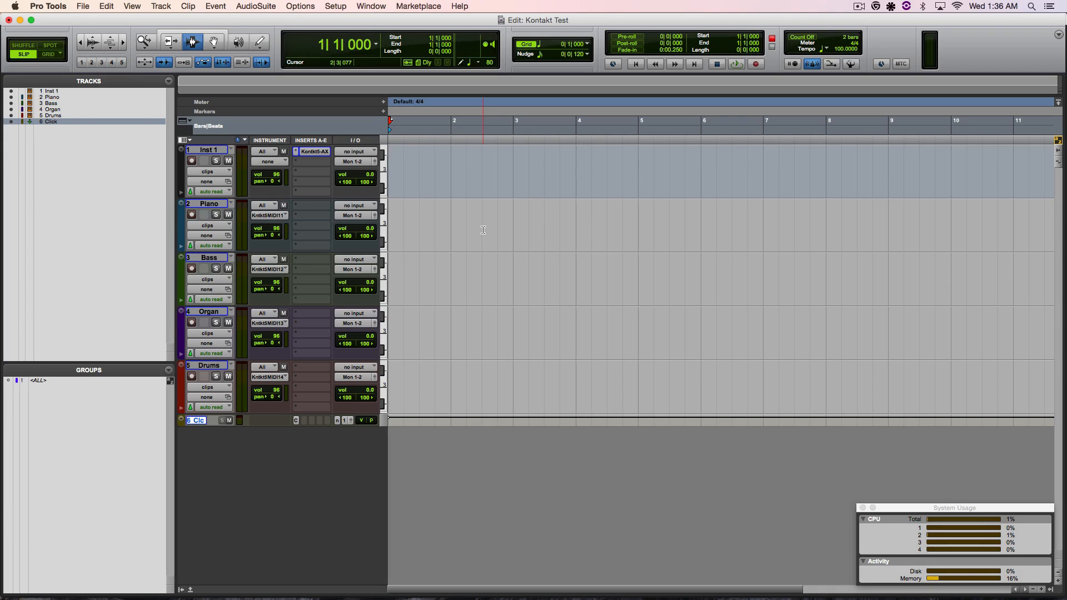
- Try recording a short MIDI part on the Piano track from bar 1 and undo the take
{"action": "key", "text": "F12"}
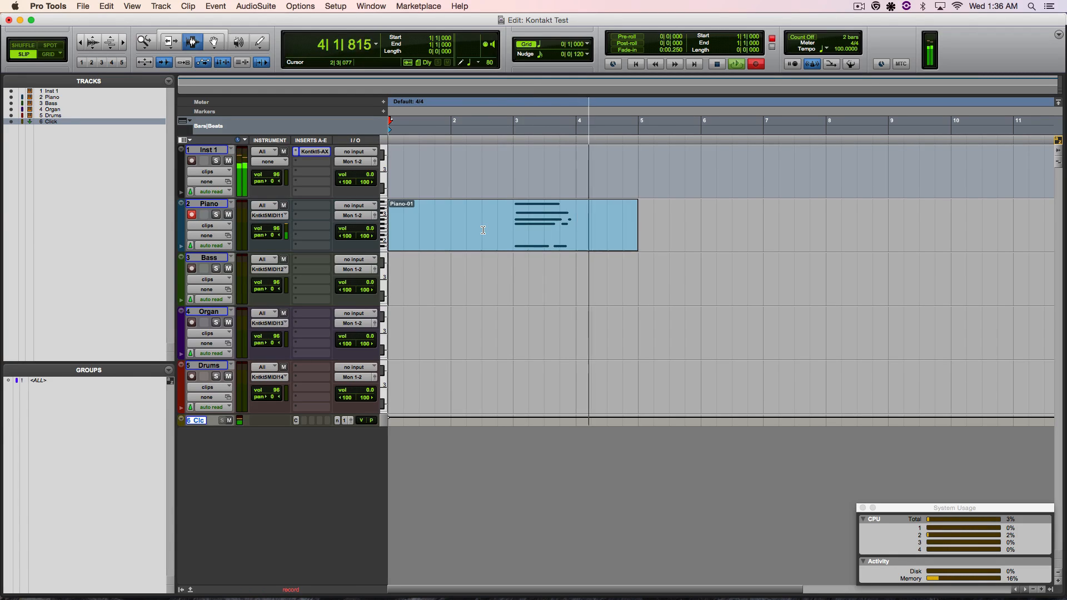
{"action": "key", "text": "space"}
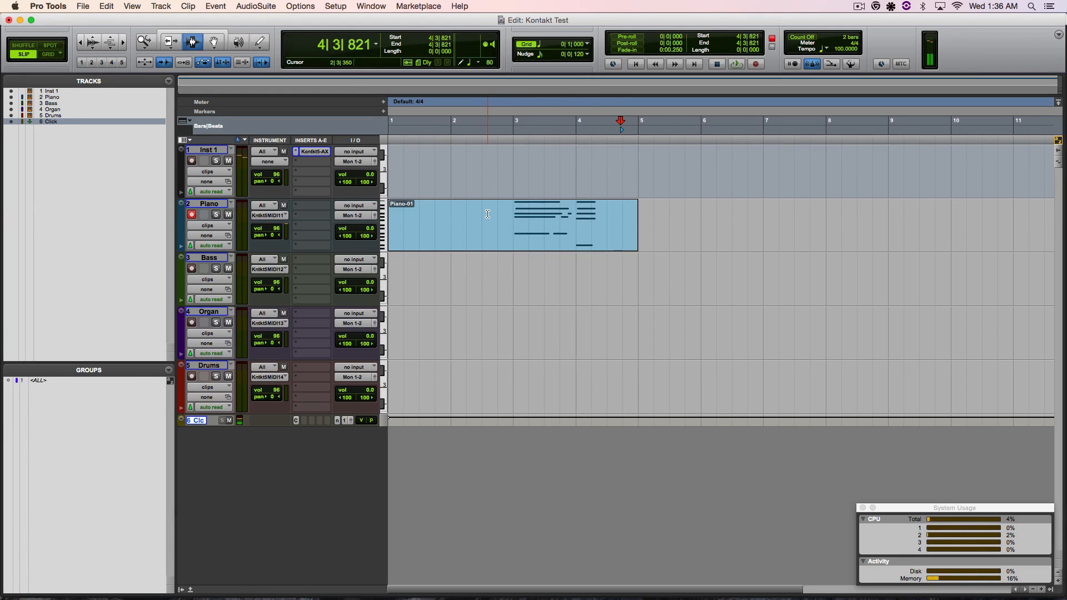
{"action": "key", "text": "super+z"}
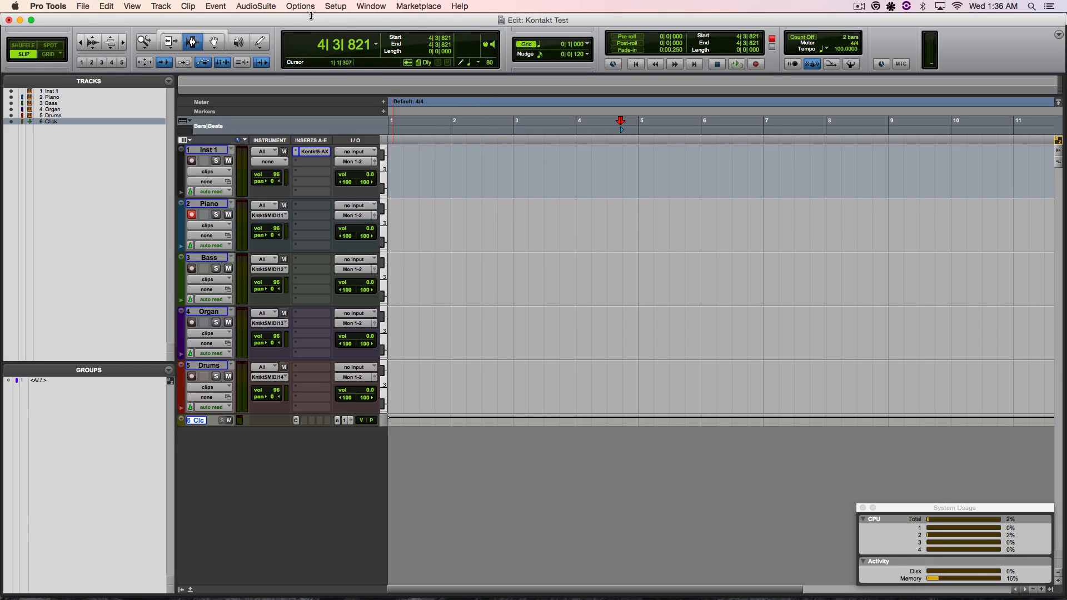
- Set the playback engine's hardware buffer size to 256 samples and return to the session start
{"action": "left_click", "coordinate": [333, 7]}
{"action": "left_click", "coordinate": [358, 28]}
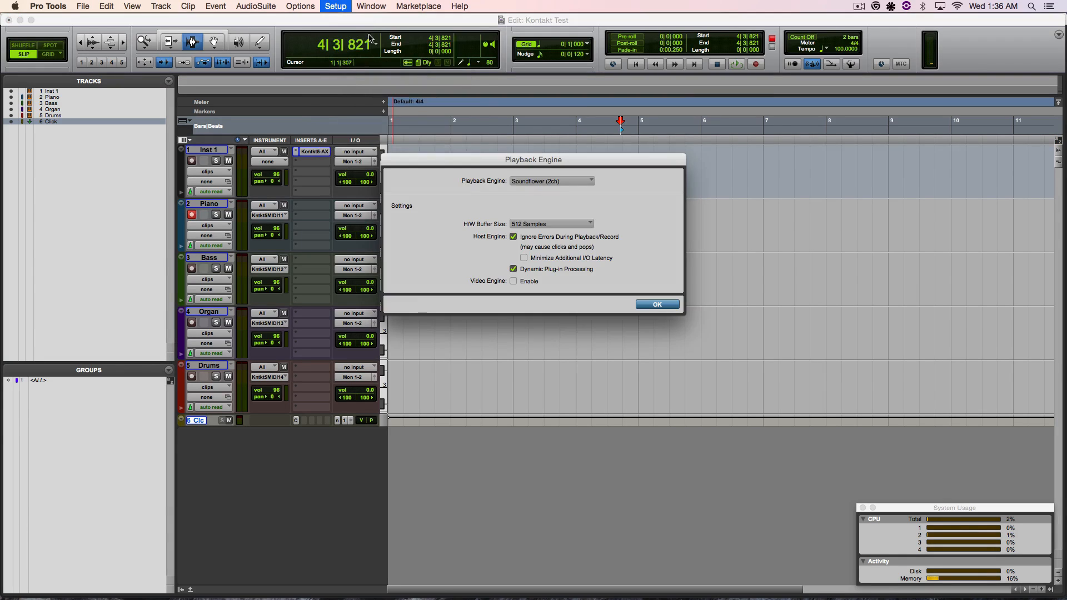
{"action": "left_click", "coordinate": [537, 225]}
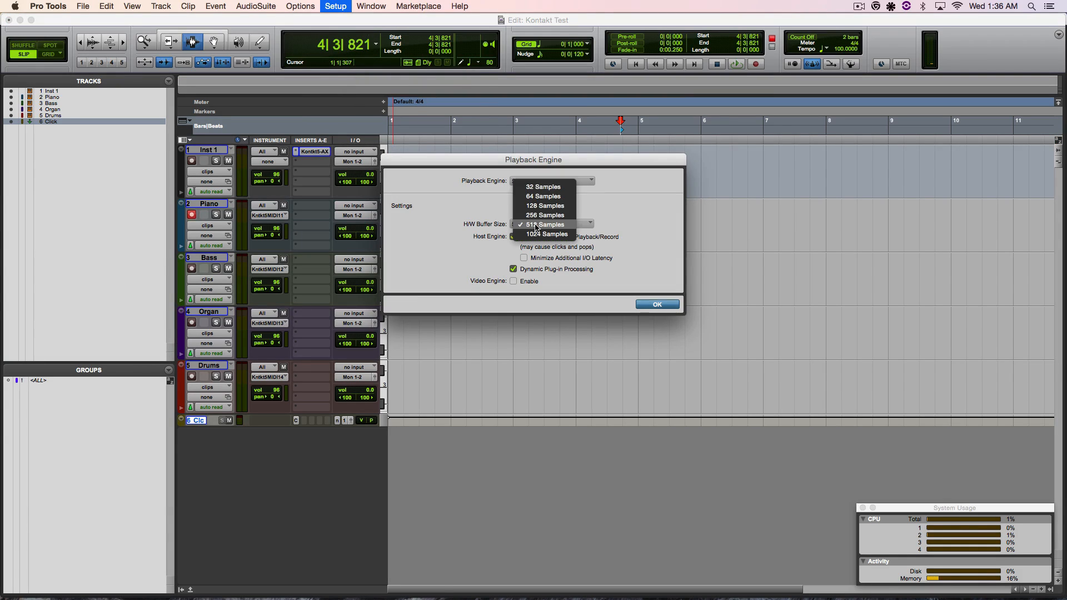
{"action": "left_click", "coordinate": [544, 216]}
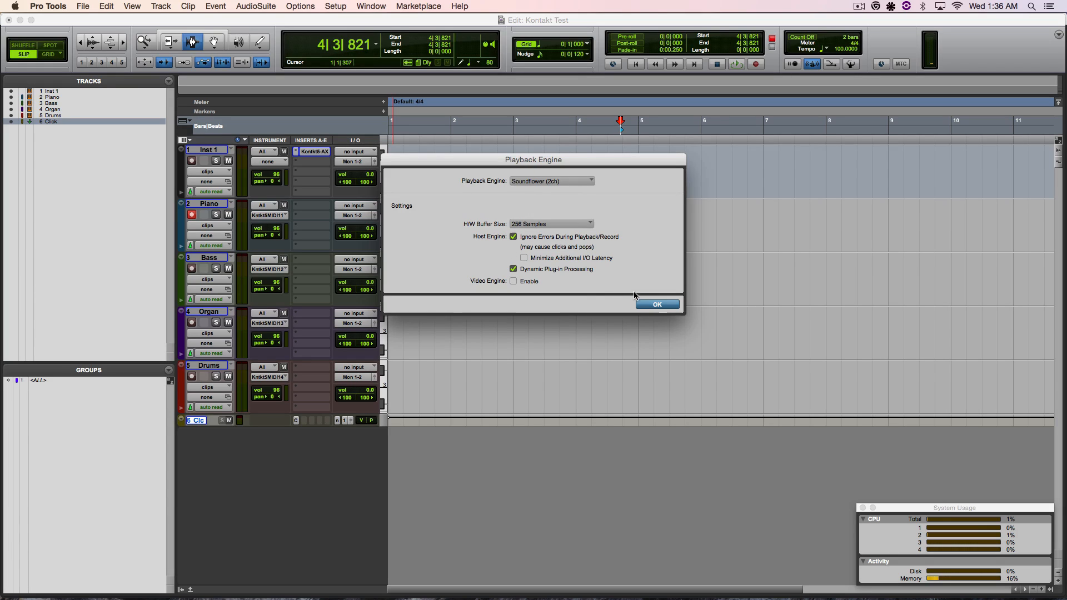
{"action": "left_click", "coordinate": [654, 307]}
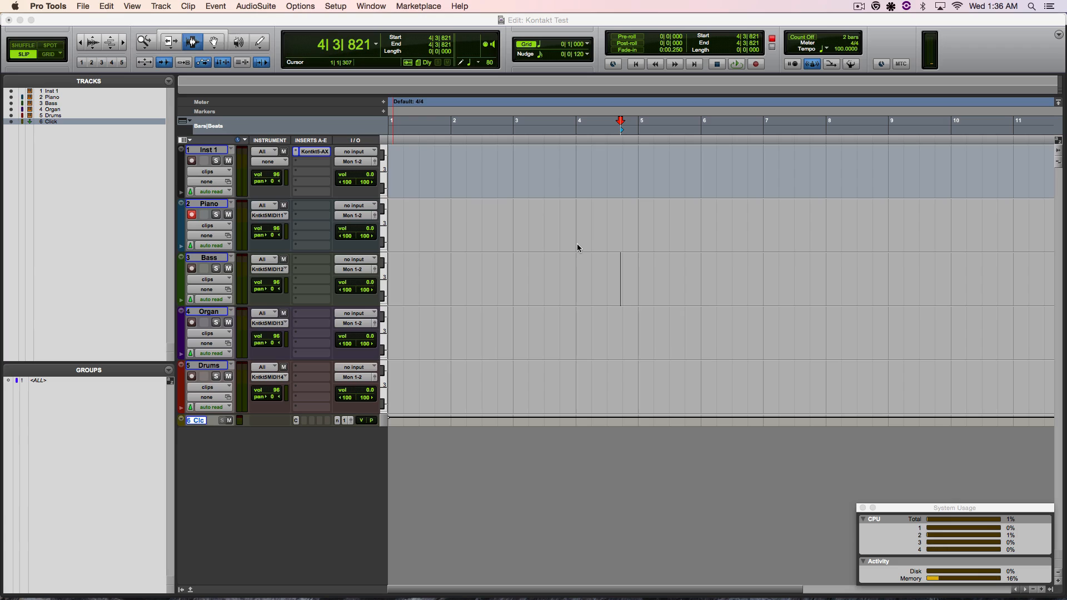
{"action": "left_click", "coordinate": [577, 247]}
{"action": "key", "text": "Return"}
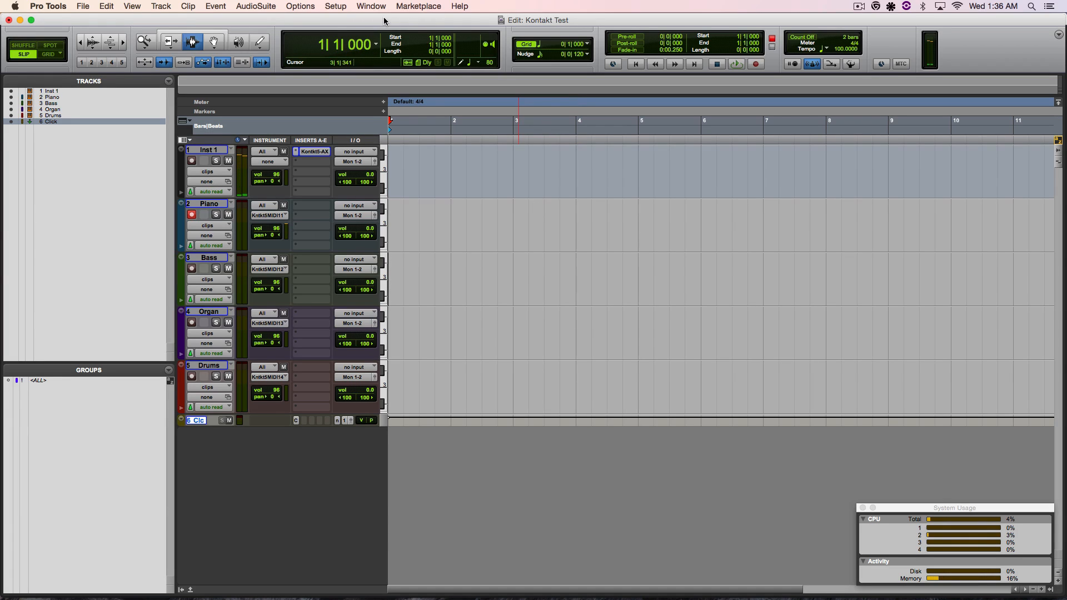
- Switch the playback engine to Saffire, agreeing to save, close and reopen the session
{"action": "left_click", "coordinate": [336, 7]}
{"action": "left_click", "coordinate": [361, 34]}
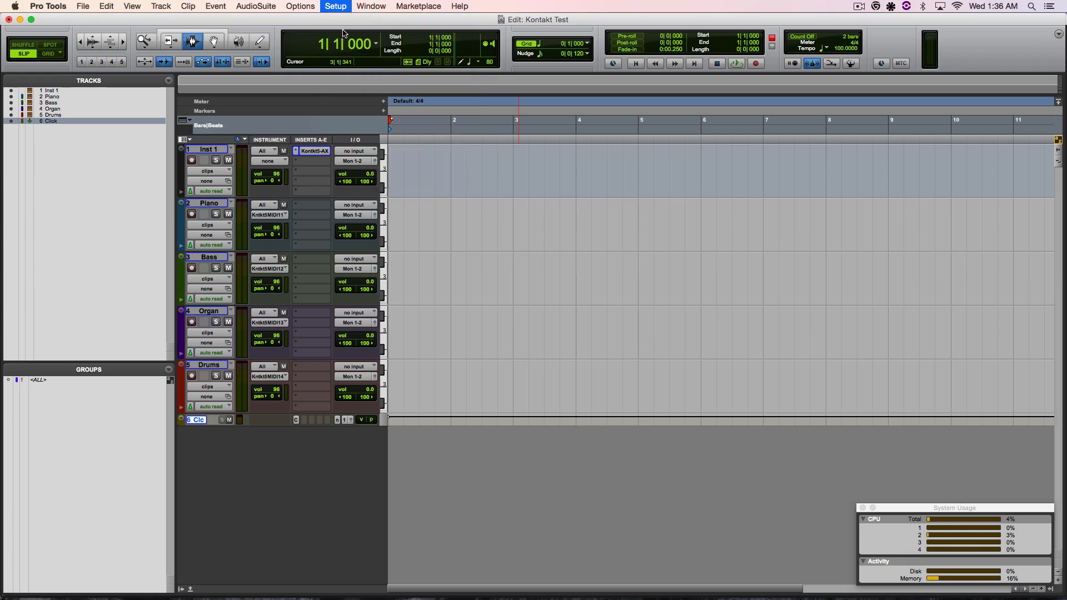
{"action": "left_click", "coordinate": [541, 182]}
{"action": "left_click", "coordinate": [542, 172]}
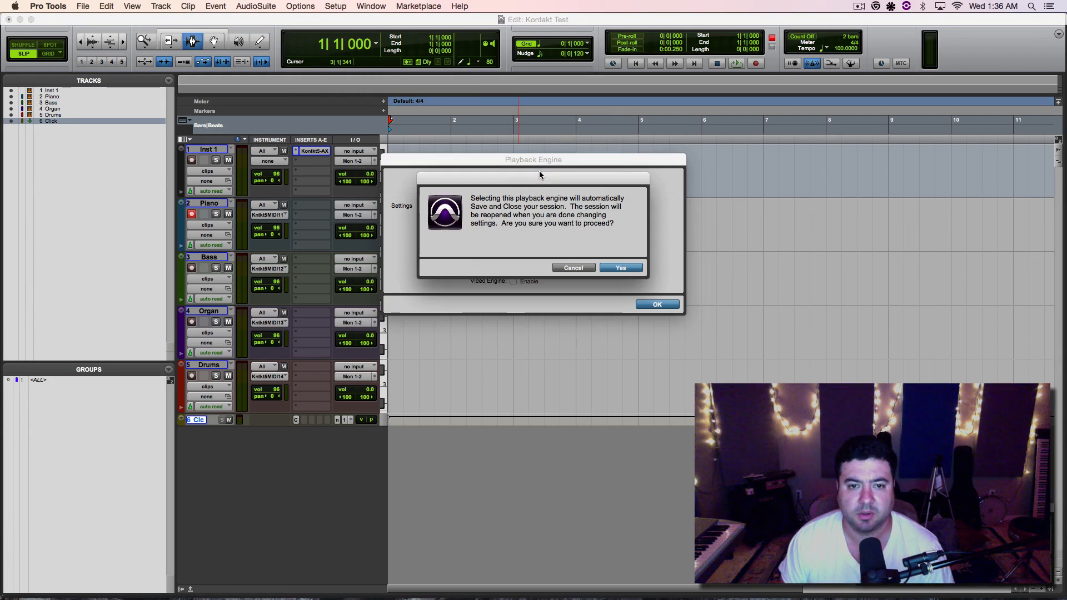
{"action": "left_click", "coordinate": [622, 268]}
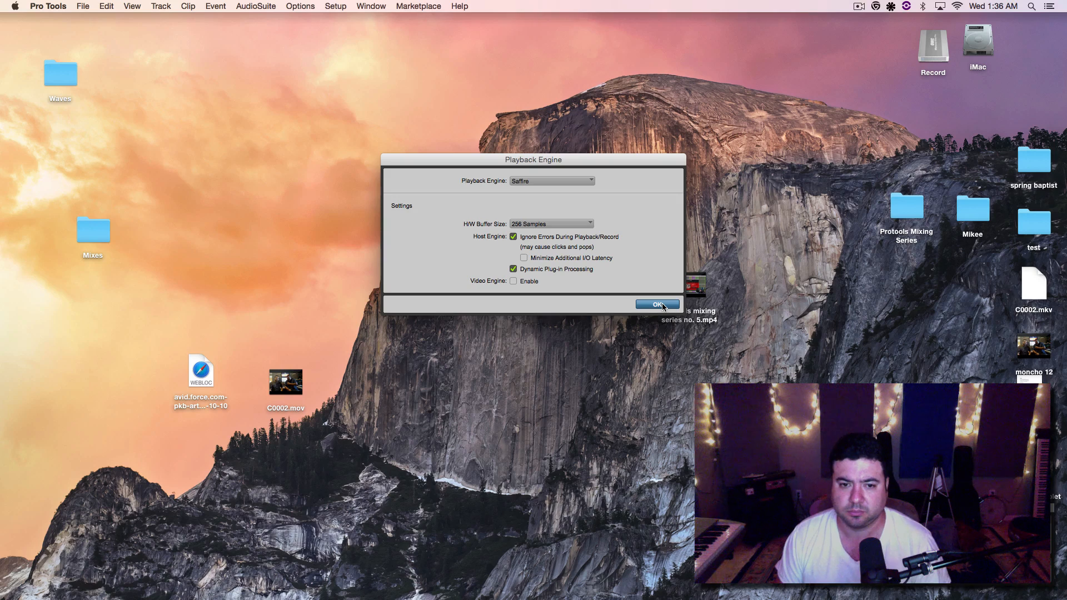
{"action": "left_click", "coordinate": [658, 305]}
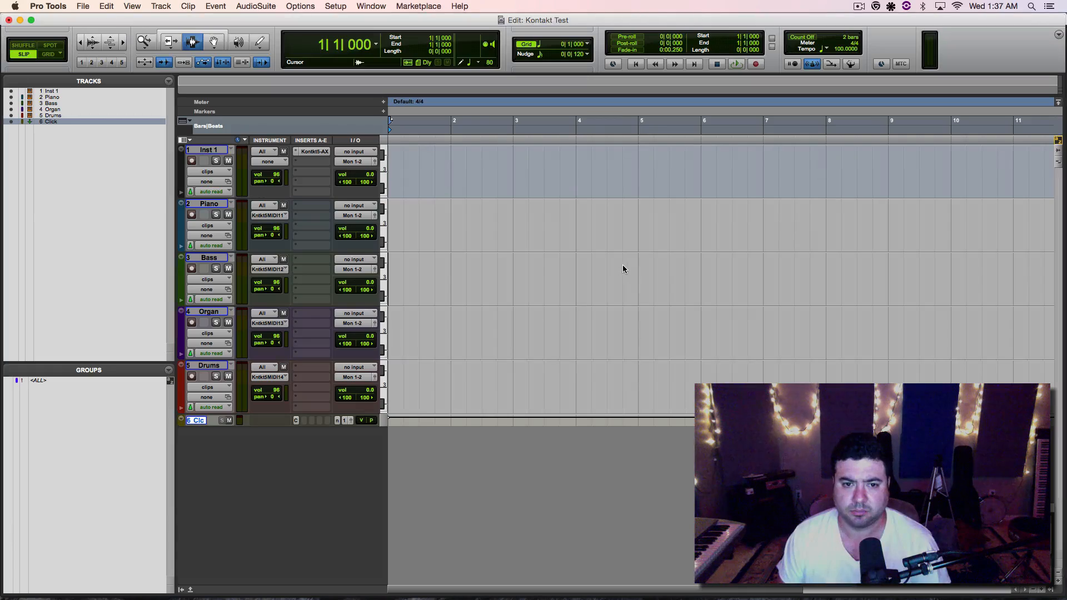
- Play short stretches of bar 1 to test the audio output and recheck the playback engine settings
{"action": "key", "text": "space"}
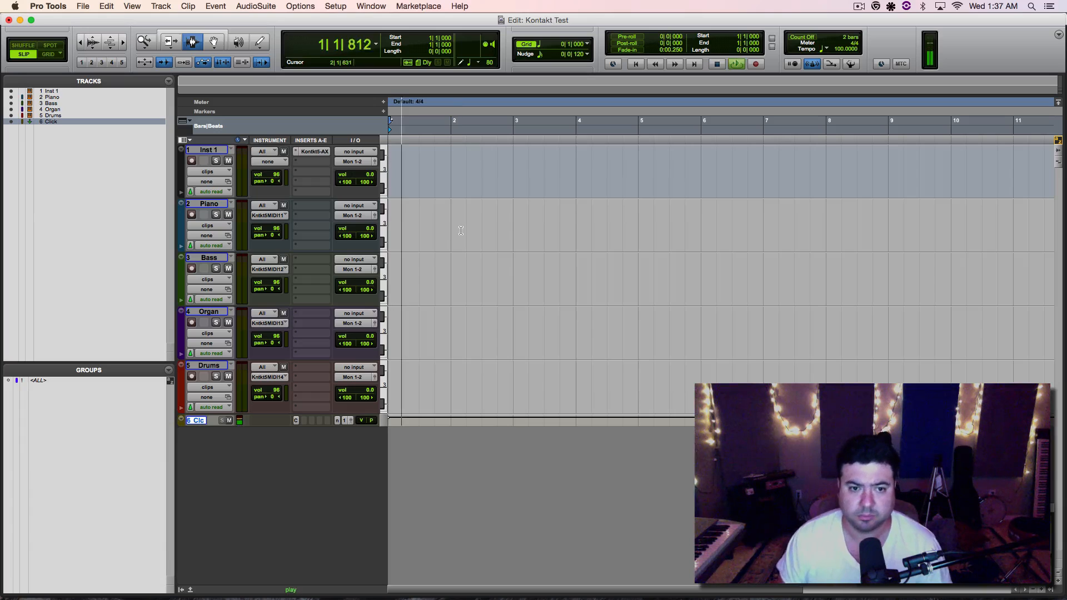
{"action": "key", "text": "space"}
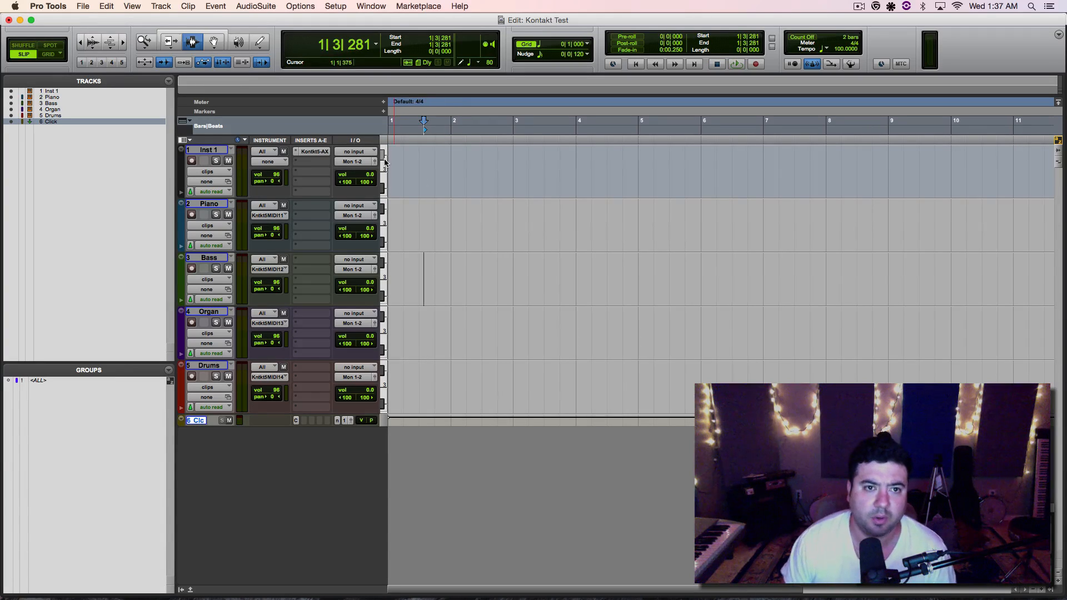
{"action": "left_click", "coordinate": [336, 7]}
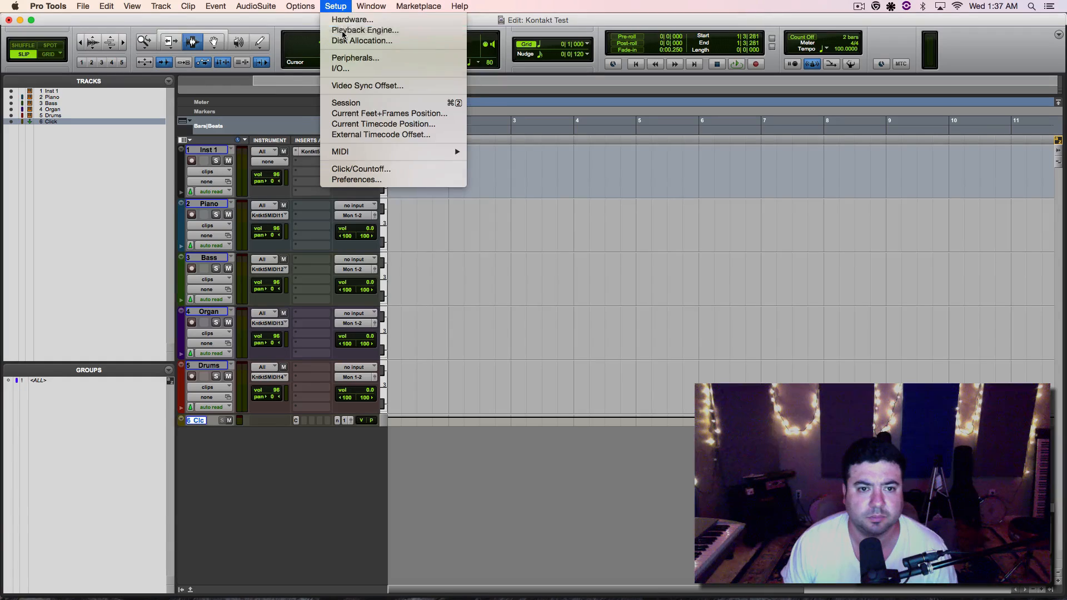
{"action": "left_click", "coordinate": [356, 30]}
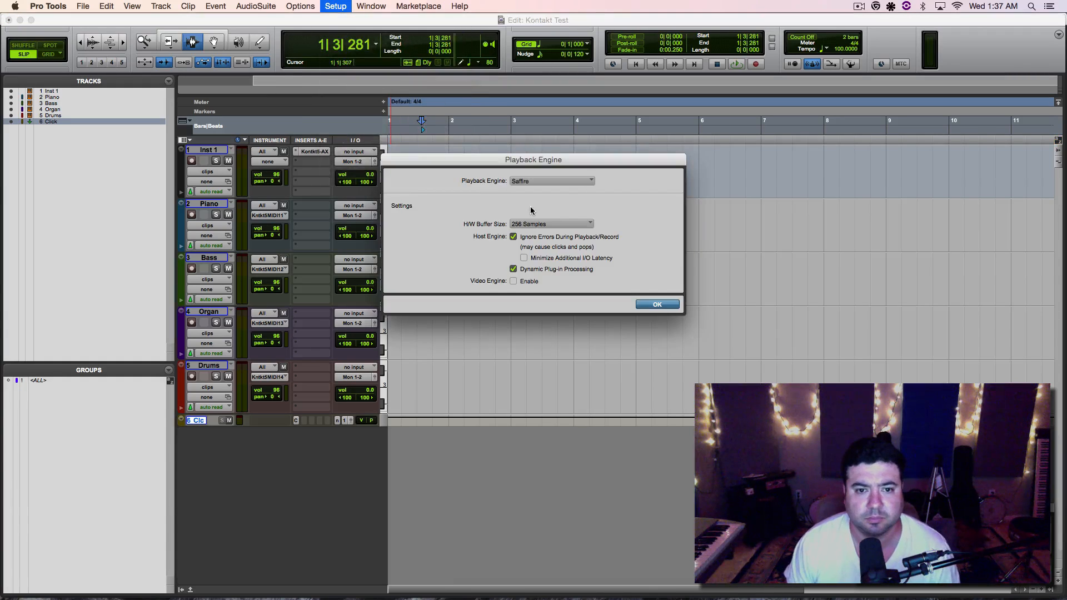
{"action": "left_click", "coordinate": [656, 305]}
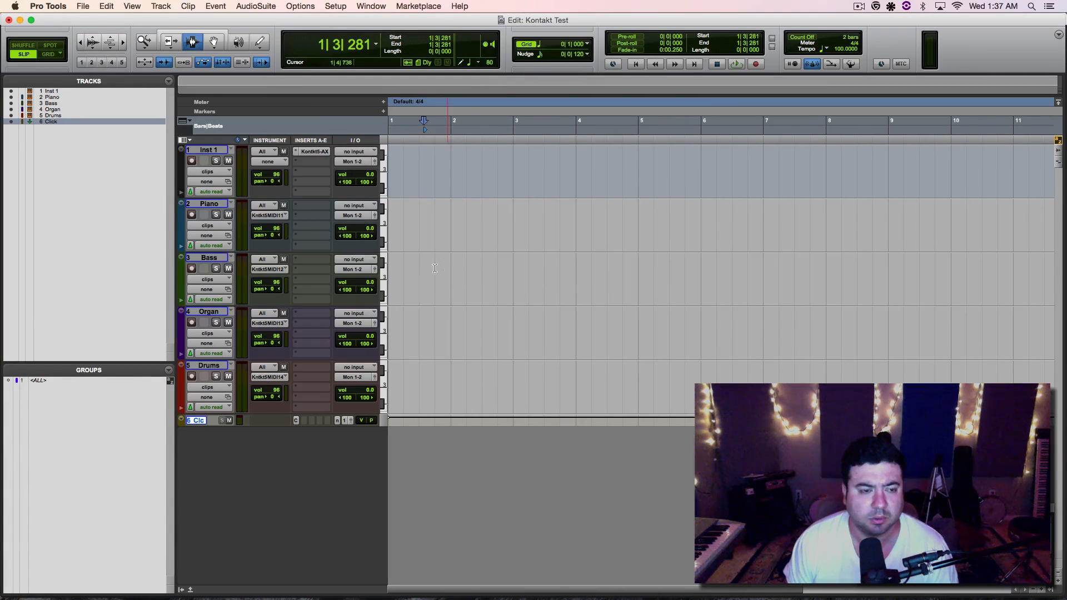
{"action": "key", "text": "space"}
{"action": "key", "text": "space"}
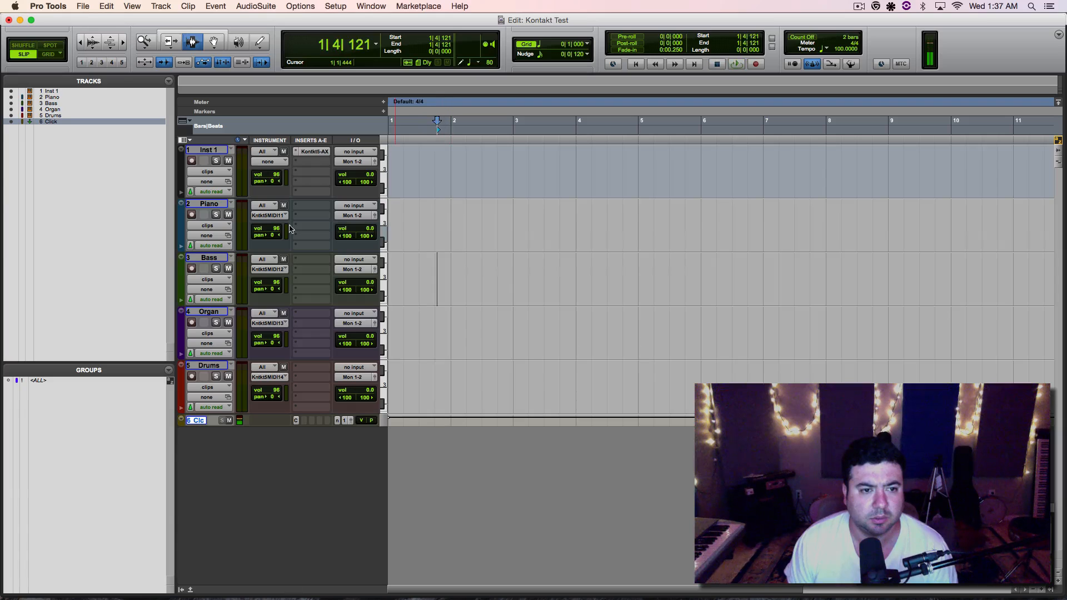
- Record-enable the Piano track and record a MIDI chord part from bar 1 to about the end of bar 11
{"action": "left_click", "coordinate": [191, 215]}
{"action": "key", "text": "Return"}
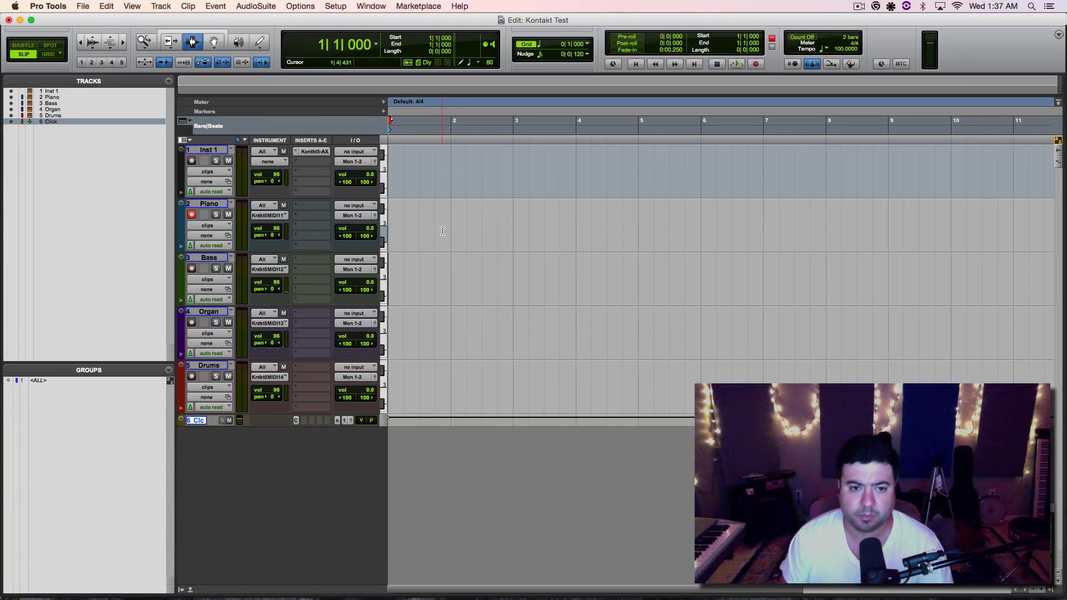
{"action": "left_click", "coordinate": [437, 224]}
{"action": "key", "text": "Return"}
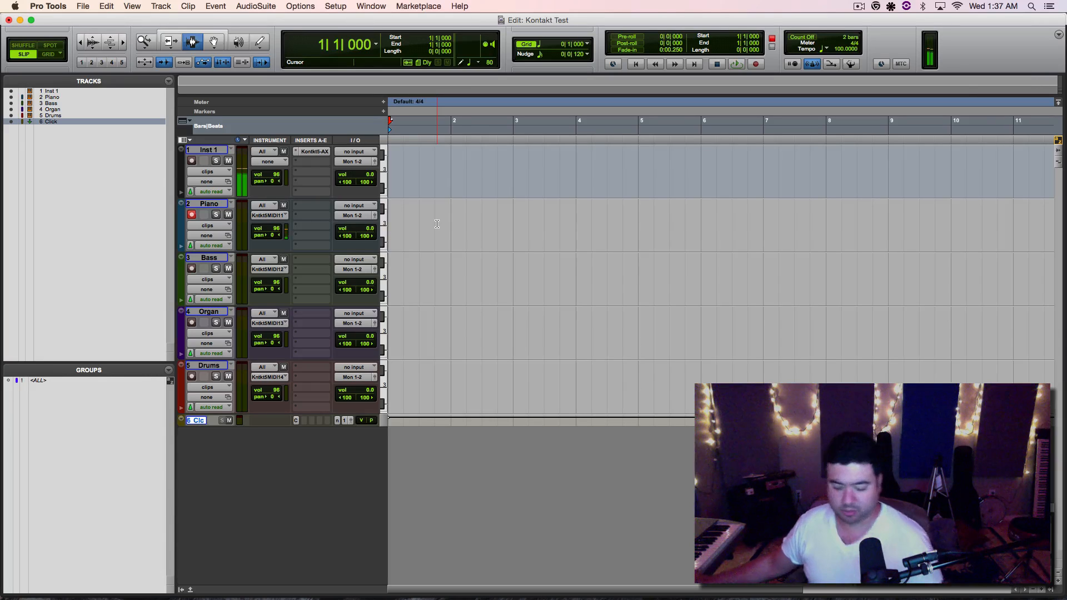
{"action": "key", "text": "space"}
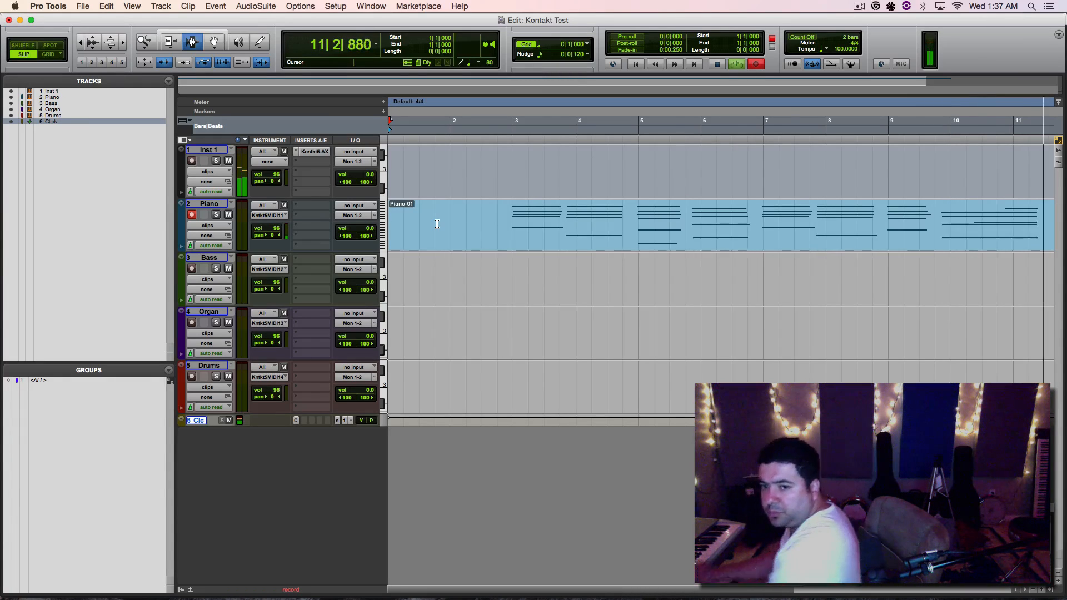
{"action": "key", "text": "space"}
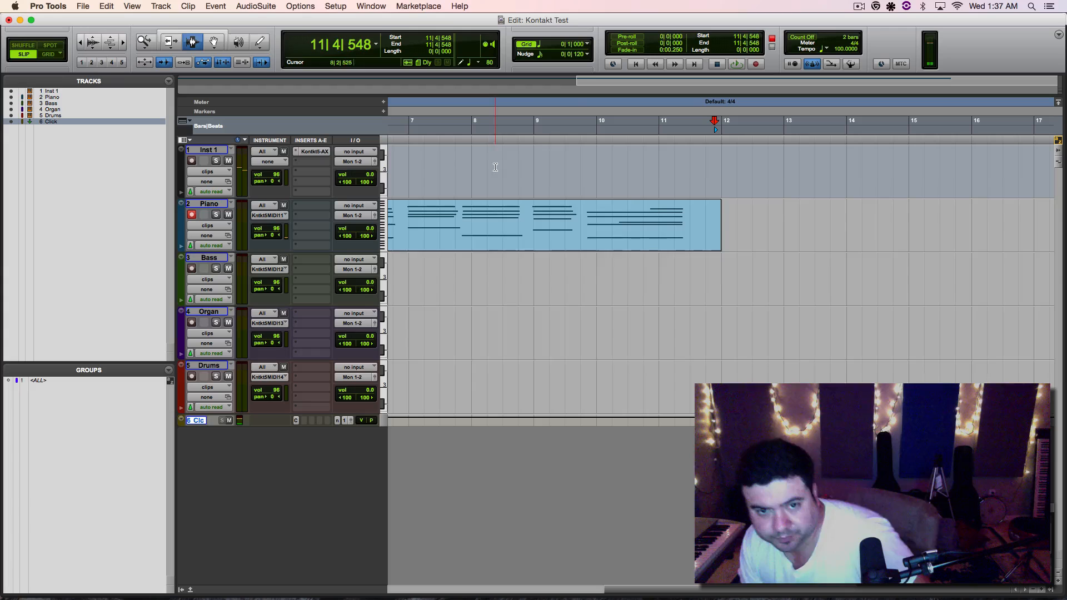
- Return to the session start, record-enable the Bass track instead of Piano and record a MIDI bass part through about bar 11
{"action": "key", "text": "Return"}
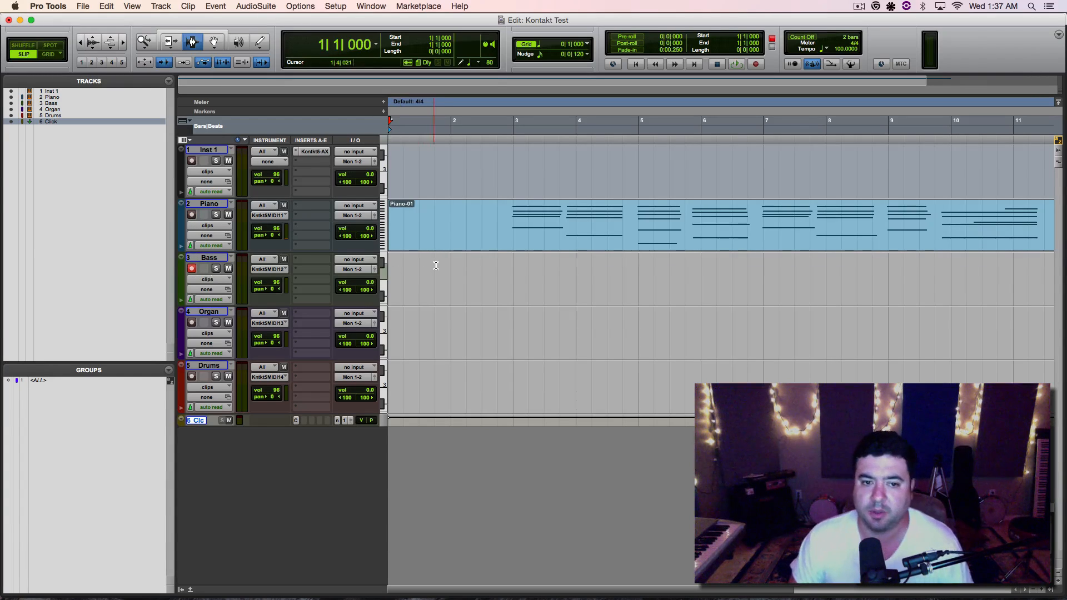
{"action": "key", "text": "super+space"}
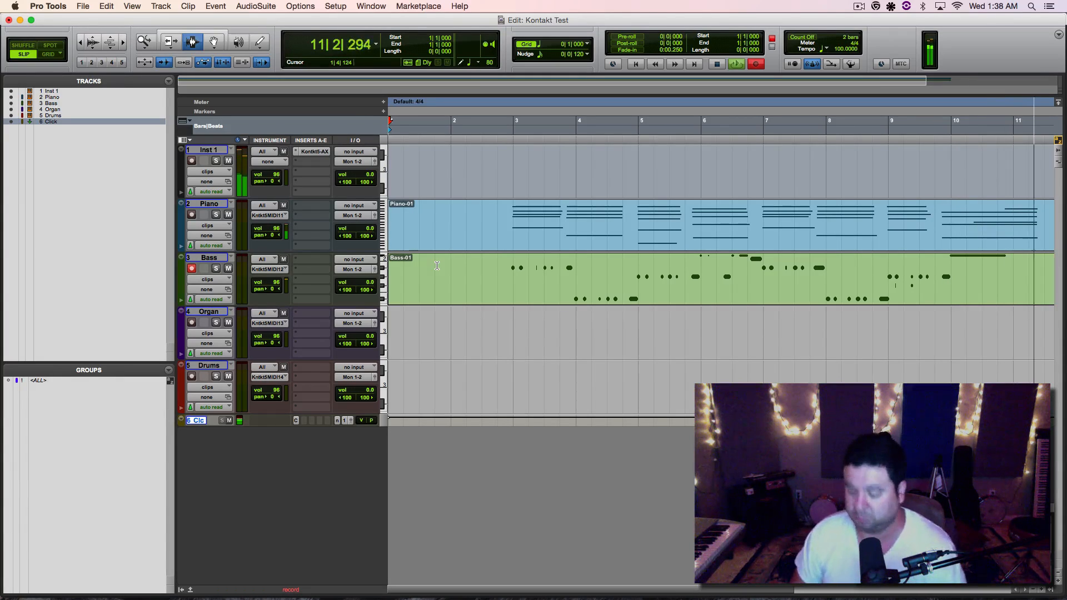
{"action": "key", "text": "space"}
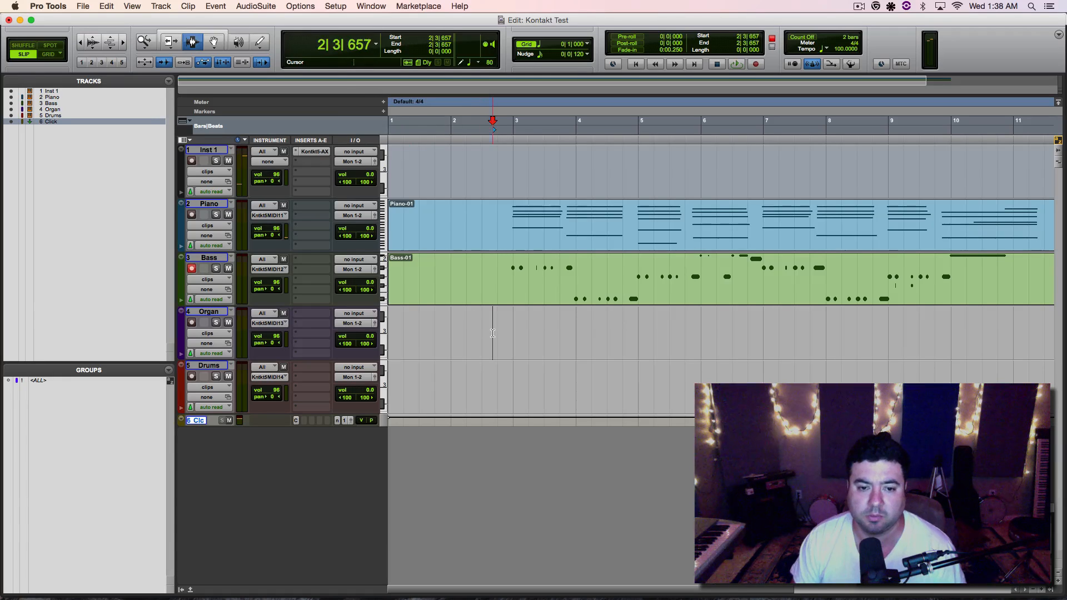
- Quantize the Bass clip's note starts to a 1/16-note grid, preserving note duration
{"action": "left_click", "coordinate": [543, 294]}
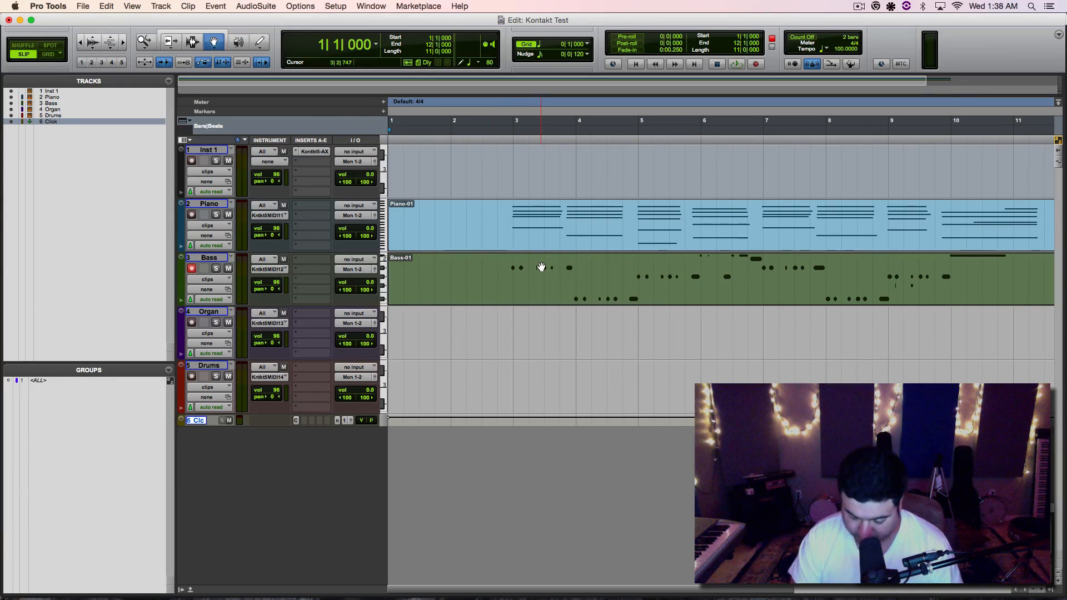
{"action": "key", "text": "alt+0"}
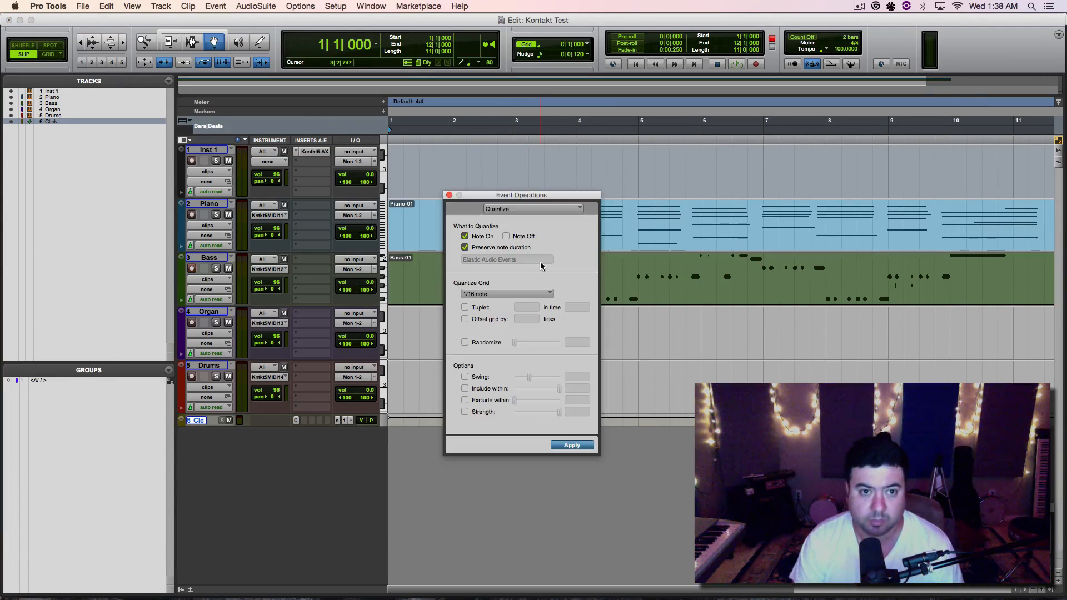
{"action": "left_click", "coordinate": [571, 446]}
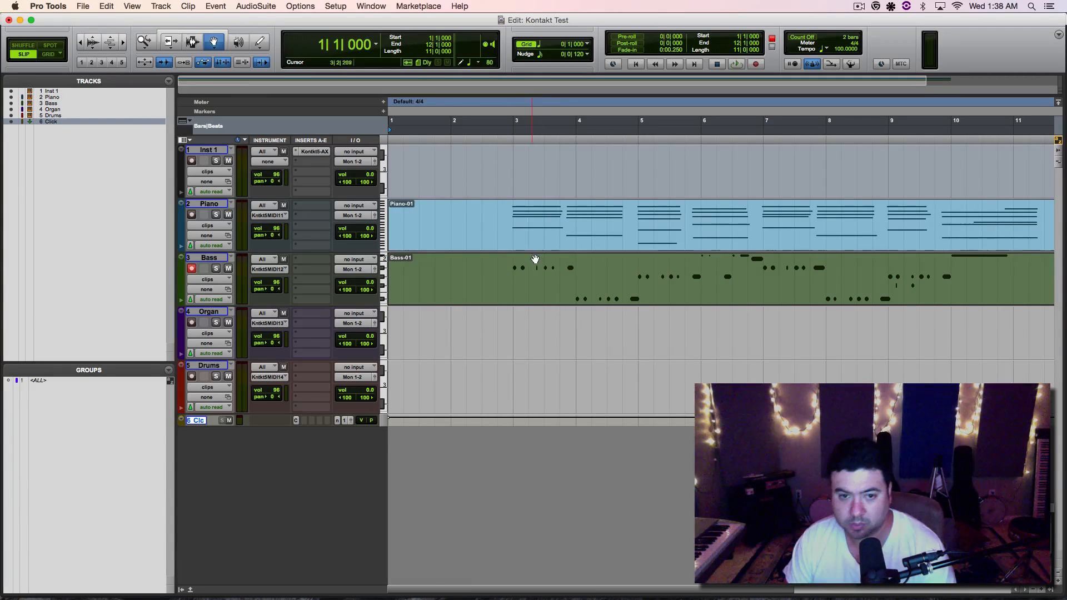
- Quantize the Piano clip to the same 1/16-note grid and close the Event Operations window
{"action": "left_click", "coordinate": [535, 259]}
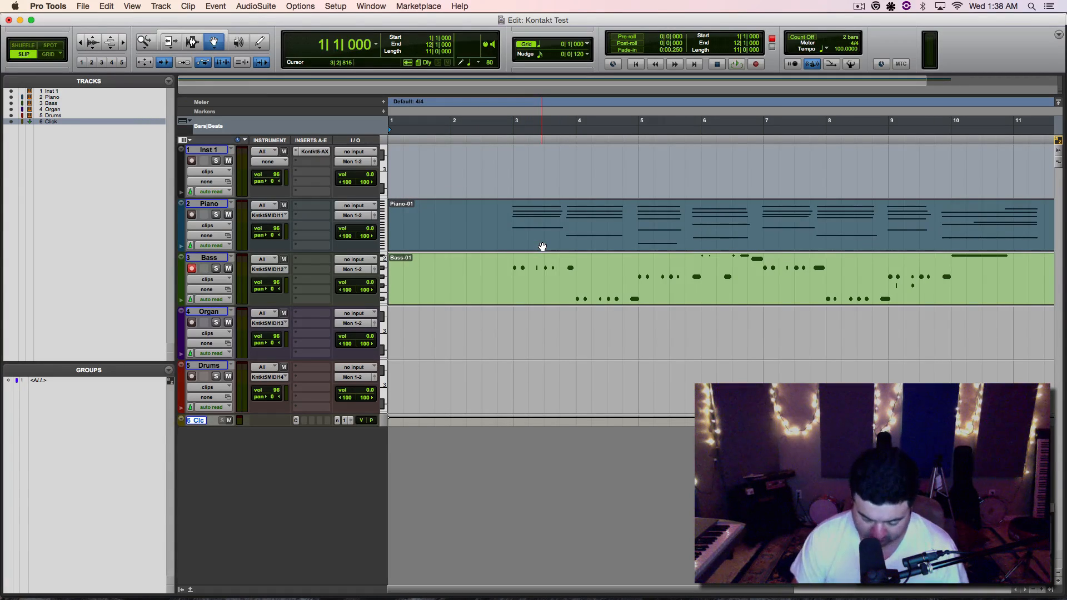
{"action": "key", "text": "alt+0"}
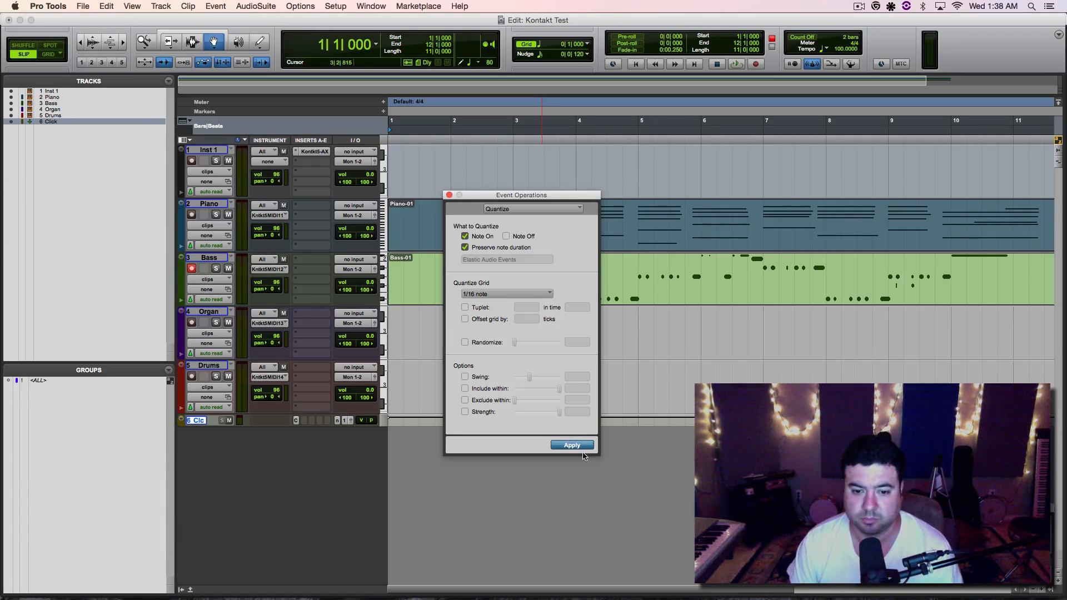
{"action": "left_click", "coordinate": [573, 447]}
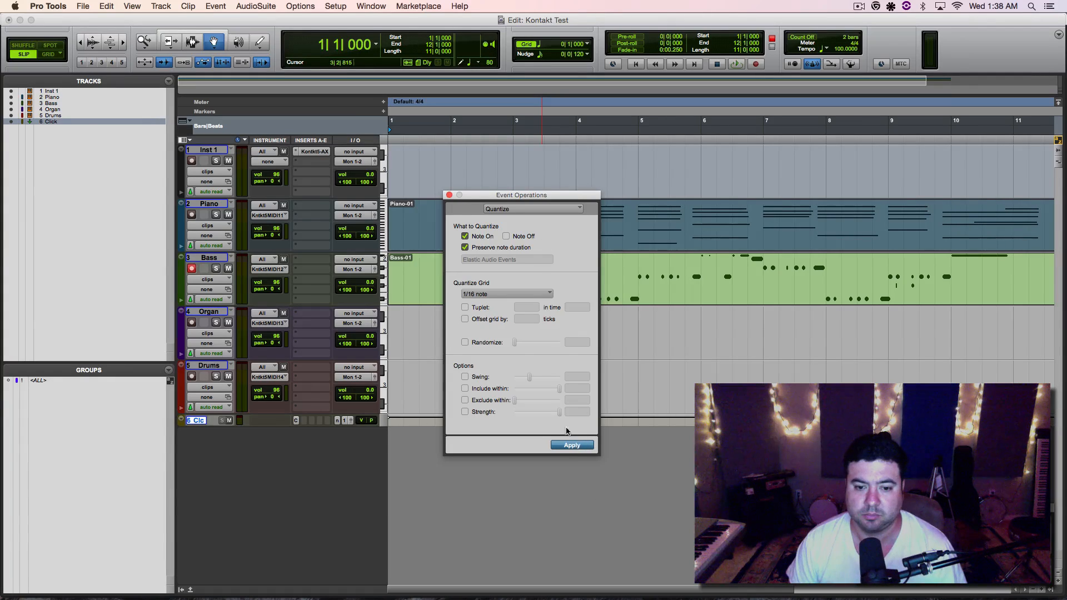
{"action": "left_click", "coordinate": [449, 195]}
- Place the Selector cursor near the end of bar 2 and audition the quantized piano and bass parts
{"action": "key", "text": "F7"}
{"action": "left_click", "coordinate": [504, 248]}
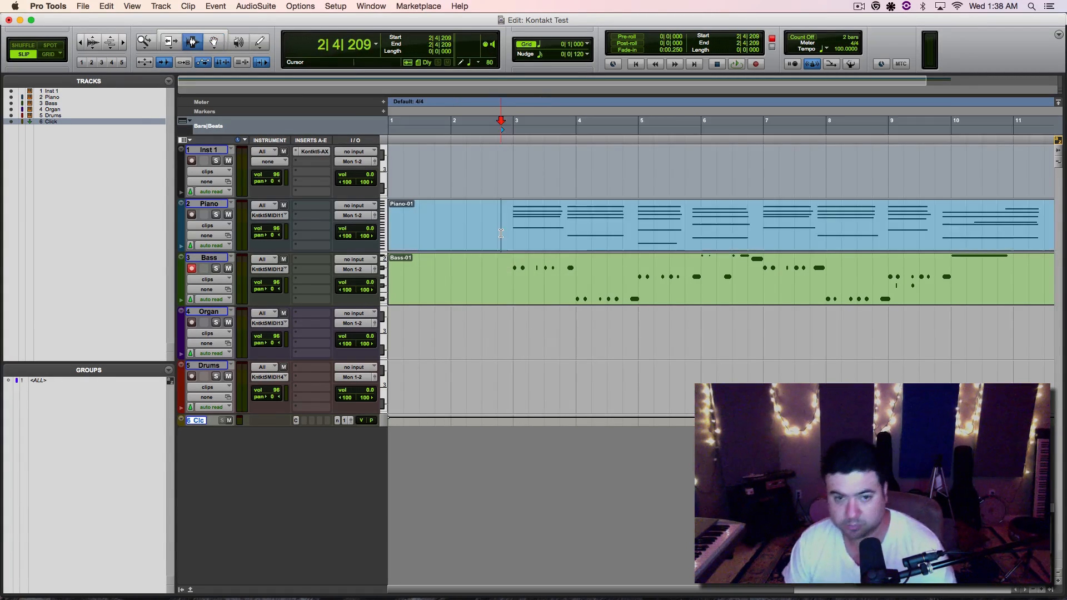
{"action": "key", "text": "space"}
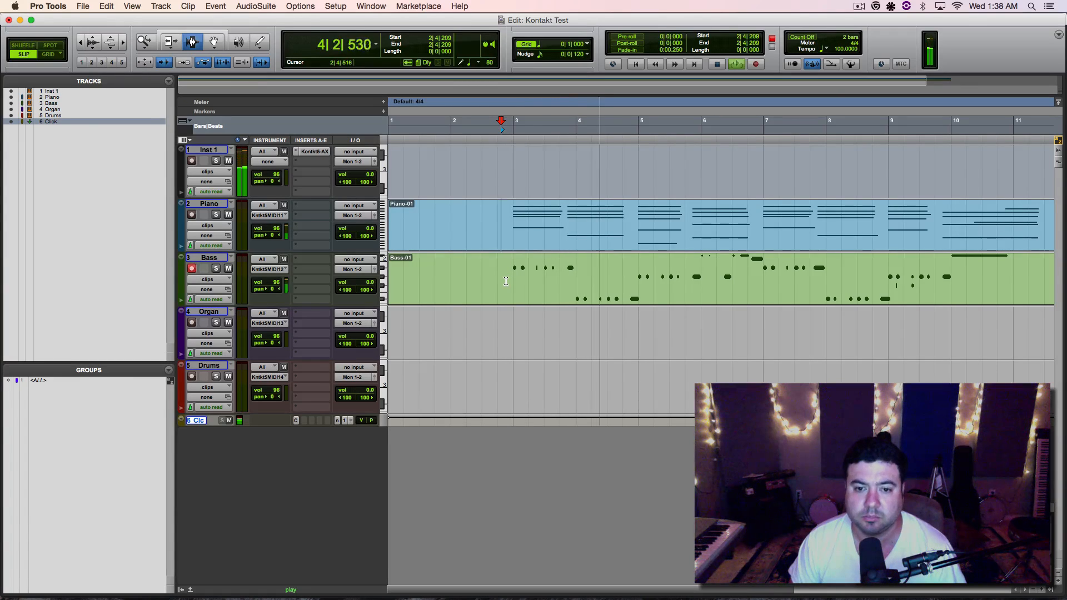
{"action": "key", "text": "space"}
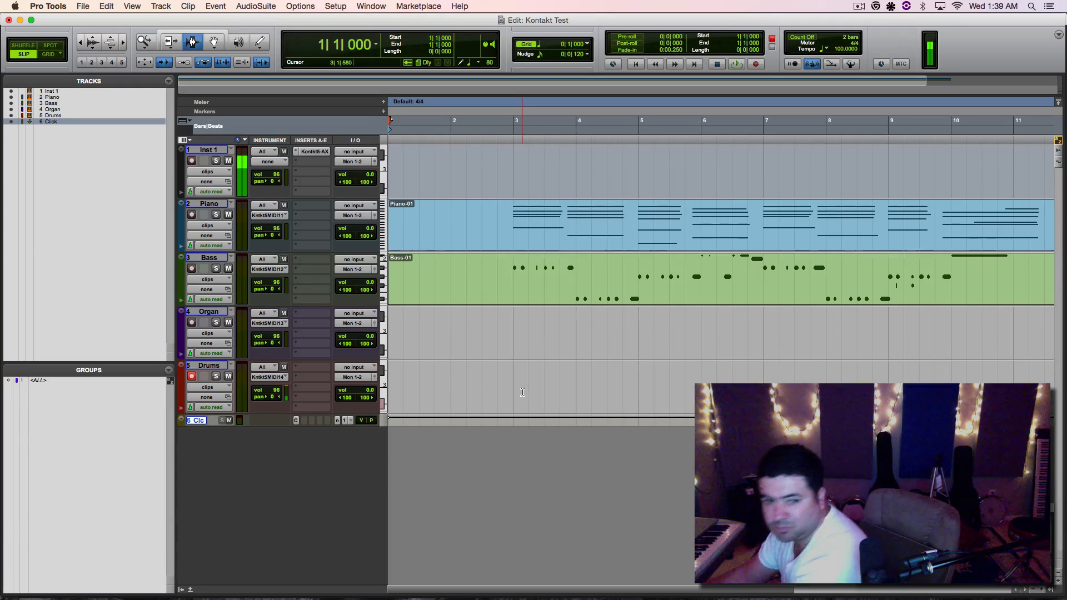
- Record a MIDI drum part on the record-enabled Drums track, extending it to bar 11 alongside the piano and bass
{"action": "key", "text": "super+space"}
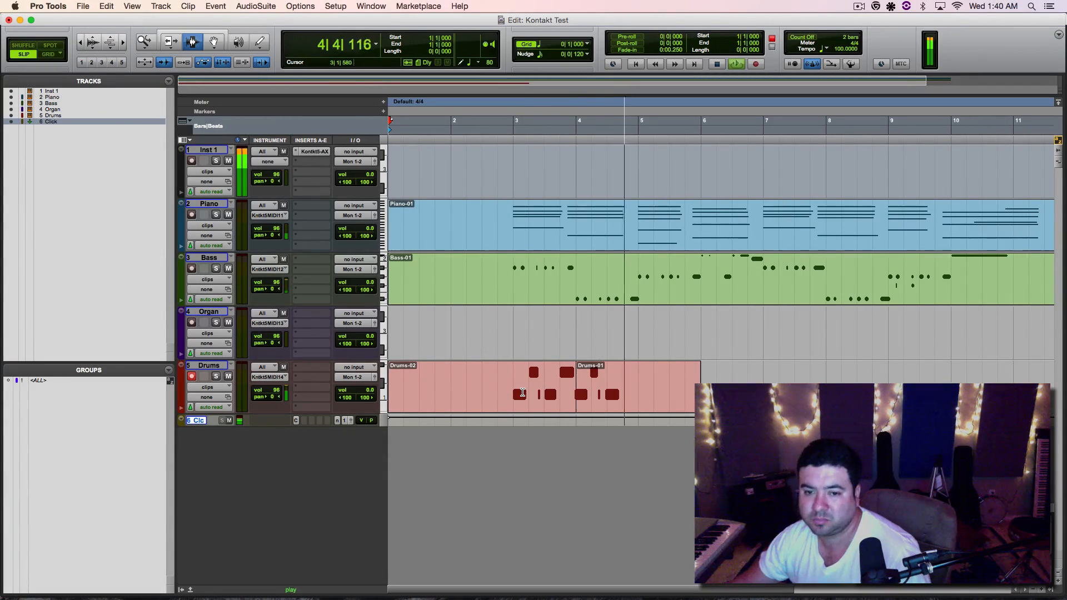
{"action": "key", "text": "super+space"}
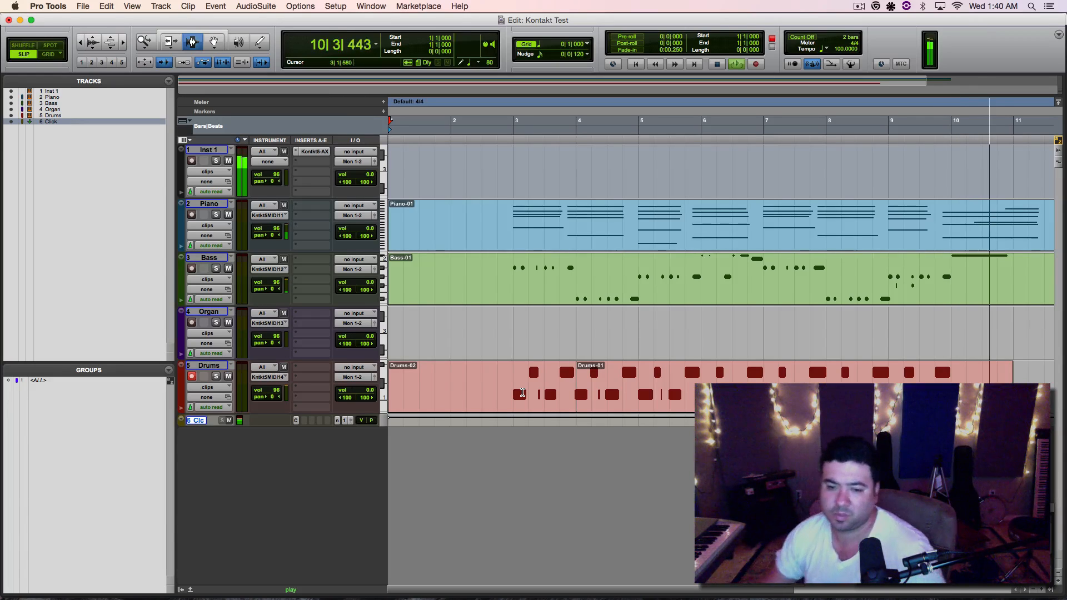
{"action": "key", "text": "space"}
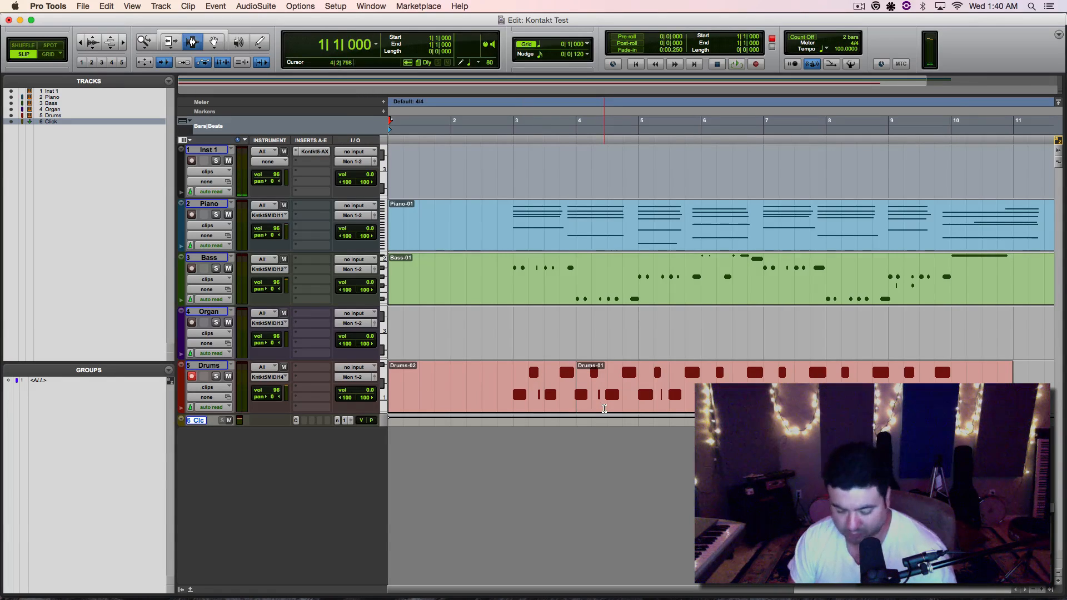
- Quantize all the Drums notes to a 1/16-note grid in the MIDI Editor, preserving note duration, and return to the Edit window
{"action": "double_click", "coordinate": [605, 408]}
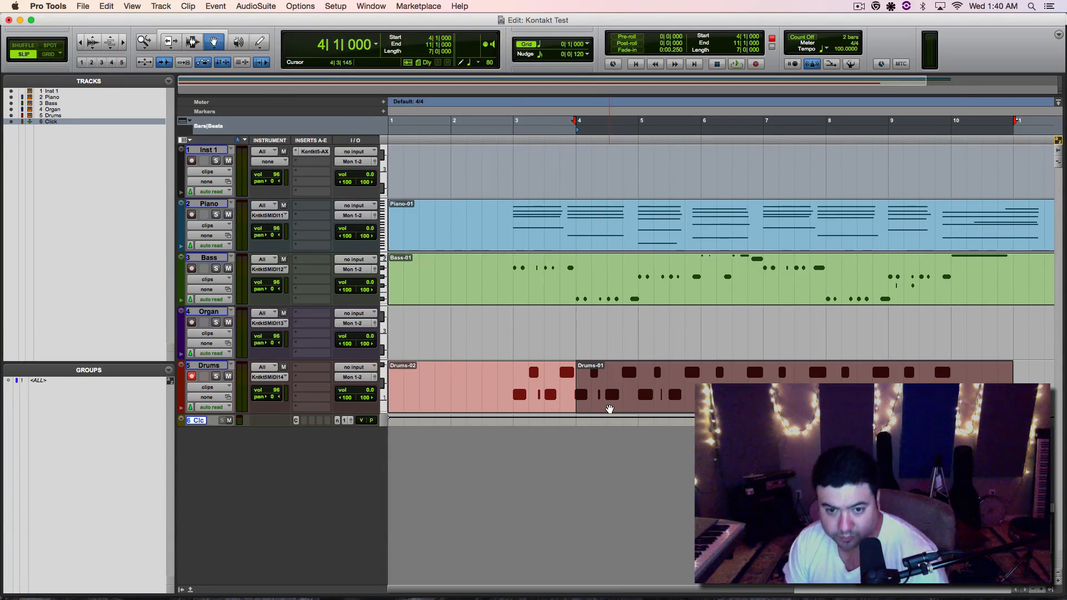
{"action": "double_click", "coordinate": [609, 409]}
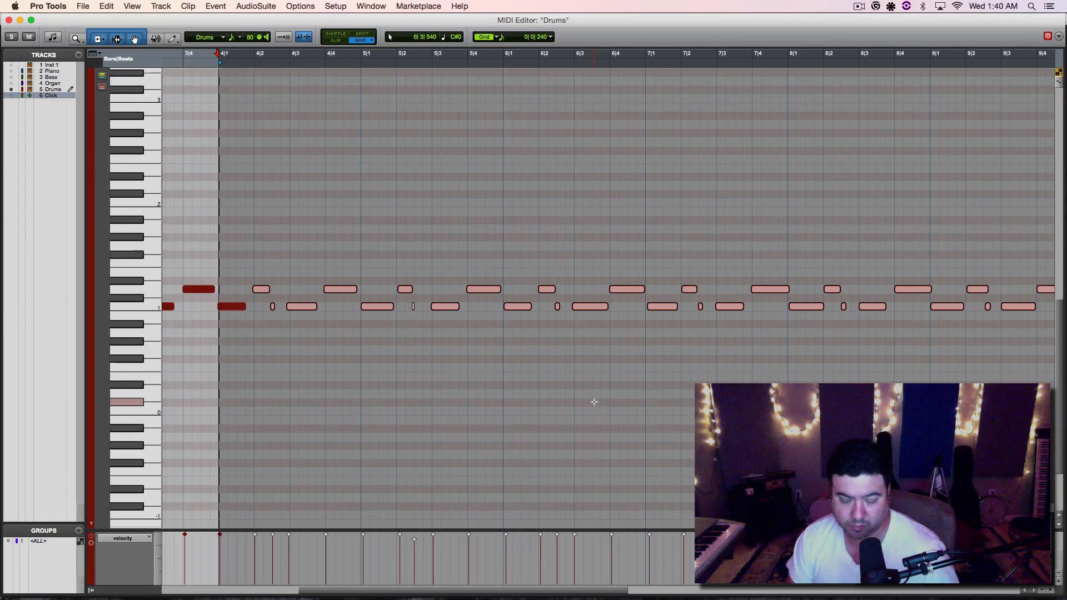
{"action": "scroll", "coordinate": [594, 401], "scroll_direction": "left", "scroll_amount": 5}
{"action": "key", "text": "Tab"}
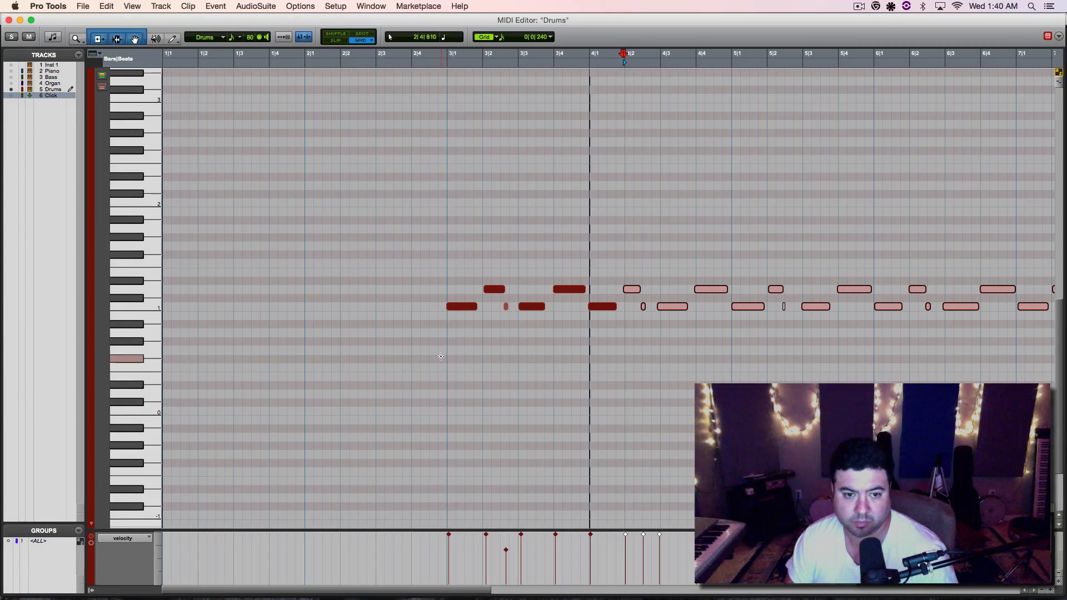
{"action": "left_click", "coordinate": [439, 351]}
{"action": "key", "text": "Return"}
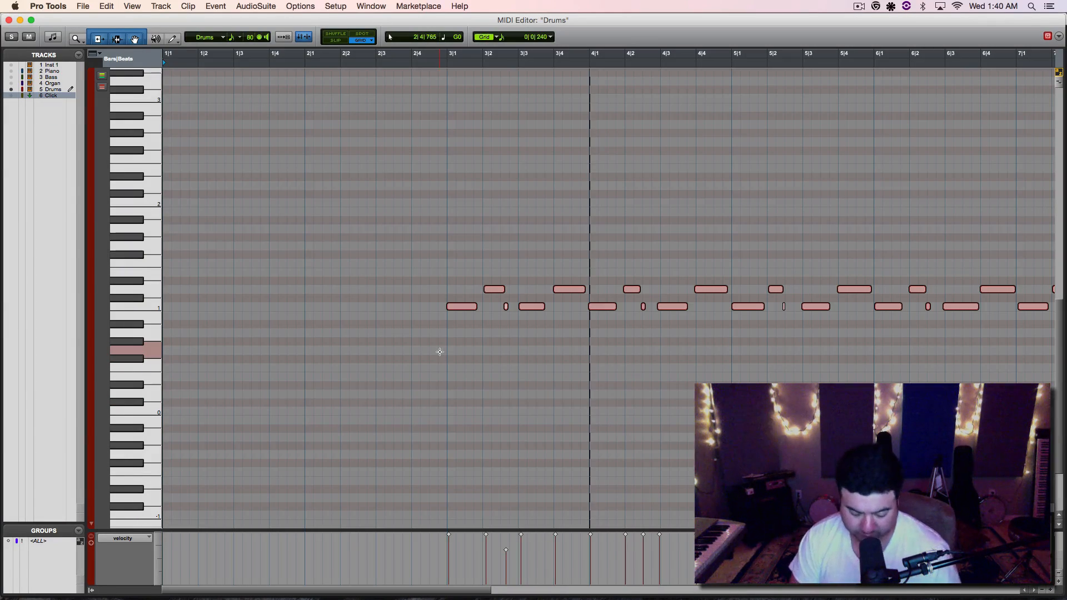
{"action": "key", "text": "alt+0"}
{"action": "key", "text": "Return"}
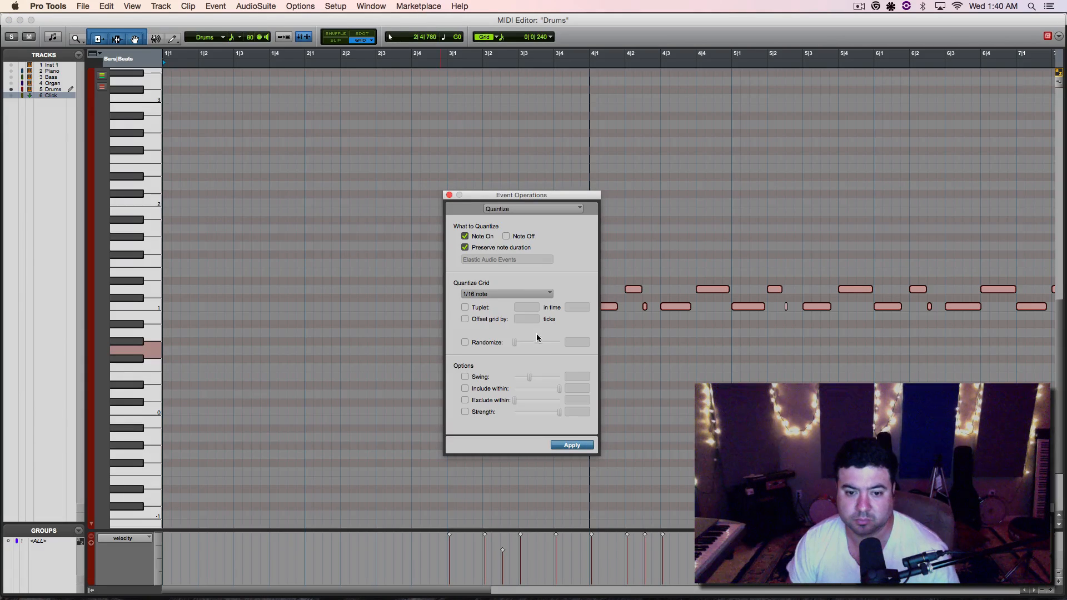
{"action": "left_click", "coordinate": [449, 195]}
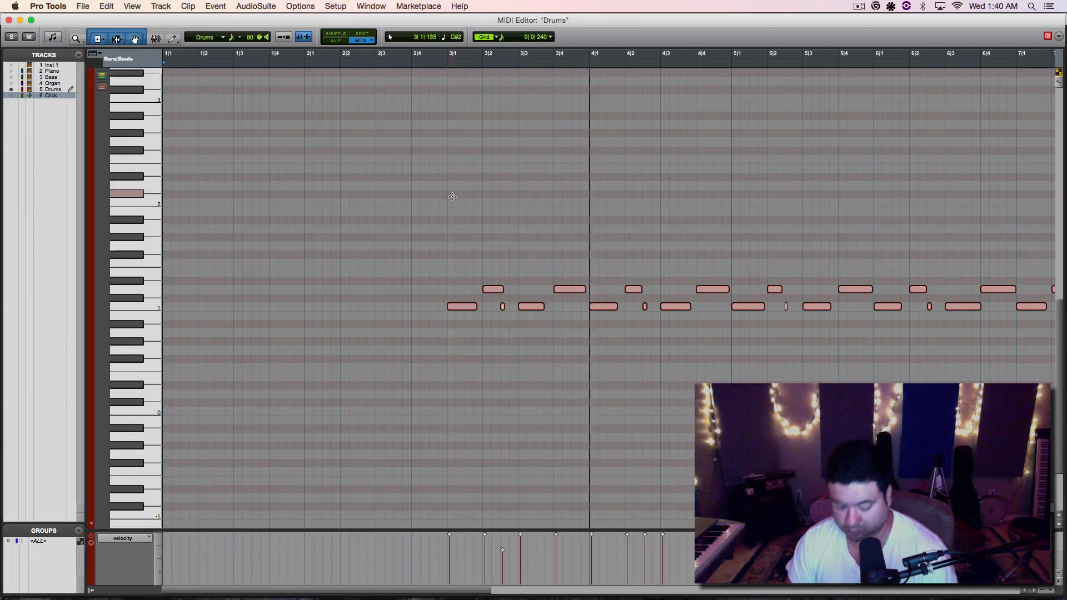
{"action": "key", "text": "super+w"}
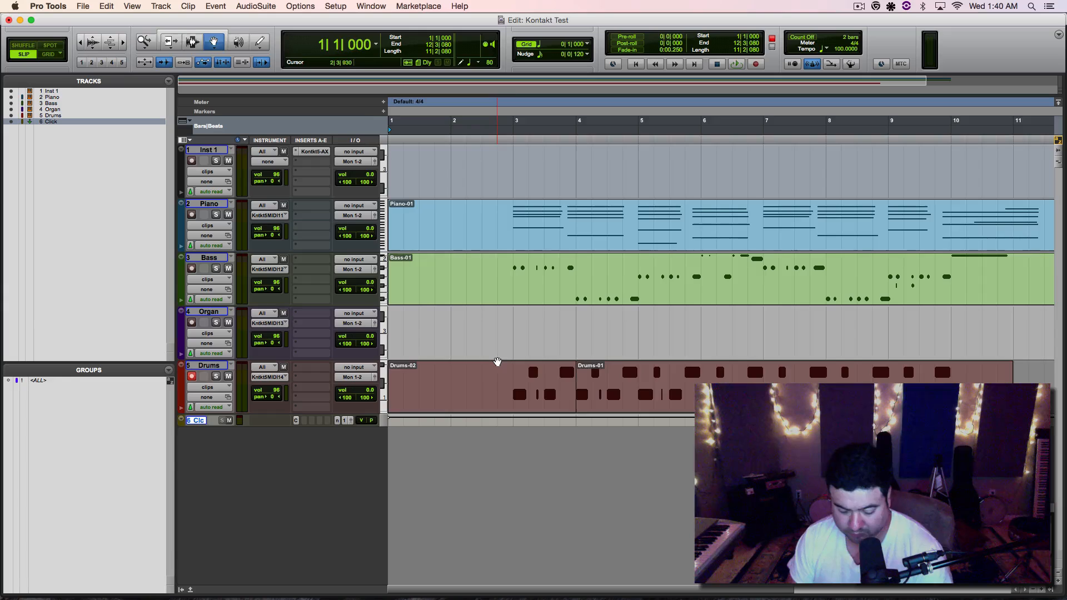
- Place the Selector cursor near the end of bar 2 and audition the quantized drums with the piano and bass
{"action": "key", "text": "F7"}
{"action": "left_click", "coordinate": [497, 361]}
{"action": "key", "text": "space"}
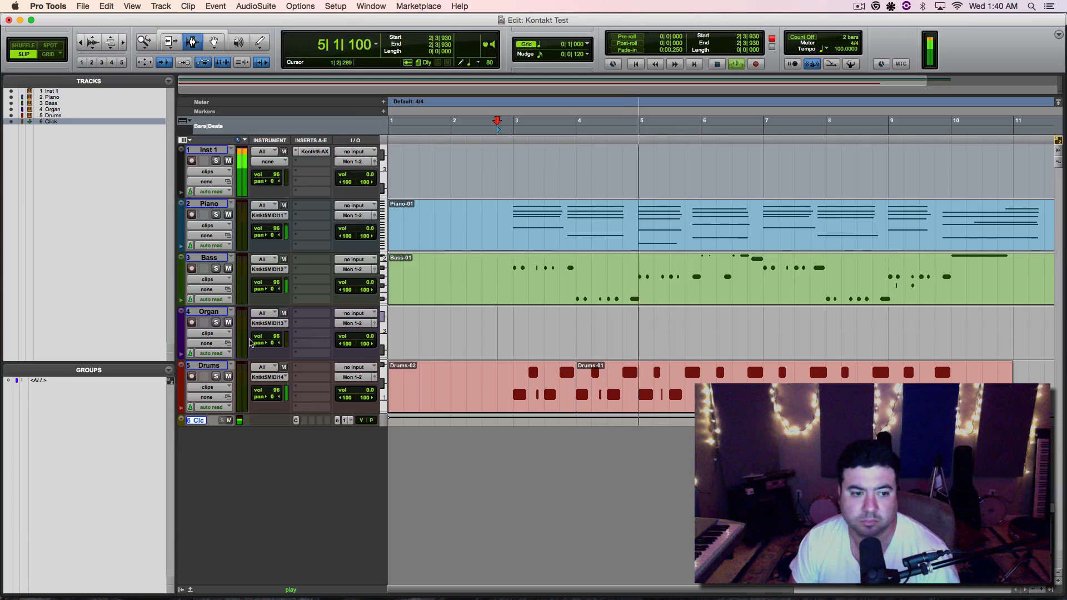
{"action": "key", "text": "space"}
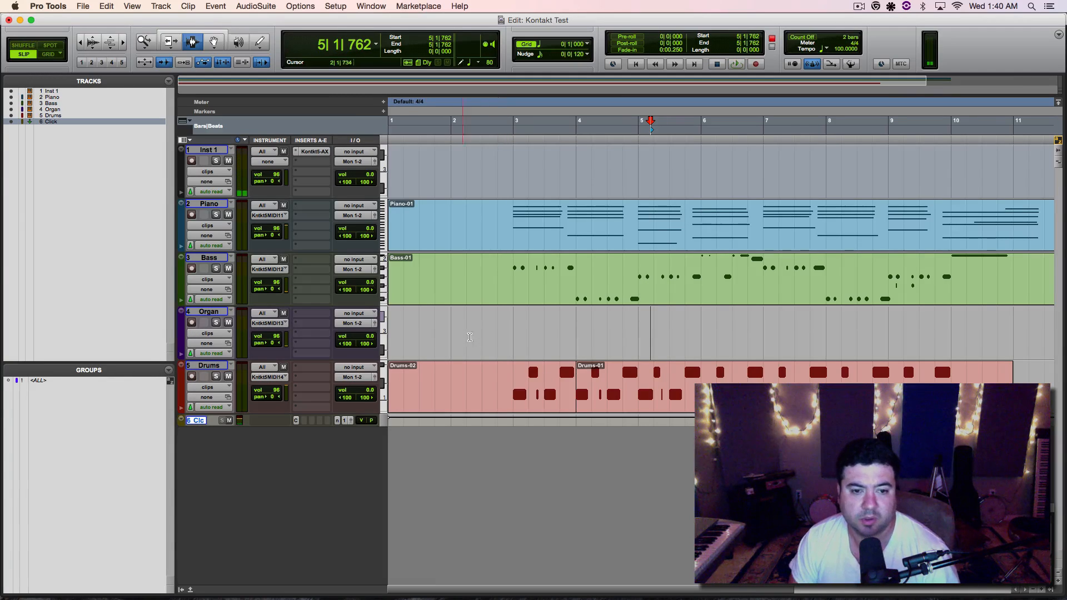
{"action": "key", "text": "Return"}
{"action": "key", "text": "super+space"}
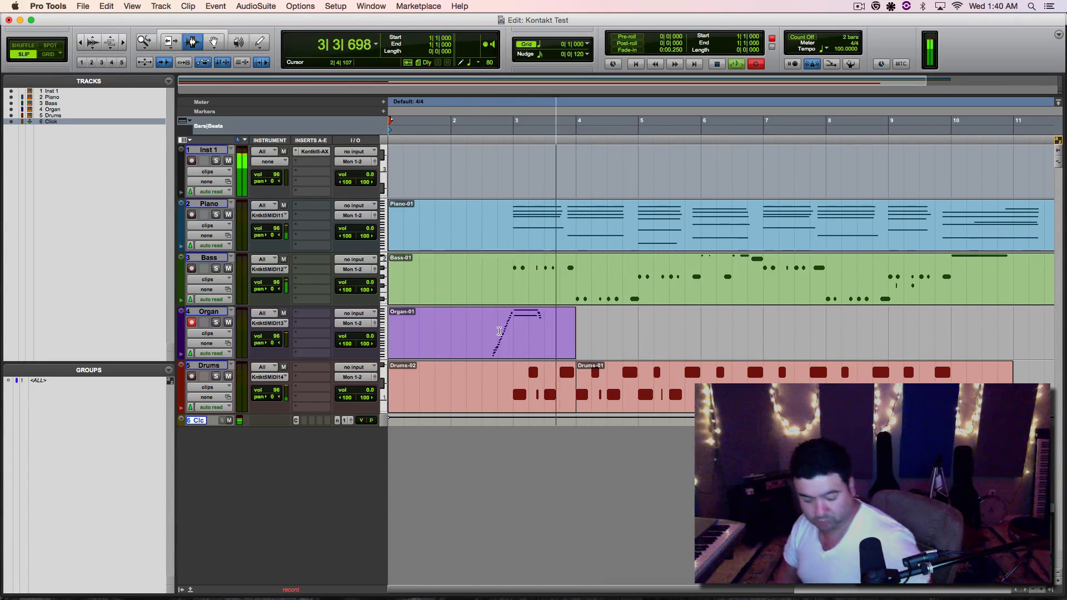
{"action": "key", "text": "super+period"}
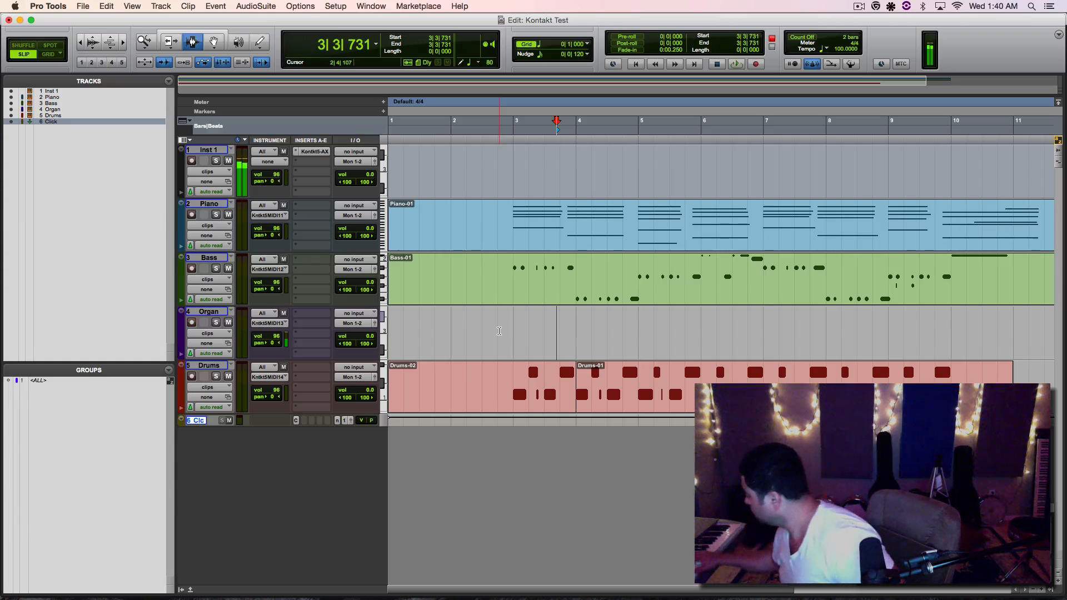
{"action": "key", "text": "super+space"}
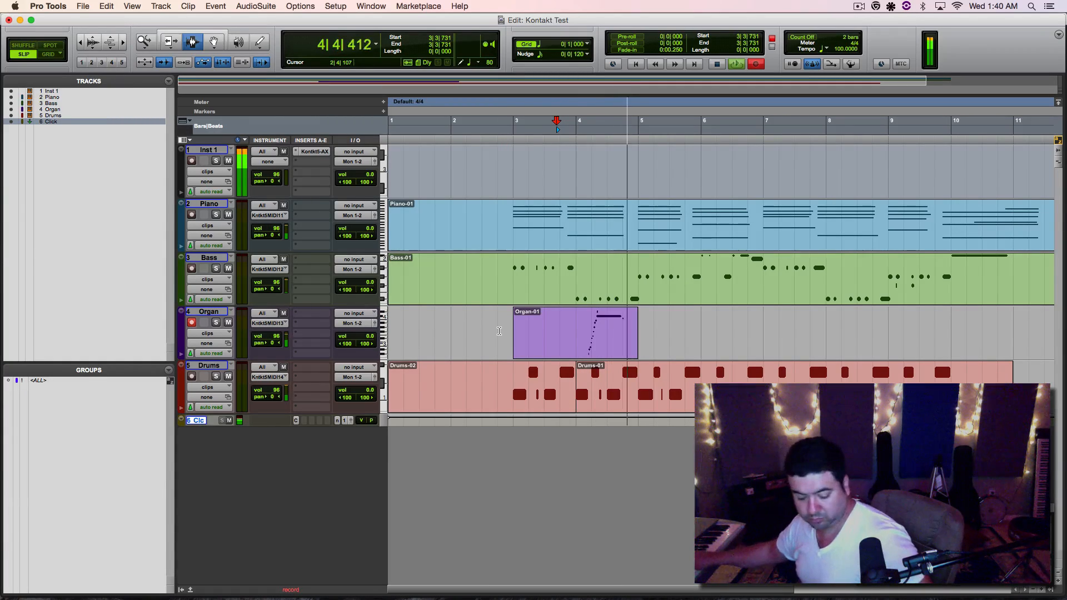
{"action": "key", "text": "space"}
{"action": "key", "text": "super+z"}
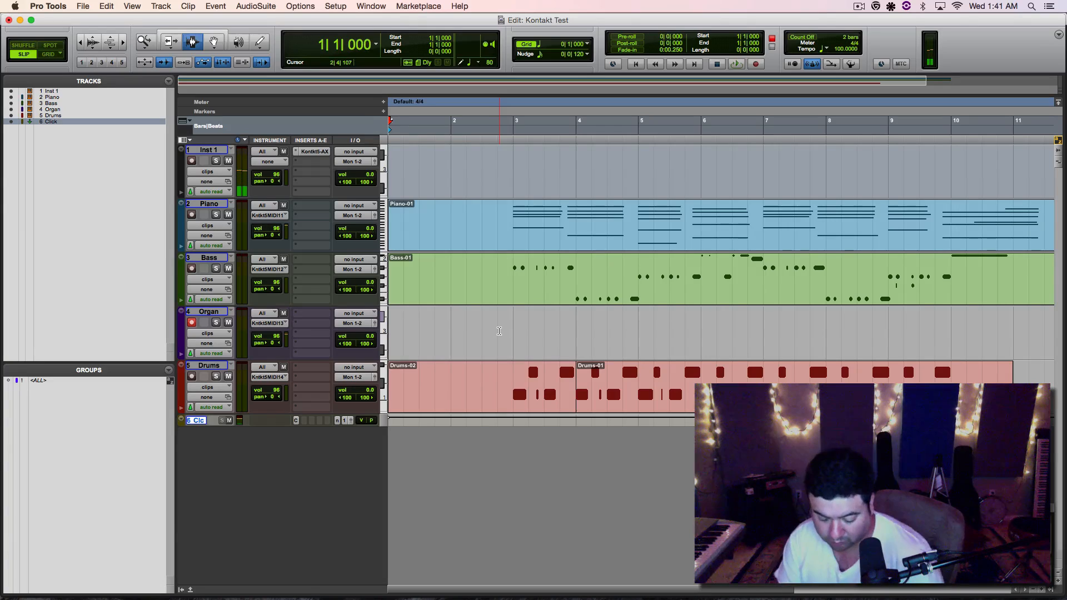
- Record a MIDI organ part on the record-enabled Organ track from bar 1 to bar 11 and audition the four parts together
{"action": "key", "text": "super+space"}
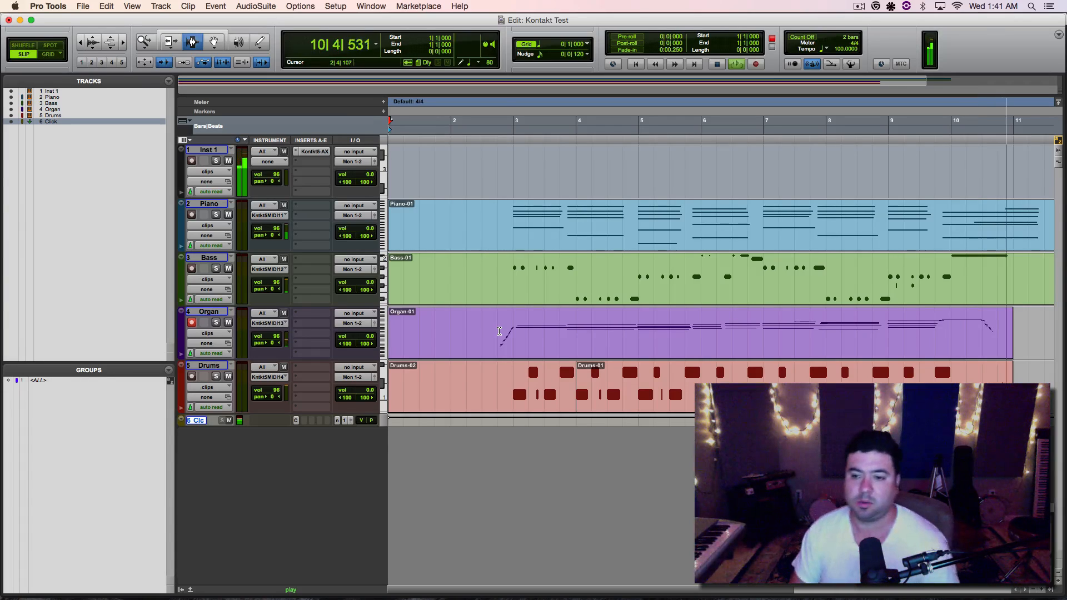
{"action": "key", "text": "space"}
{"action": "key", "text": "space"}
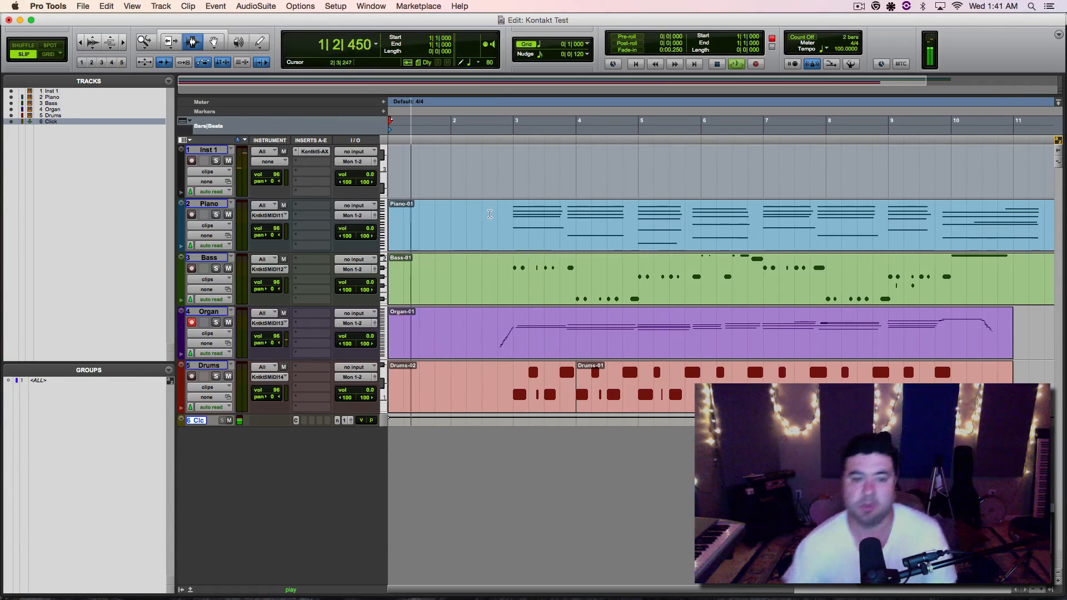
{"action": "left_click", "coordinate": [501, 210]}
{"action": "key", "text": "space"}
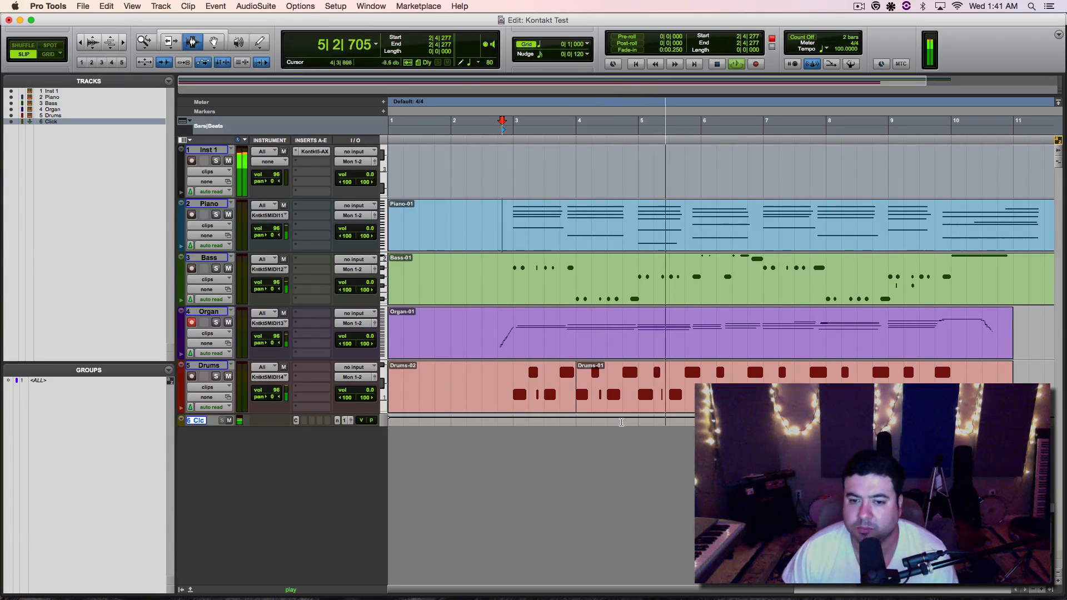
{"action": "key", "text": "space"}
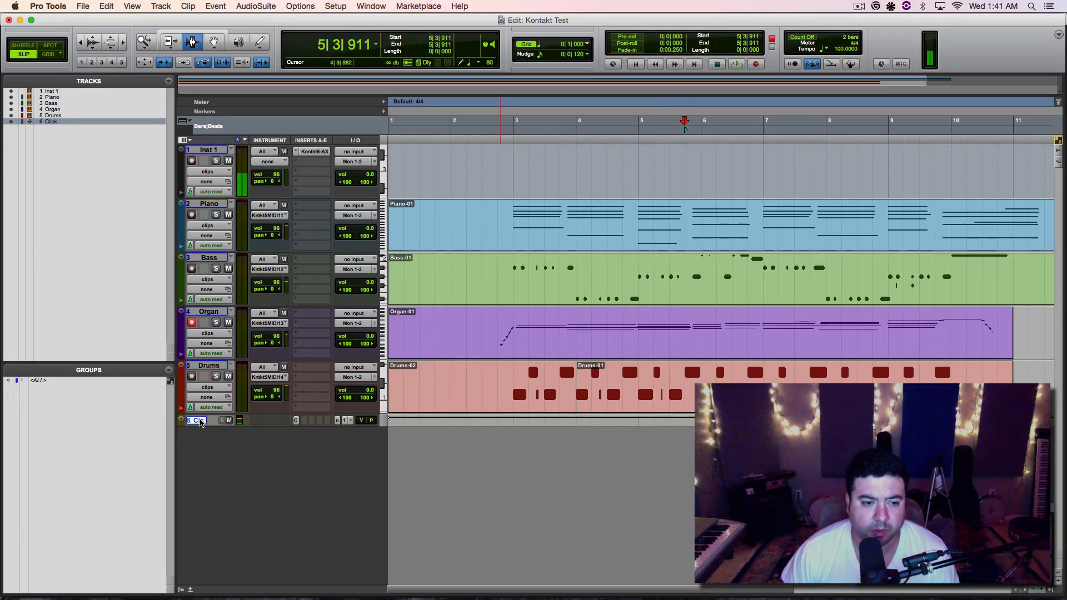
- Delete the Click track and audition the arrangement from near the end of bar 2
{"action": "right_click", "coordinate": [207, 426]}
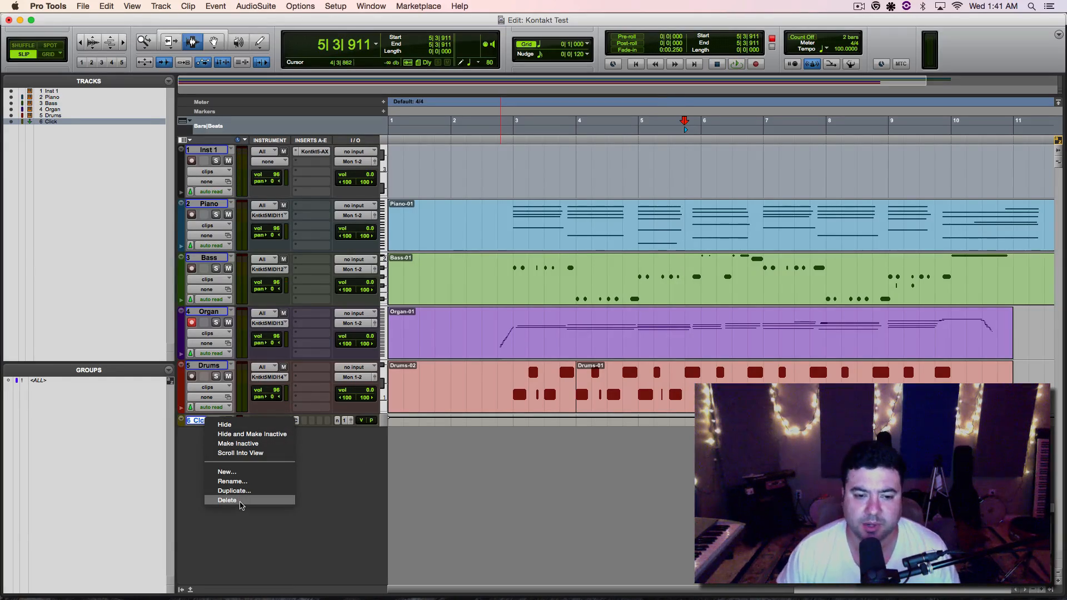
{"action": "left_click", "coordinate": [241, 503]}
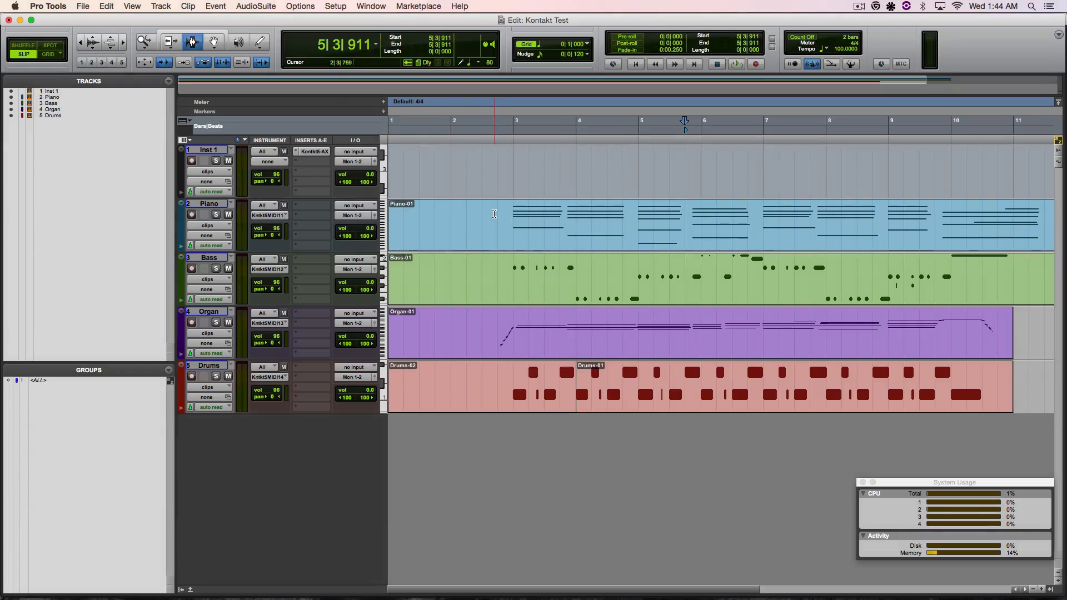
{"action": "left_click", "coordinate": [494, 215]}
{"action": "key", "text": "space"}
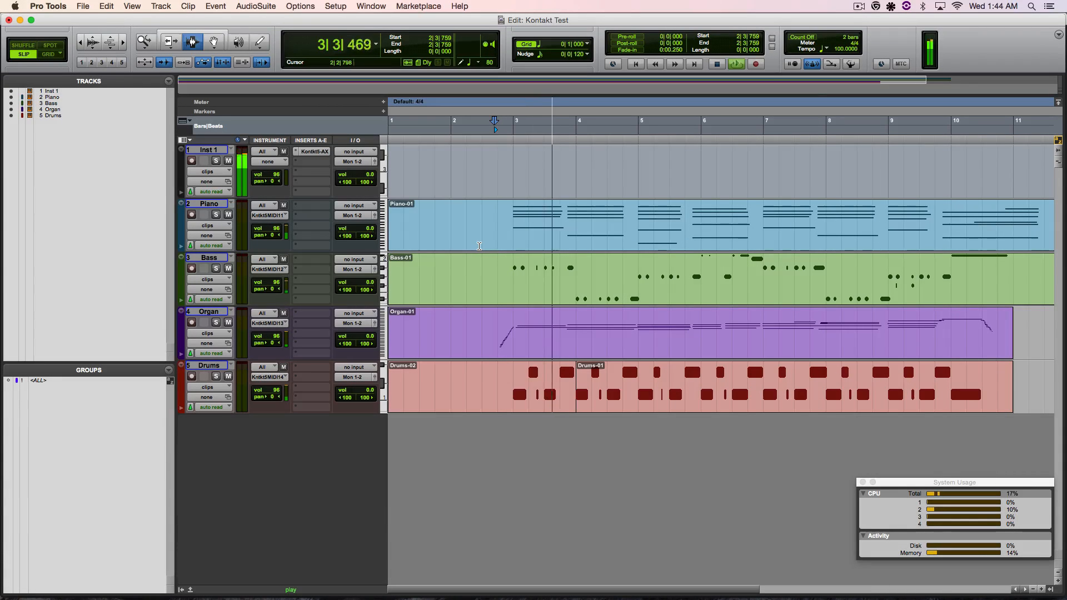
{"action": "key", "text": "space"}
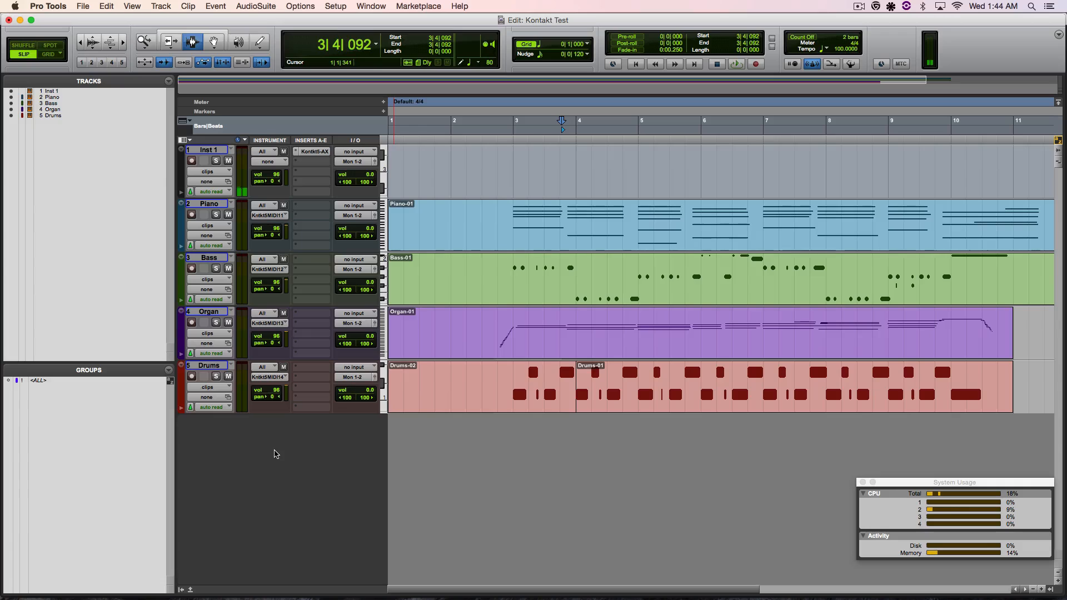
- Create four new stereo audio tracks in Samples below the Drums track and deselect them
{"action": "key", "text": "super+shift+n"}
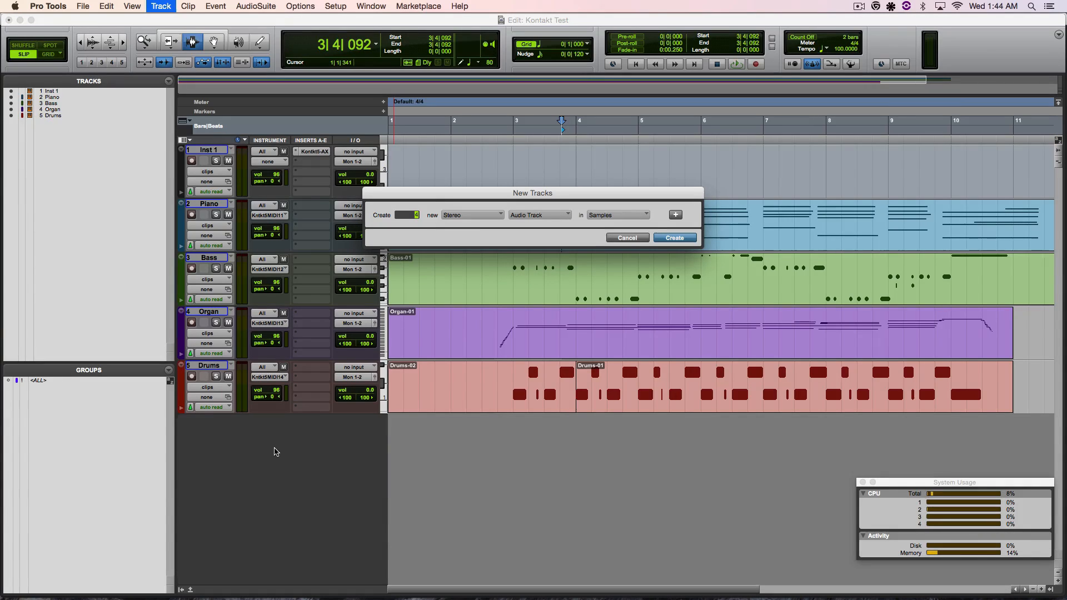
{"action": "key", "text": "Escape"}
{"action": "scroll", "coordinate": [285, 402], "scroll_direction": "down", "scroll_amount": 1}
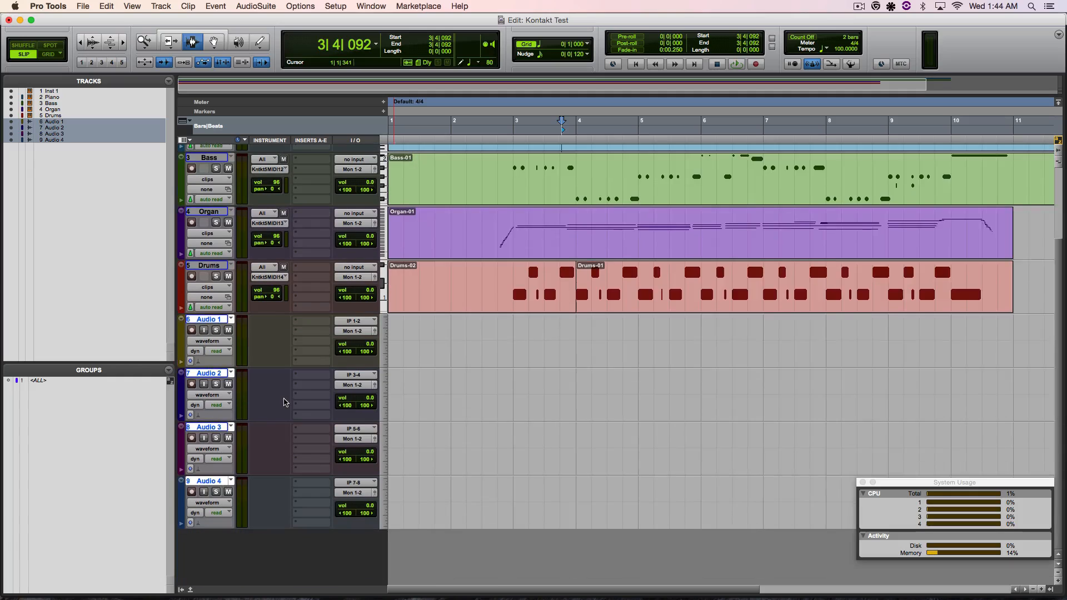
{"action": "left_click", "coordinate": [222, 322], "text": "alt"}
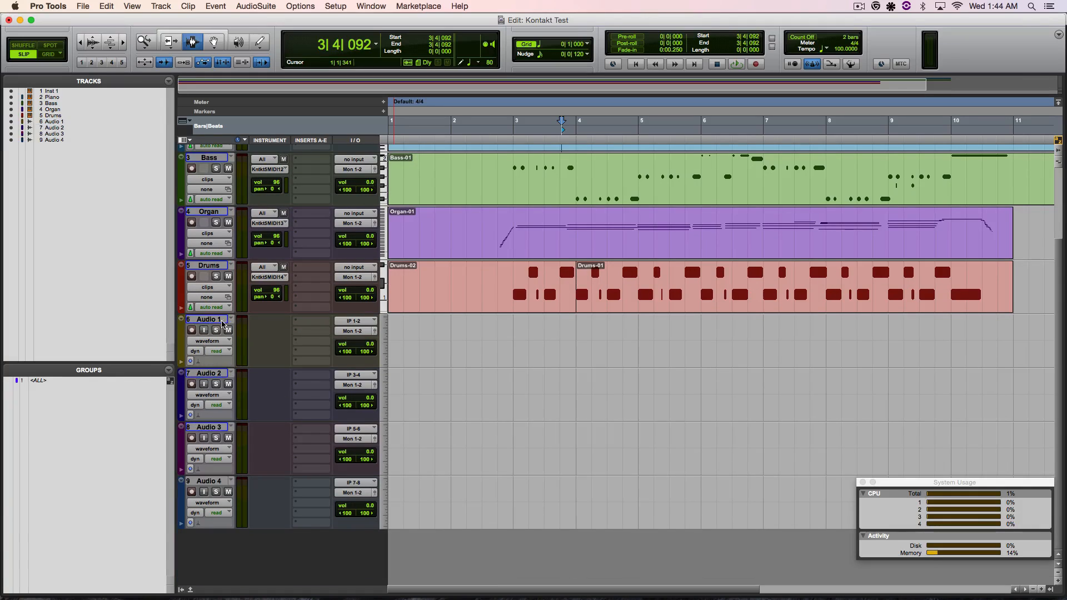
- Examine the input sources available to Audio 1, including the buses and the Kontakt 5 plug-in outputs, without assigning one
{"action": "left_click", "coordinate": [359, 323]}
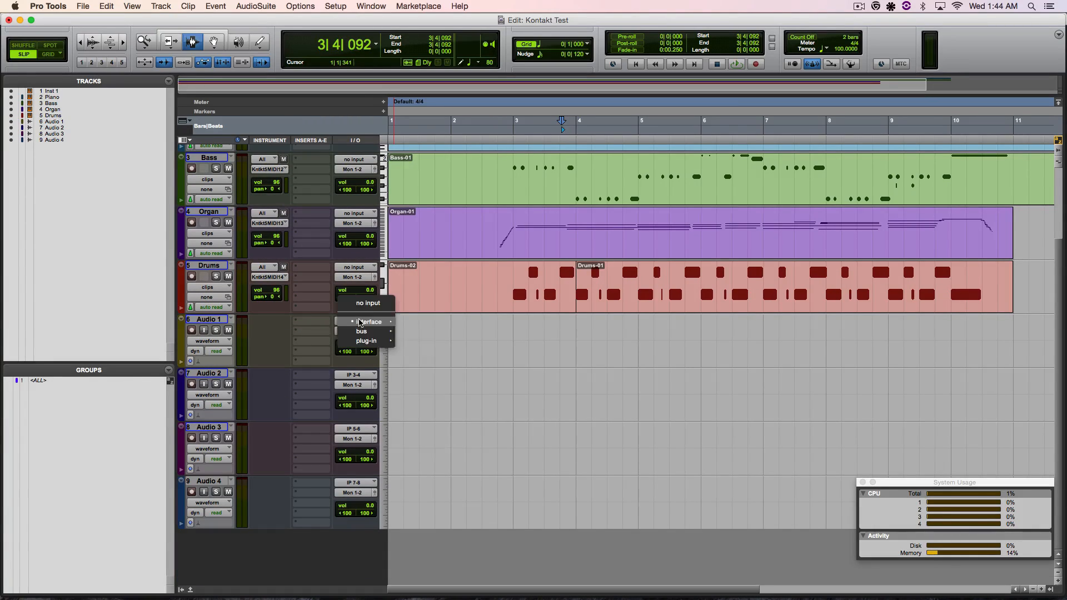
{"action": "left_click", "coordinate": [282, 332]}
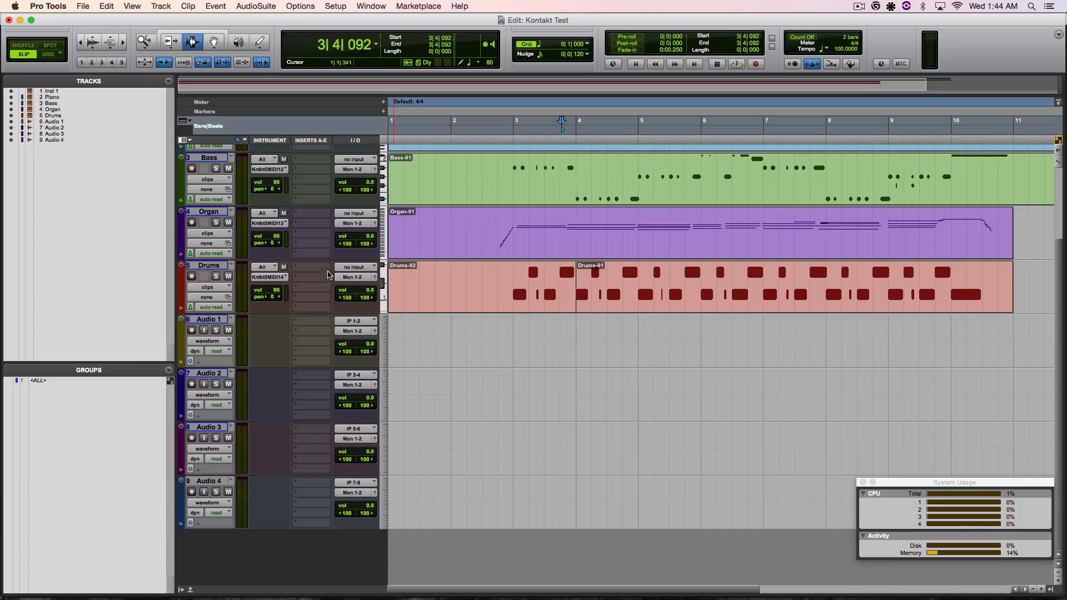
{"action": "scroll", "coordinate": [328, 275], "scroll_direction": "up", "scroll_amount": 3}
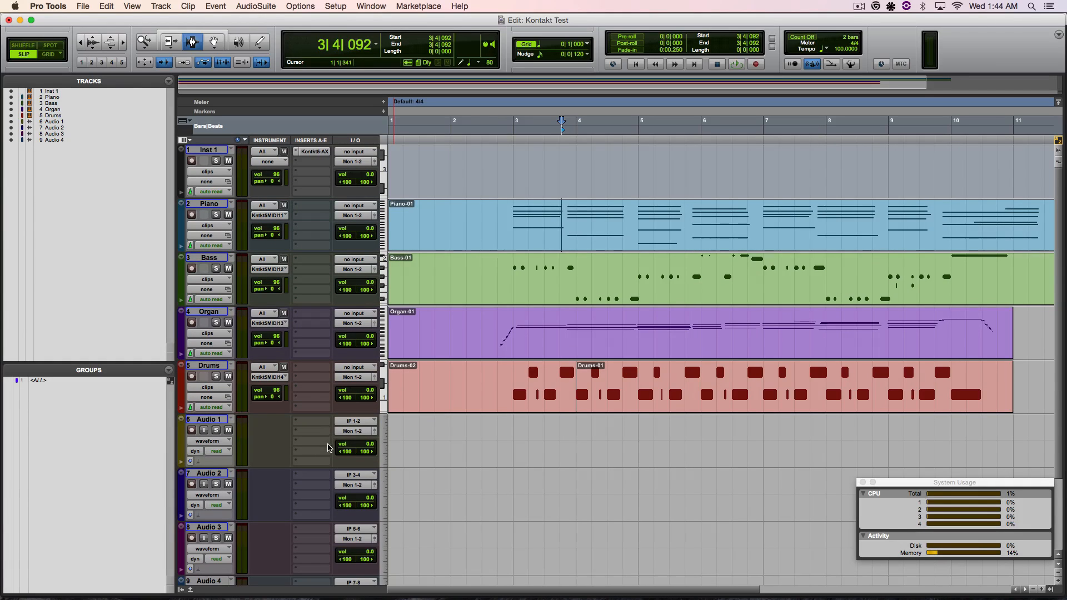
{"action": "scroll", "coordinate": [301, 414], "scroll_direction": "down", "scroll_amount": 3}
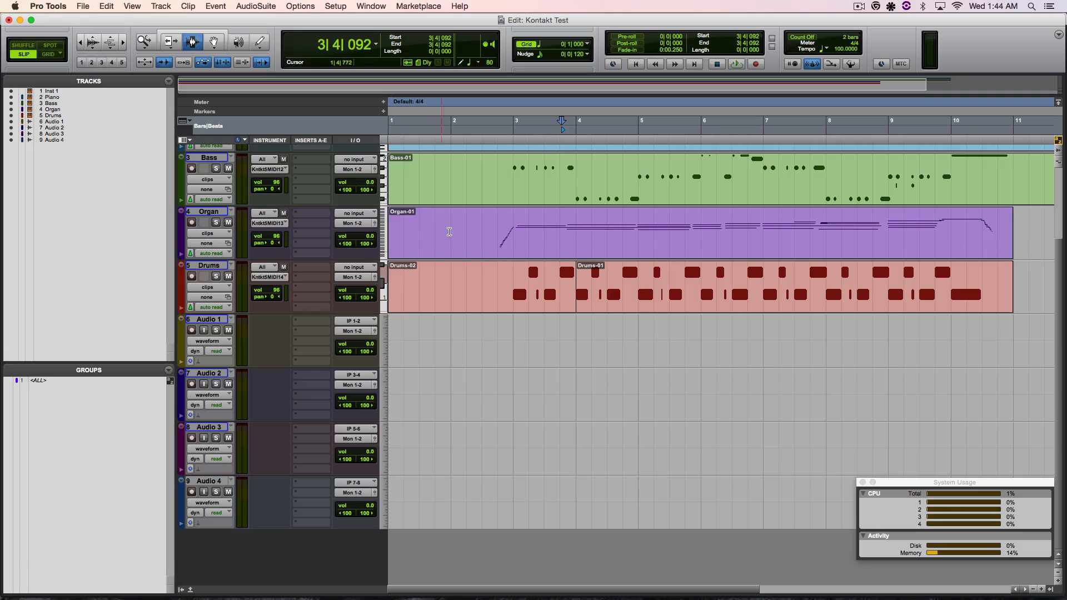
{"action": "scroll", "coordinate": [470, 236], "scroll_direction": "up", "scroll_amount": 3}
{"action": "scroll", "coordinate": [467, 261], "scroll_direction": "down", "scroll_amount": 3}
{"action": "left_click", "coordinate": [354, 321]}
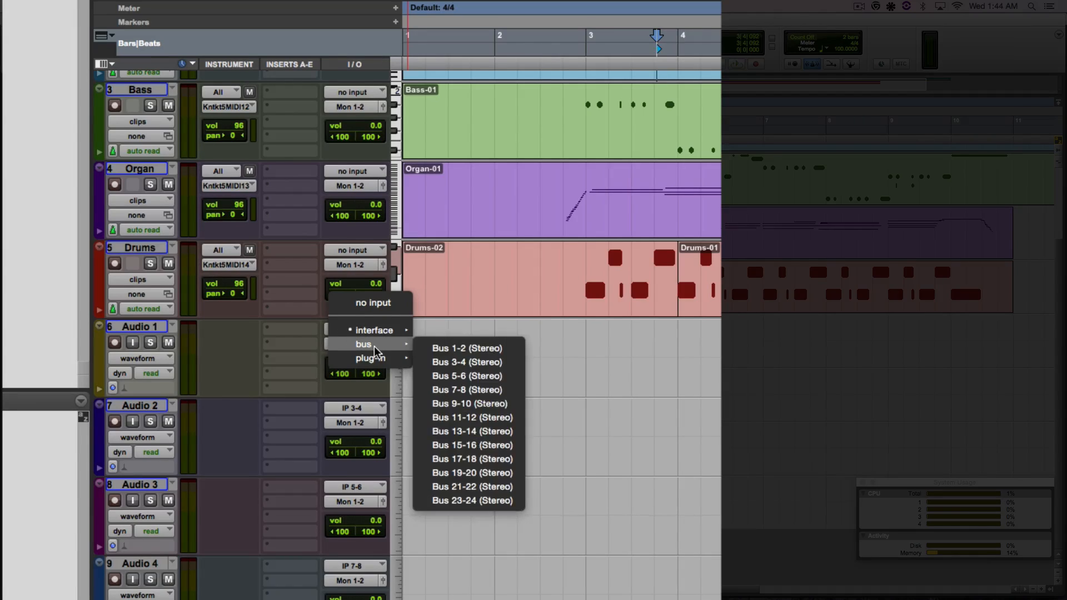
{"action": "mouse_move", "coordinate": [374, 358]}
{"action": "mouse_move", "coordinate": [465, 365]}
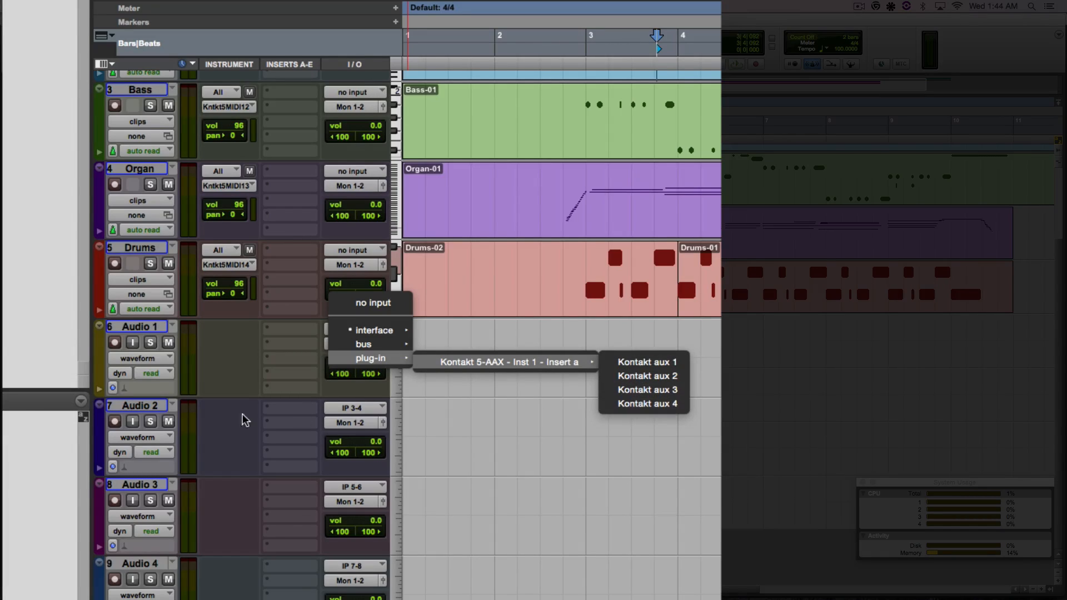
{"action": "left_click", "coordinate": [219, 421]}
- Check the Kontakt 5 plug-in outputs offered as input sources for Audio 2 and Audio 3, leaving their inputs unassigned
{"action": "left_click", "coordinate": [348, 414]}
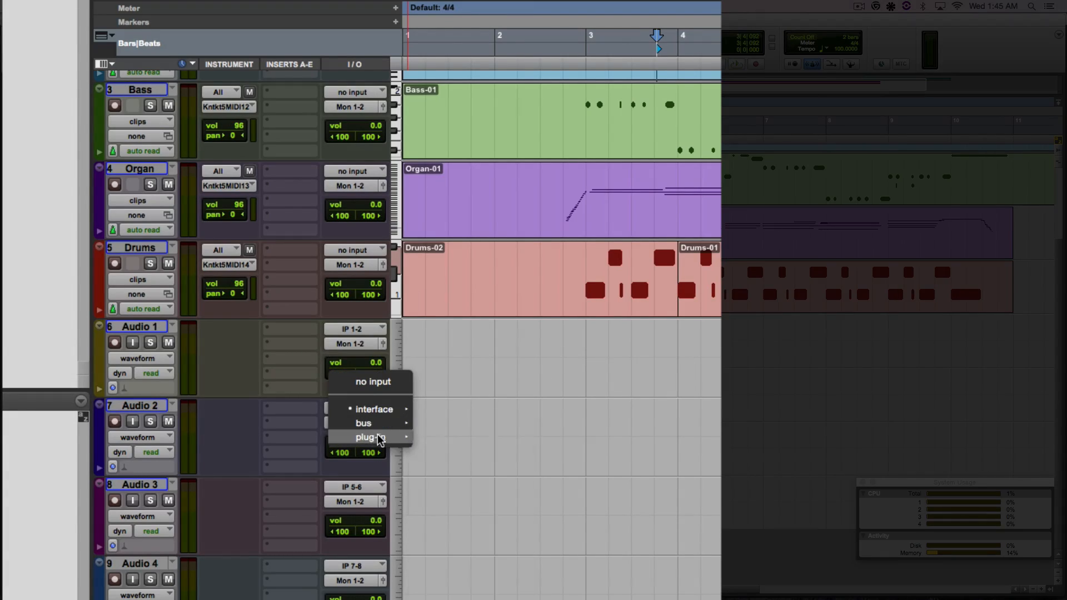
{"action": "mouse_move", "coordinate": [371, 437]}
{"action": "left_click", "coordinate": [246, 478]}
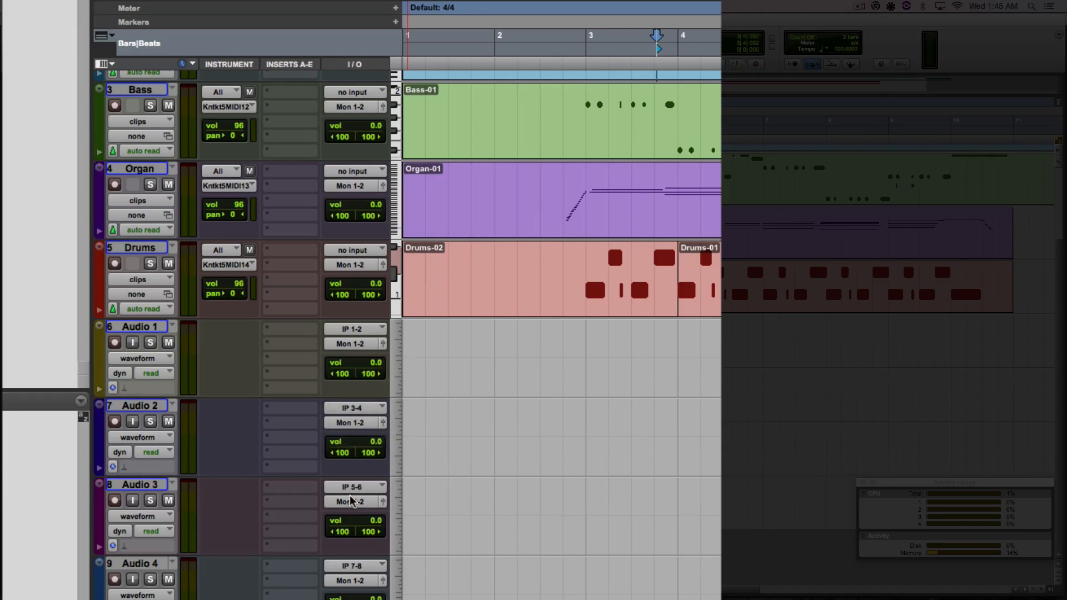
{"action": "left_click", "coordinate": [355, 487]}
{"action": "mouse_move", "coordinate": [407, 517]}
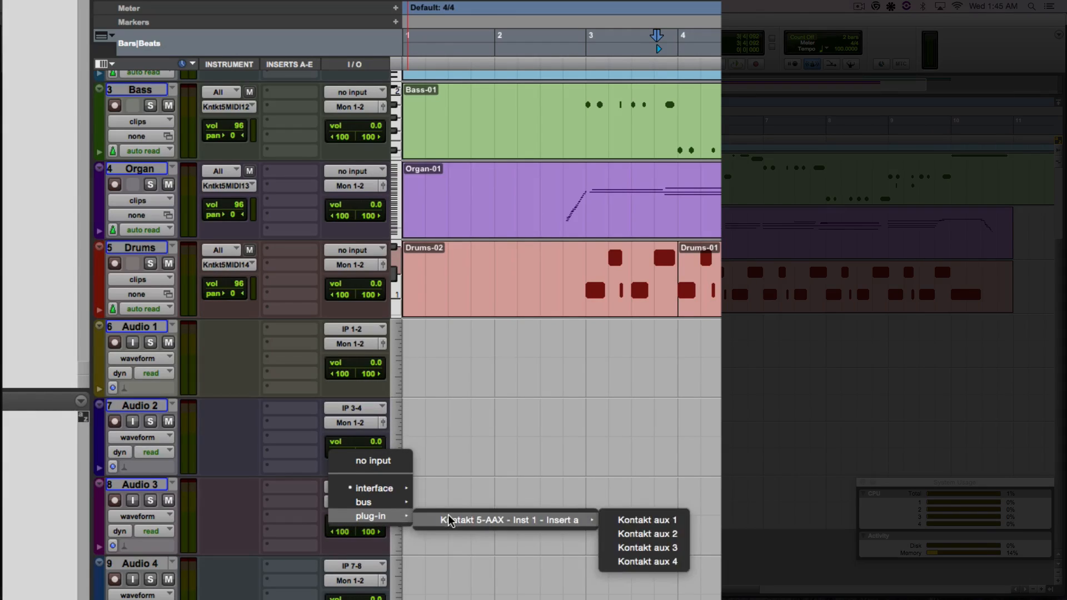
{"action": "left_click", "coordinate": [239, 503]}
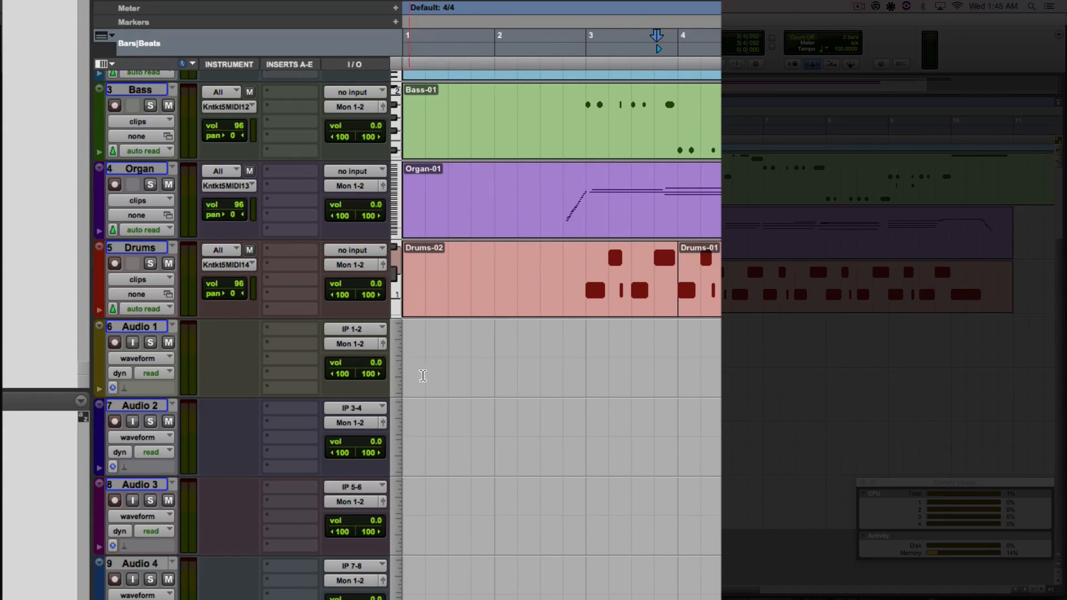
{"action": "scroll", "coordinate": [288, 389], "scroll_direction": "up", "scroll_amount": 3}
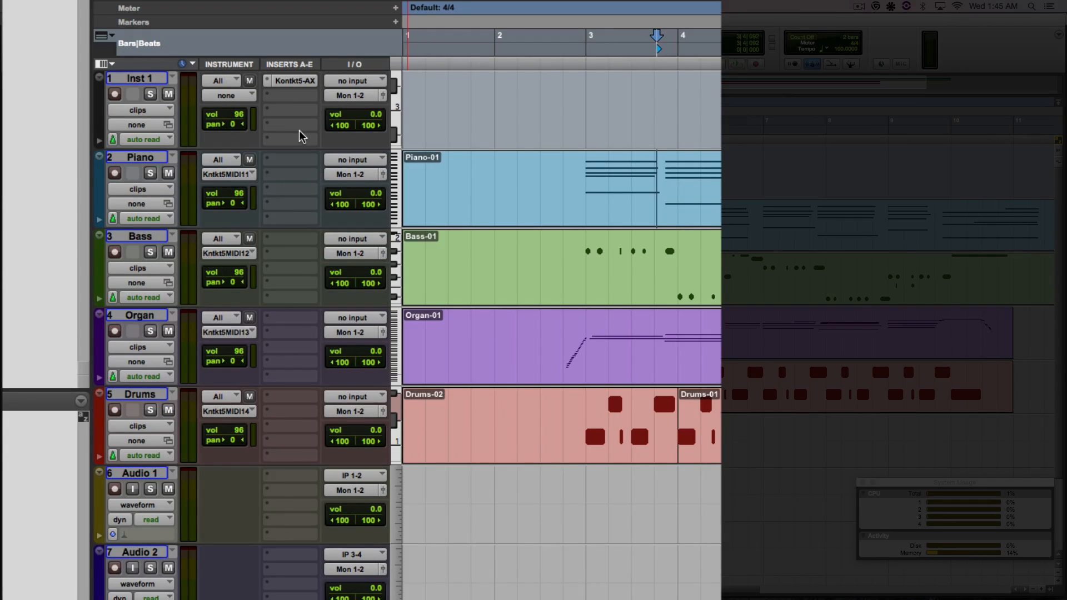
- Open Kontakt 5 on Inst 1 and add four unconnected stereo output channels to its output section
{"action": "left_click", "coordinate": [296, 82]}
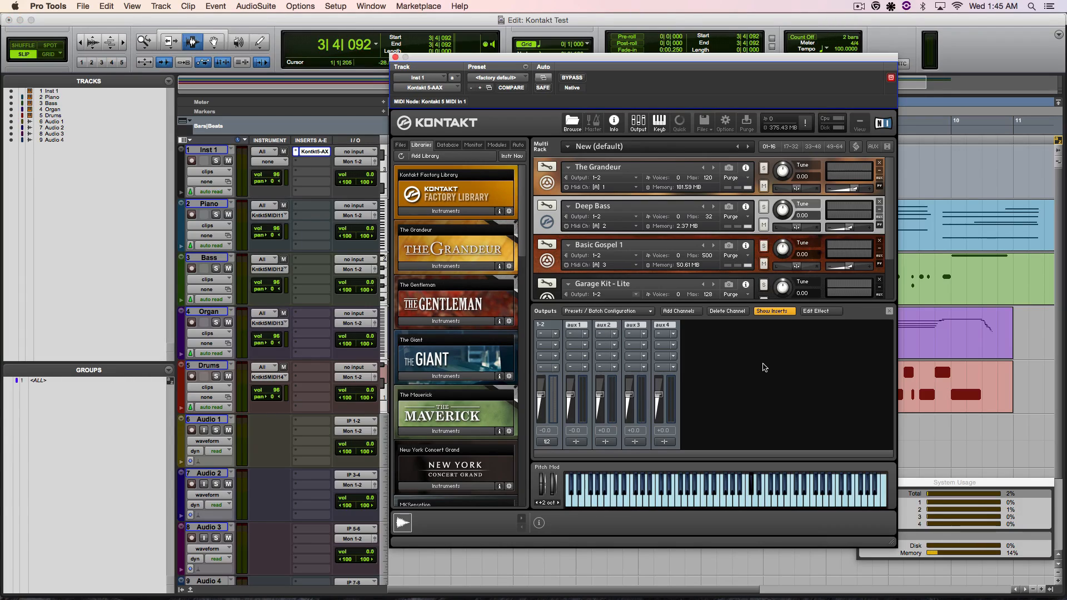
{"action": "left_click", "coordinate": [639, 124]}
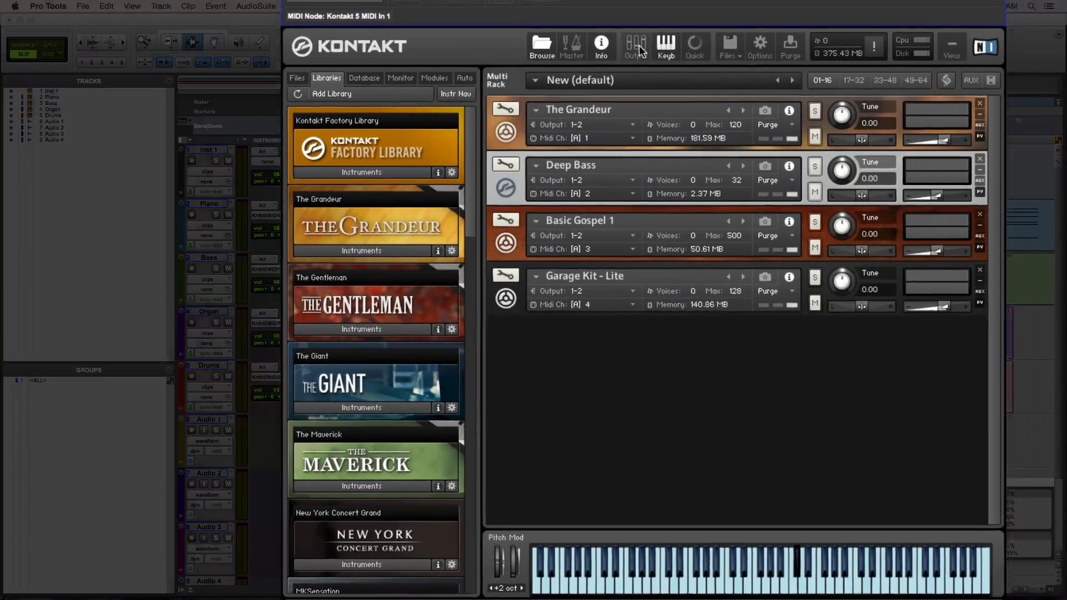
{"action": "left_click", "coordinate": [639, 124]}
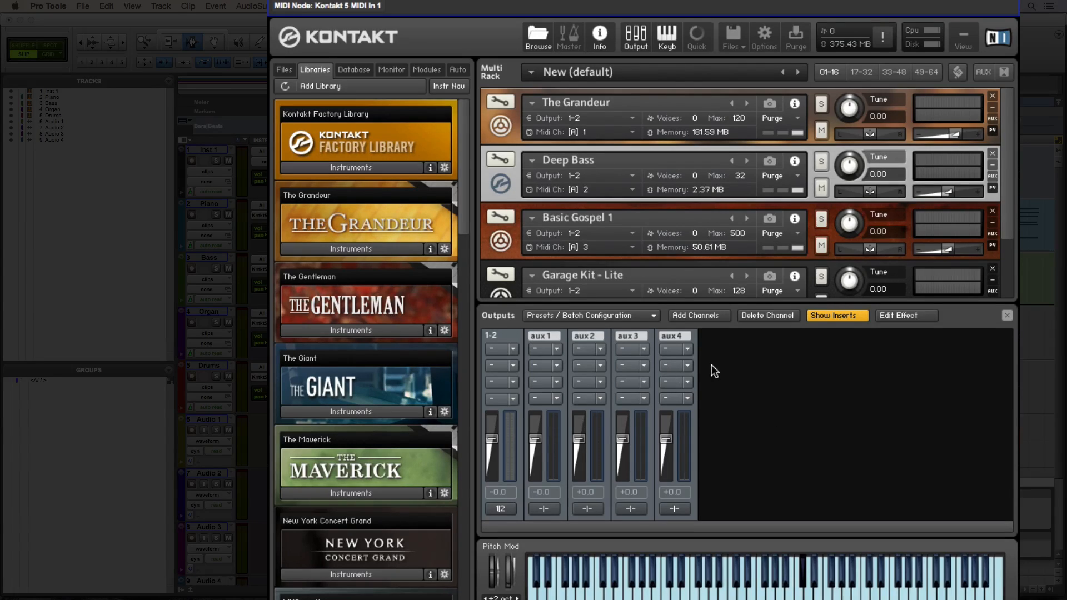
{"action": "left_click", "coordinate": [709, 317]}
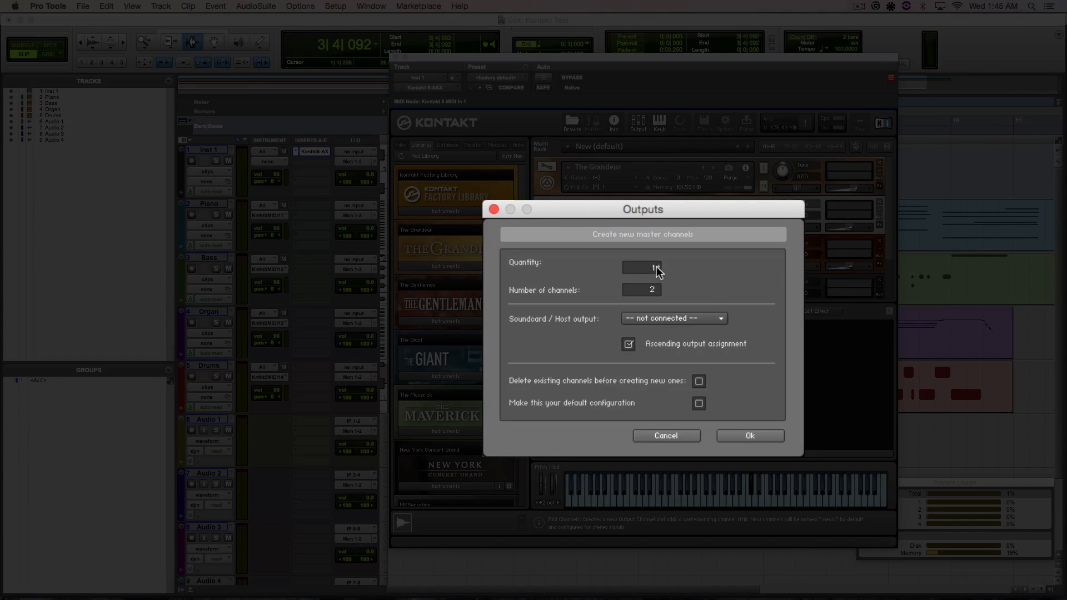
{"action": "left_click", "coordinate": [658, 266]}
{"action": "left_click", "coordinate": [734, 435]}
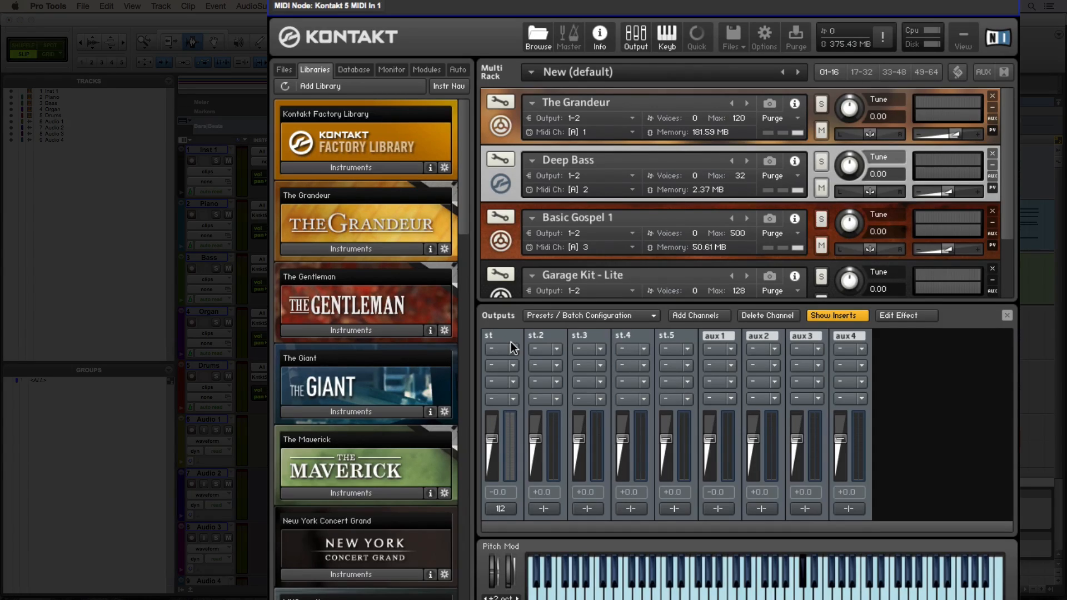
- Rename the first Kontakt output channel as st.1
{"action": "type", "text": "1"}
{"action": "key", "text": "Return"}
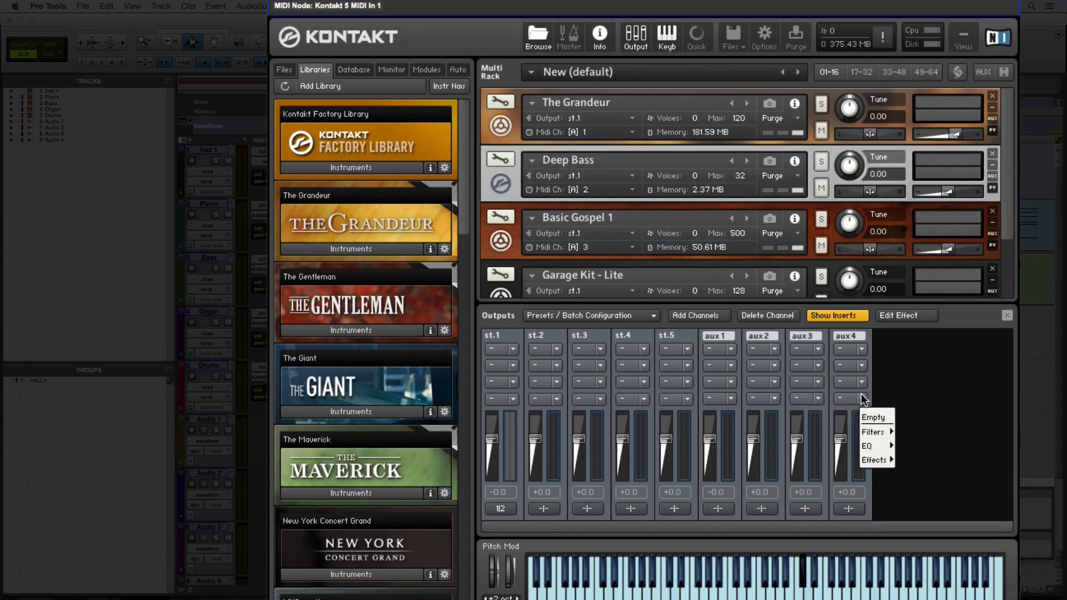
{"action": "key", "text": "KP_Enter"}
{"action": "left_click", "coordinate": [576, 466]}
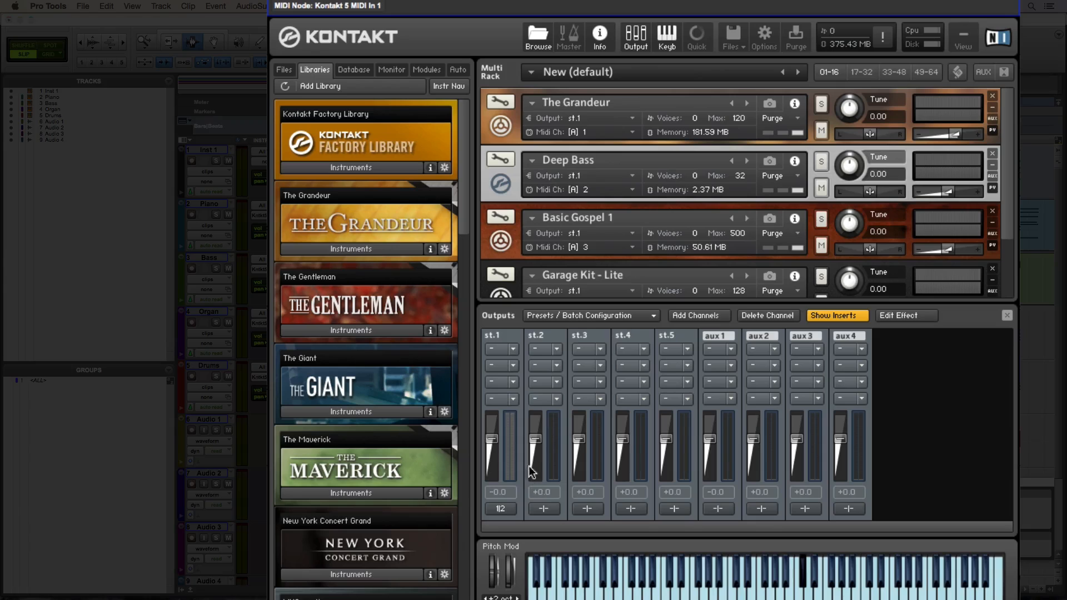
- Check the physical output assignments of channel st.1 and the available alternatives without changing them
{"action": "left_click", "coordinate": [502, 508]}
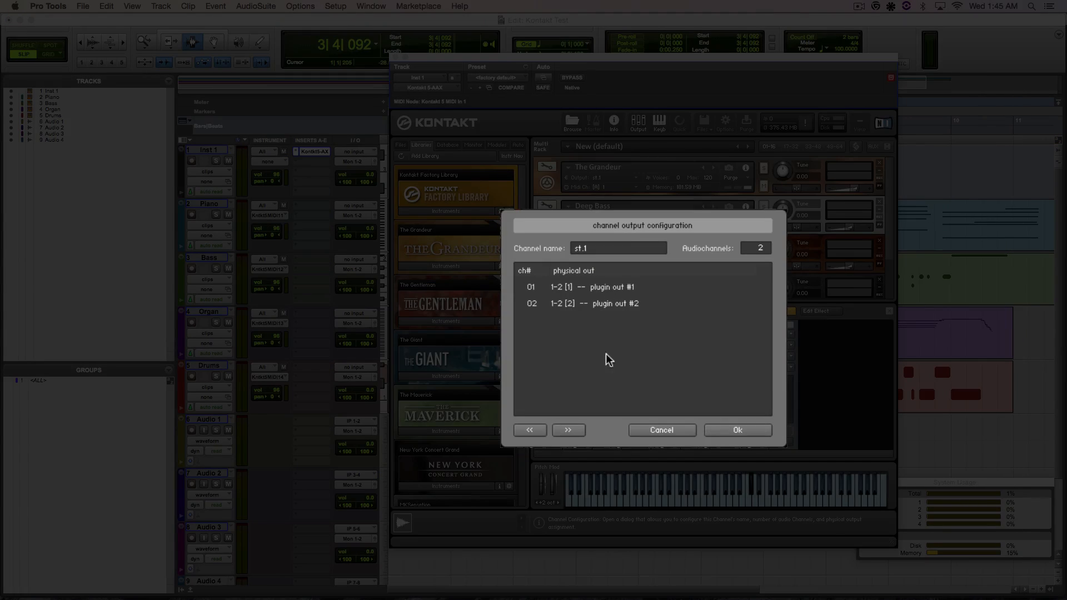
{"action": "left_click", "coordinate": [635, 288]}
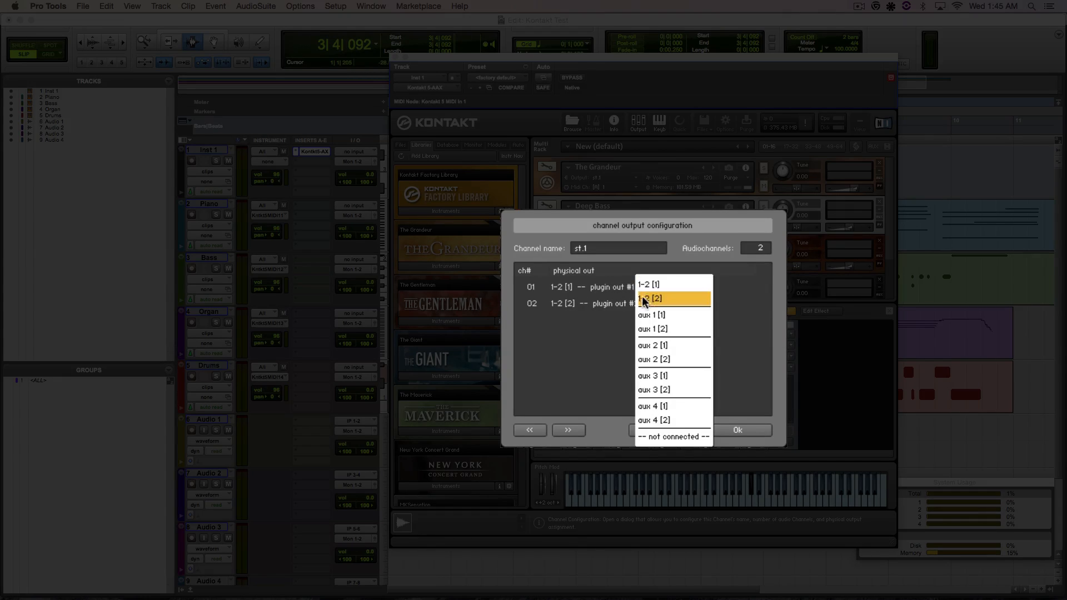
{"action": "left_click", "coordinate": [578, 351]}
{"action": "left_click", "coordinate": [677, 432]}
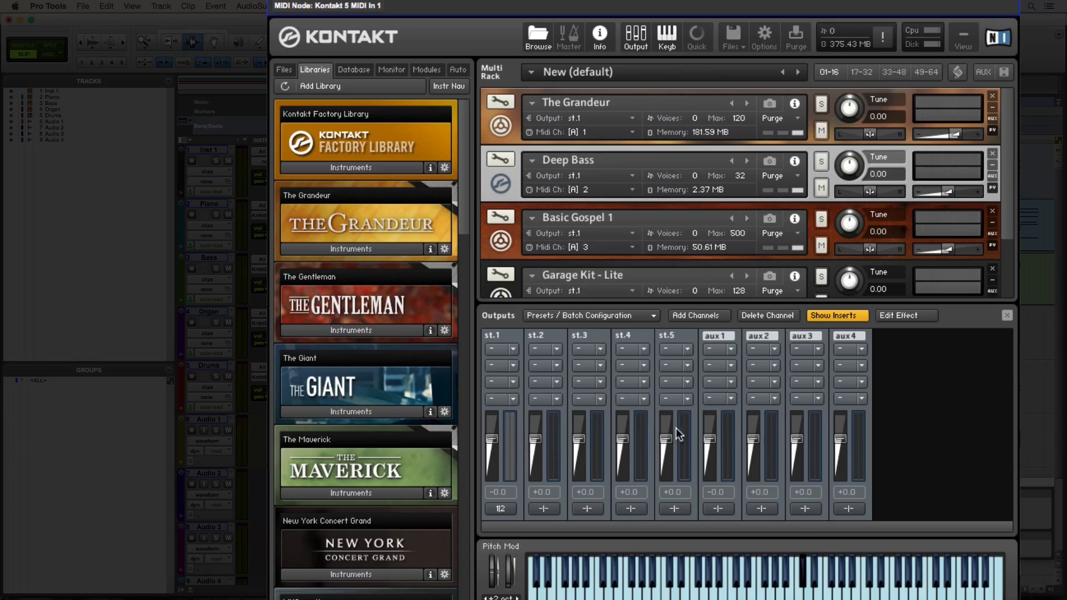
- Assign output channel st.2 to aux 1 [1] and aux 1 [2], and dismiss the session re-open notice
{"action": "left_click", "coordinate": [547, 506]}
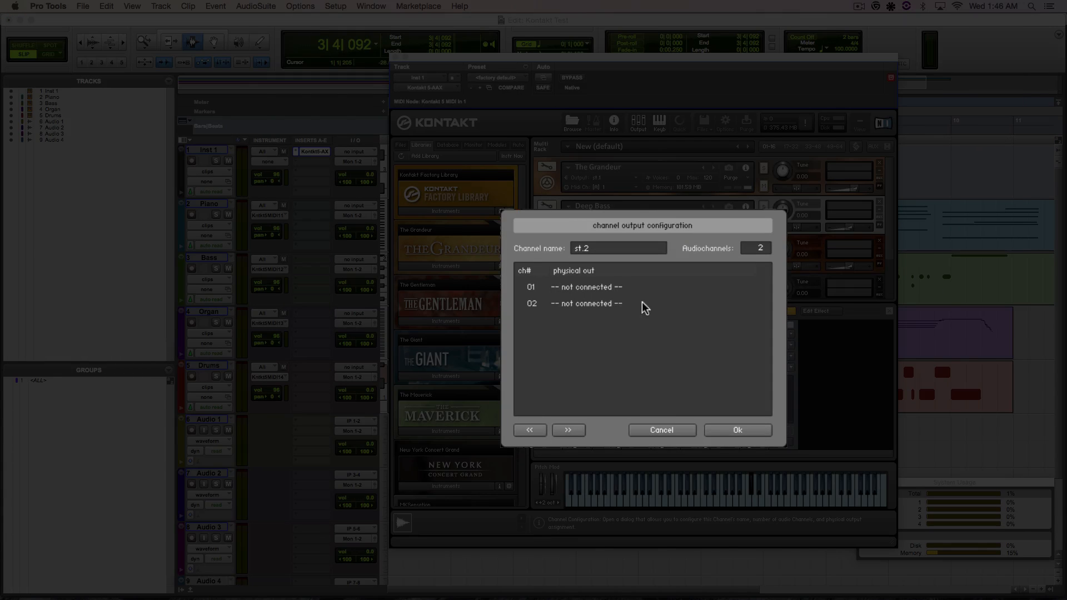
{"action": "left_click", "coordinate": [625, 292]}
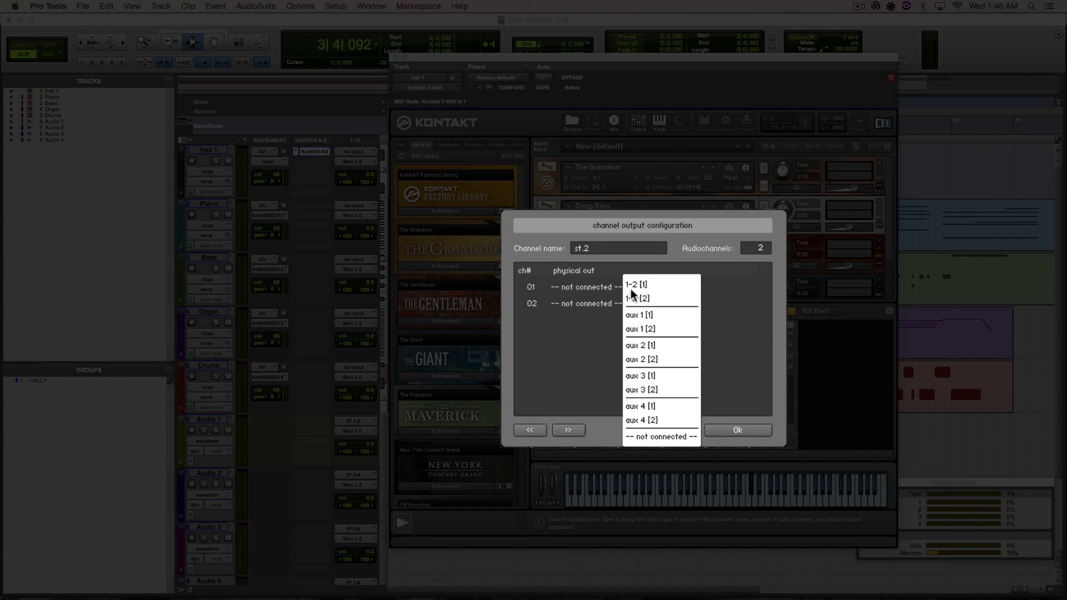
{"action": "left_click", "coordinate": [641, 316]}
{"action": "left_click", "coordinate": [632, 304]}
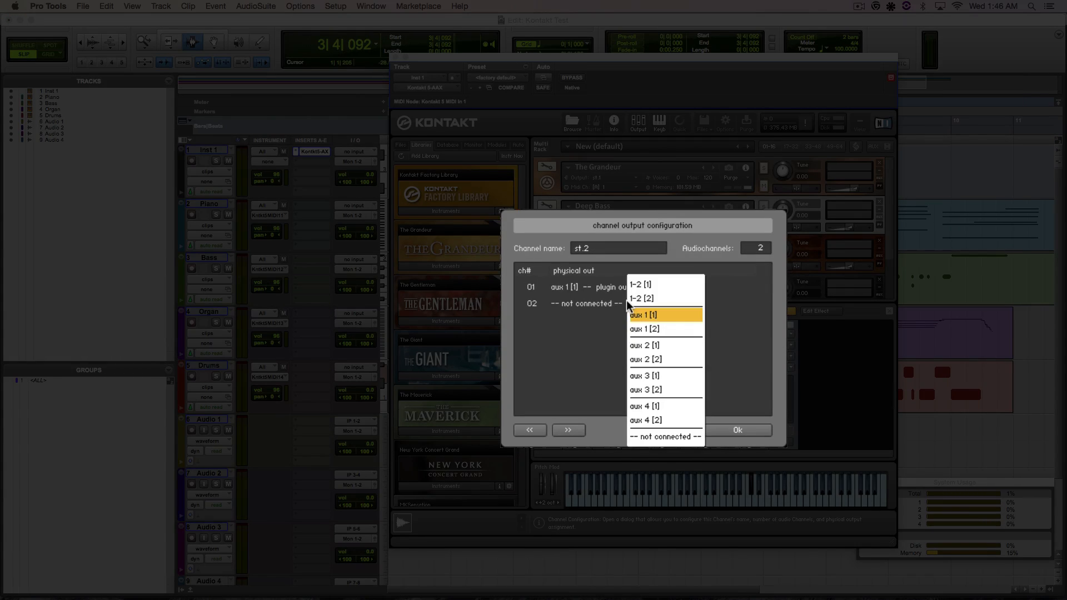
{"action": "left_click", "coordinate": [648, 329]}
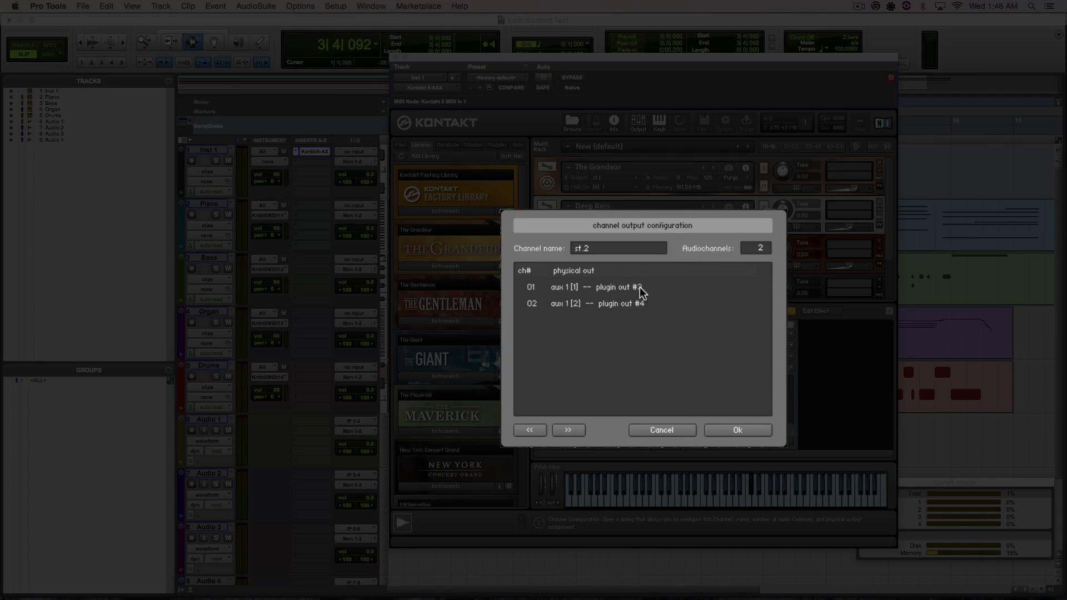
{"action": "left_click", "coordinate": [737, 430]}
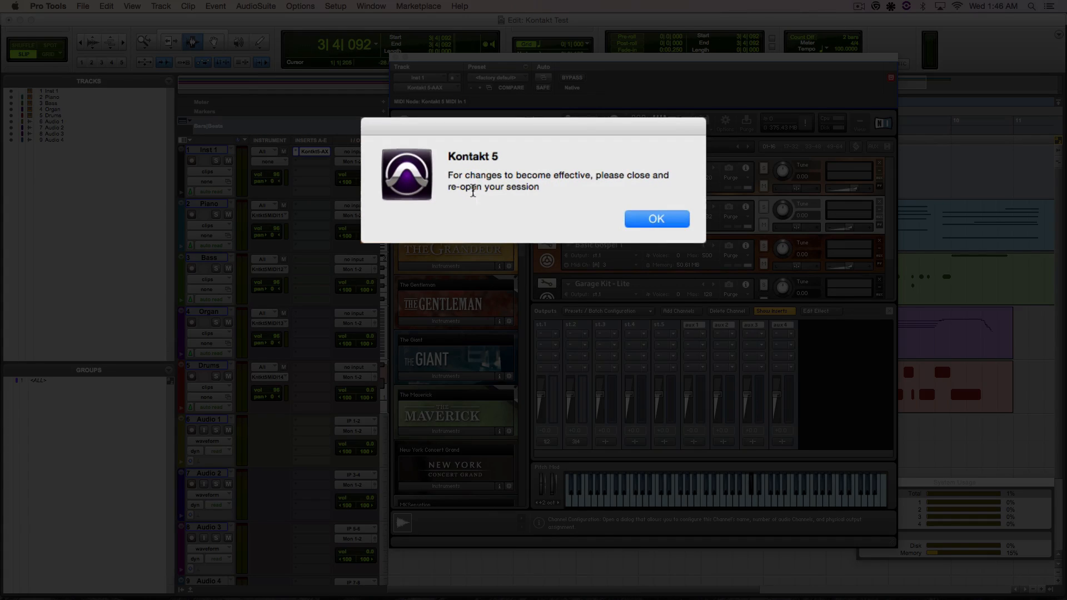
{"action": "left_click", "coordinate": [633, 221]}
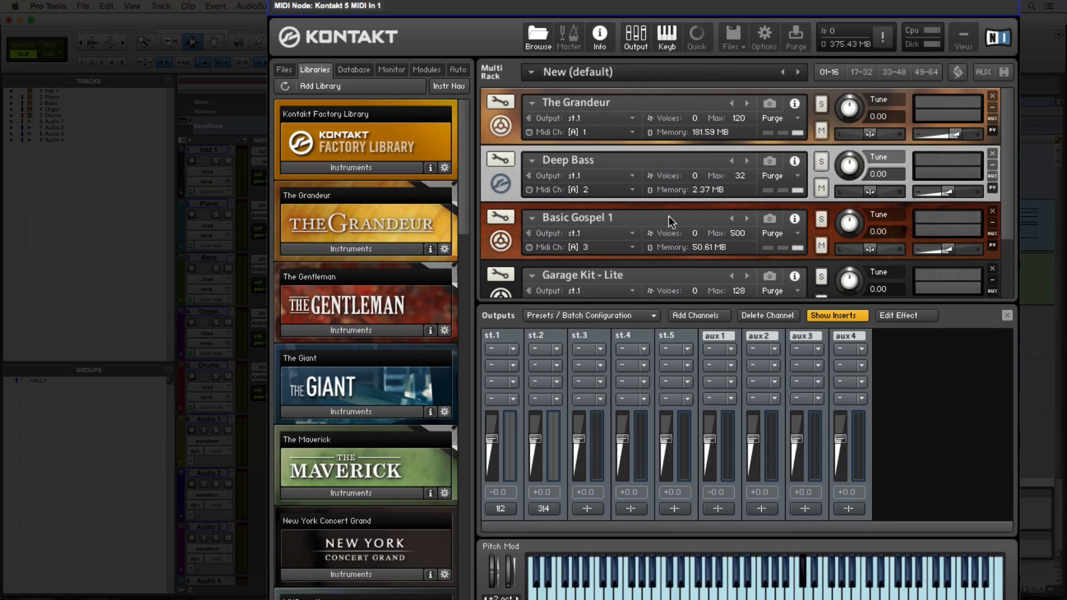
- Assign output channel st.3 to the physical outputs aux 2 [1] and aux 2 [2]
{"action": "left_click", "coordinate": [586, 507]}
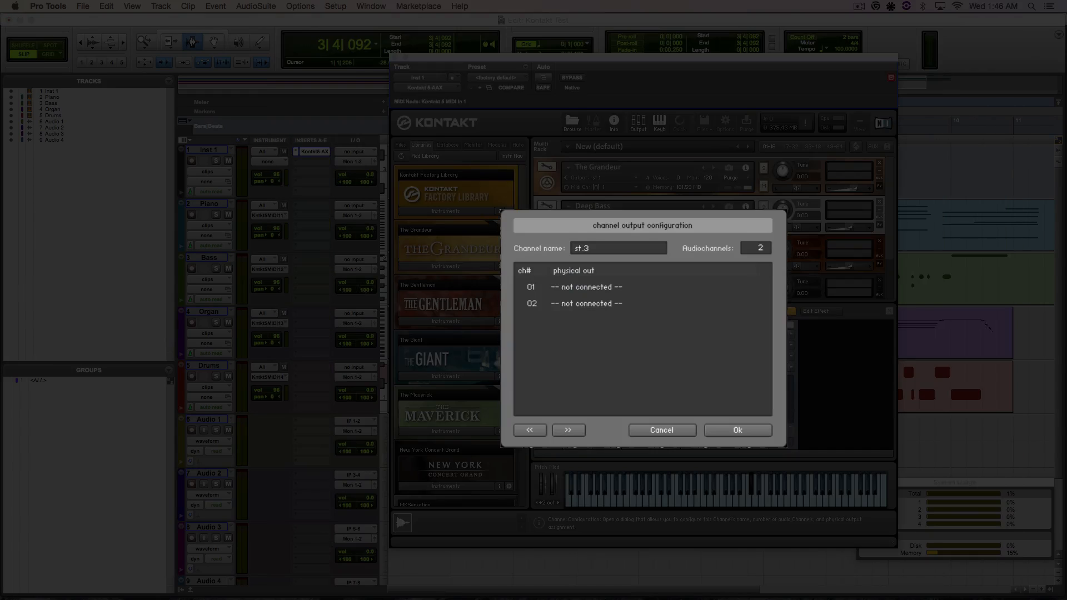
{"action": "left_click", "coordinate": [621, 288]}
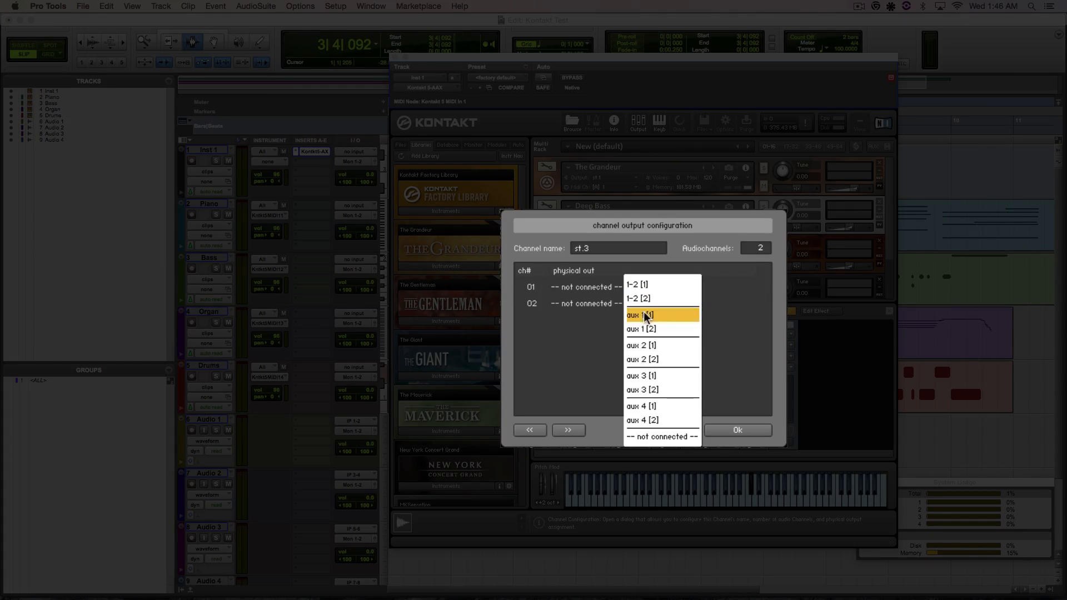
{"action": "left_click", "coordinate": [652, 347]}
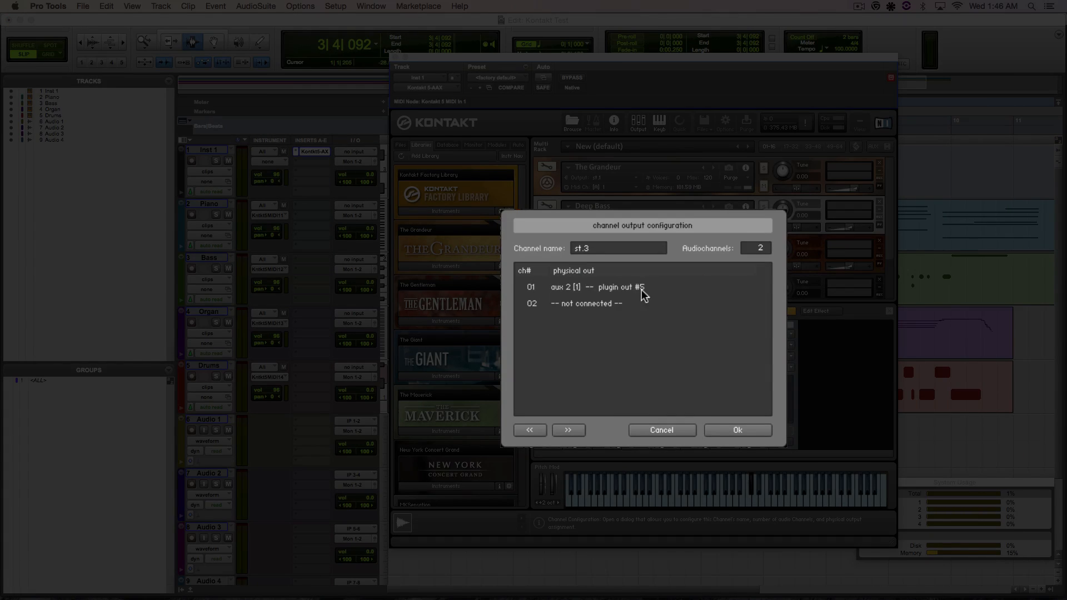
{"action": "left_click", "coordinate": [632, 309]}
{"action": "left_click", "coordinate": [650, 360]}
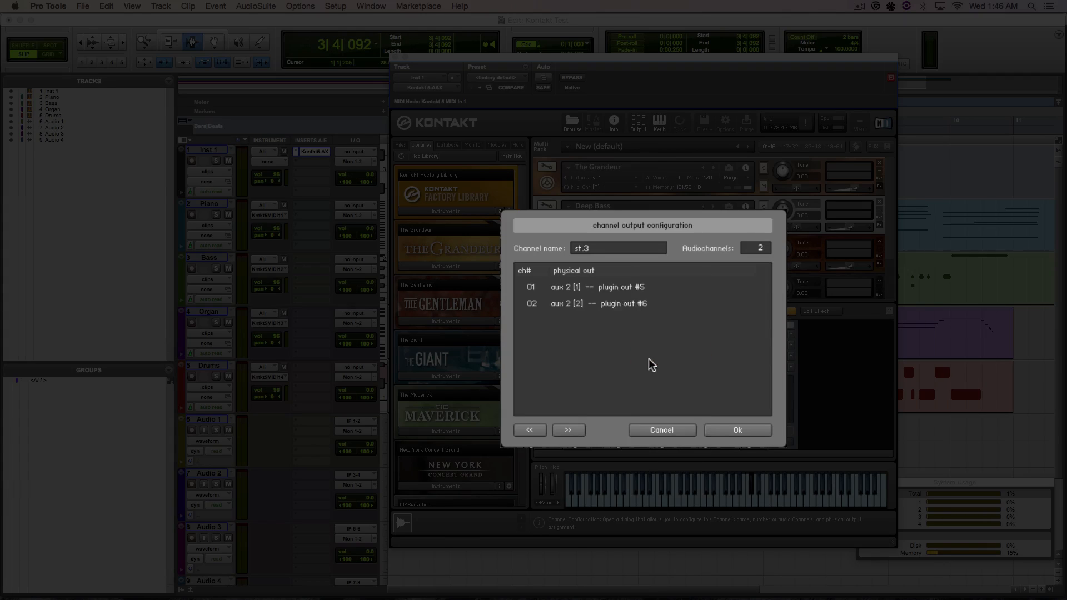
{"action": "left_click", "coordinate": [712, 431]}
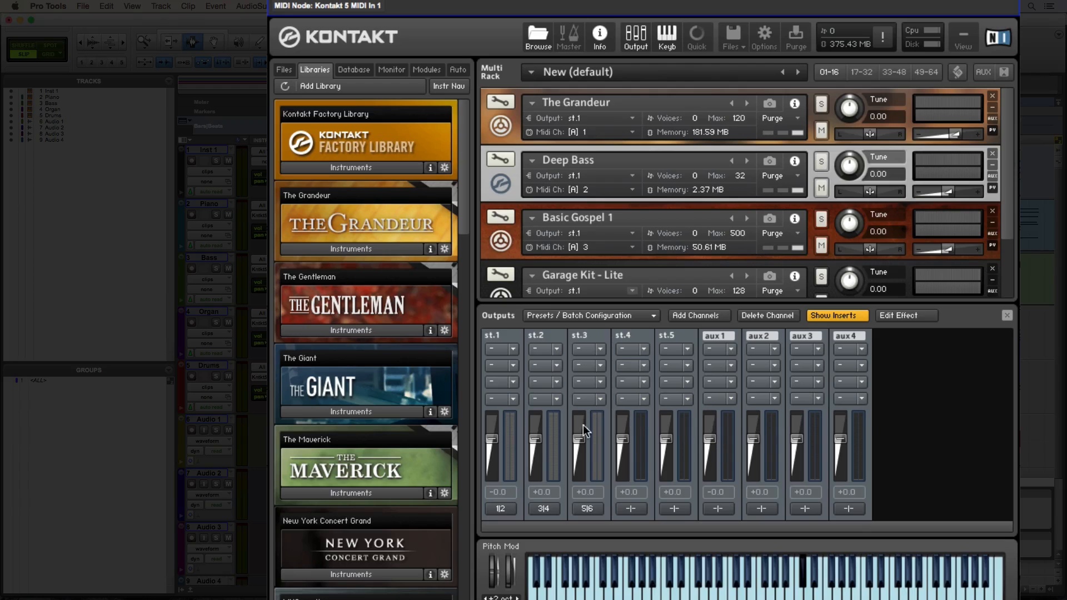
- Assign output channel st.4 to the physical outputs aux 3 [1] and aux 3 [2]
{"action": "left_click", "coordinate": [630, 509]}
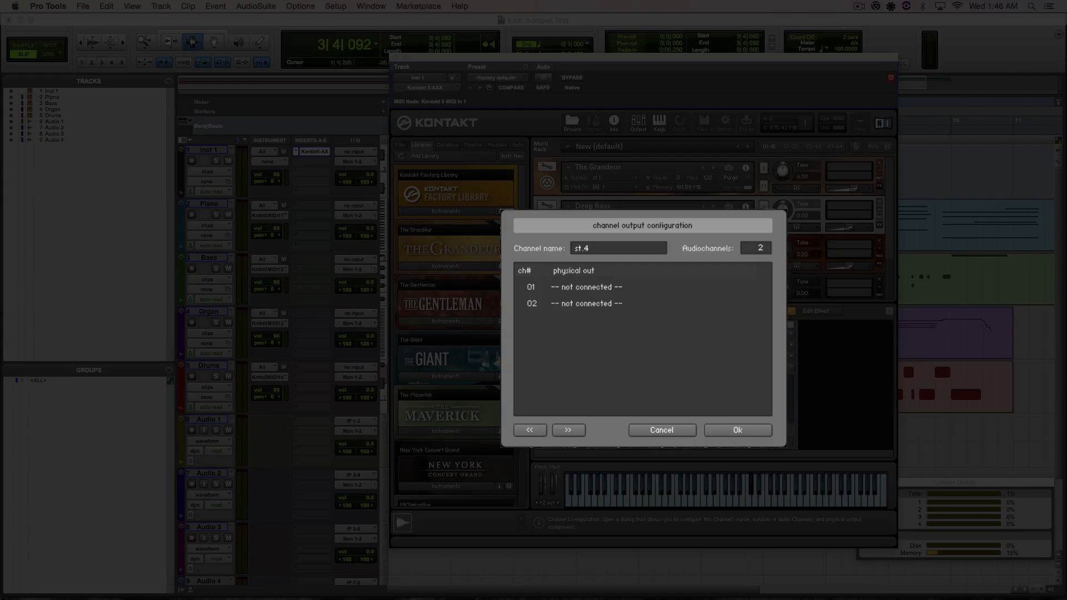
{"action": "left_click", "coordinate": [624, 288]}
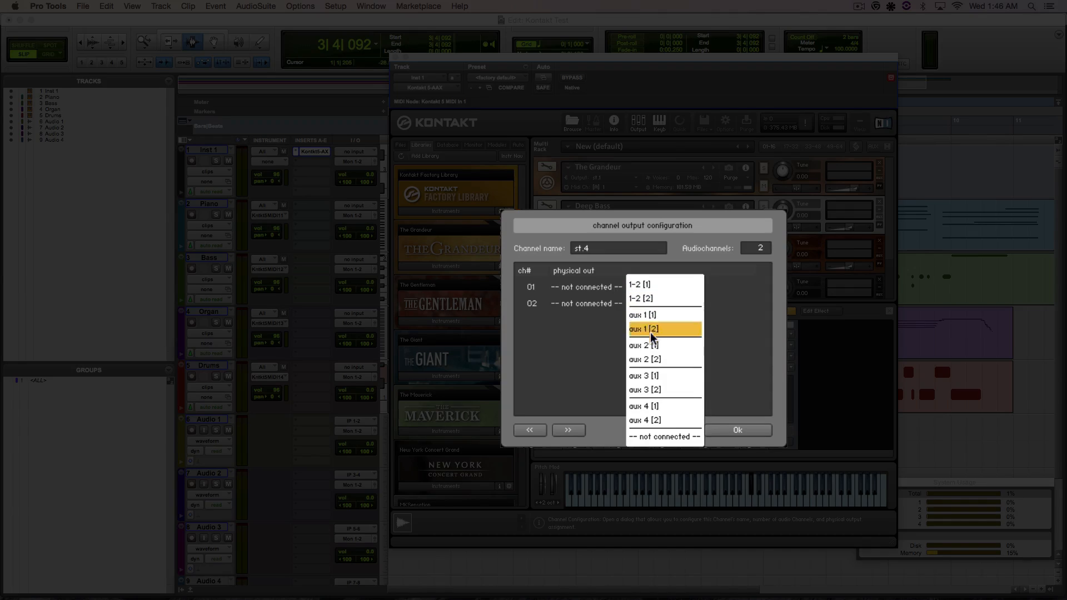
{"action": "left_click", "coordinate": [651, 376]}
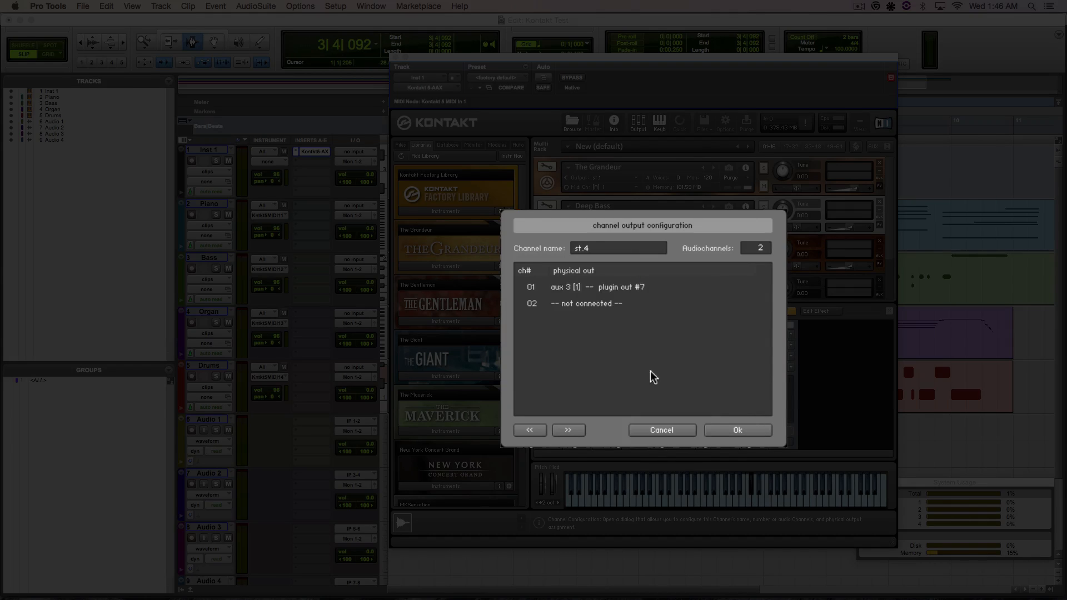
{"action": "left_click", "coordinate": [631, 307]}
{"action": "left_click", "coordinate": [648, 390]}
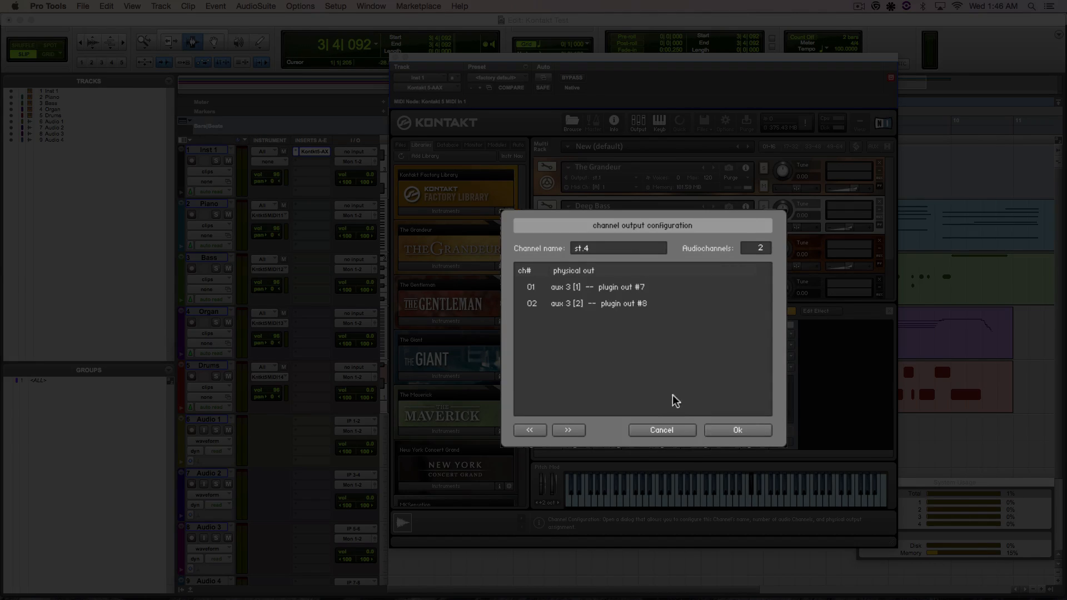
{"action": "left_click", "coordinate": [723, 432]}
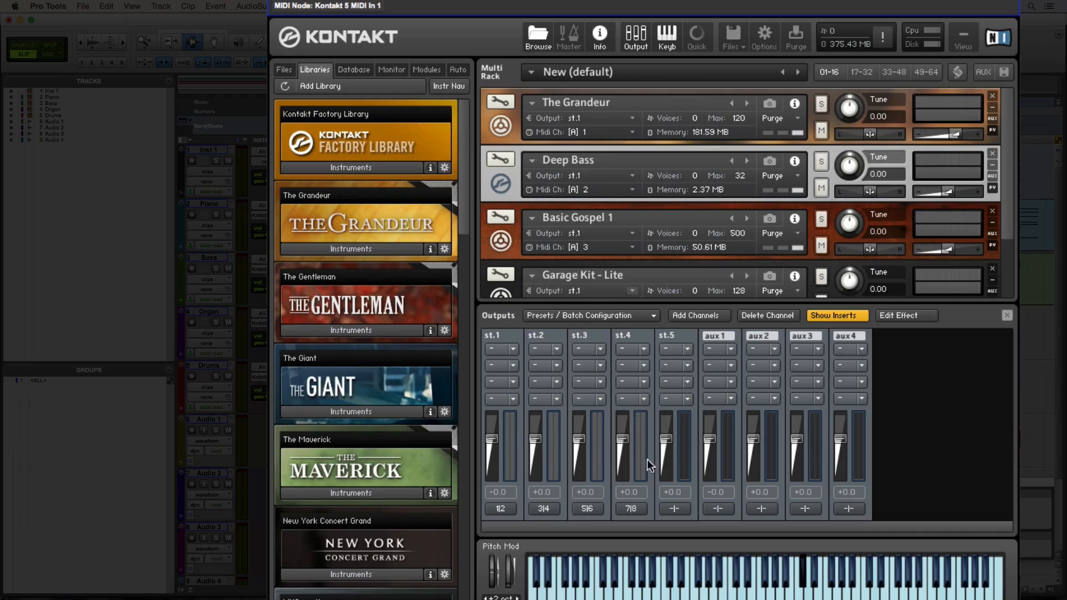
- Assign output channel st.5 to the physical outputs aux 4 [1] and aux 4 [2]
{"action": "left_click", "coordinate": [668, 508]}
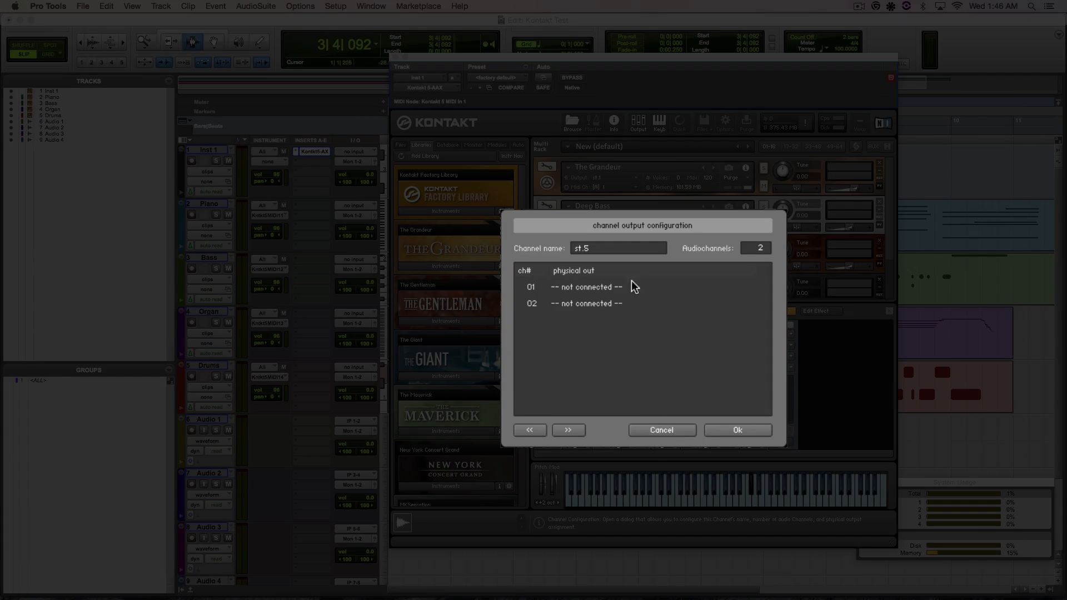
{"action": "left_click", "coordinate": [634, 287]}
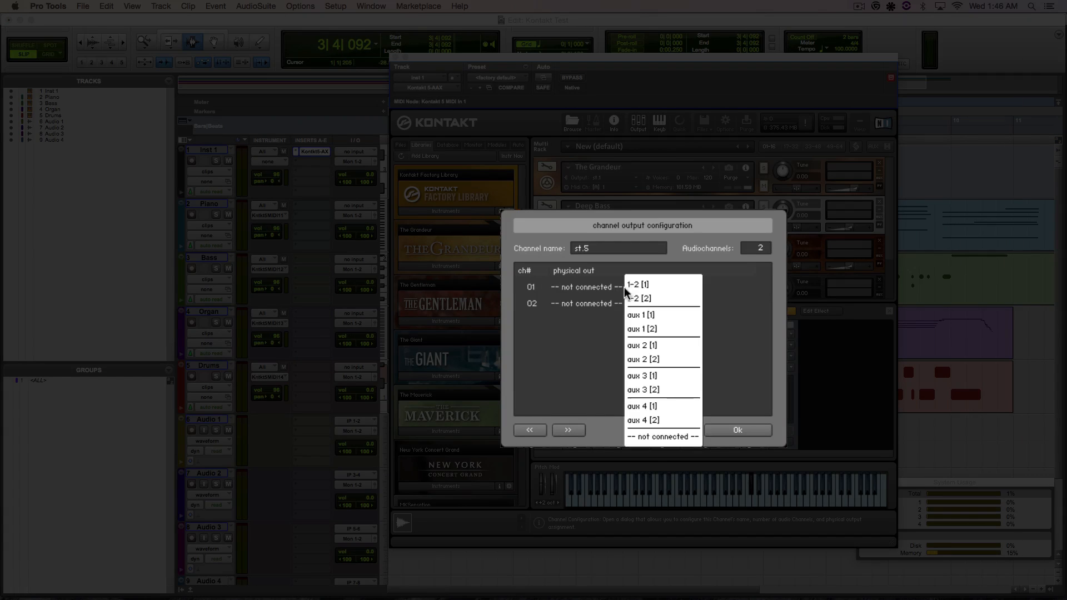
{"action": "left_click", "coordinate": [645, 405]}
{"action": "left_click", "coordinate": [636, 305]}
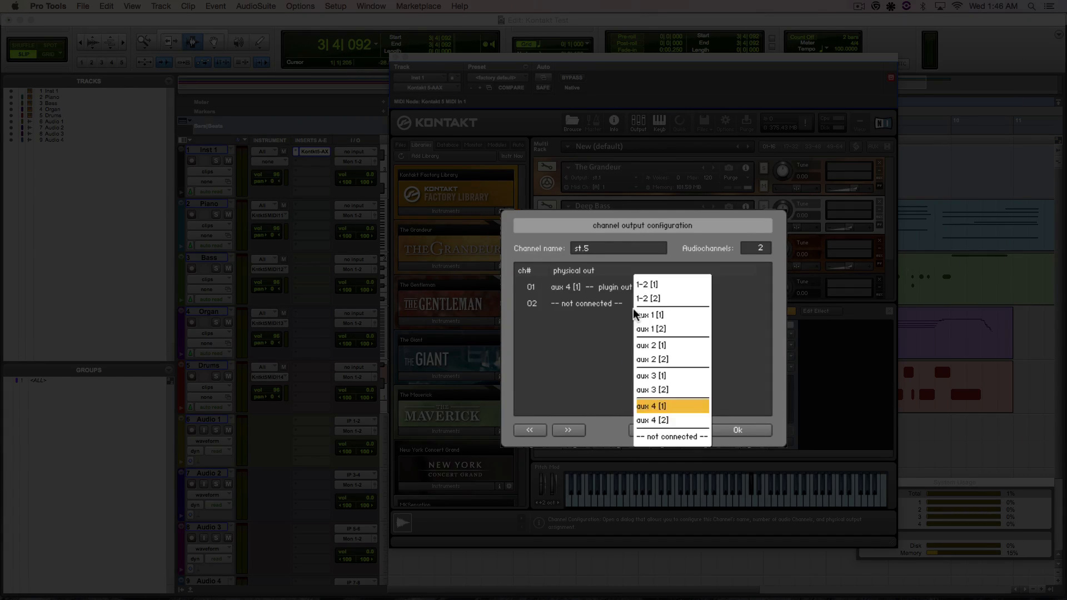
{"action": "left_click", "coordinate": [648, 415]}
{"action": "left_click", "coordinate": [707, 429]}
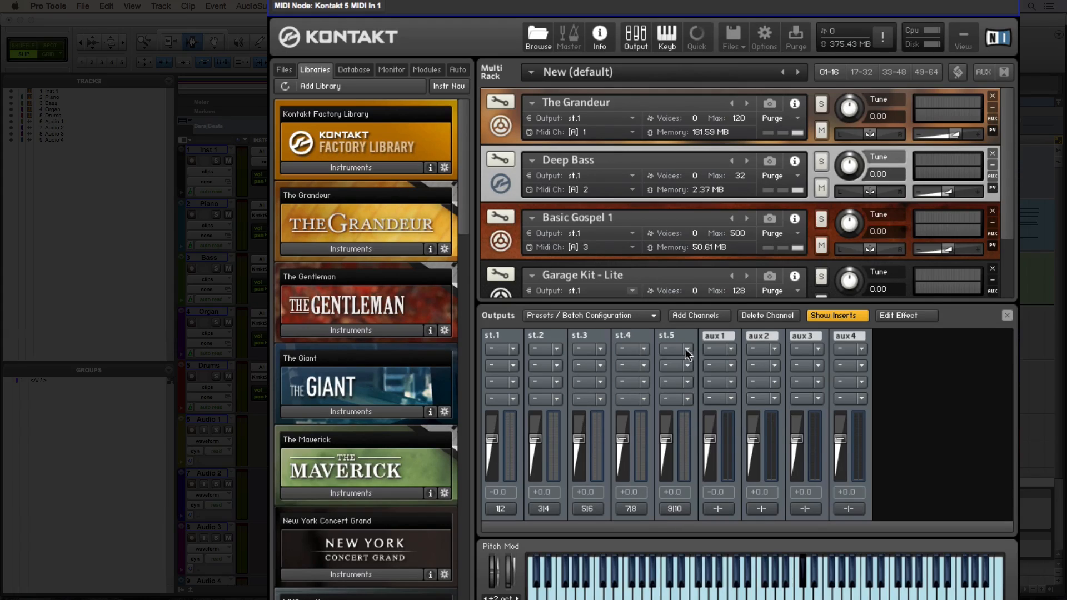
- Save the current Kontakt output section state as the default for All Formats
{"action": "left_click", "coordinate": [655, 316]}
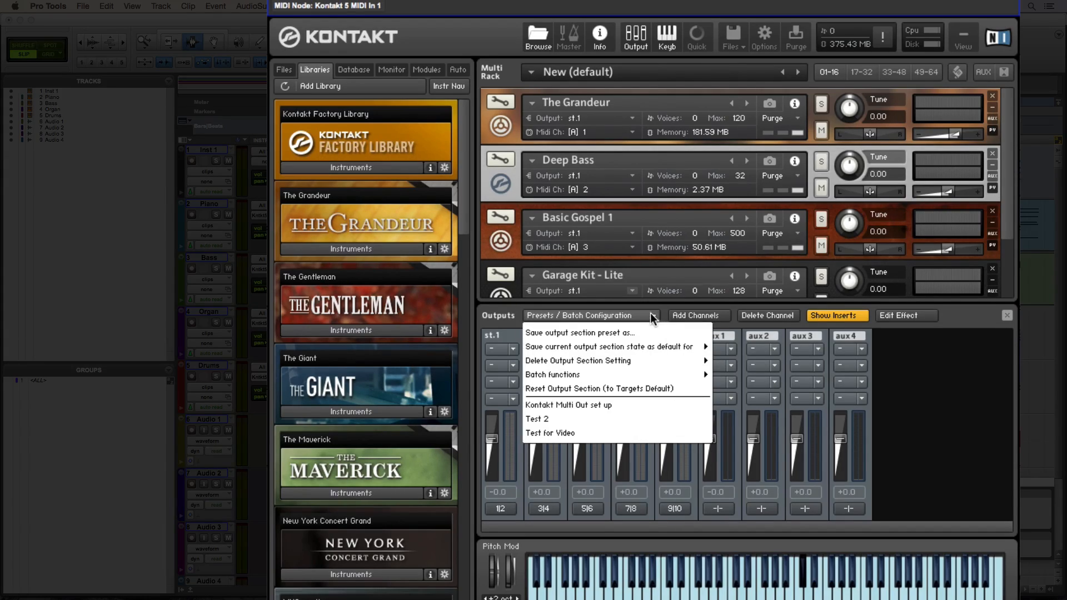
{"action": "mouse_move", "coordinate": [606, 346]}
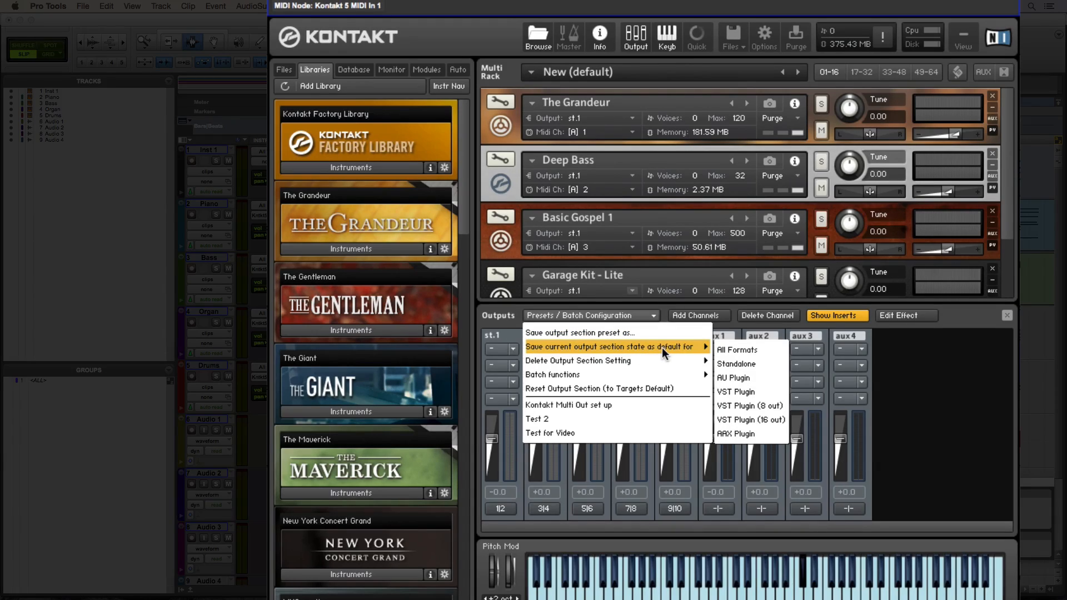
{"action": "left_click", "coordinate": [736, 348]}
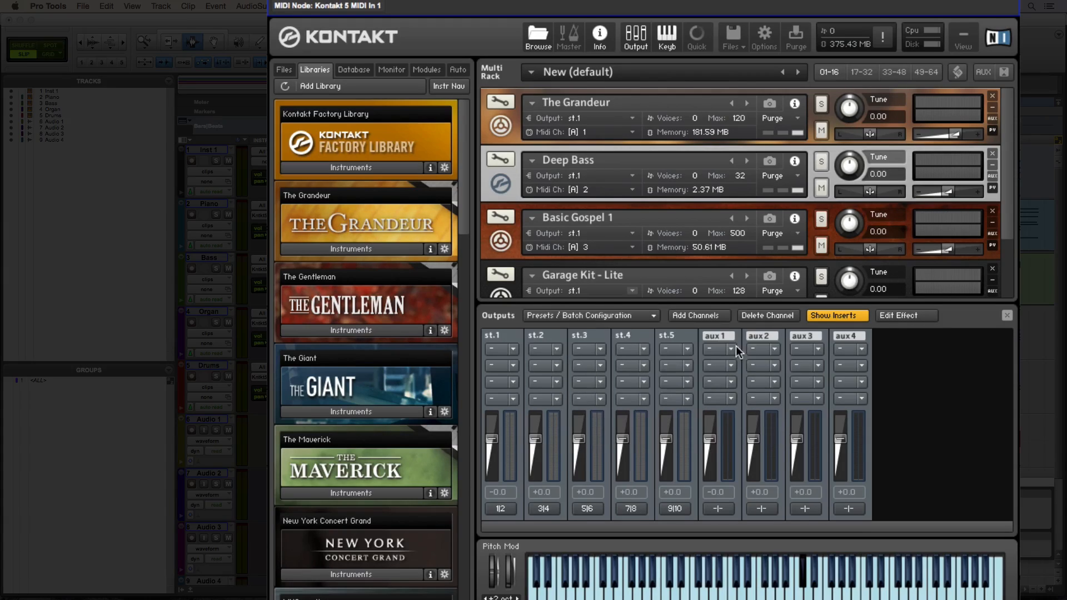
- Save the output section as a preset named "Test for my Youtube friends" and load that preset
{"action": "left_click", "coordinate": [649, 316]}
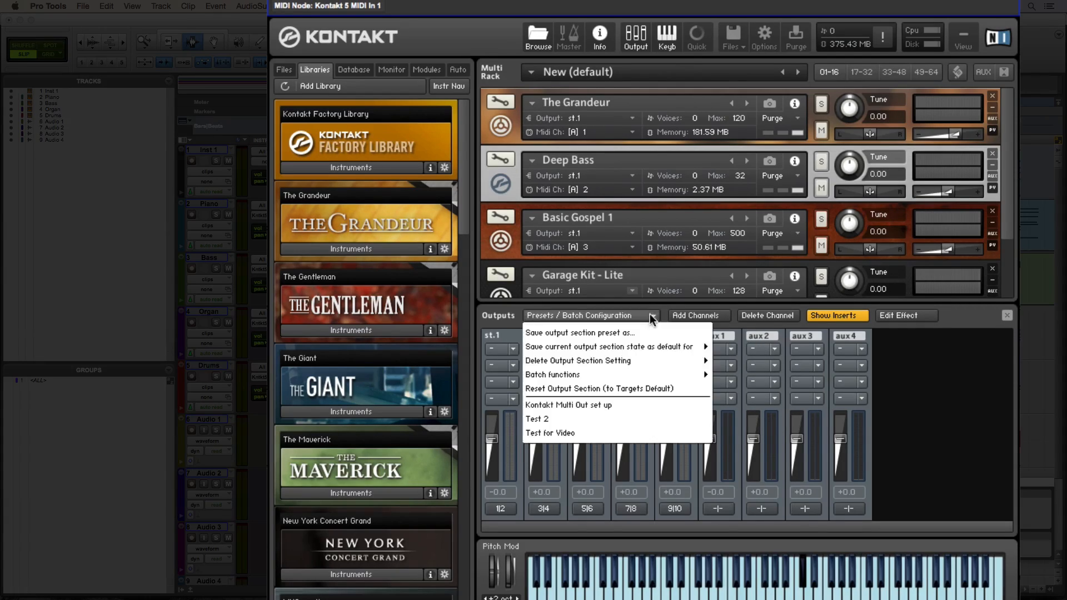
{"action": "left_click", "coordinate": [599, 333]}
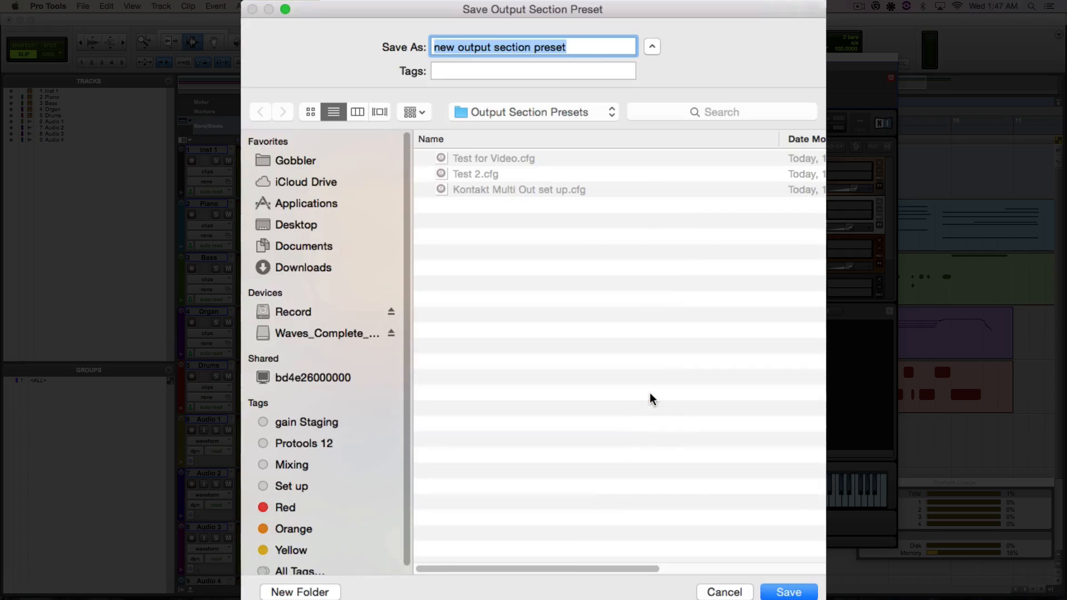
{"action": "type", "text": "T"}
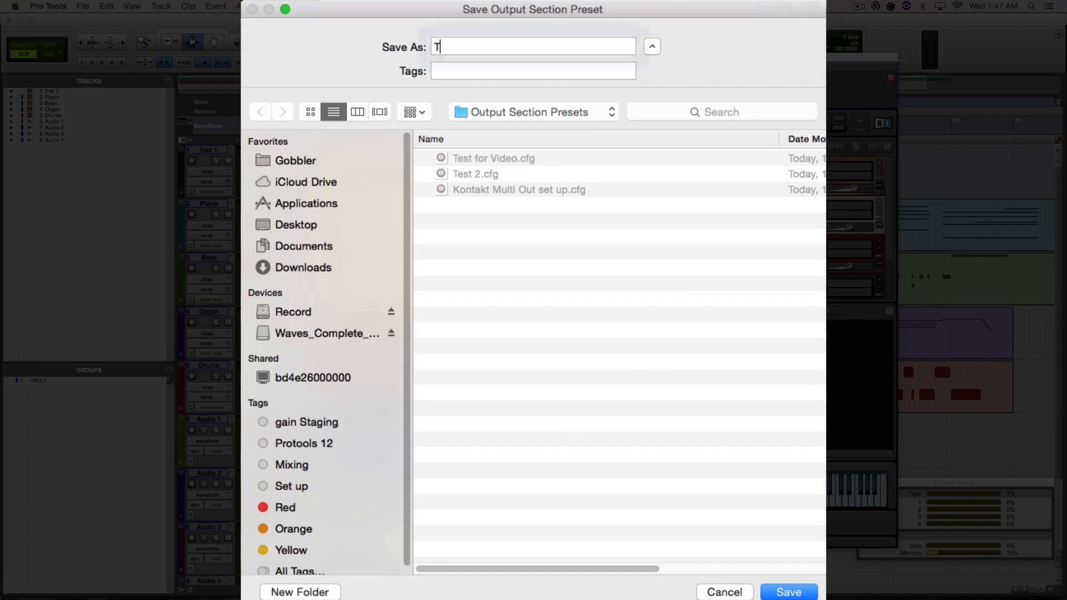
{"action": "type", "text": "est for my Yo"}
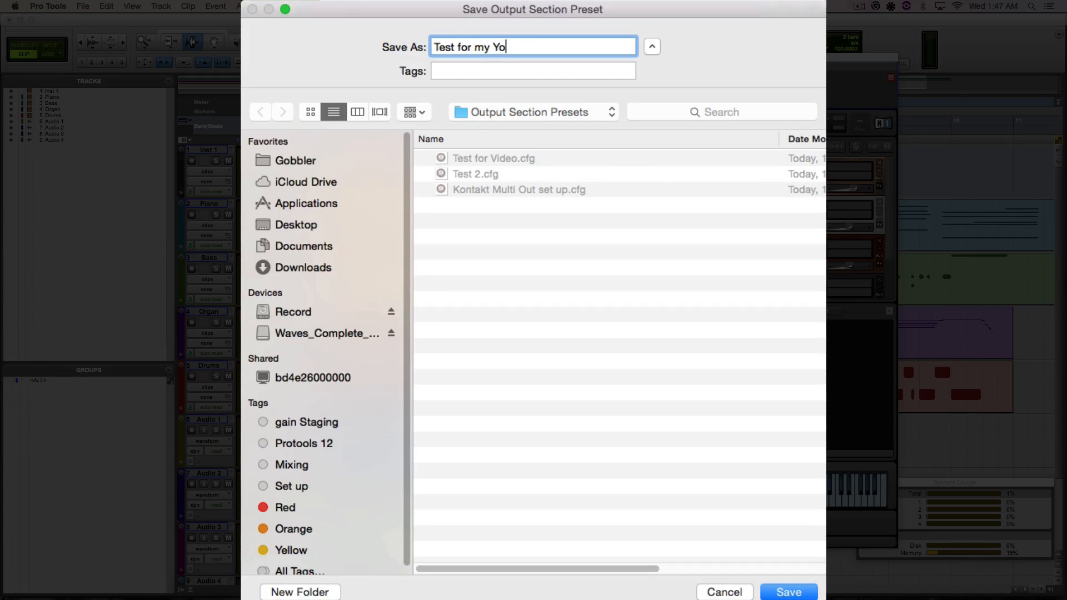
{"action": "type", "text": "utube friend"}
{"action": "key", "text": "Return"}
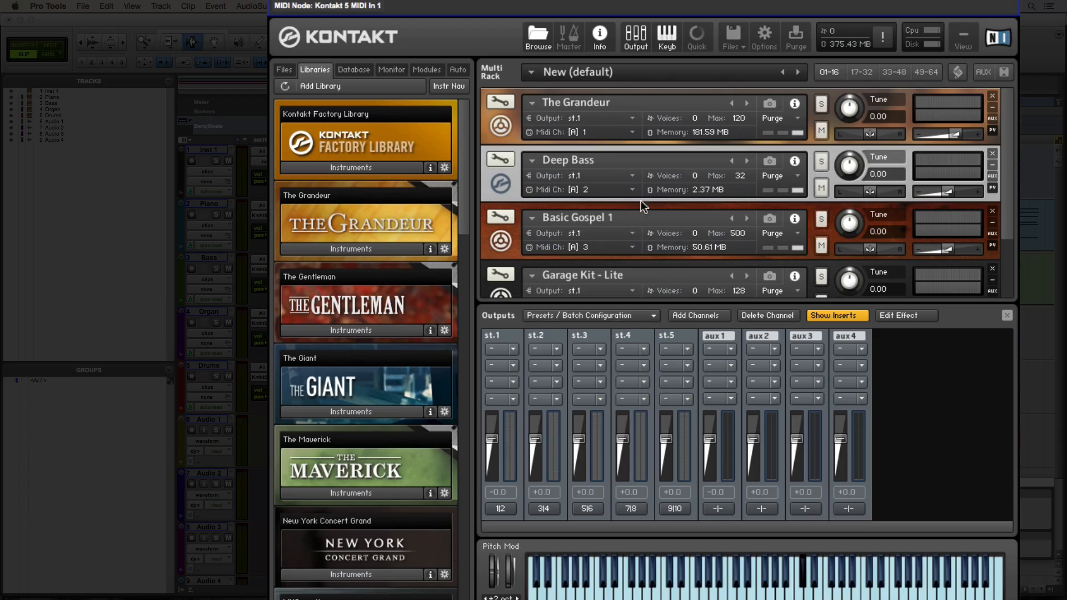
{"action": "left_click", "coordinate": [646, 315]}
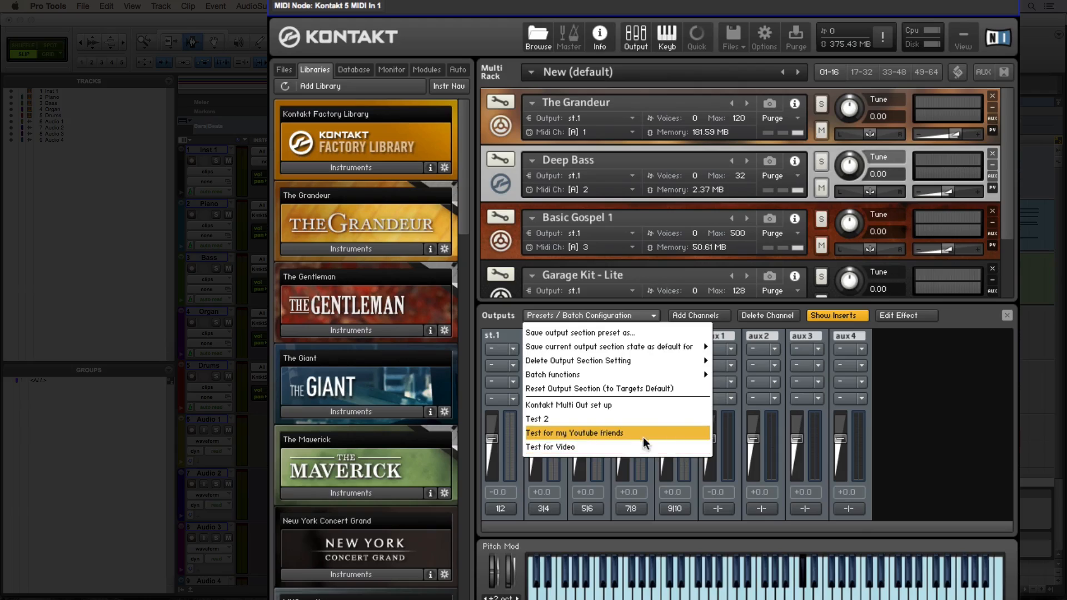
{"action": "left_click", "coordinate": [589, 431]}
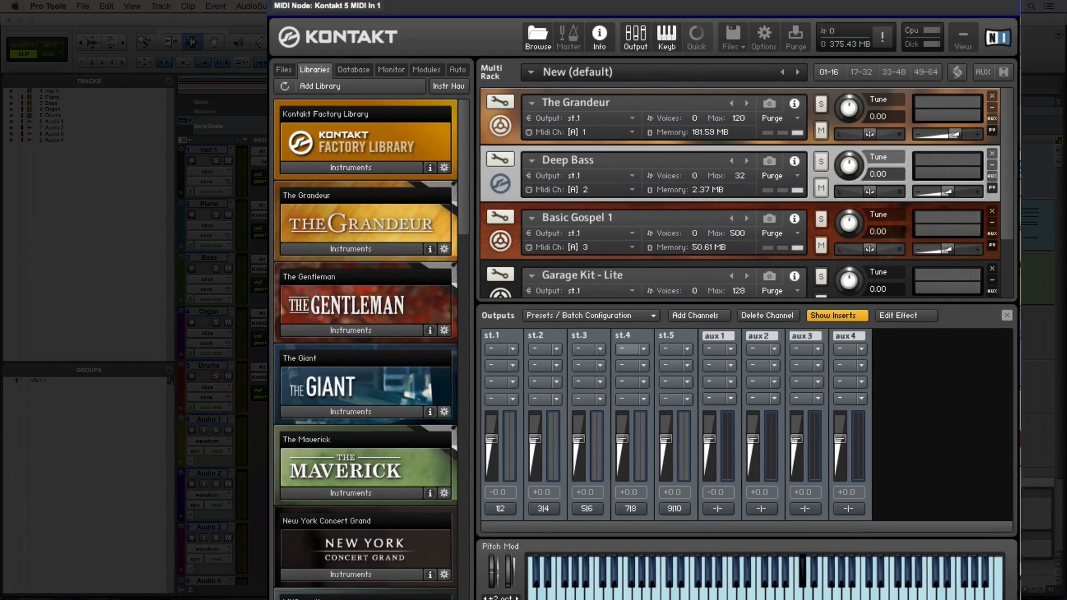
- Play the session briefly to check which Kontakt output channels receive signal
{"action": "key", "text": "space"}
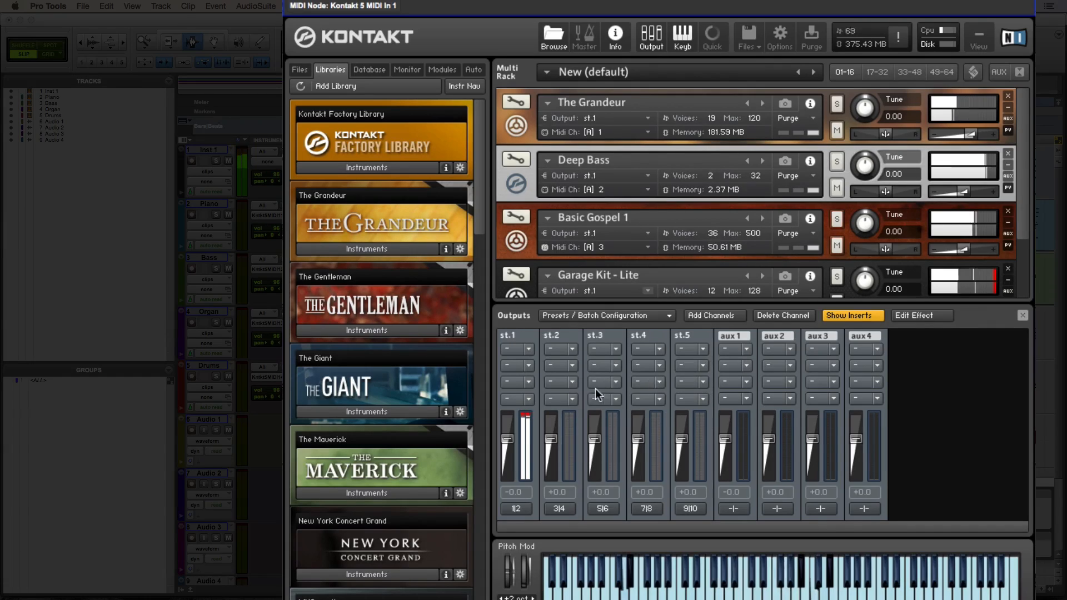
{"action": "key", "text": "space"}
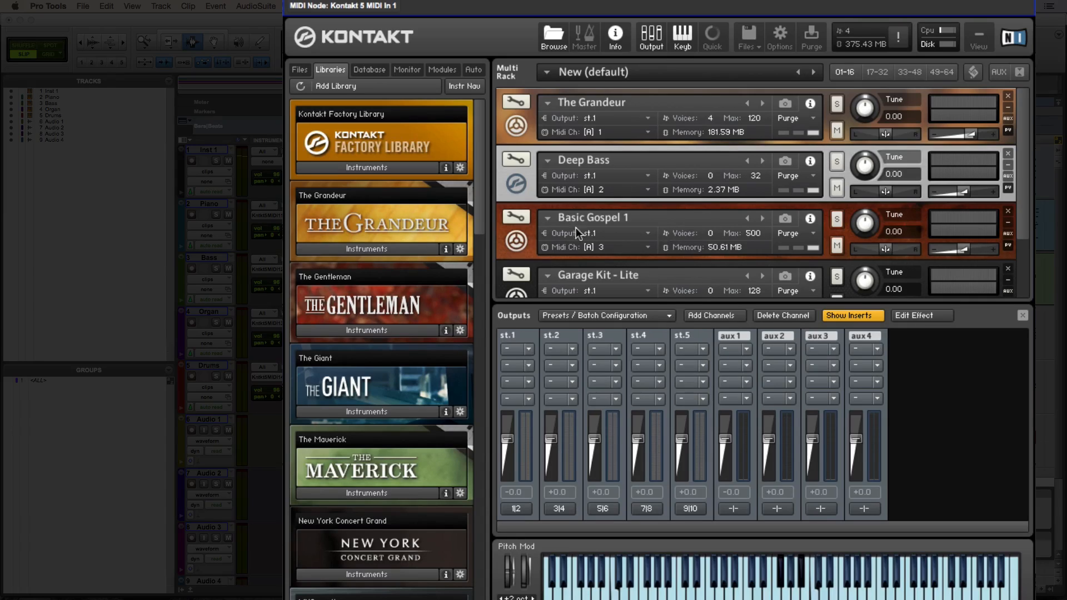
- Hide the Outputs section and route The Grandeur to output st.2
{"action": "left_click", "coordinate": [649, 42]}
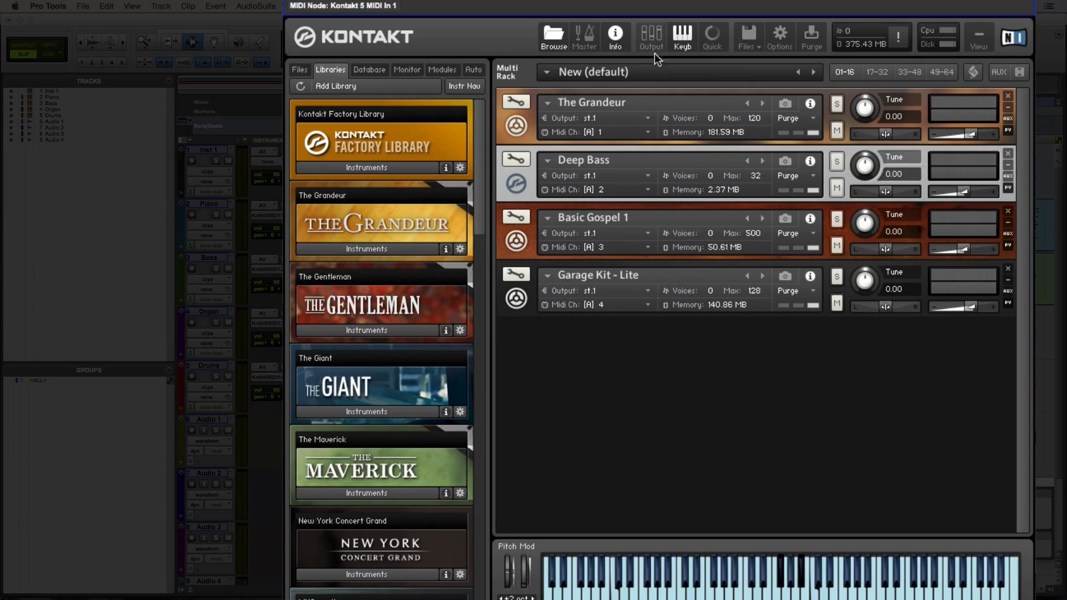
{"action": "left_click", "coordinate": [648, 118]}
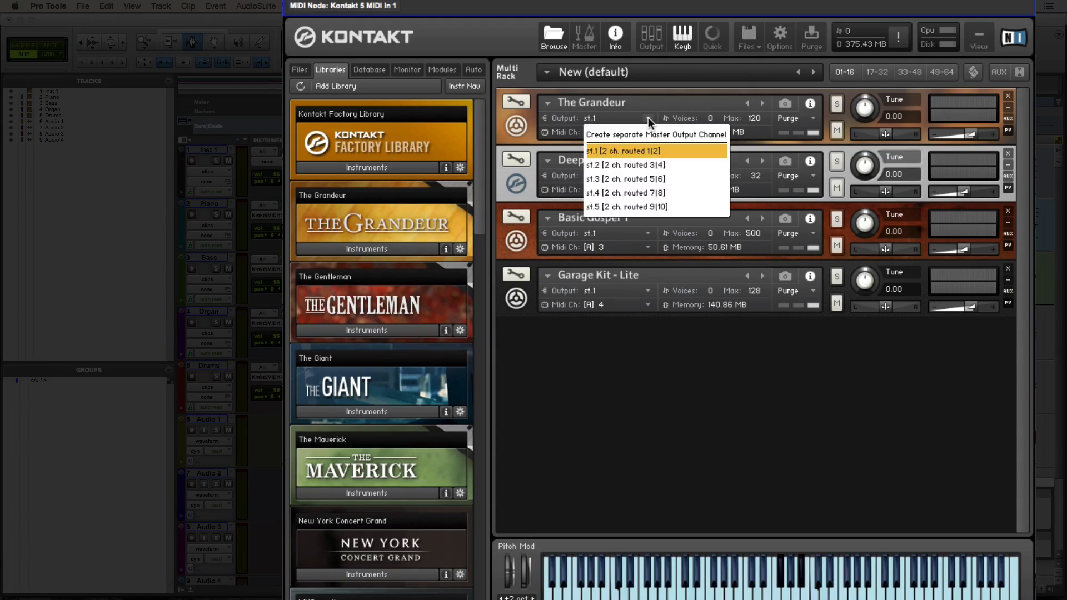
{"action": "left_click", "coordinate": [623, 165]}
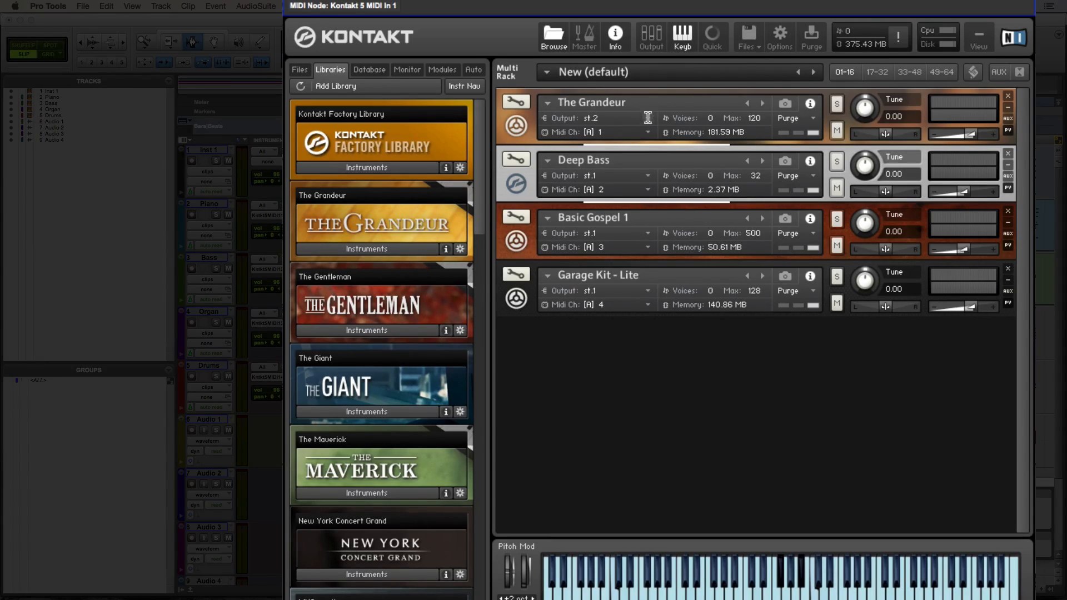
- Route Deep Bass to output st.3, keeping The Grandeur on st.2
{"action": "left_click", "coordinate": [615, 176]}
{"action": "left_click", "coordinate": [617, 223]}
{"action": "left_click", "coordinate": [629, 118]}
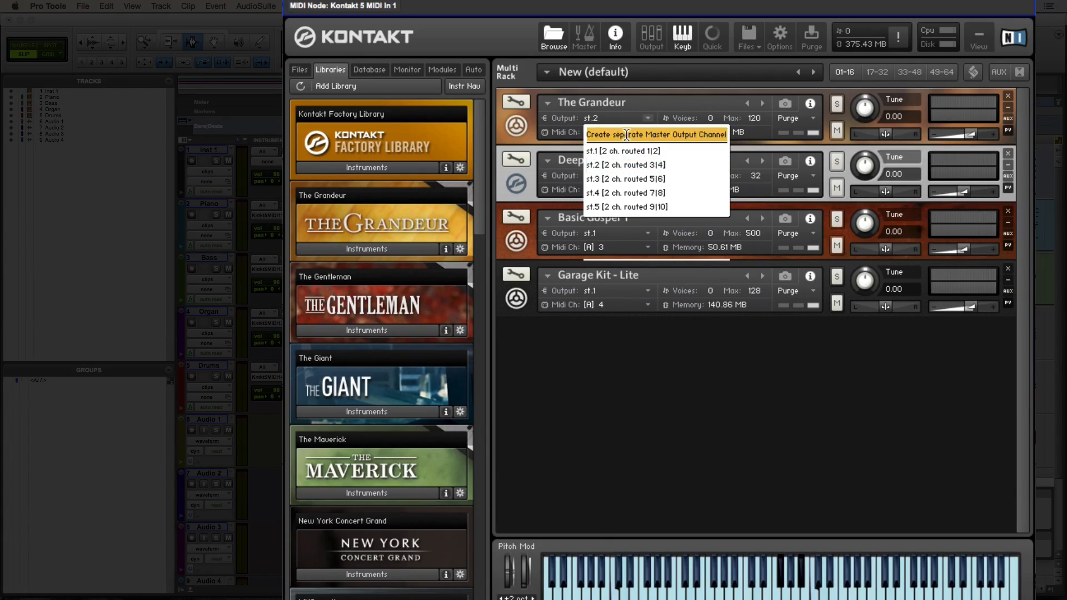
{"action": "left_click", "coordinate": [626, 164]}
{"action": "left_click", "coordinate": [610, 176]}
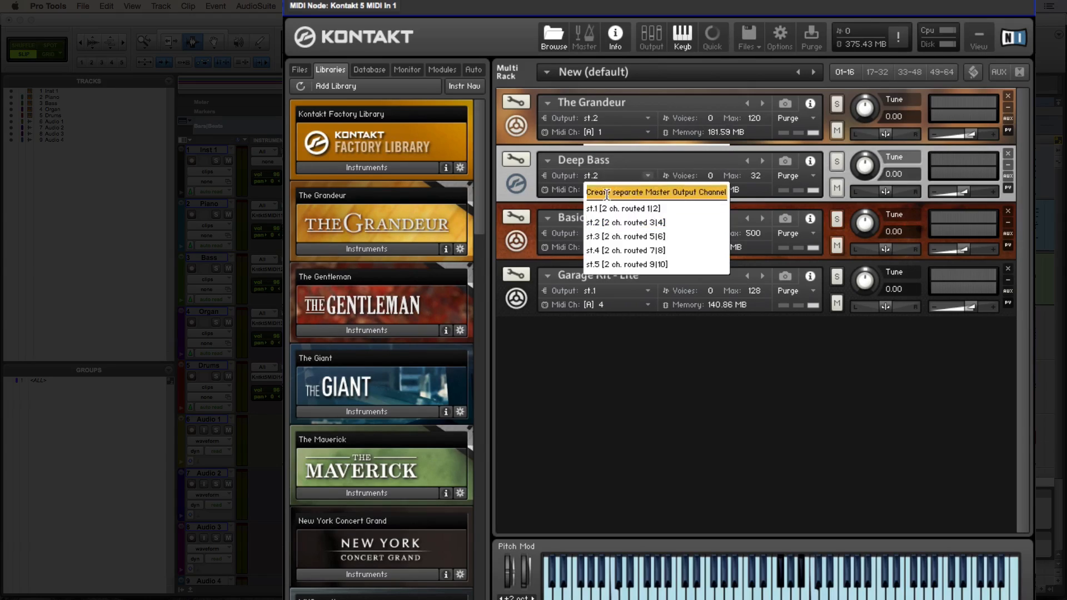
{"action": "left_click", "coordinate": [623, 236]}
- Route Basic Gospel 1 to output st.4 and Garage Kit - Lite to output st.5
{"action": "left_click", "coordinate": [612, 233]}
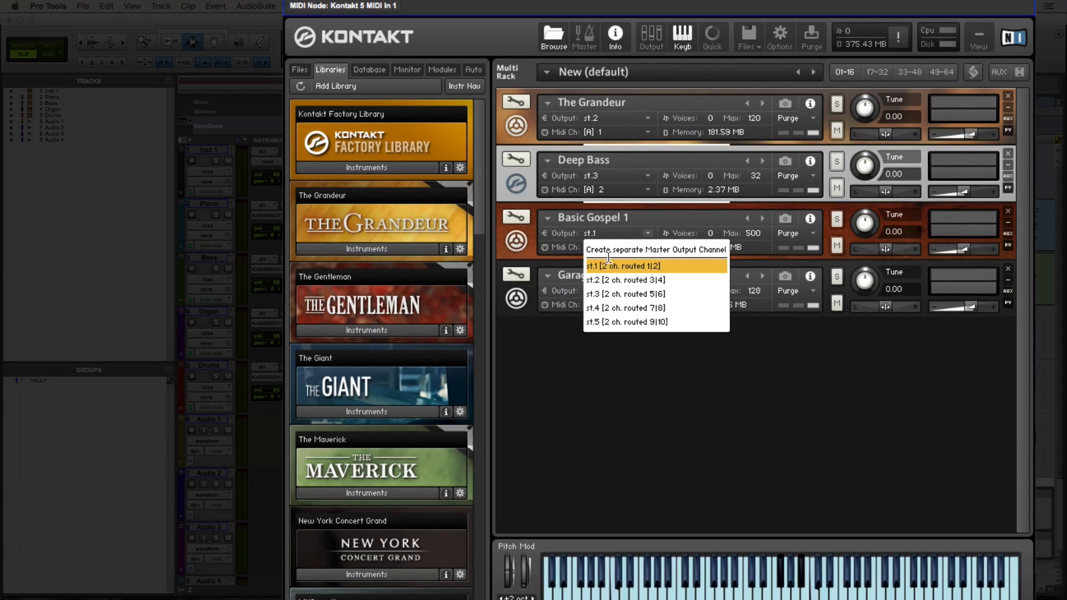
{"action": "left_click", "coordinate": [611, 308]}
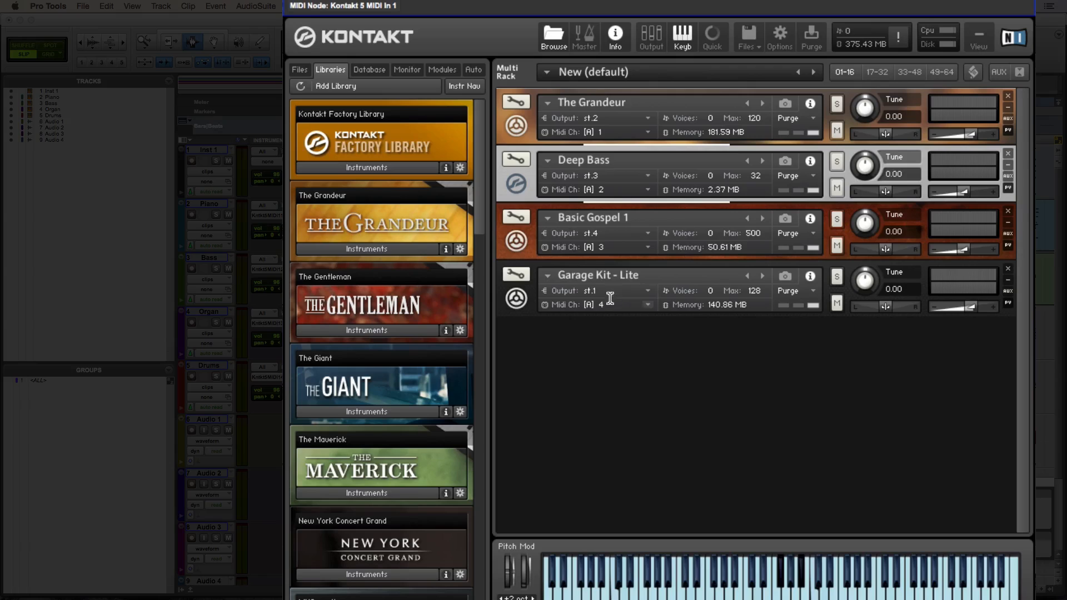
{"action": "left_click", "coordinate": [609, 291]}
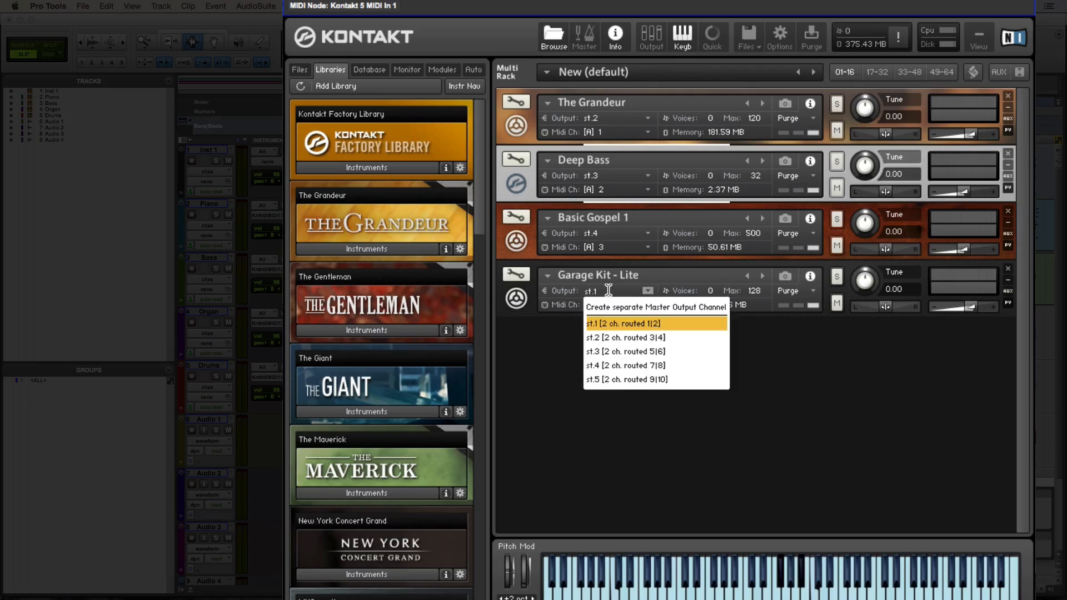
{"action": "left_click", "coordinate": [609, 380]}
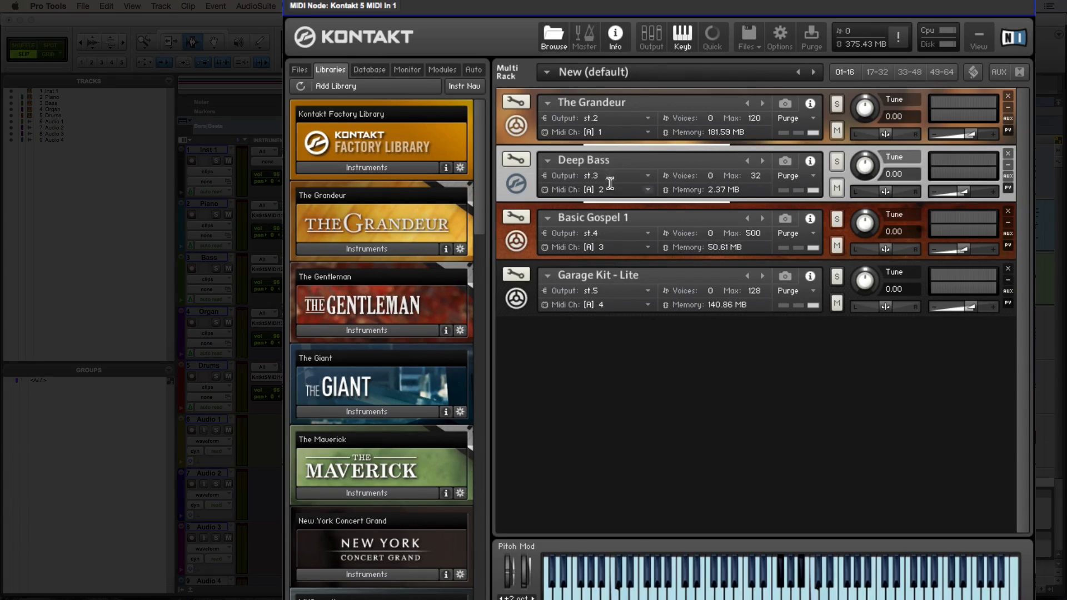
- Set The Grandeur's output to st.5
{"action": "left_click", "coordinate": [610, 119]}
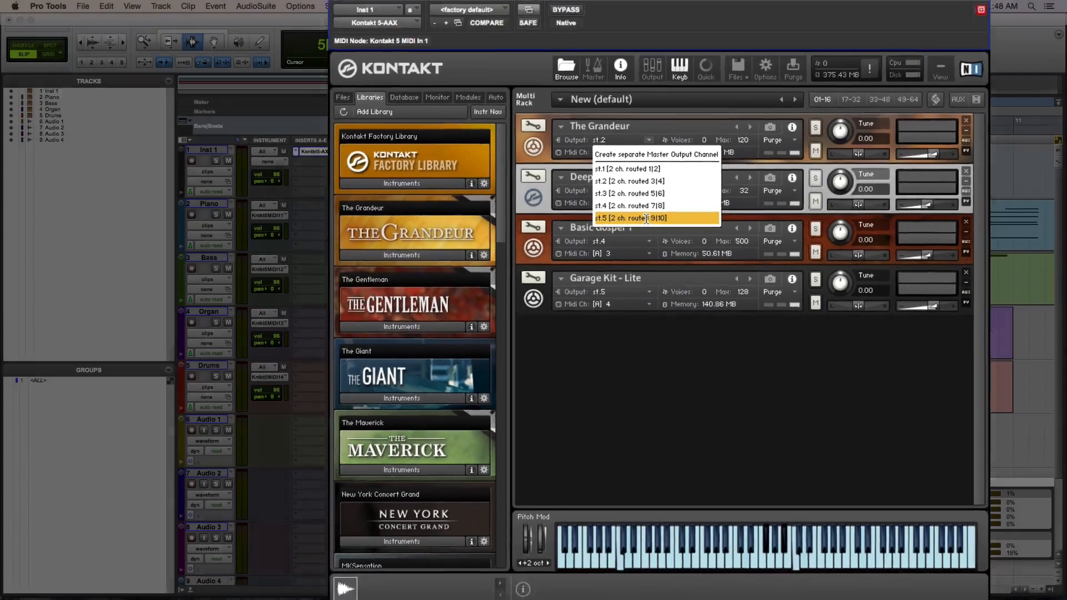
{"action": "left_click", "coordinate": [643, 207]}
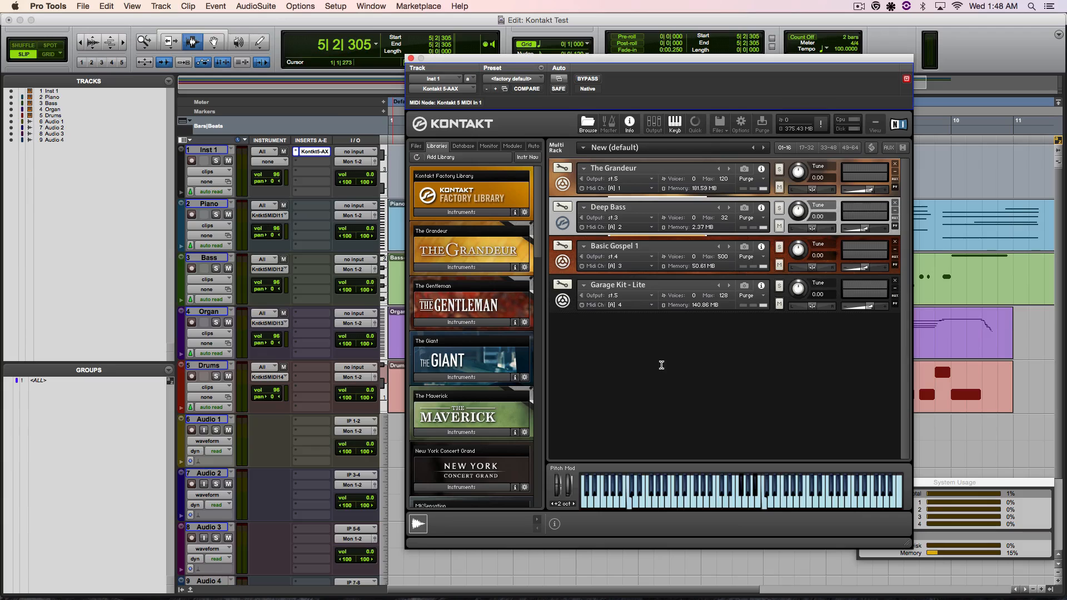
- Close the Kontakt window and play the session from just before bar 3 to listen for the instruments
{"action": "left_click", "coordinate": [411, 59]}
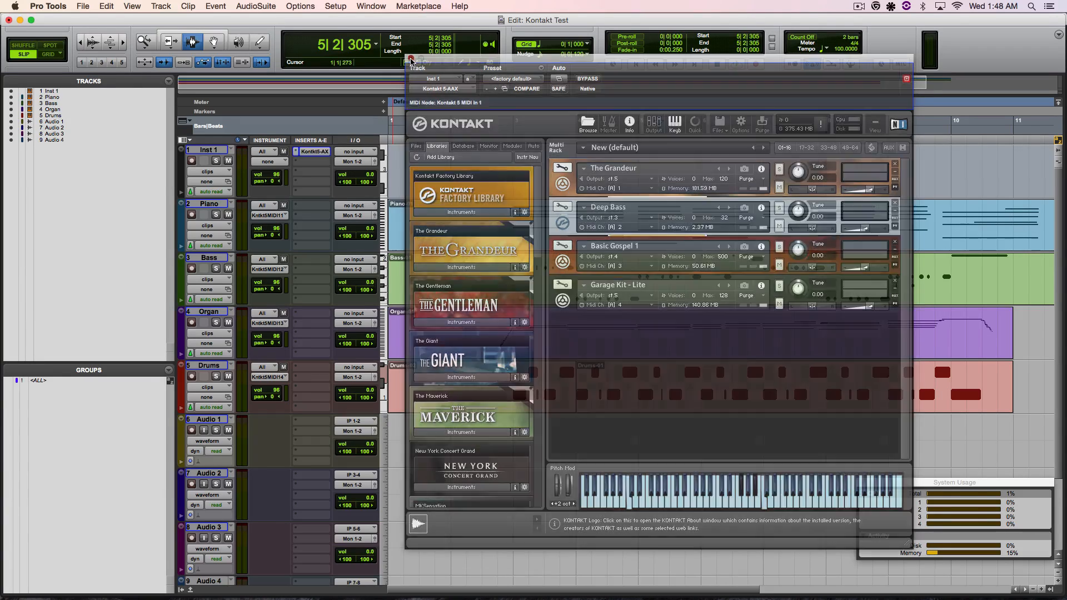
{"action": "left_click", "coordinate": [505, 228]}
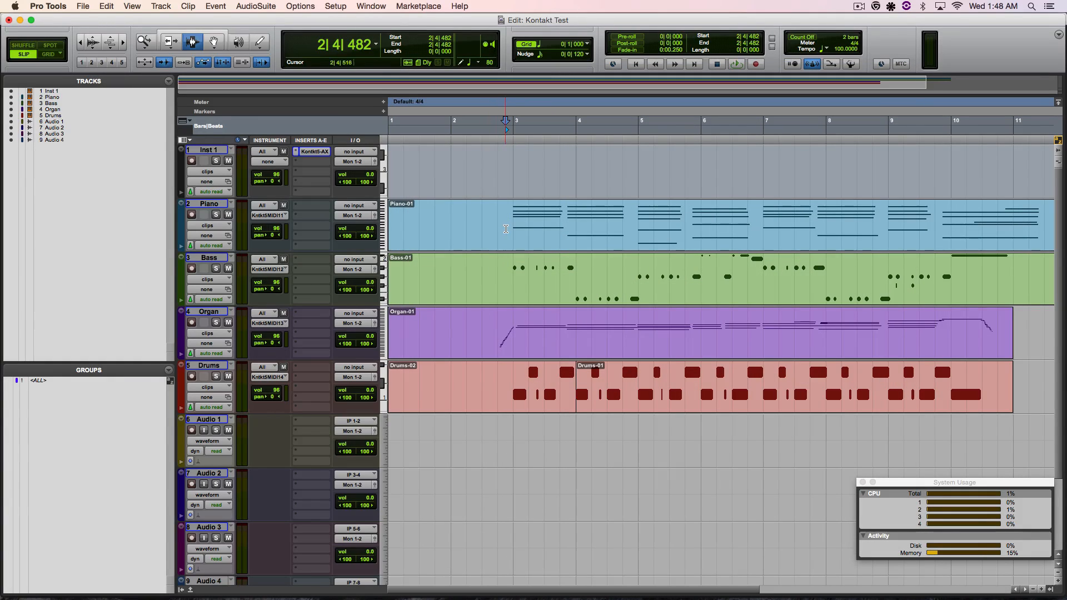
{"action": "key", "text": "space"}
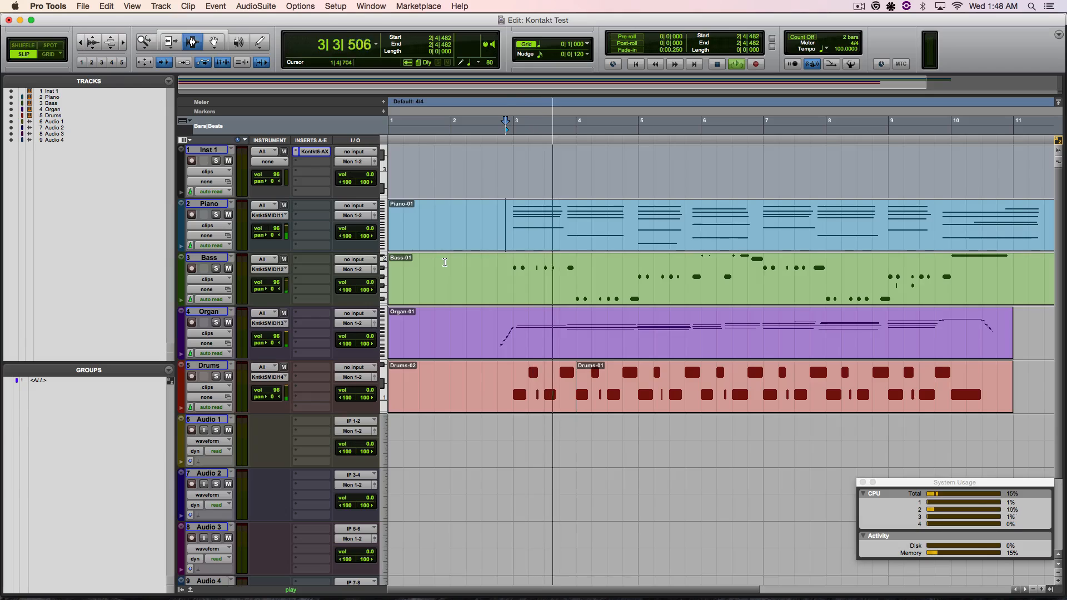
{"action": "key", "text": "space"}
- Reopen Kontakt with its Outputs section shown and play the session from the start to check the output channel meters
{"action": "left_click", "coordinate": [314, 152]}
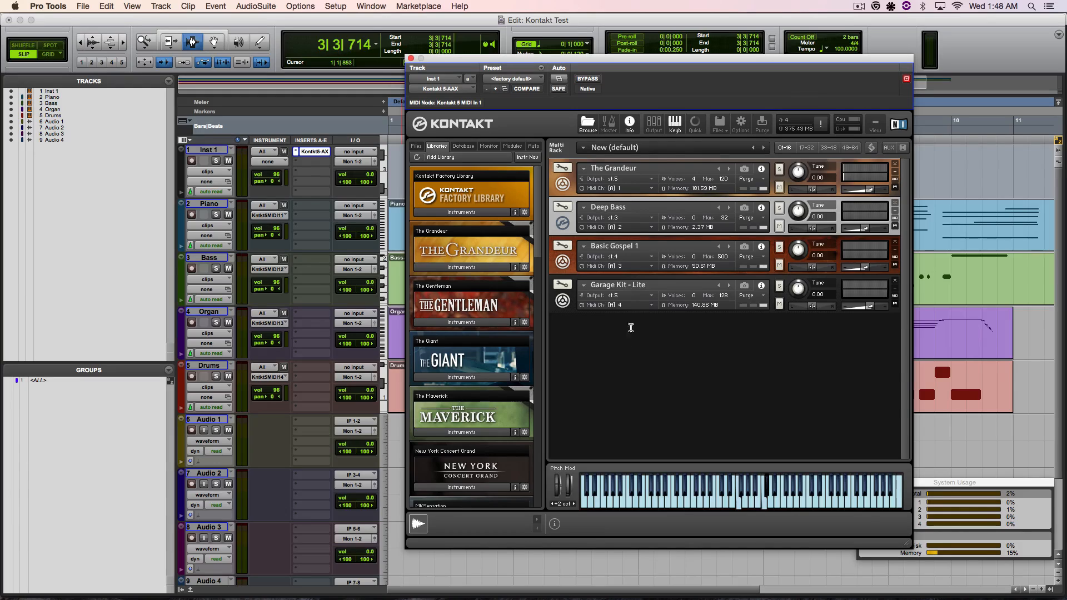
{"action": "left_click", "coordinate": [655, 123]}
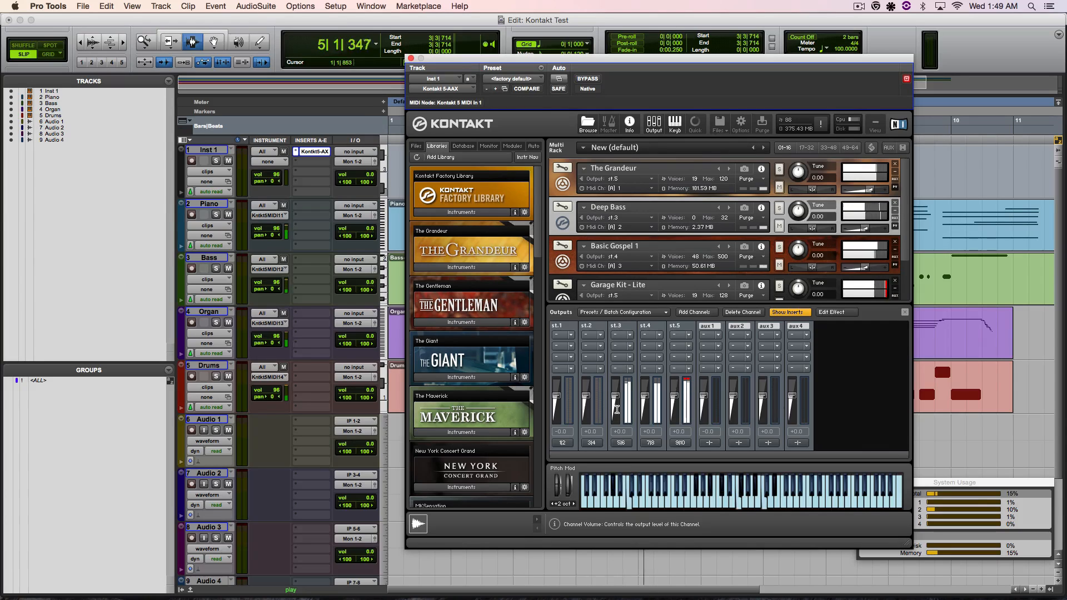
{"action": "key", "text": "Return"}
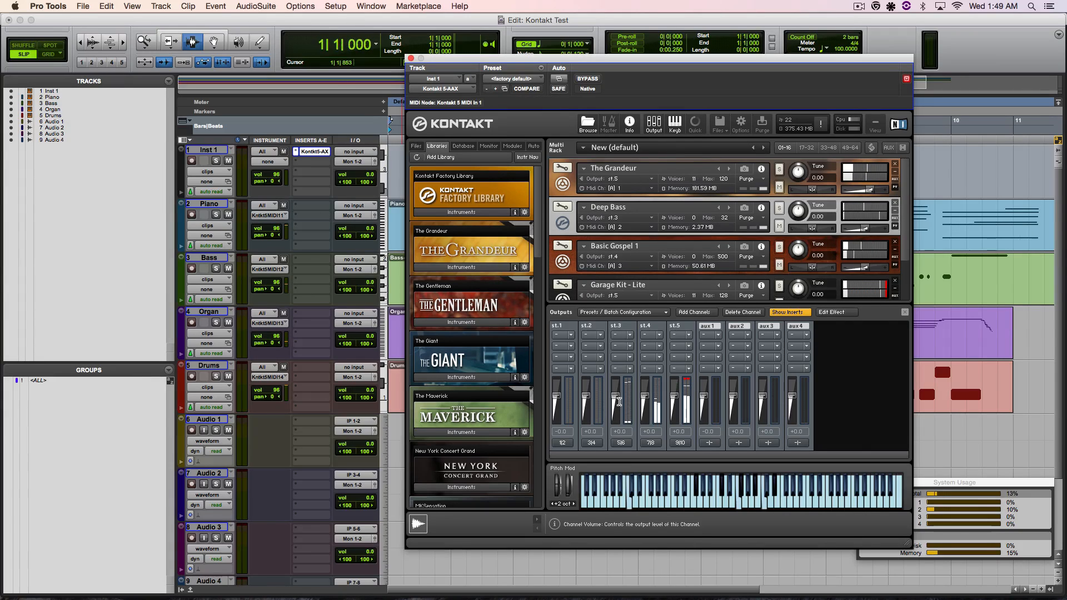
{"action": "key", "text": "space"}
{"action": "left_click_drag", "start_coordinate": [617, 70], "coordinate": [564, 54]}
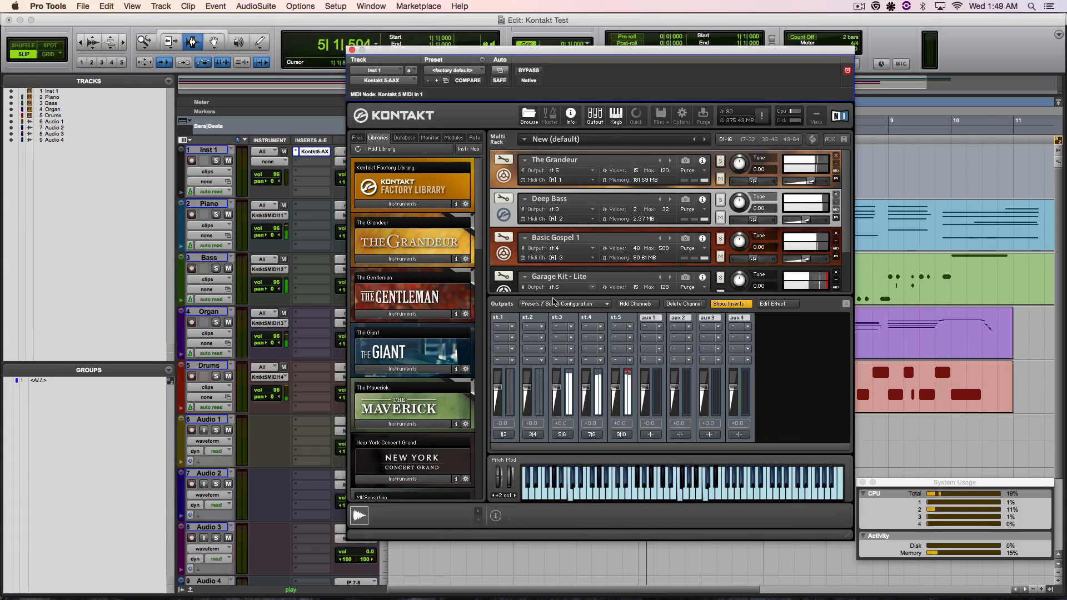
- Route The Grandeur back to output st.2 and play the session to check the output meters
{"action": "left_click", "coordinate": [556, 172]}
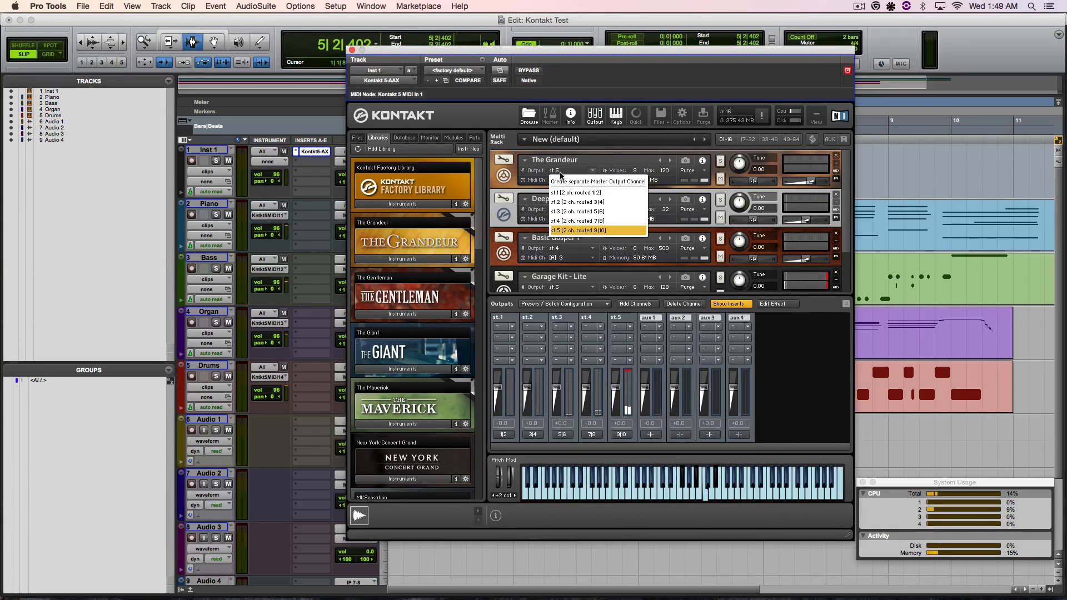
{"action": "left_click", "coordinate": [570, 202]}
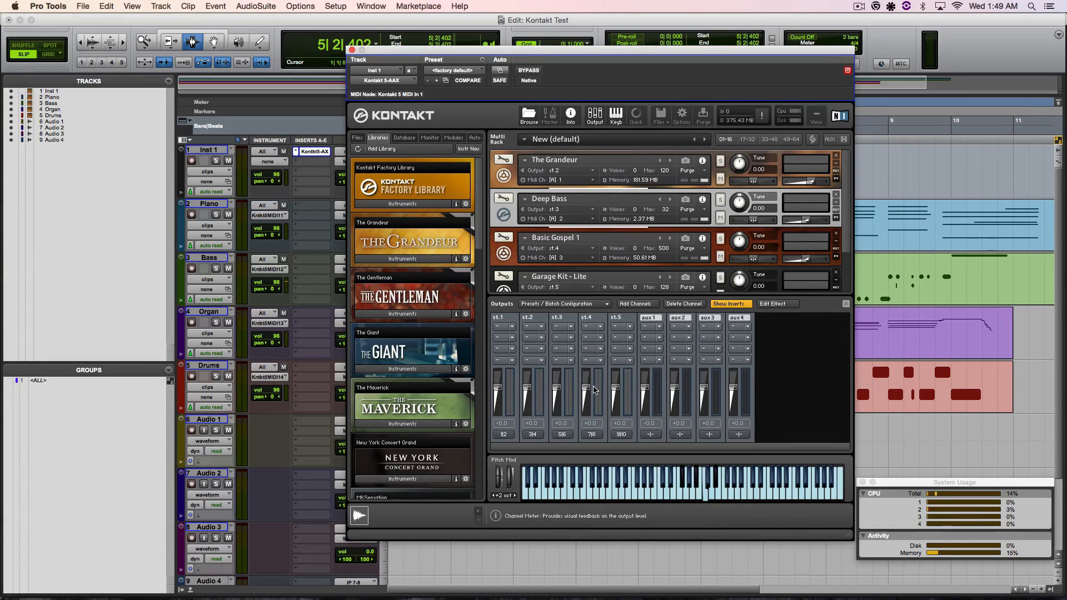
{"action": "key", "text": "space"}
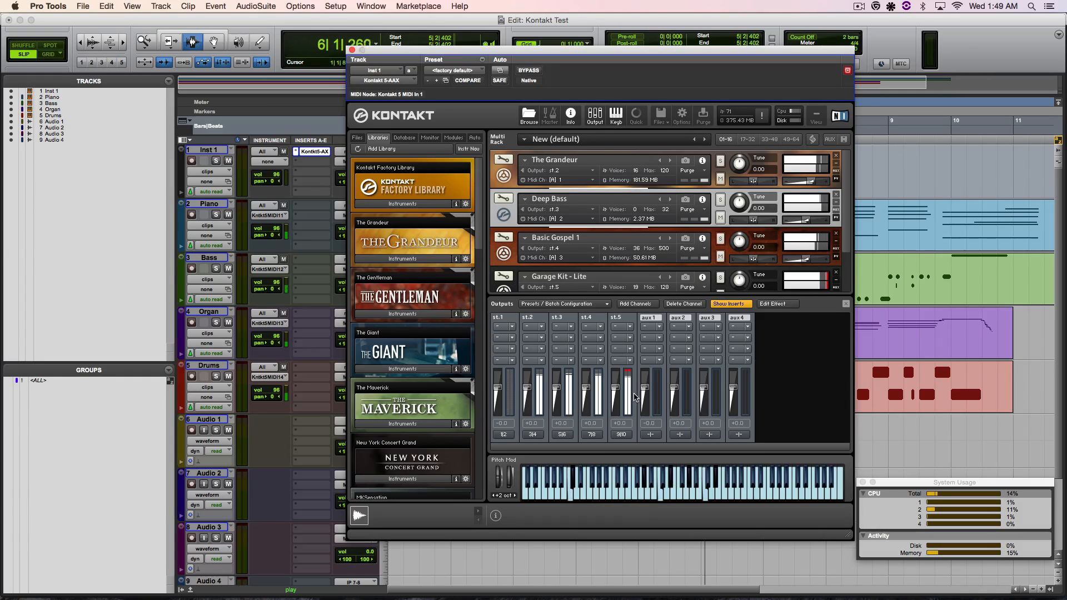
{"action": "left_click", "coordinate": [629, 373]}
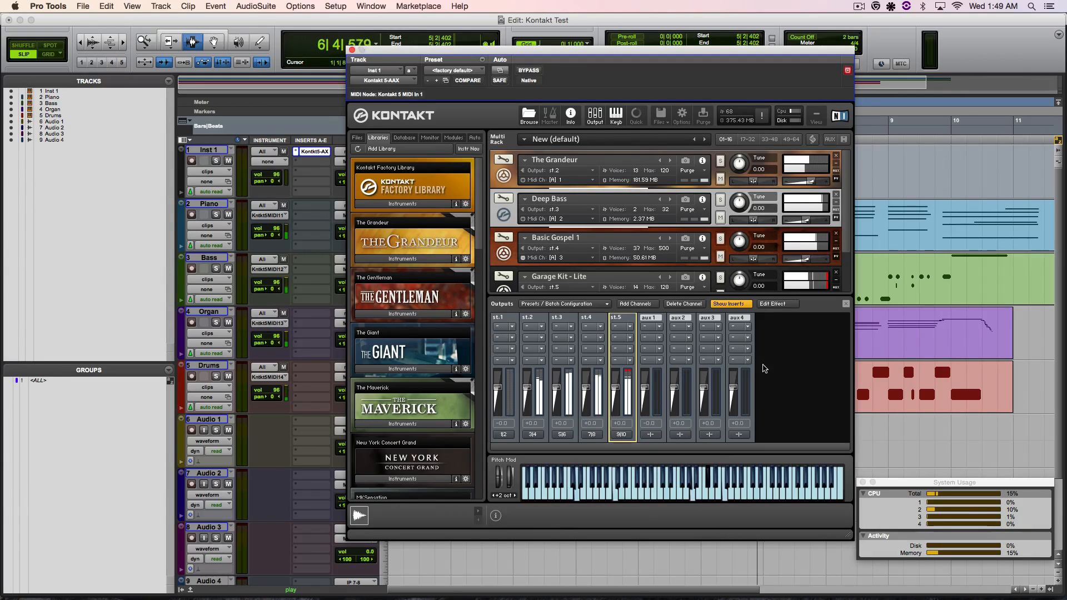
{"action": "key", "text": "space"}
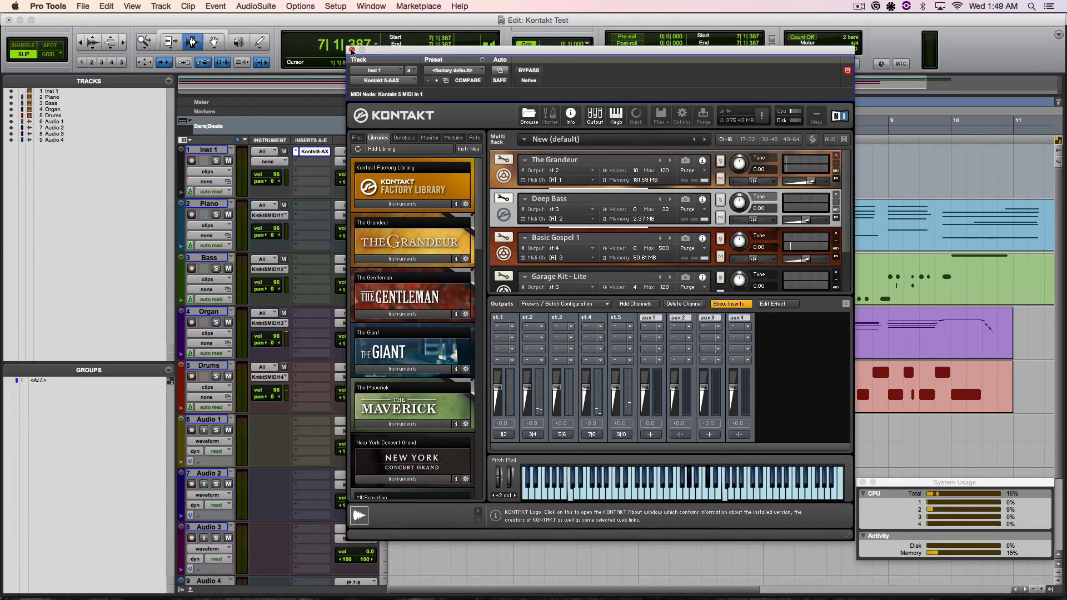
- Close the Kontakt window and check which Kontakt plug-in outputs are offered as inputs for Audio 1
{"action": "left_click", "coordinate": [351, 51]}
{"action": "scroll", "coordinate": [342, 338], "scroll_direction": "down", "scroll_amount": 3}
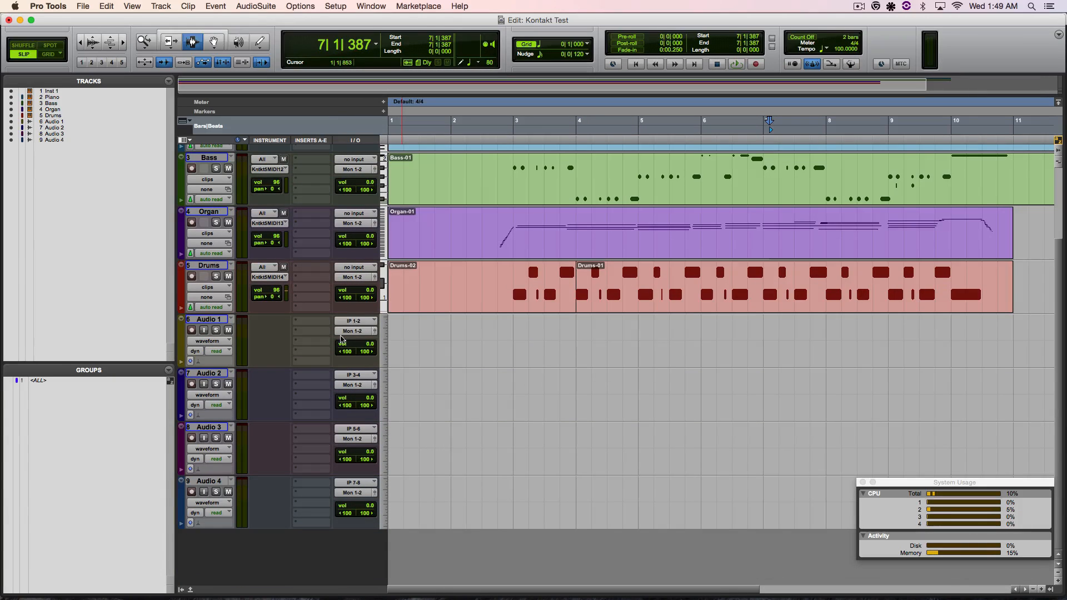
{"action": "left_click", "coordinate": [354, 321]}
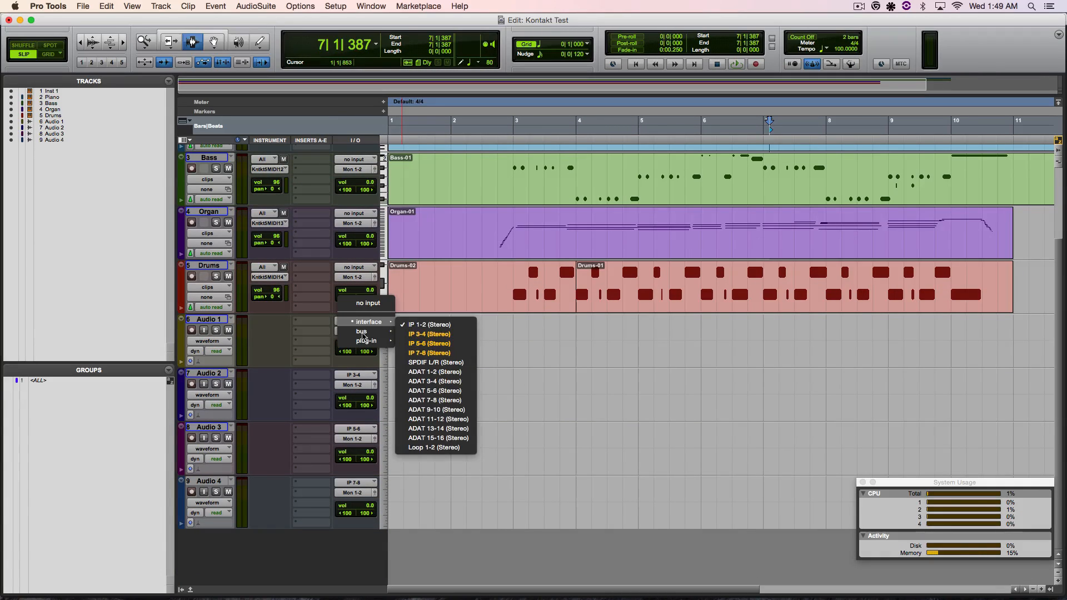
{"action": "mouse_move", "coordinate": [366, 340]}
{"action": "mouse_move", "coordinate": [462, 344]}
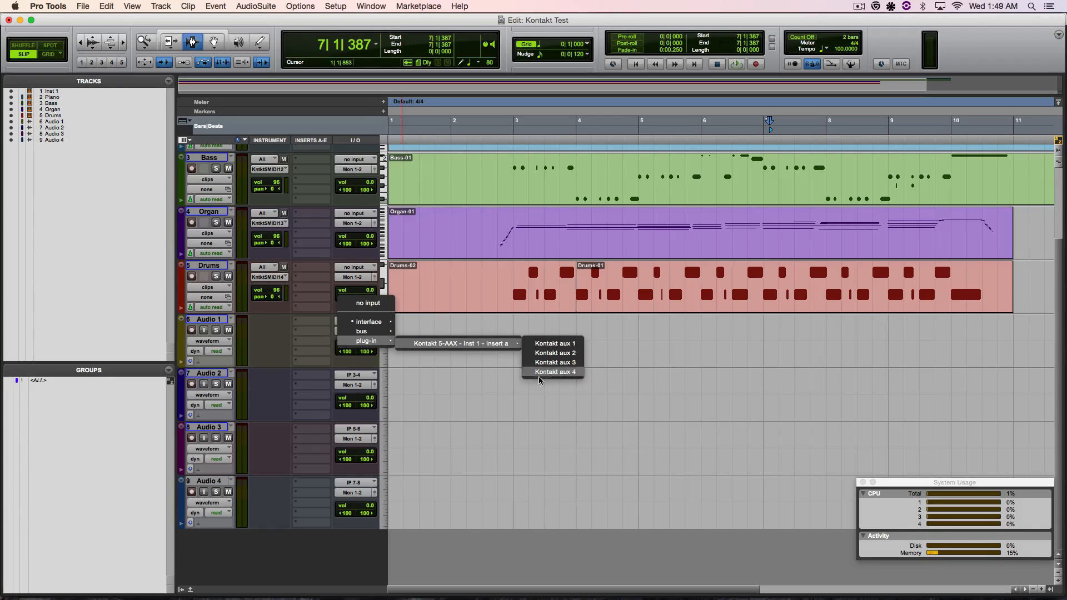
{"action": "left_click", "coordinate": [286, 354]}
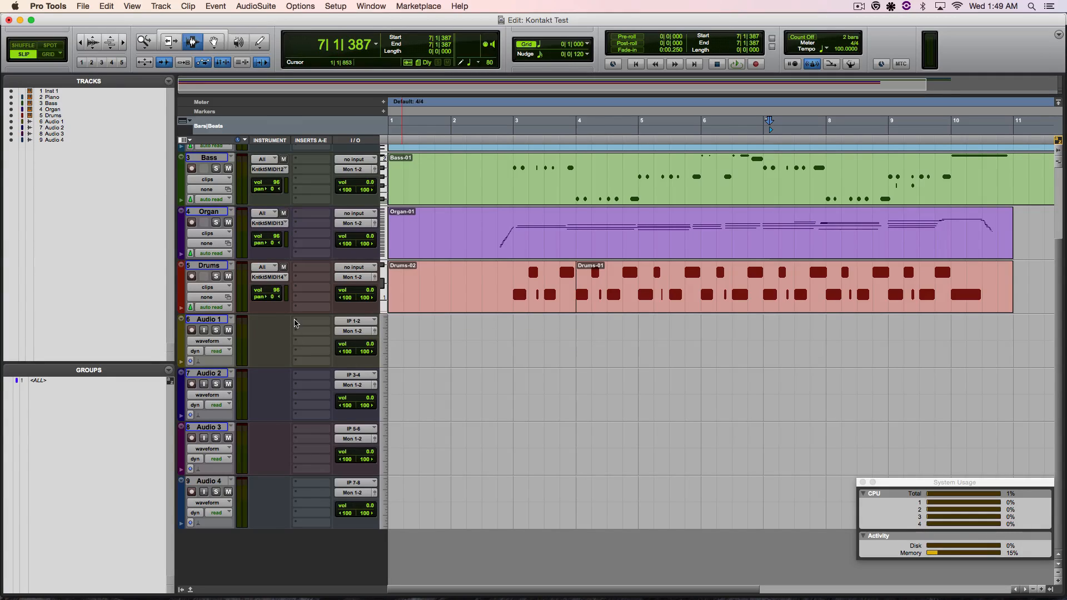
{"action": "scroll", "coordinate": [296, 324], "scroll_direction": "up", "scroll_amount": 3}
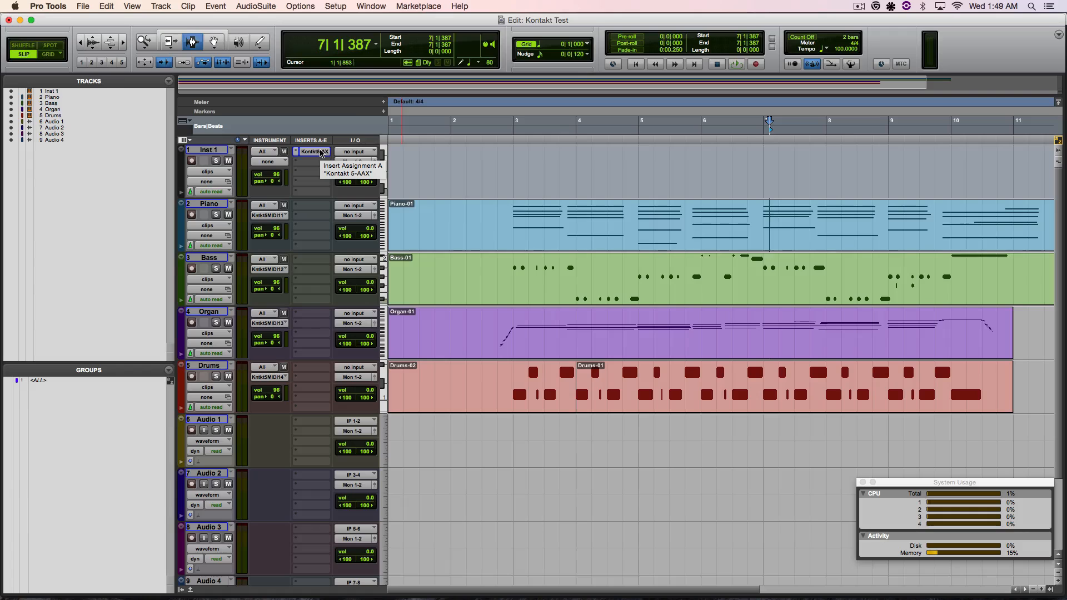
- Quit Pro Tools, saving the changes to the Kontakt Test session
{"action": "left_click", "coordinate": [56, 8]}
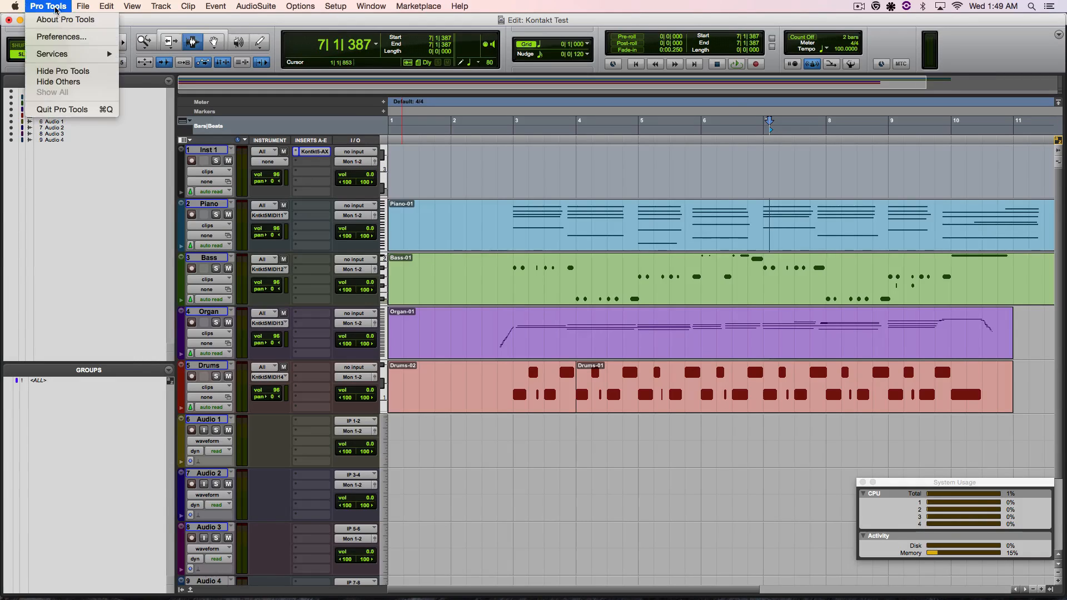
{"action": "left_click", "coordinate": [62, 110]}
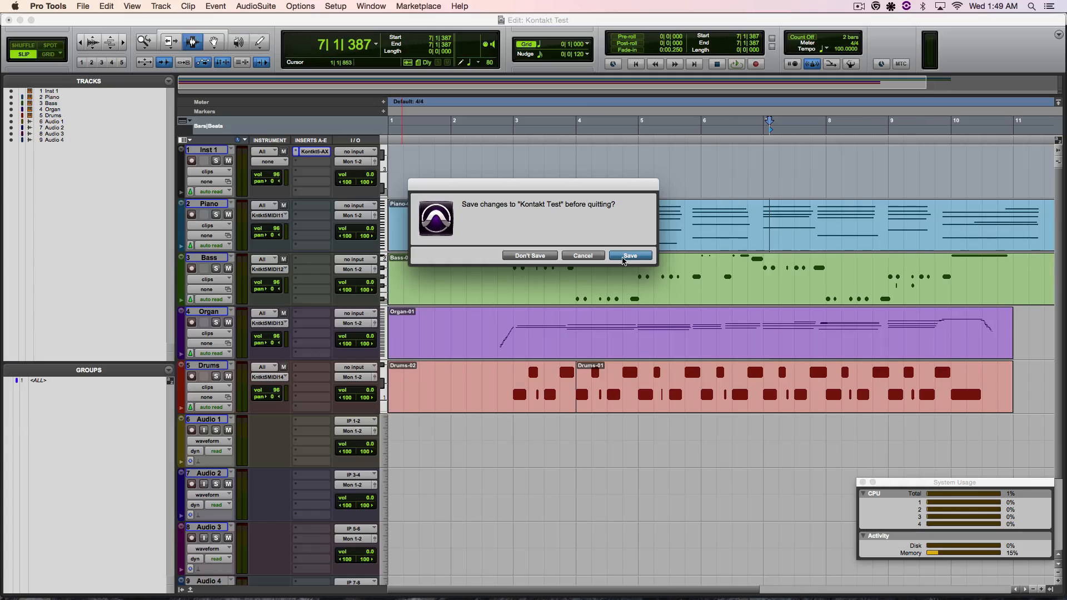
{"action": "left_click", "coordinate": [623, 257]}
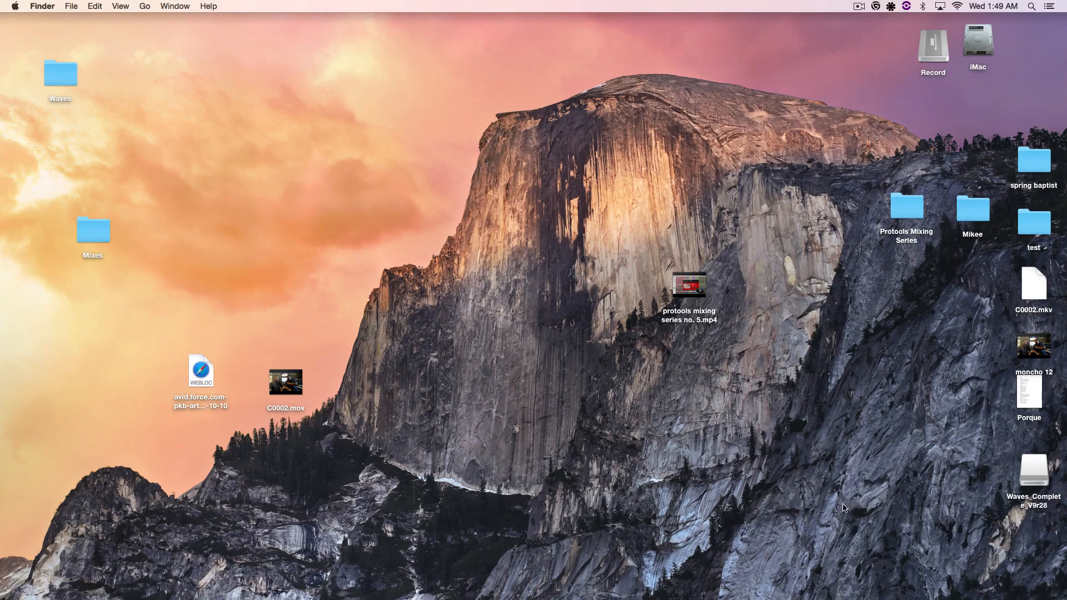
- Relaunch Pro Tools and reopen the recent Kontakt Test session
{"action": "mouse_move", "coordinate": [848, 590]}
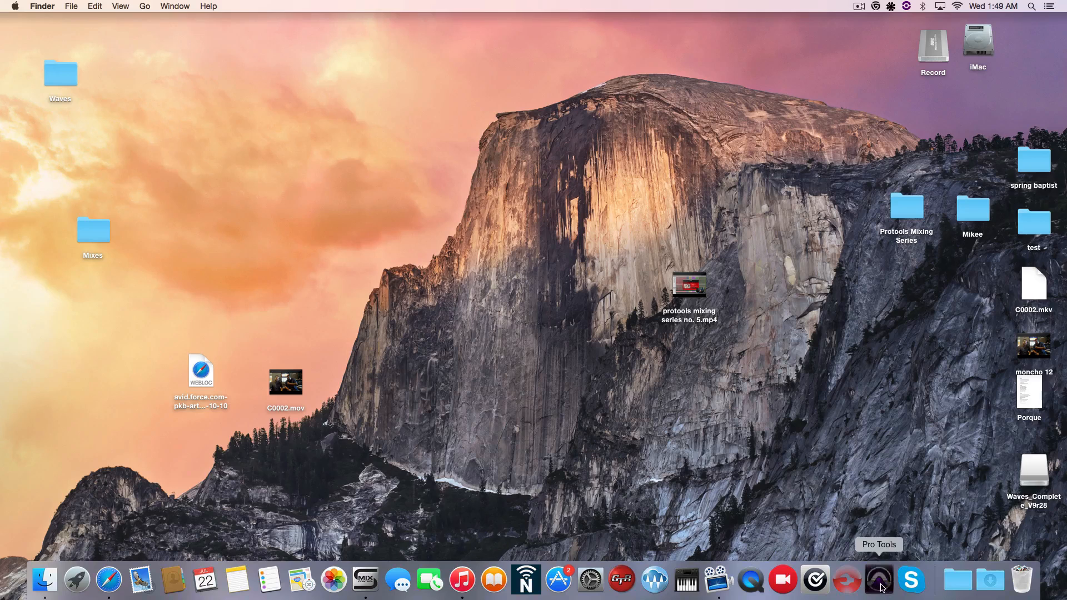
{"action": "left_click", "coordinate": [882, 587]}
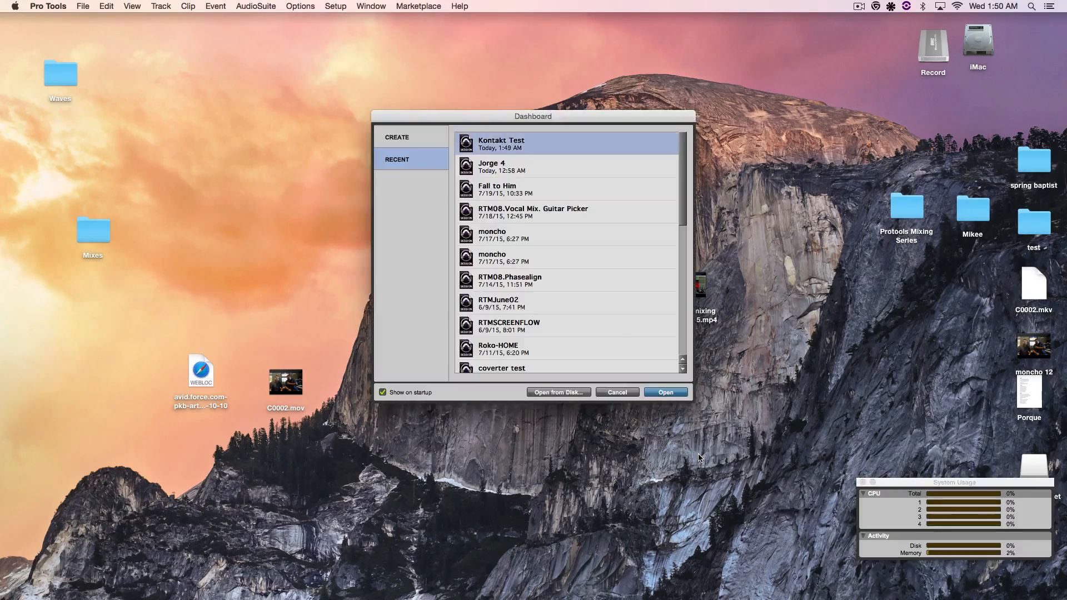
{"action": "left_click", "coordinate": [661, 394]}
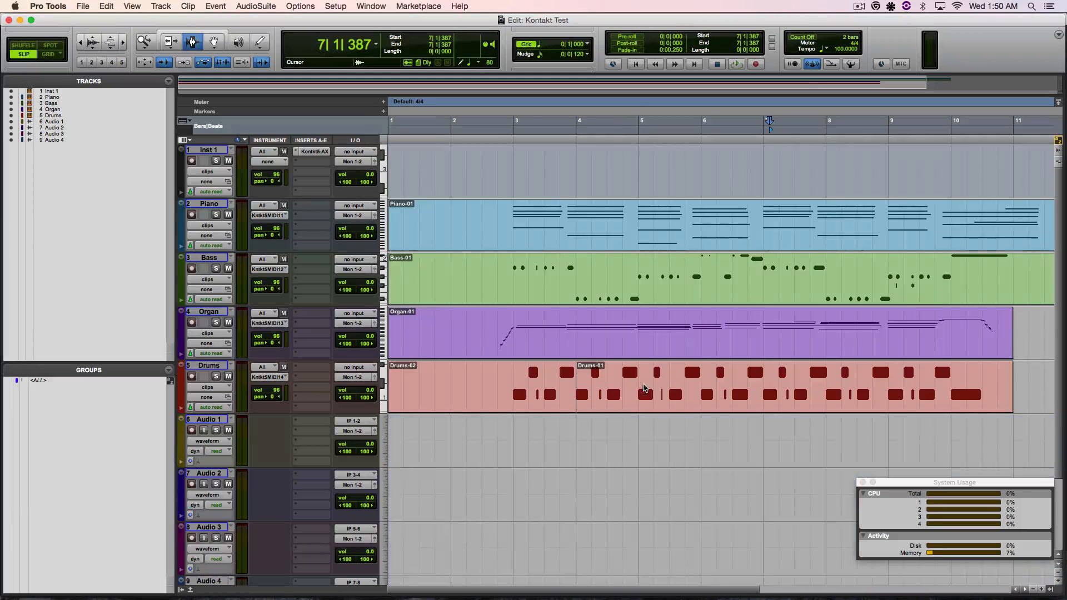
- Play the session from just before bar 3, and again with Kontakt open on Inst 1 to check its output meters
{"action": "left_click", "coordinate": [494, 336]}
{"action": "key", "text": "space"}
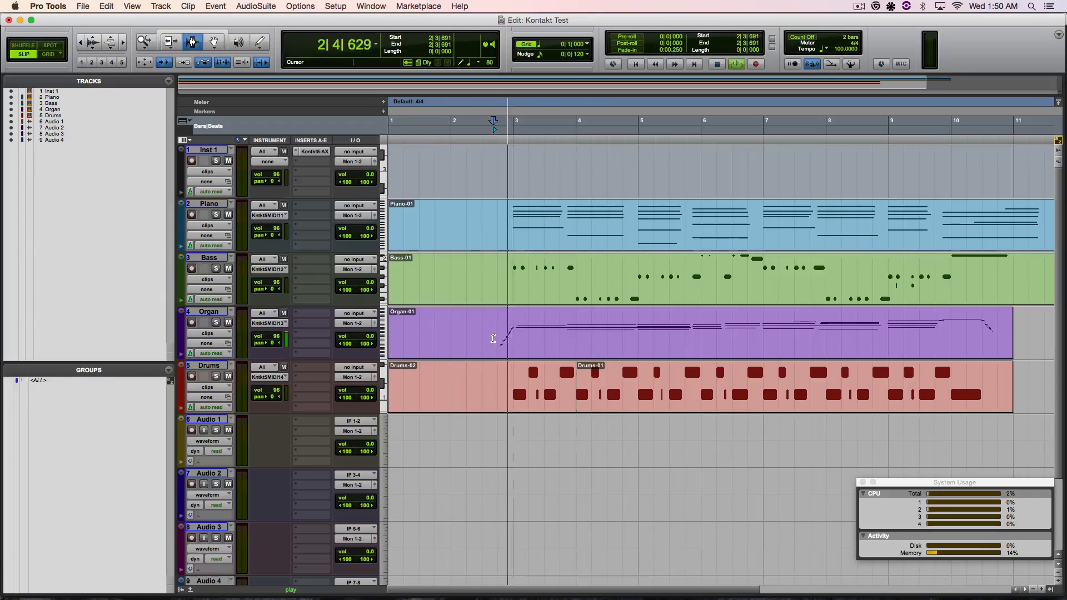
{"action": "key", "text": "space"}
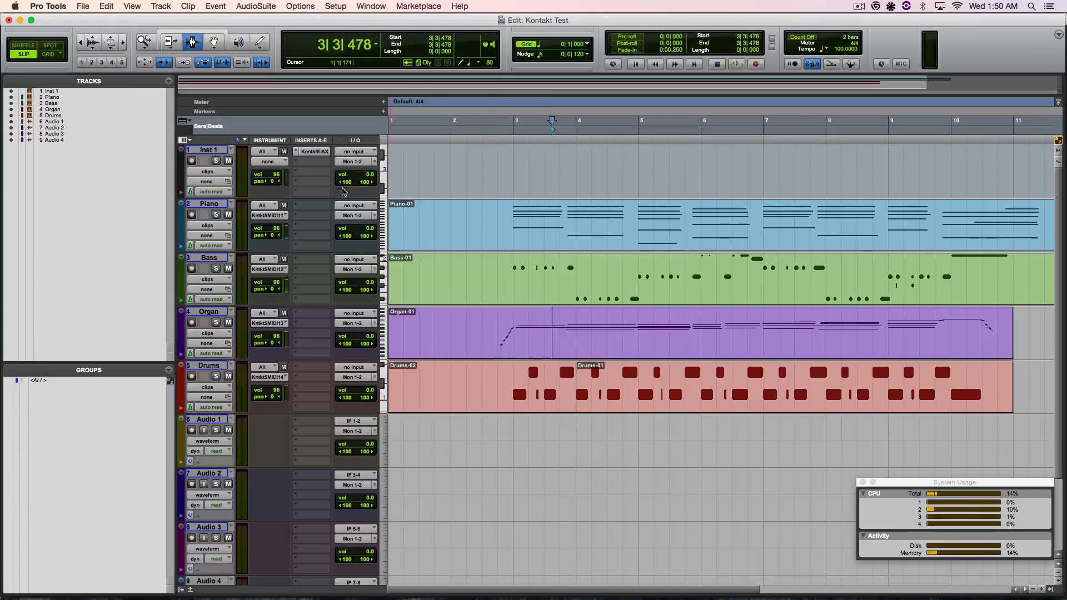
{"action": "left_click", "coordinate": [317, 153]}
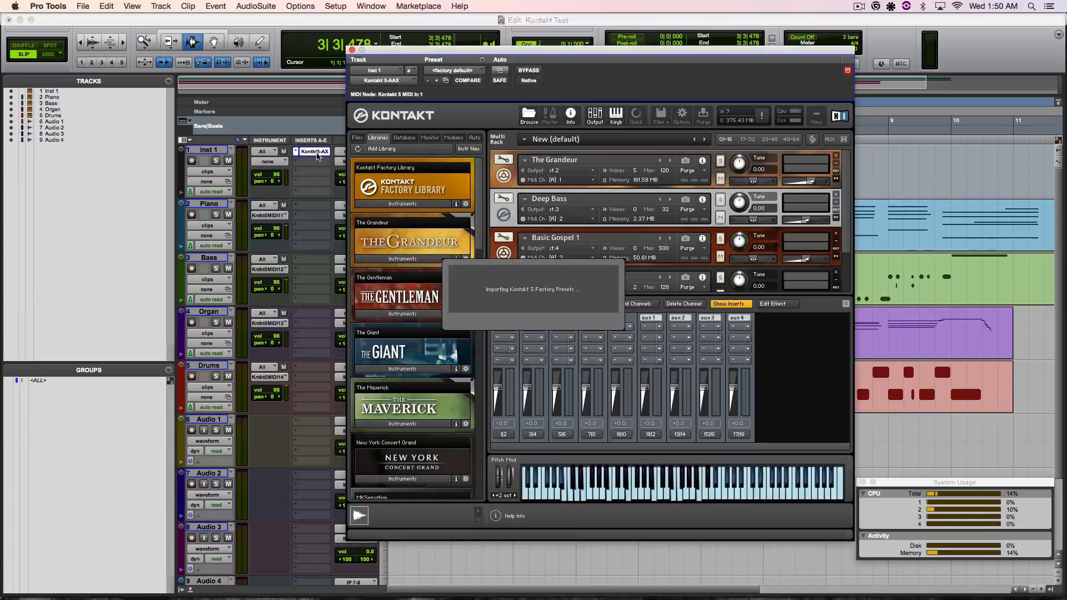
{"action": "key", "text": "space"}
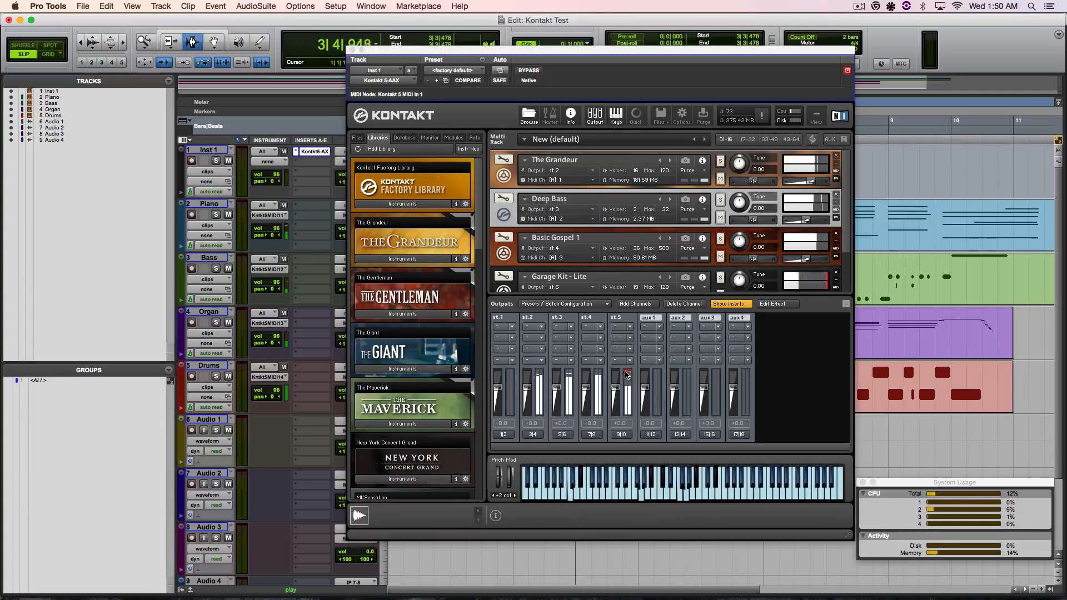
{"action": "key", "text": "space"}
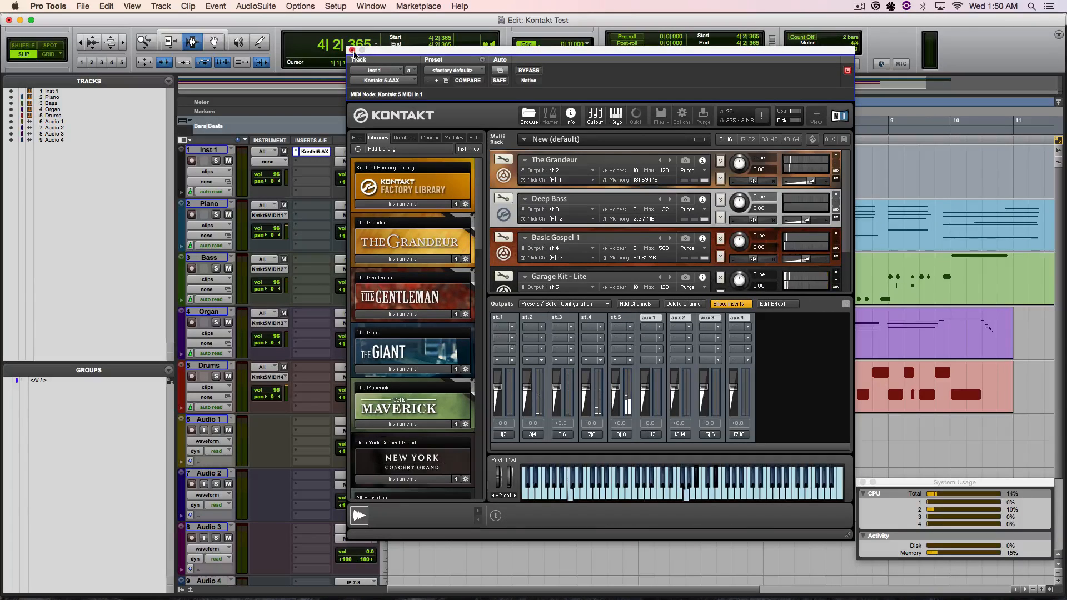
{"action": "left_click", "coordinate": [352, 50]}
- Set the input of Audio 1 to plug-in output Kontakt st.2 and the input of Audio 2 to Kontakt st.3
{"action": "scroll", "coordinate": [267, 398], "scroll_direction": "down", "scroll_amount": 3}
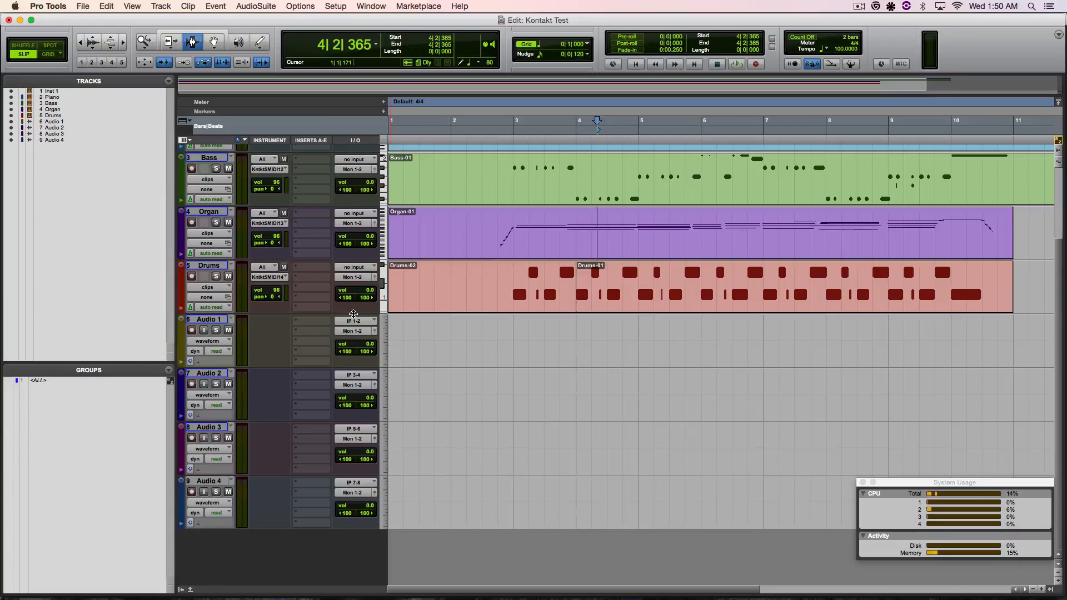
{"action": "left_click", "coordinate": [354, 323]}
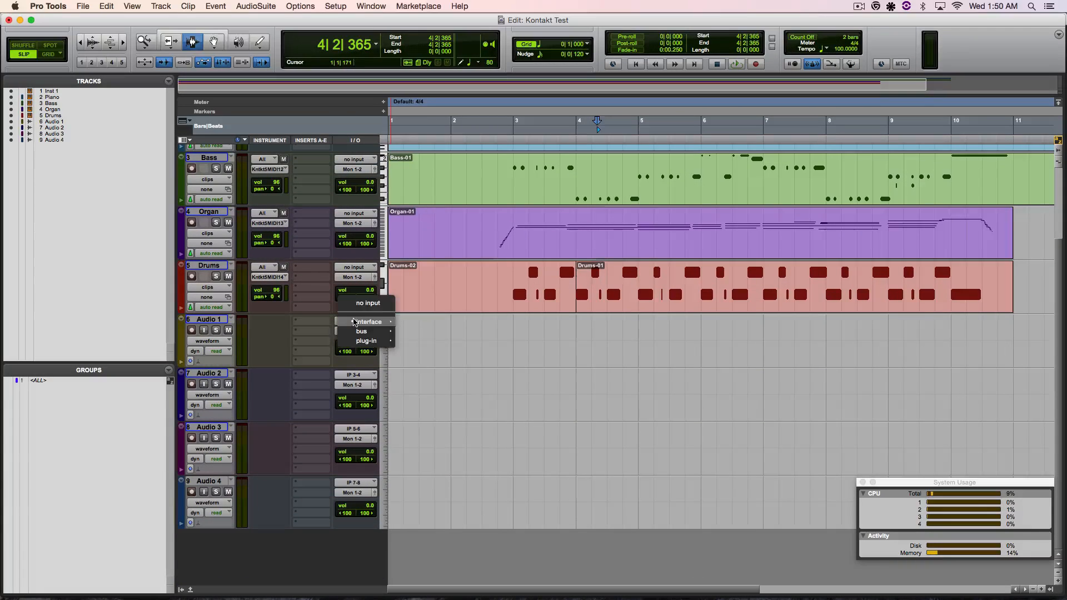
{"action": "mouse_move", "coordinate": [366, 342]}
{"action": "mouse_move", "coordinate": [414, 343]}
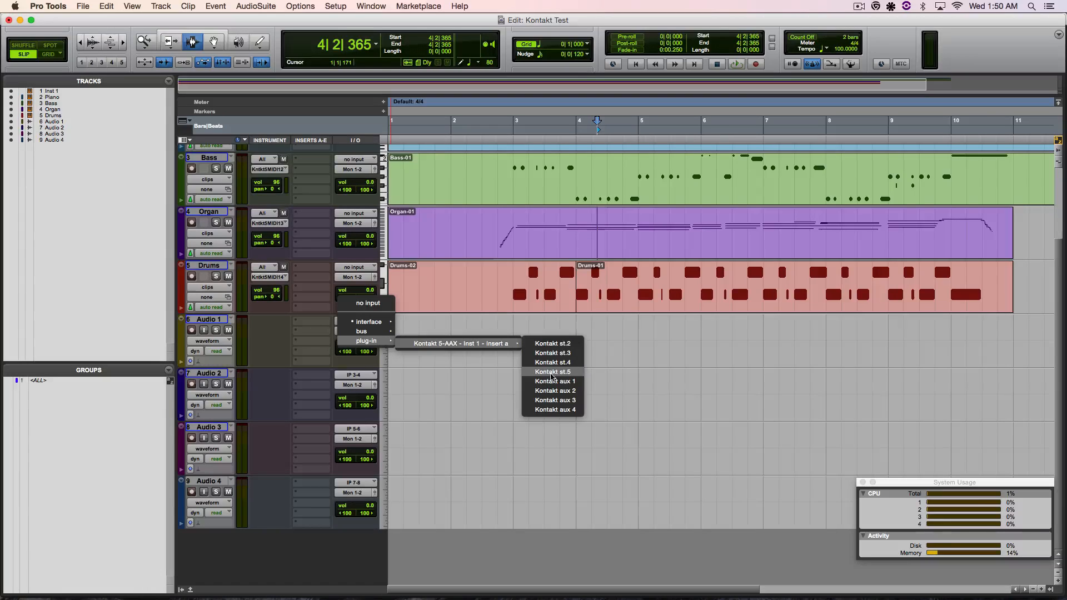
{"action": "left_click", "coordinate": [556, 345]}
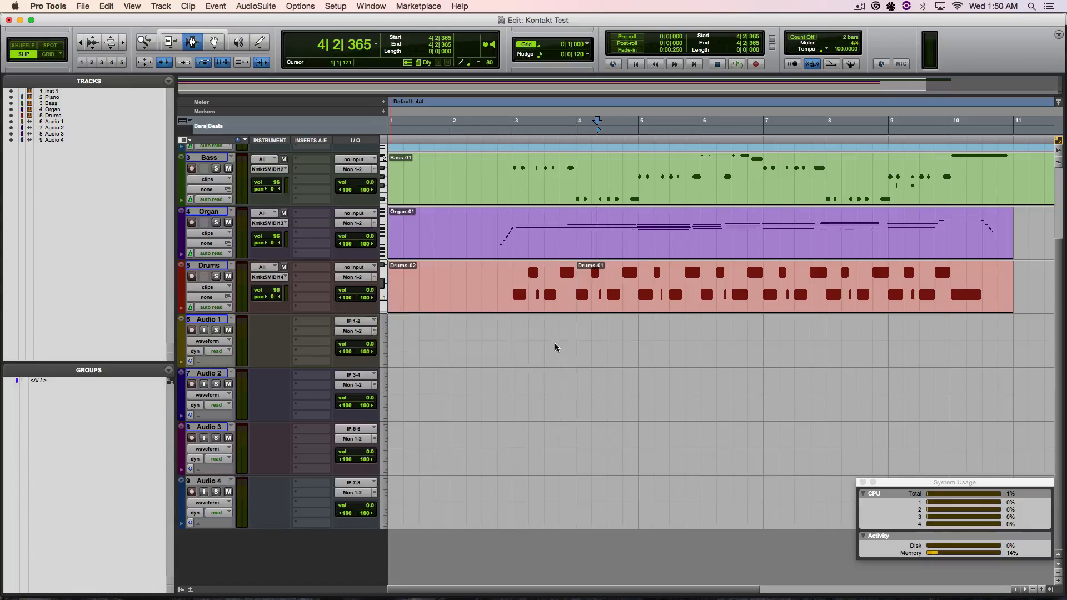
{"action": "left_click", "coordinate": [366, 375]}
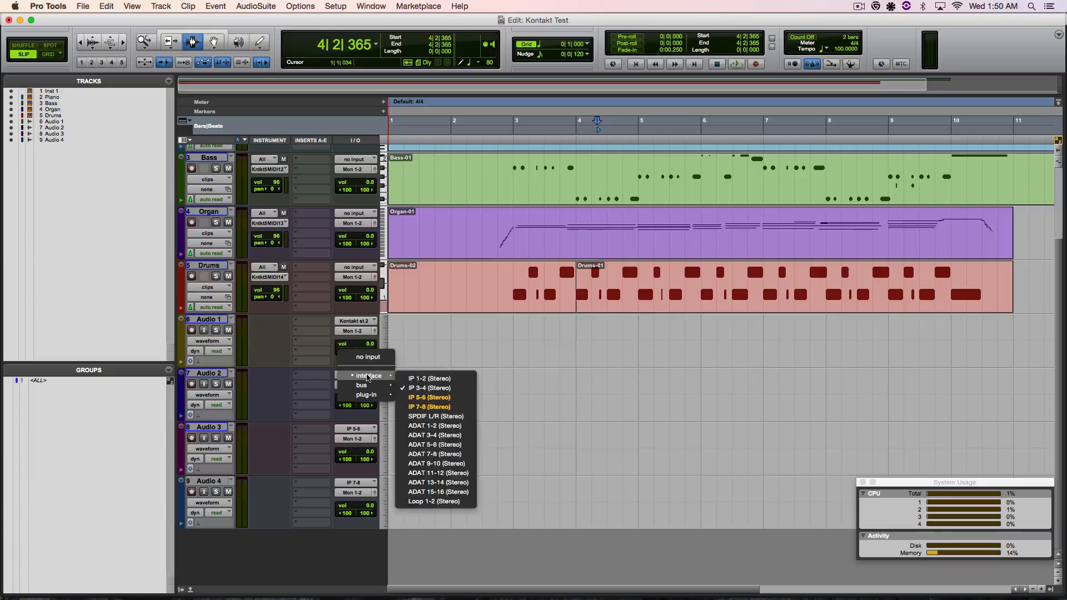
{"action": "mouse_move", "coordinate": [367, 395]}
{"action": "mouse_move", "coordinate": [461, 397]}
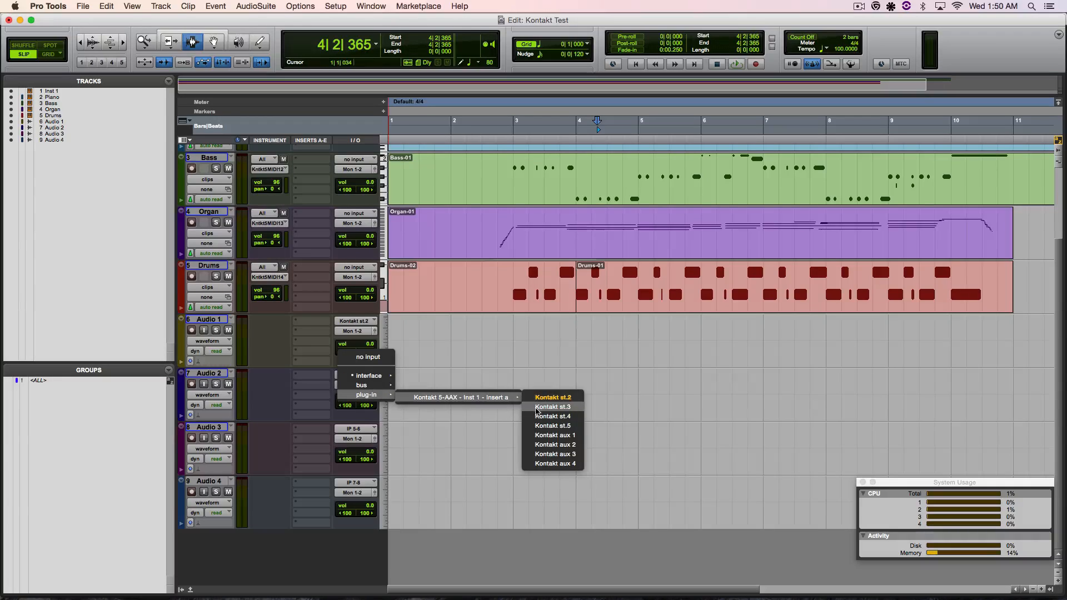
{"action": "left_click", "coordinate": [552, 407]}
- Set the input of Audio 3 to plug-in output Kontakt st.4 and the input of Audio 4 to Kontakt st.5
{"action": "left_click", "coordinate": [361, 431]}
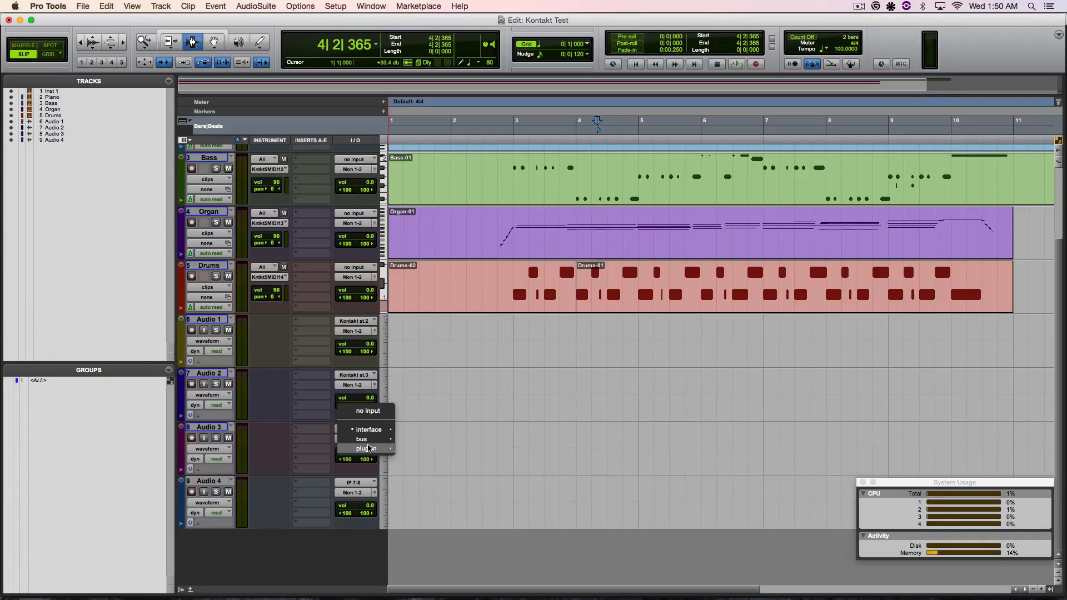
{"action": "mouse_move", "coordinate": [366, 448]}
{"action": "mouse_move", "coordinate": [462, 451]}
{"action": "left_click", "coordinate": [553, 470]}
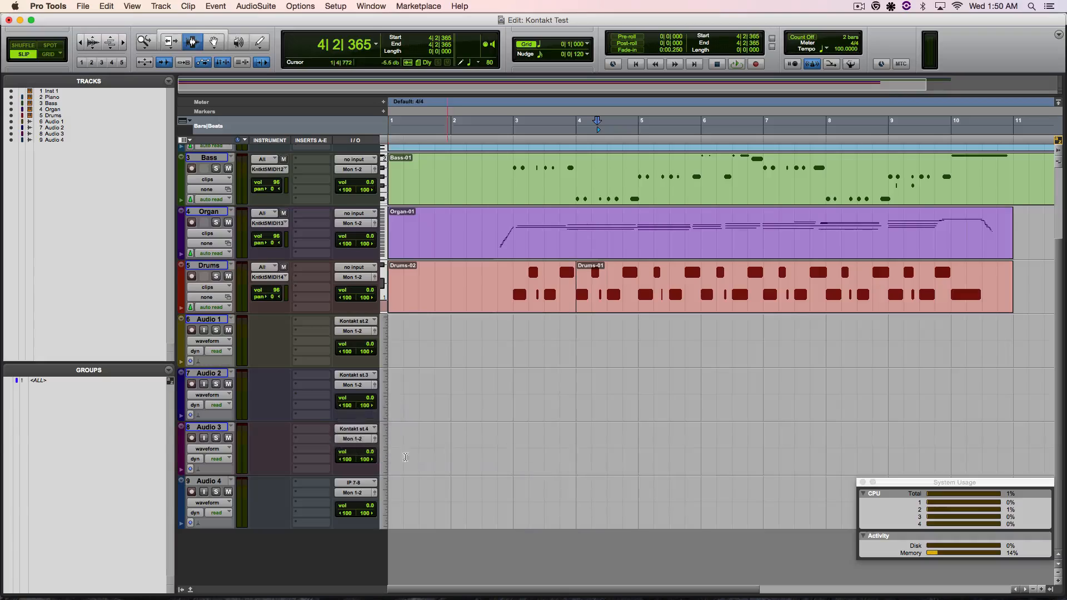
{"action": "left_click", "coordinate": [359, 483]}
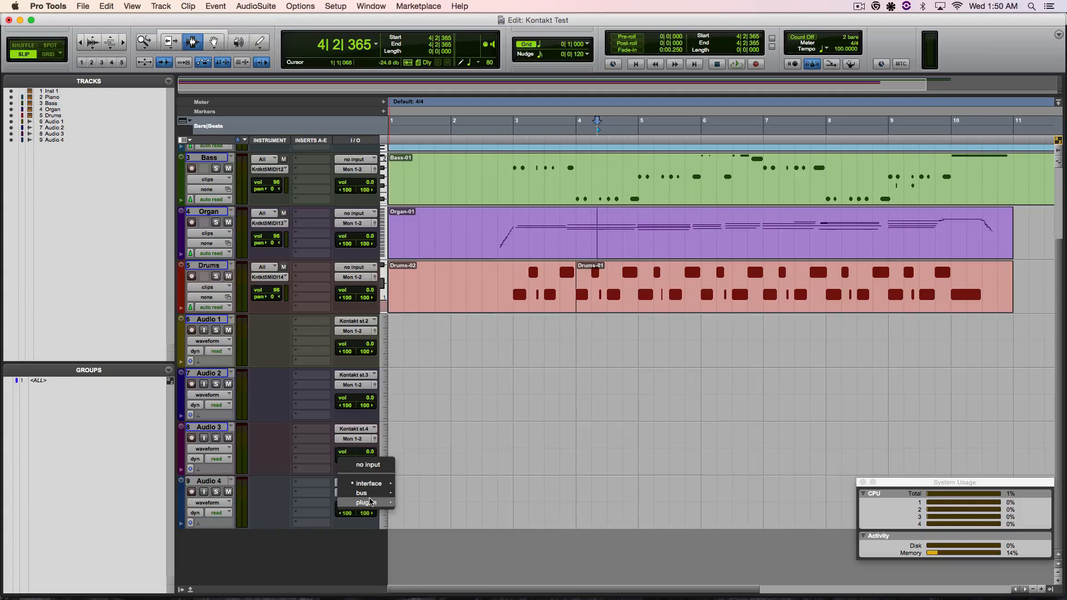
{"action": "mouse_move", "coordinate": [382, 503]}
{"action": "mouse_move", "coordinate": [523, 506]}
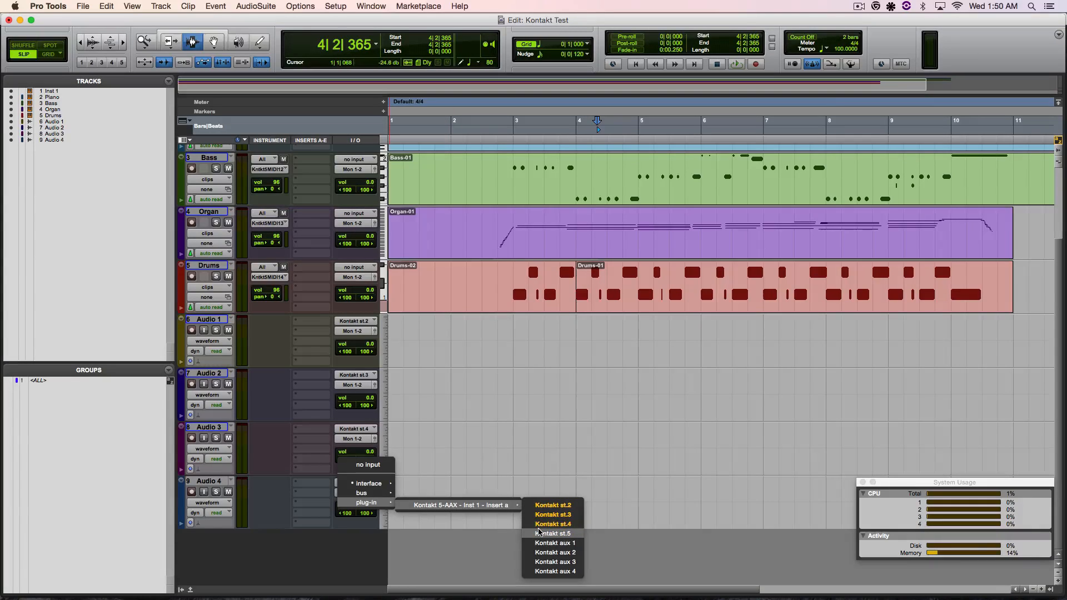
{"action": "left_click", "coordinate": [553, 533]}
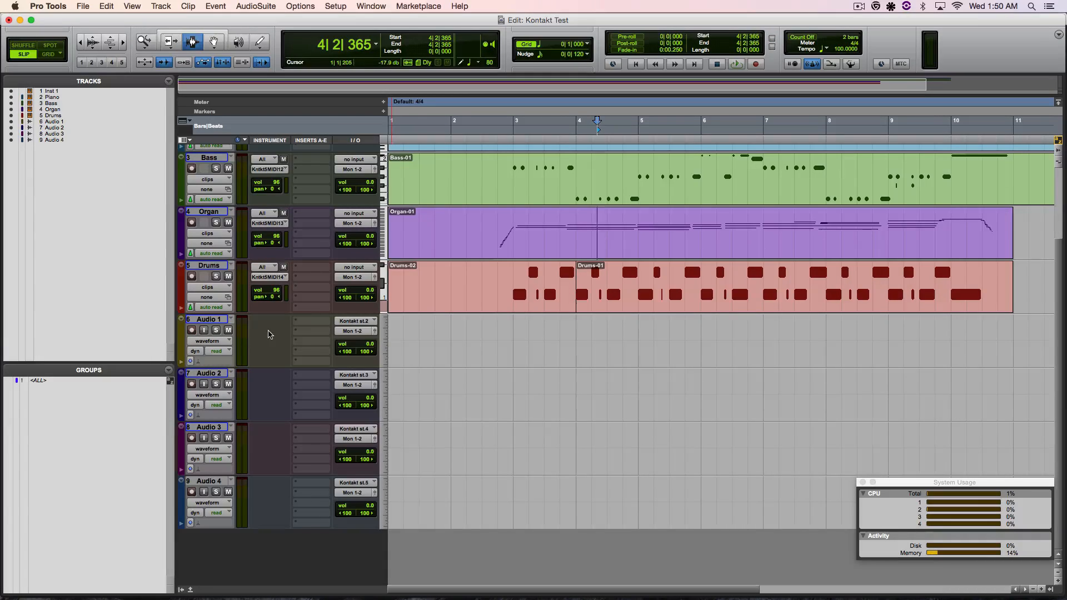
- Play the session briefly to check the audio tracks for incoming signal without input monitoring
{"action": "scroll", "coordinate": [416, 358], "scroll_direction": "up", "scroll_amount": 4}
{"action": "key", "text": "space"}
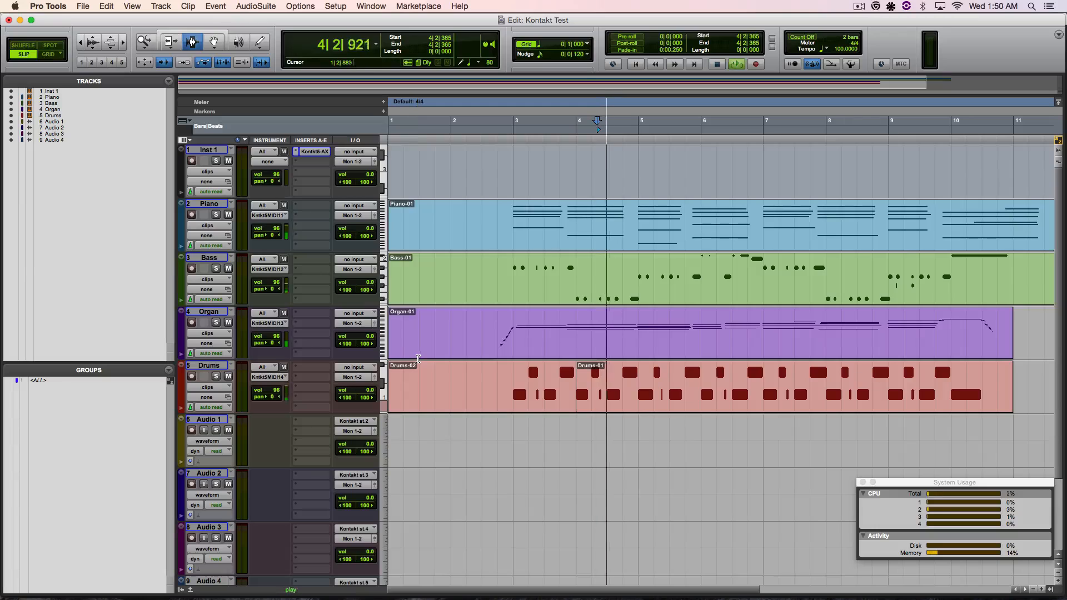
{"action": "scroll", "coordinate": [426, 355], "scroll_direction": "down", "scroll_amount": 4}
{"action": "key", "text": "space"}
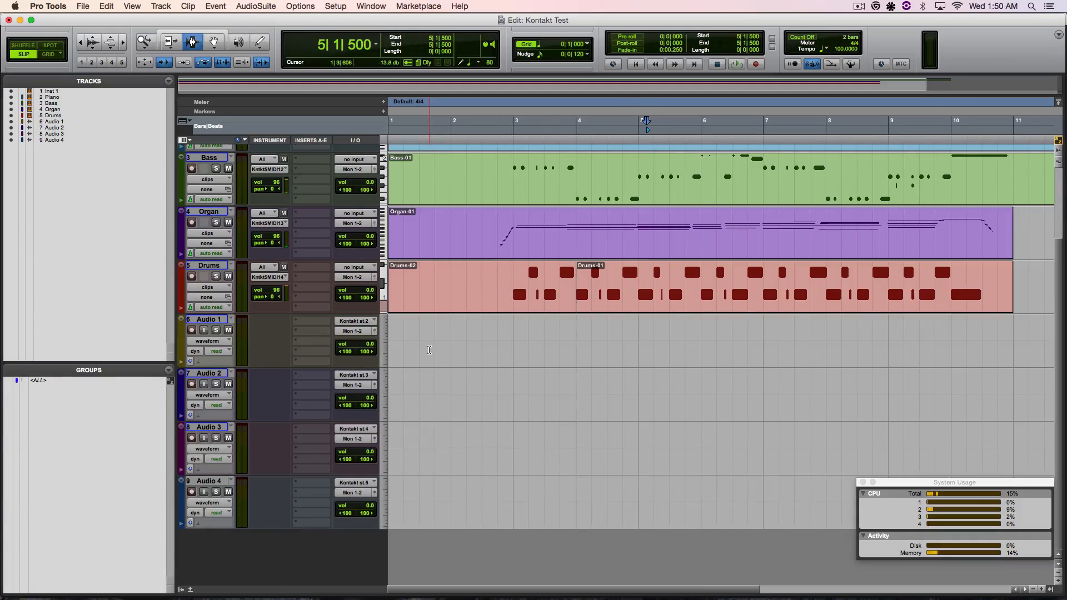
- Turn on input monitoring for Audio 1 and play the session to hear the instrument routed to it
{"action": "left_click", "coordinate": [204, 331]}
{"action": "key", "text": "space"}
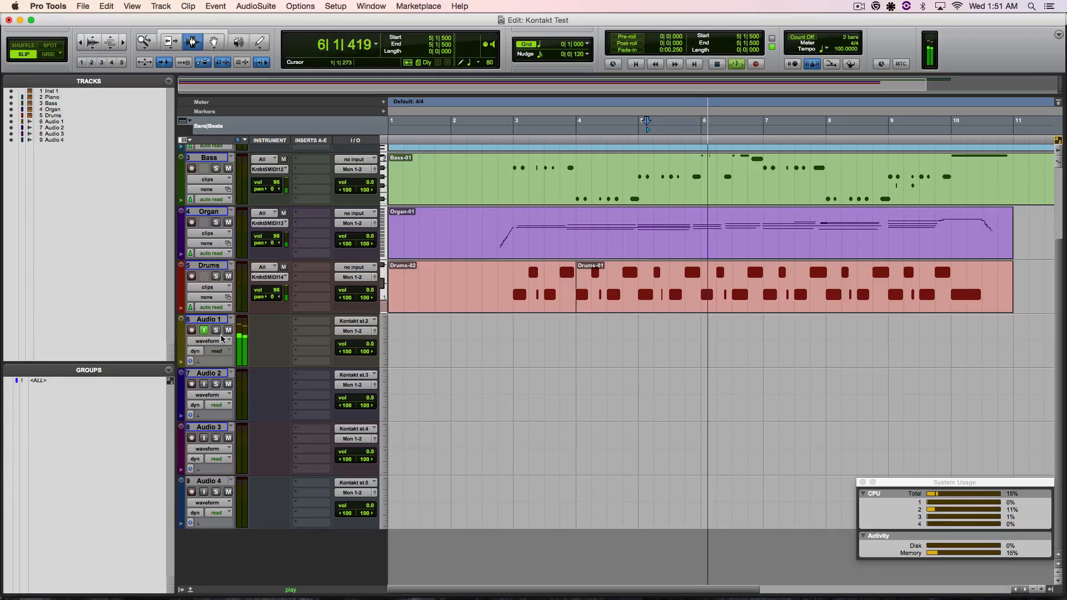
{"action": "key", "text": "space"}
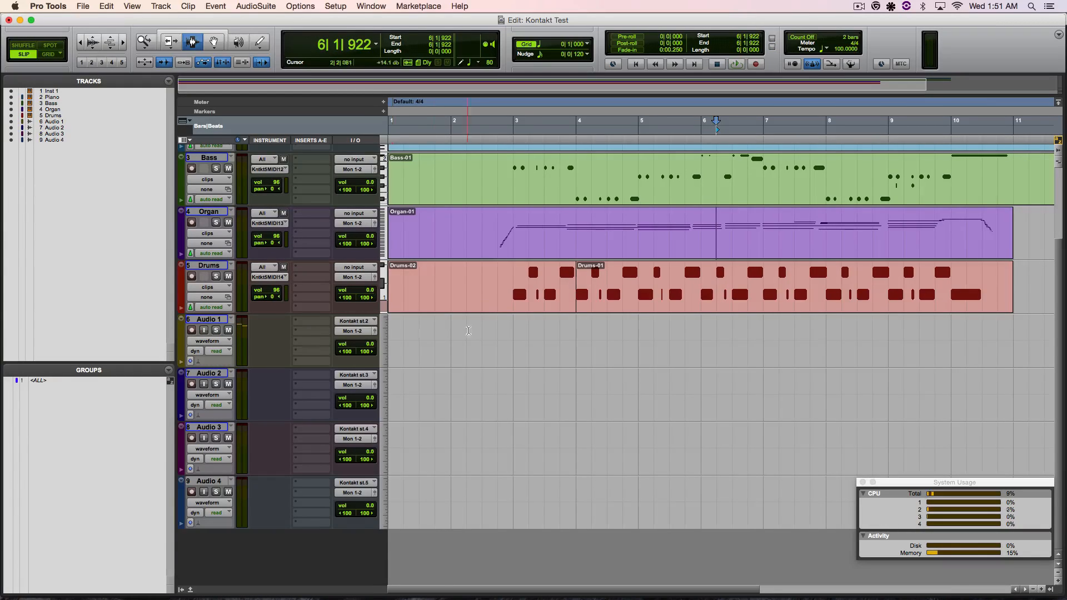
{"action": "scroll", "coordinate": [469, 331], "scroll_direction": "up", "scroll_amount": 3}
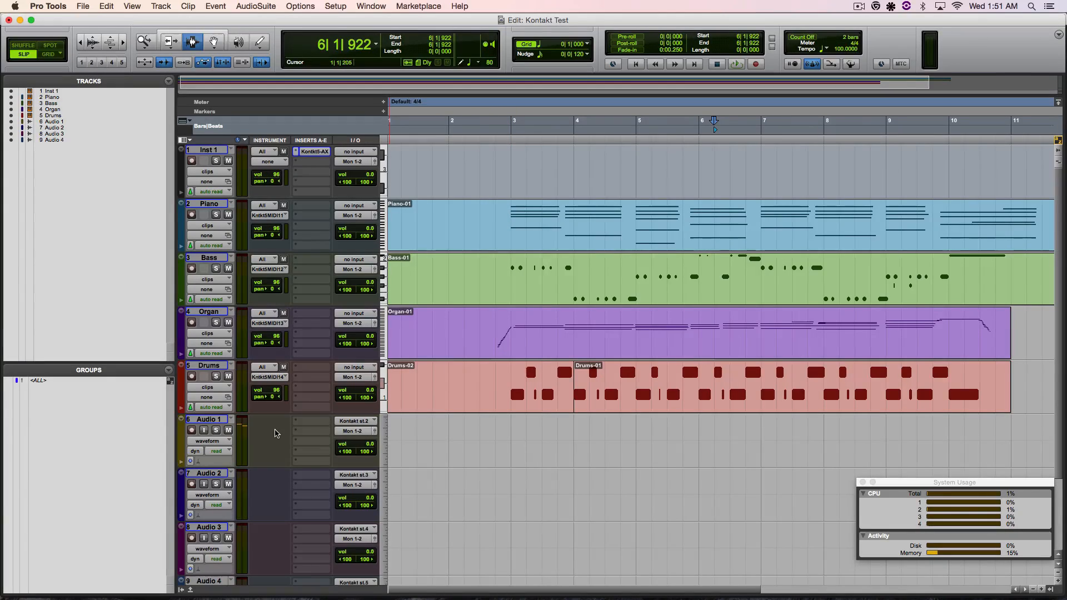
{"action": "scroll", "coordinate": [277, 433], "scroll_direction": "right", "scroll_amount": 1}
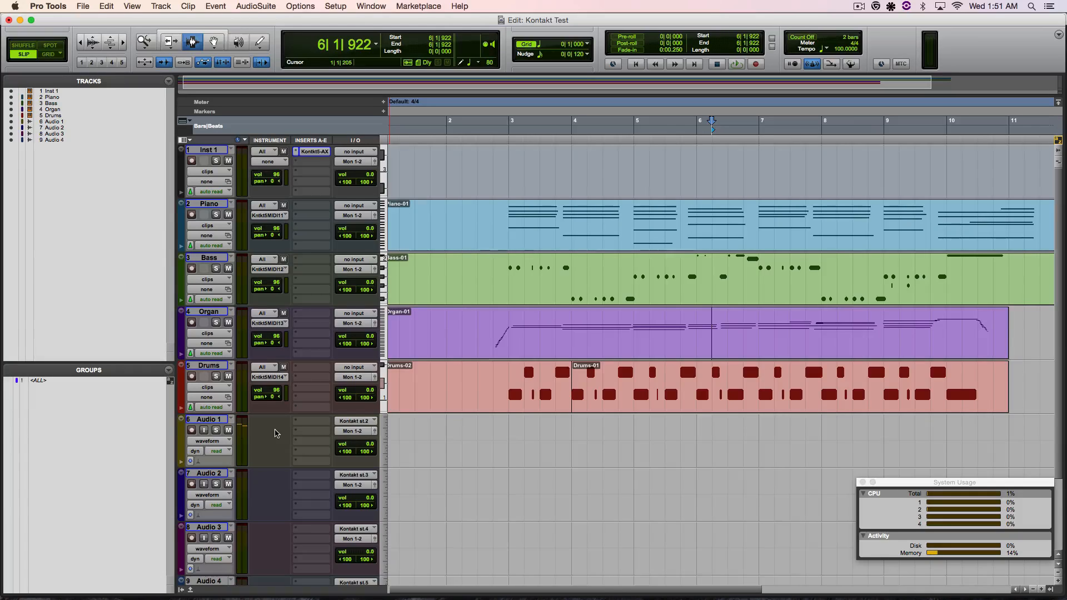
{"action": "scroll", "coordinate": [277, 433], "scroll_direction": "down", "scroll_amount": 3}
{"action": "left_click", "coordinate": [157, 7]}
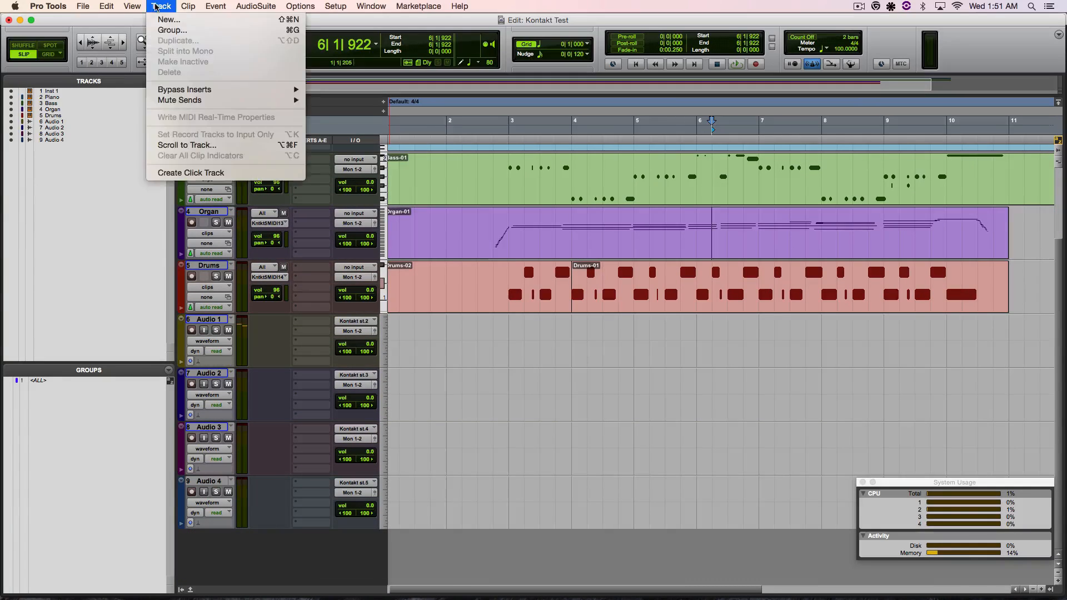
{"action": "mouse_move", "coordinate": [132, 6]}
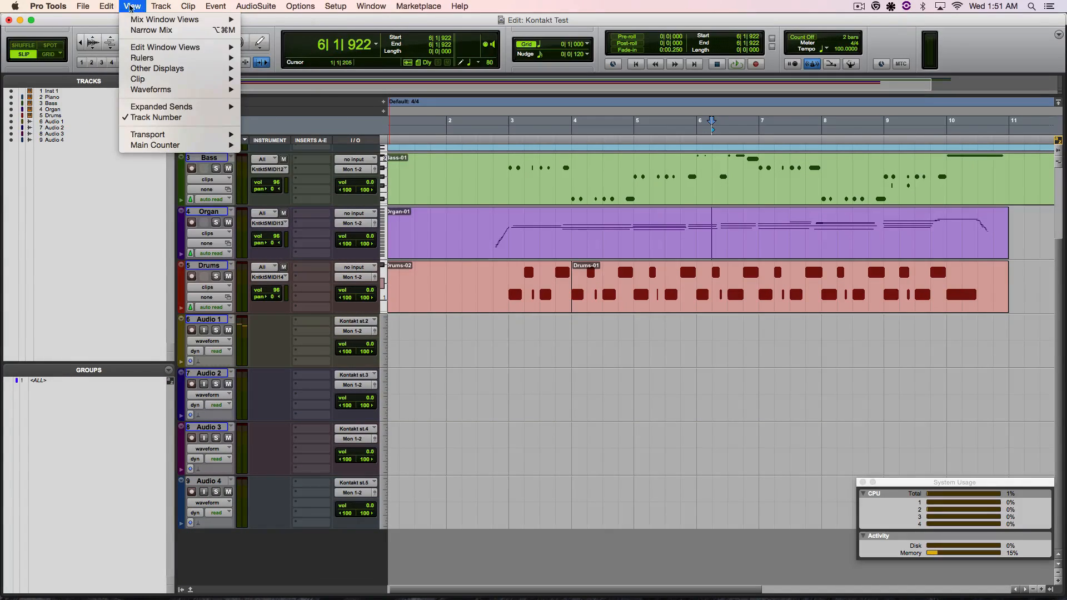
{"action": "left_click", "coordinate": [263, 351]}
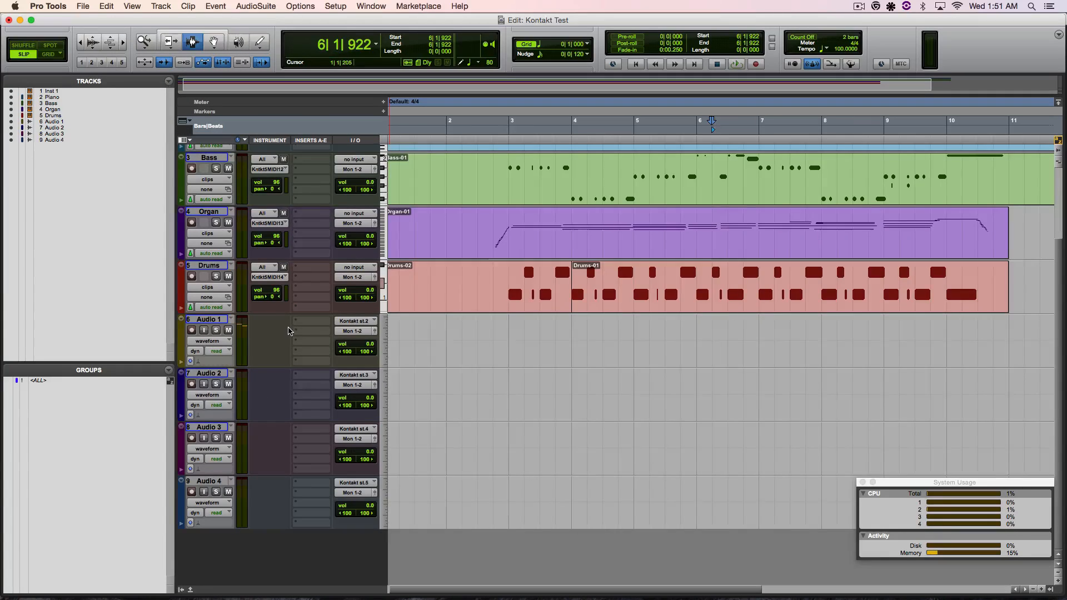
{"action": "scroll", "coordinate": [289, 332], "scroll_direction": "up", "scroll_amount": 5}
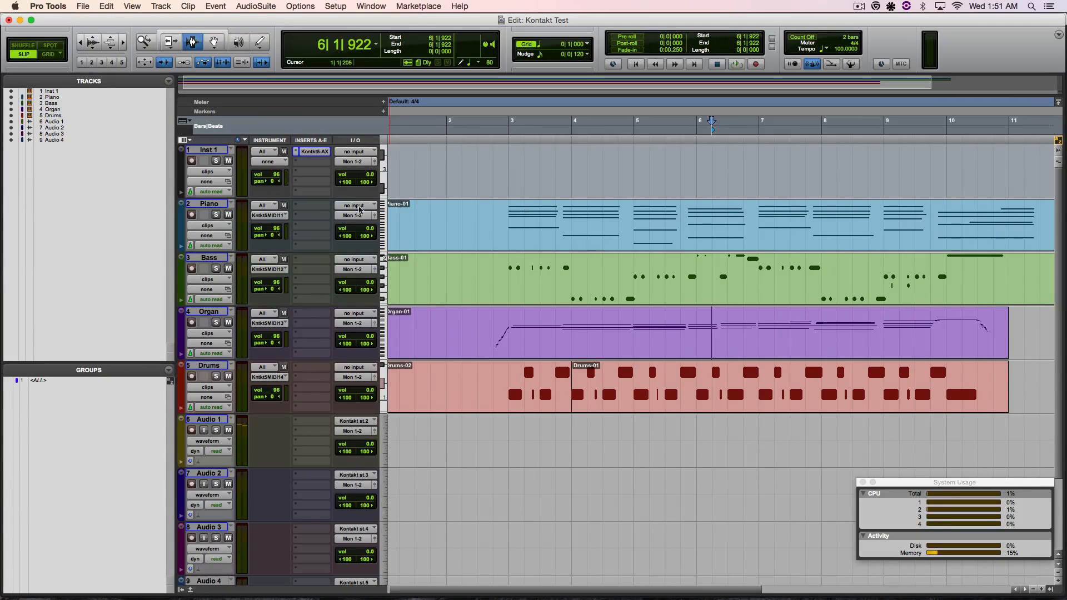
- Set the Piano track's input to plug-in output Kontakt st.2 and the Bass track's input to Kontakt st.3
{"action": "left_click", "coordinate": [359, 209]}
{"action": "mouse_move", "coordinate": [373, 247]}
{"action": "mouse_move", "coordinate": [493, 251]}
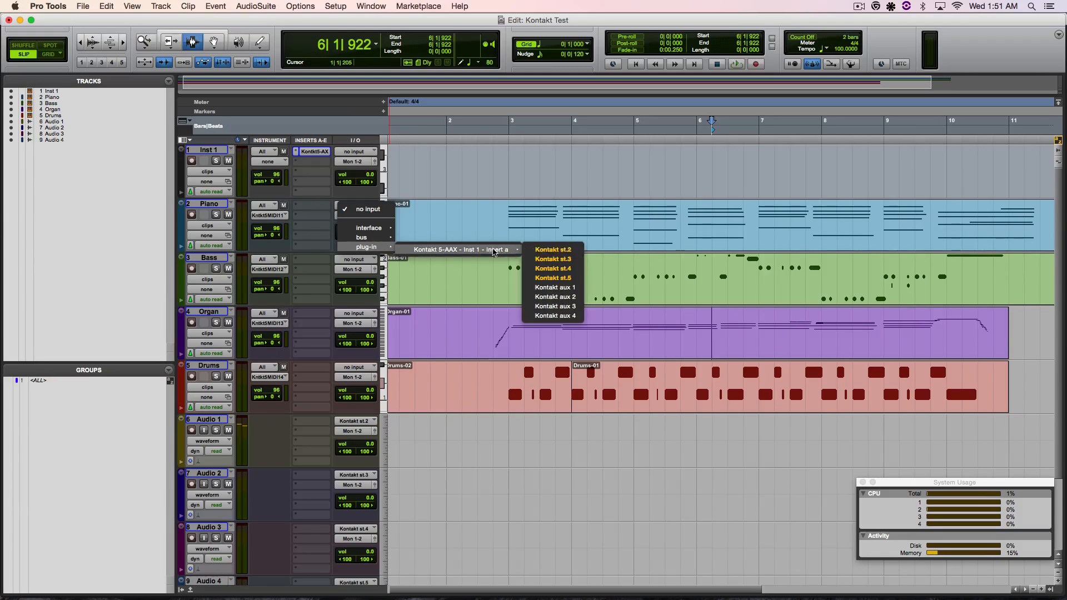
{"action": "left_click", "coordinate": [398, 221]}
{"action": "left_click", "coordinate": [356, 259]}
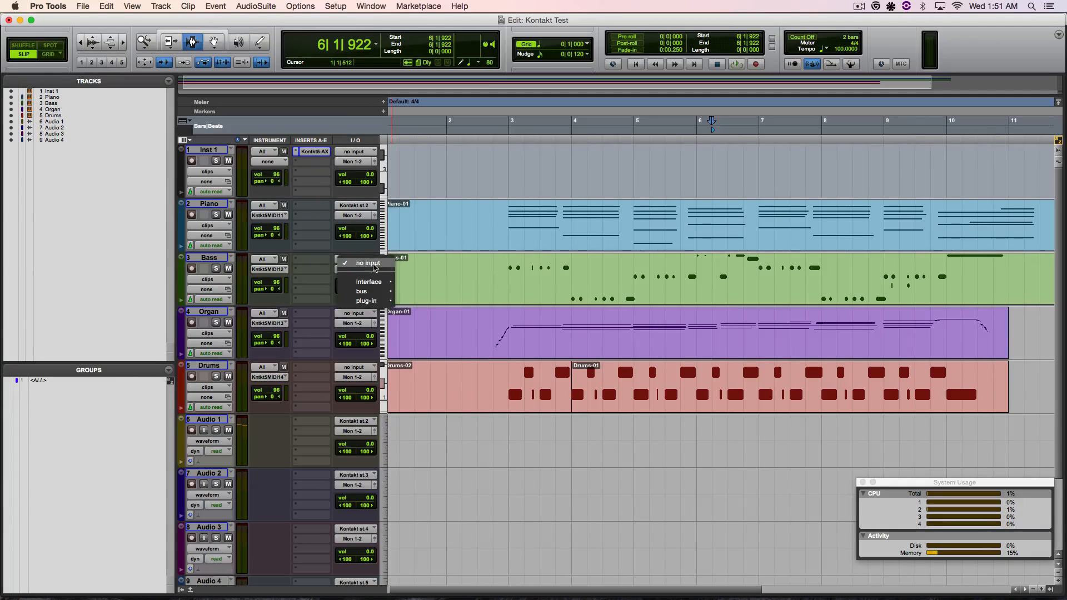
{"action": "mouse_move", "coordinate": [371, 300]}
{"action": "mouse_move", "coordinate": [490, 304]}
{"action": "left_click", "coordinate": [526, 313]}
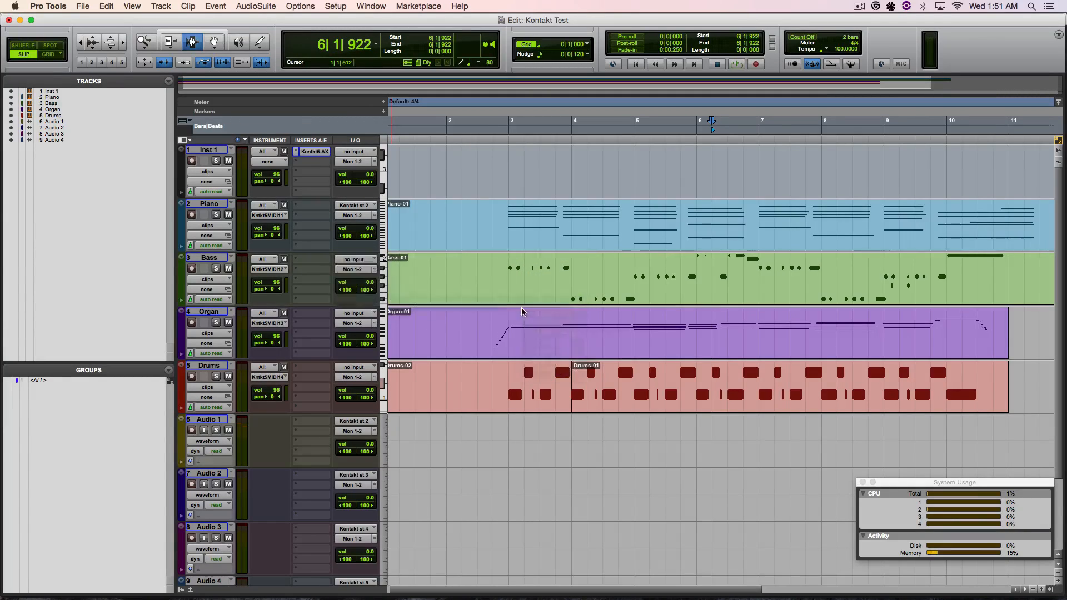
- Set the Organ track's input to plug-in output Kontakt st.4 and the Drums track's input to Kontakt st.5
{"action": "left_click", "coordinate": [360, 314]}
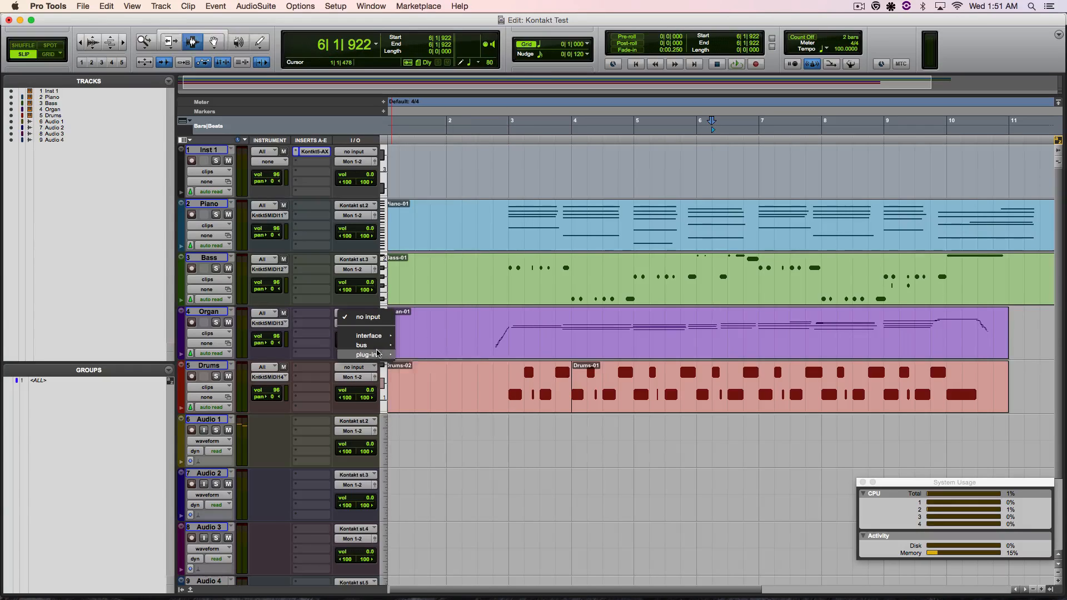
{"action": "mouse_move", "coordinate": [378, 355]}
{"action": "mouse_move", "coordinate": [497, 358]}
{"action": "left_click", "coordinate": [537, 376]}
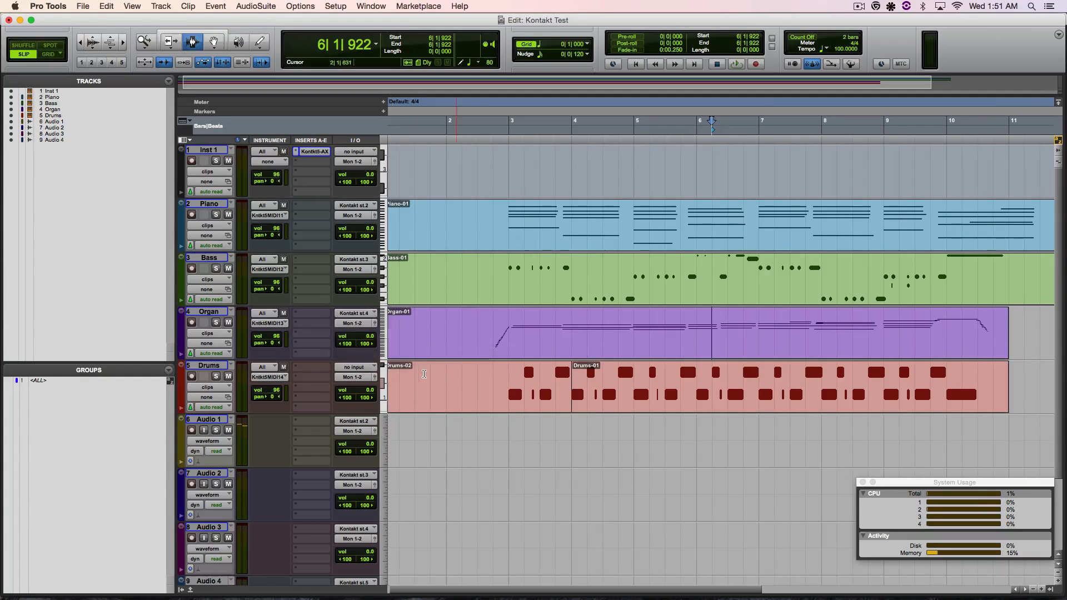
{"action": "left_click", "coordinate": [360, 368]}
{"action": "mouse_move", "coordinate": [368, 408]}
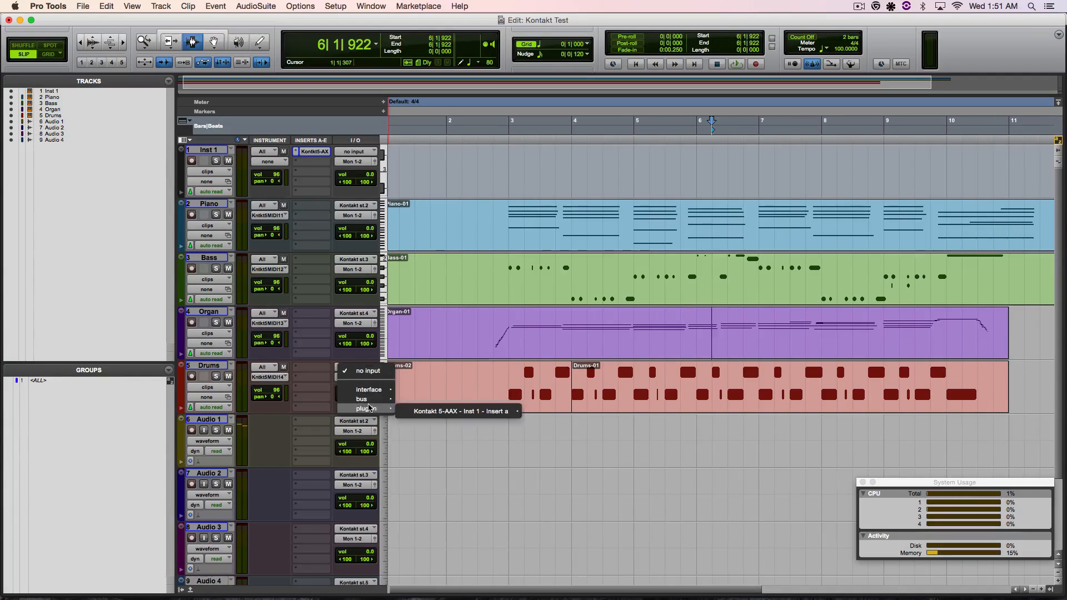
{"action": "mouse_move", "coordinate": [467, 413]}
{"action": "left_click", "coordinate": [577, 439]}
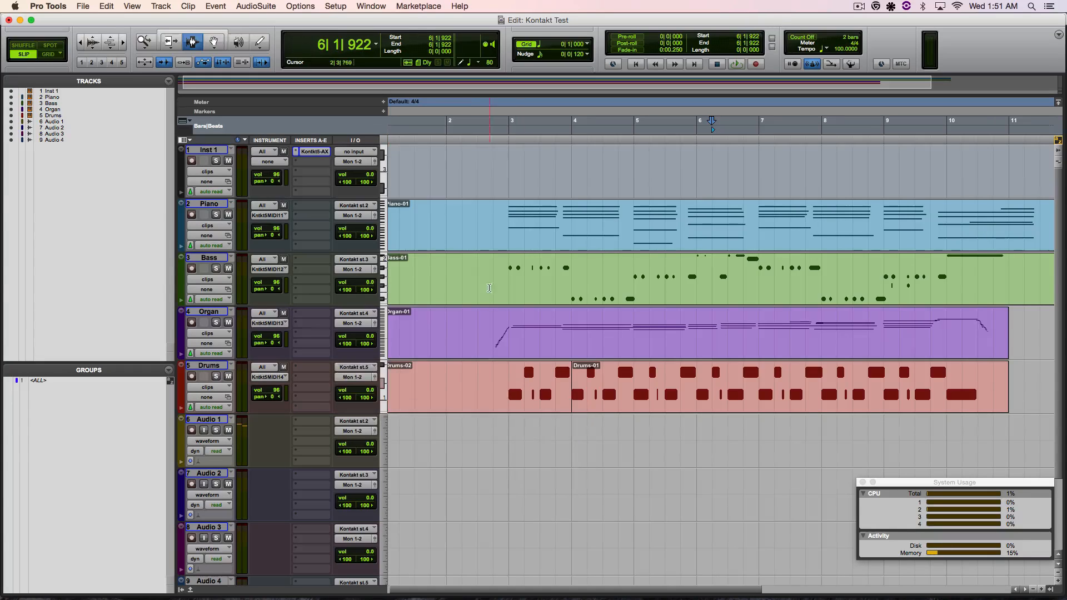
- Play the session briefly from before bar 3 to check the signal on the Piano, Bass, Organ and Drums tracks
{"action": "left_click", "coordinate": [499, 215]}
{"action": "key", "text": "space"}
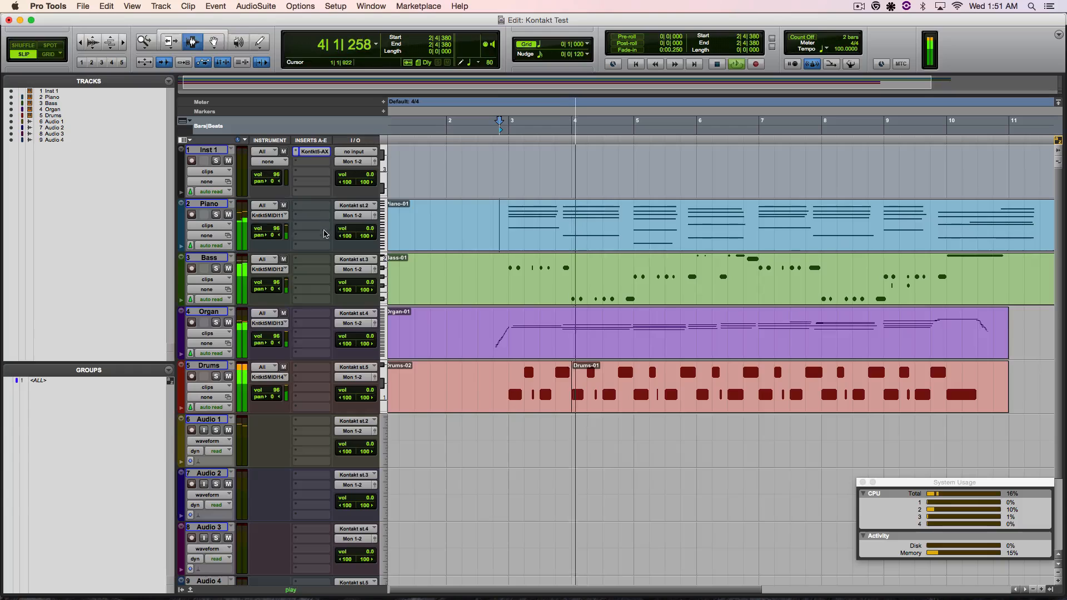
{"action": "key", "text": "space"}
- Insert a stereo CLA-76 compressor on the Piano track and adjust its output while the session plays
{"action": "left_click", "coordinate": [314, 209]}
{"action": "mouse_move", "coordinate": [350, 228]}
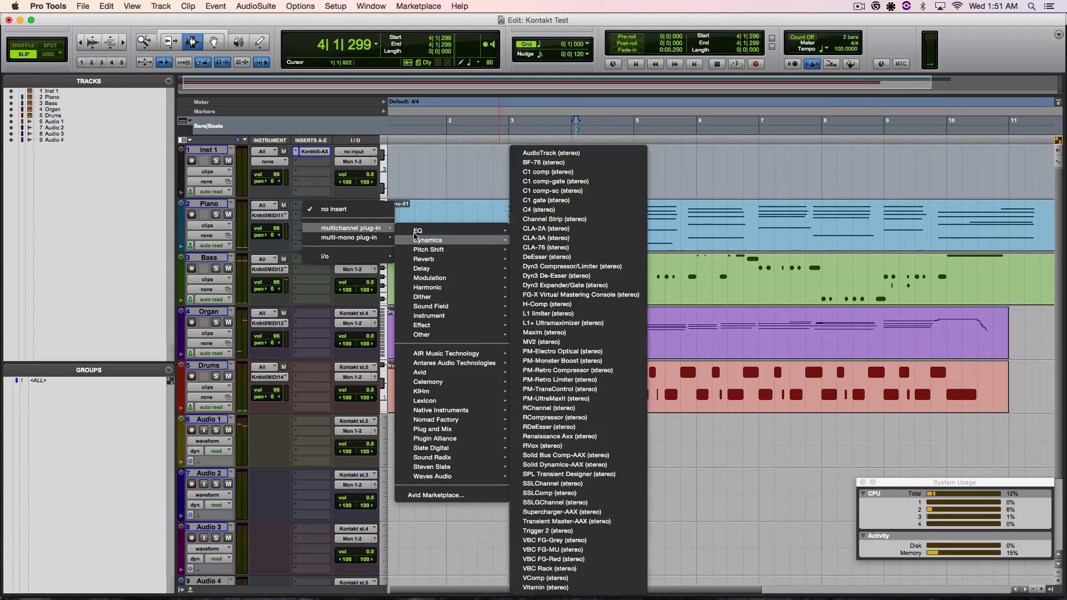
{"action": "mouse_move", "coordinate": [418, 243]}
{"action": "left_click", "coordinate": [544, 259]}
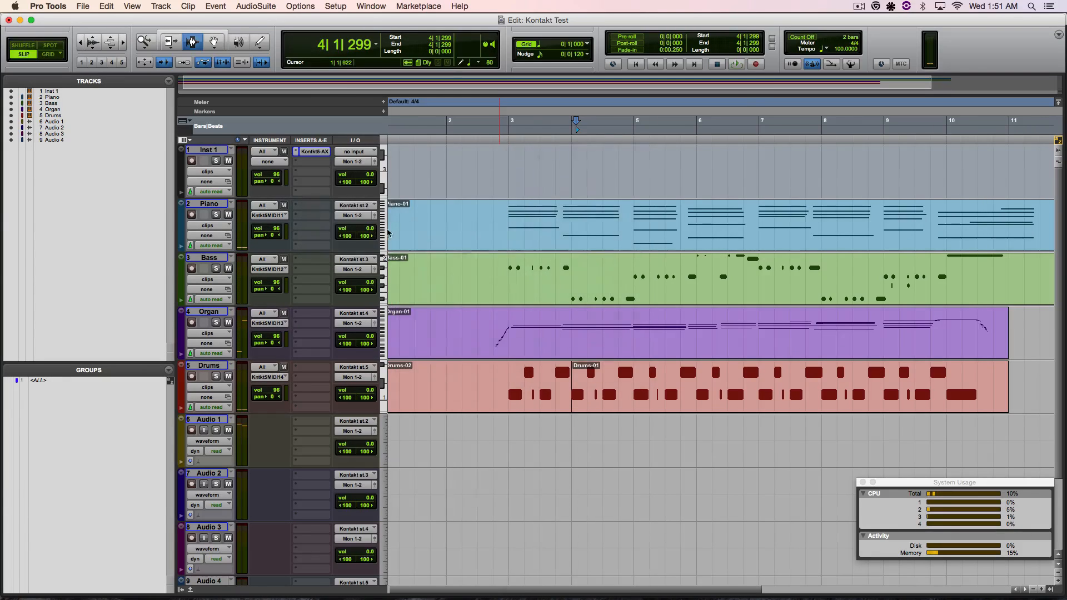
{"action": "key", "text": "space"}
{"action": "mouse_move", "coordinate": [474, 159]}
{"action": "left_mouse_down"}
{"action": "mouse_move", "coordinate": [474, 146]}
{"action": "mouse_move", "coordinate": [474, 189]}
{"action": "mouse_move", "coordinate": [474, 167]}
{"action": "left_mouse_up"}
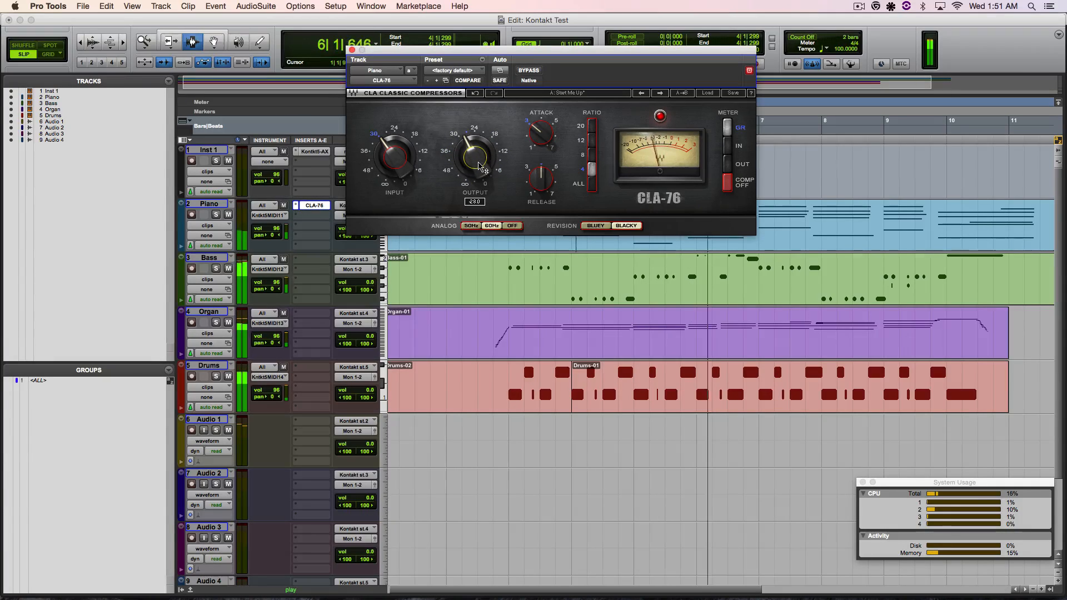
{"action": "key", "text": "space"}
{"action": "left_click", "coordinate": [352, 50]}
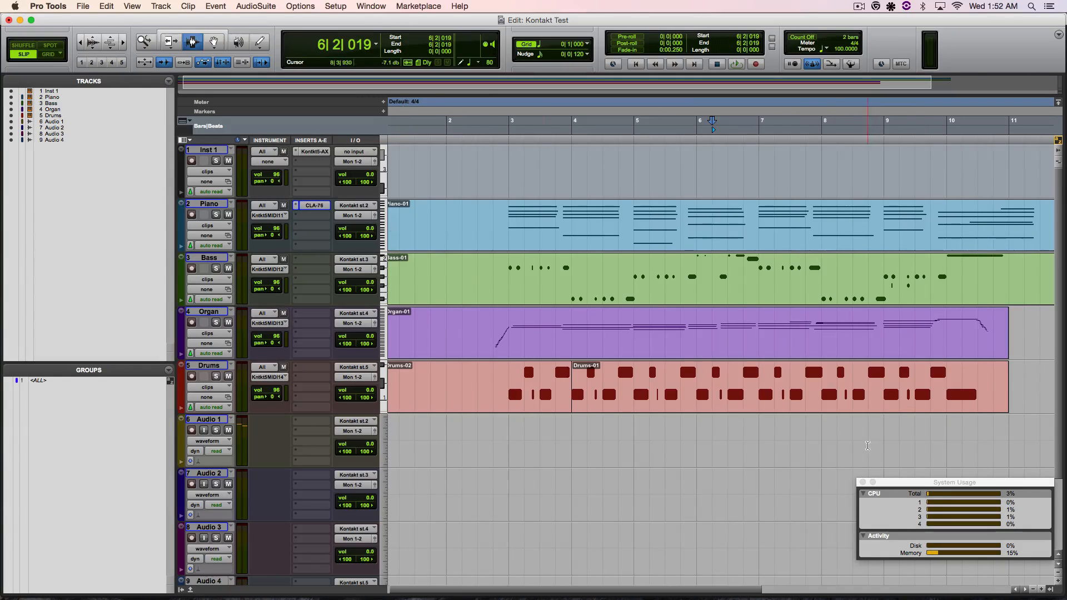
- Remove the CLA-76 insert and the MIDI output assignment from the Piano track, and play the session
{"action": "left_click_drag", "start_coordinate": [920, 486], "coordinate": [754, 60]}
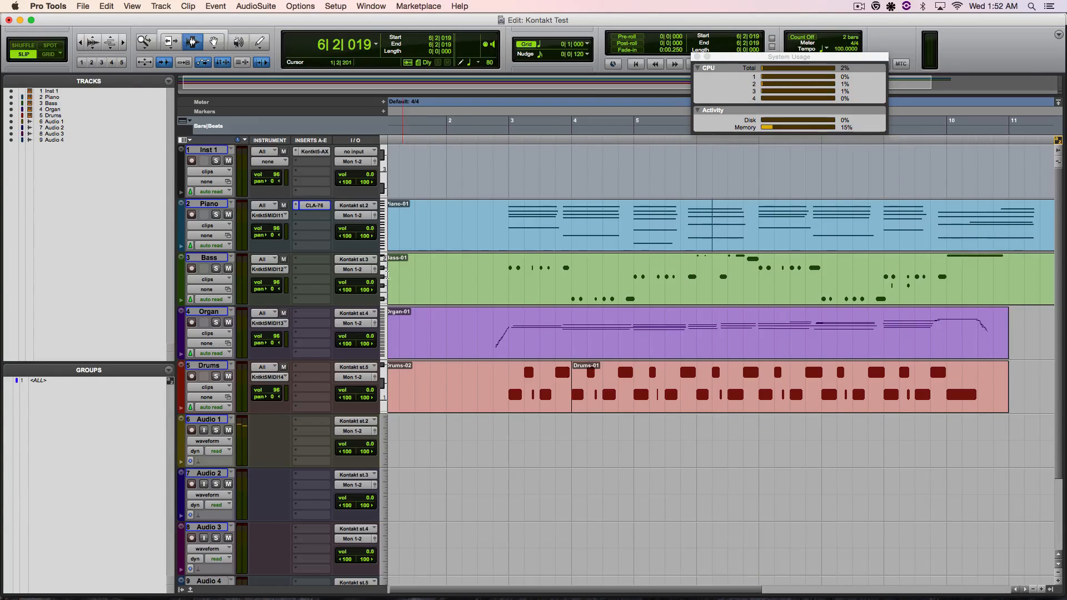
{"action": "left_click", "coordinate": [295, 206]}
{"action": "left_click", "coordinate": [314, 206]}
{"action": "left_click", "coordinate": [479, 225]}
{"action": "key", "text": "space"}
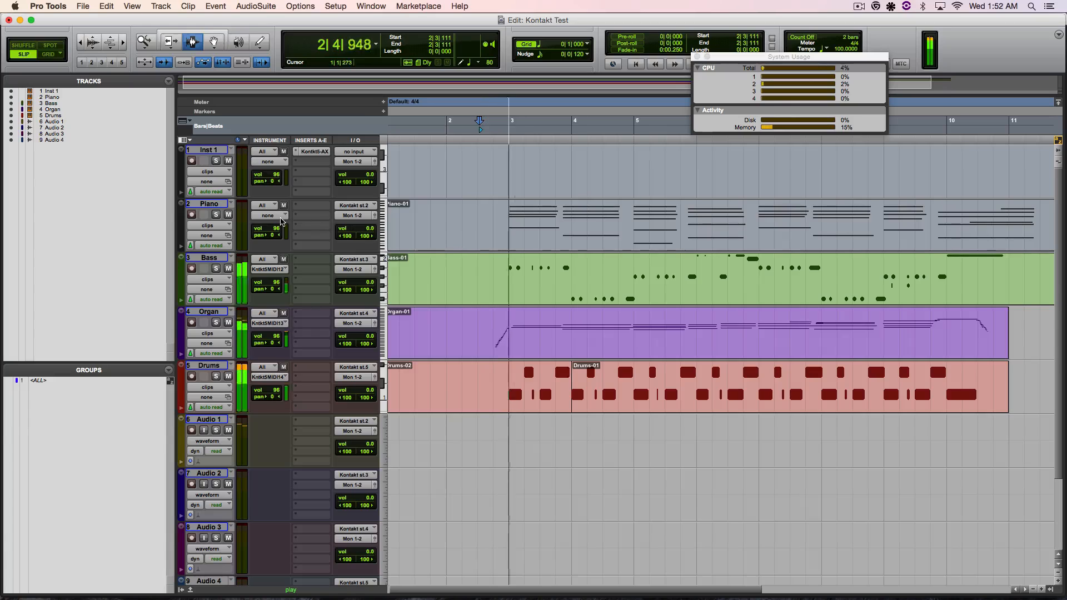
- Try routing the Piano track's MIDI output to Kontakt 5 MIDI in 1, channel-2
{"action": "left_click", "coordinate": [278, 219]}
{"action": "mouse_move", "coordinate": [328, 237]}
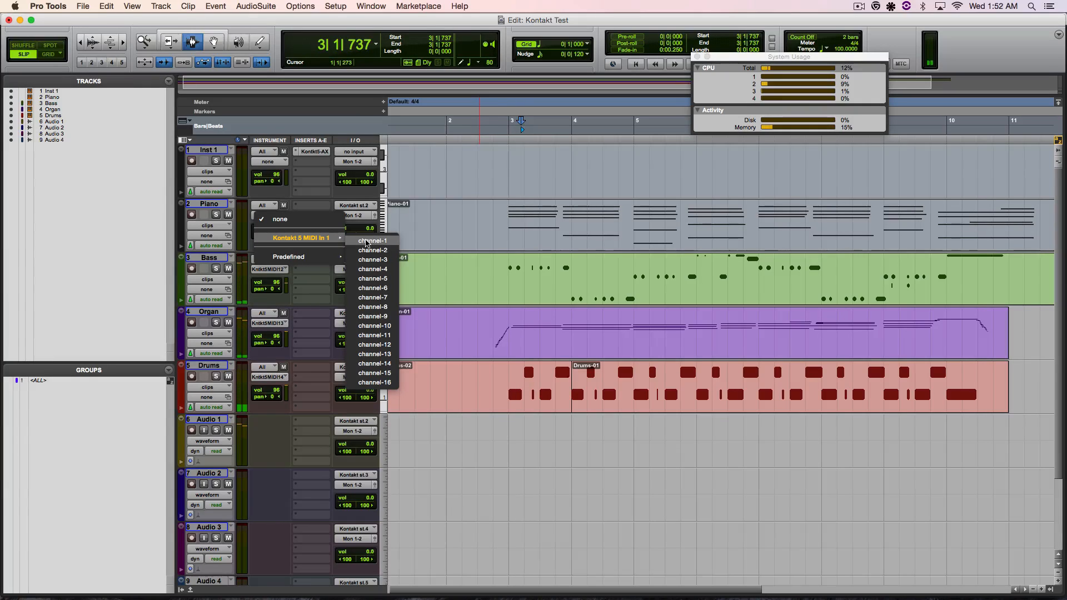
{"action": "left_click", "coordinate": [366, 251]}
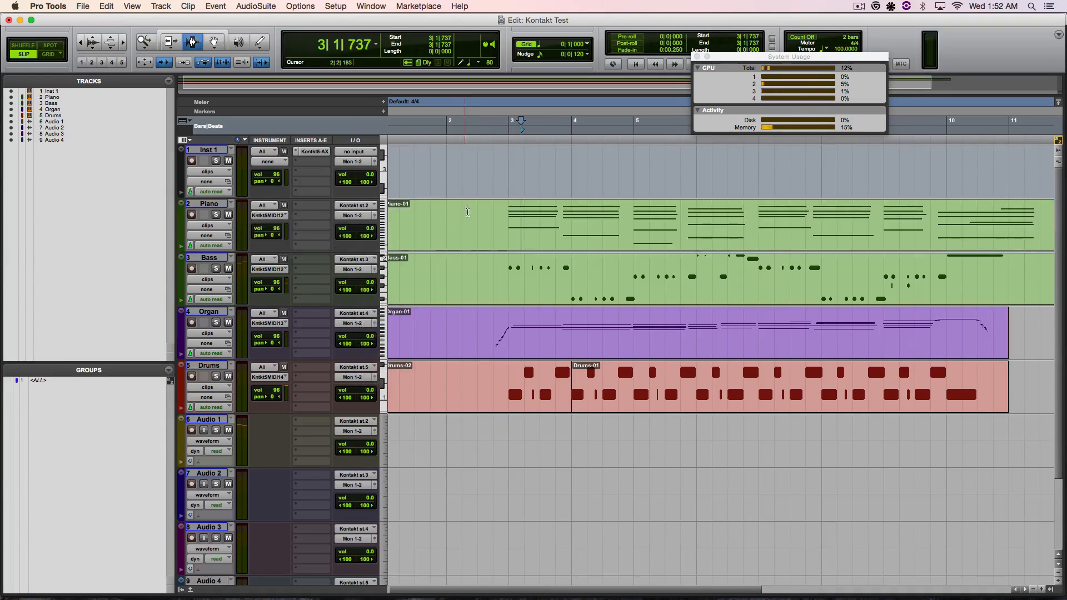
- Set the Piano track's MIDI output to Kontakt 5 MIDI in 1, channel-1
{"action": "left_click", "coordinate": [281, 215]}
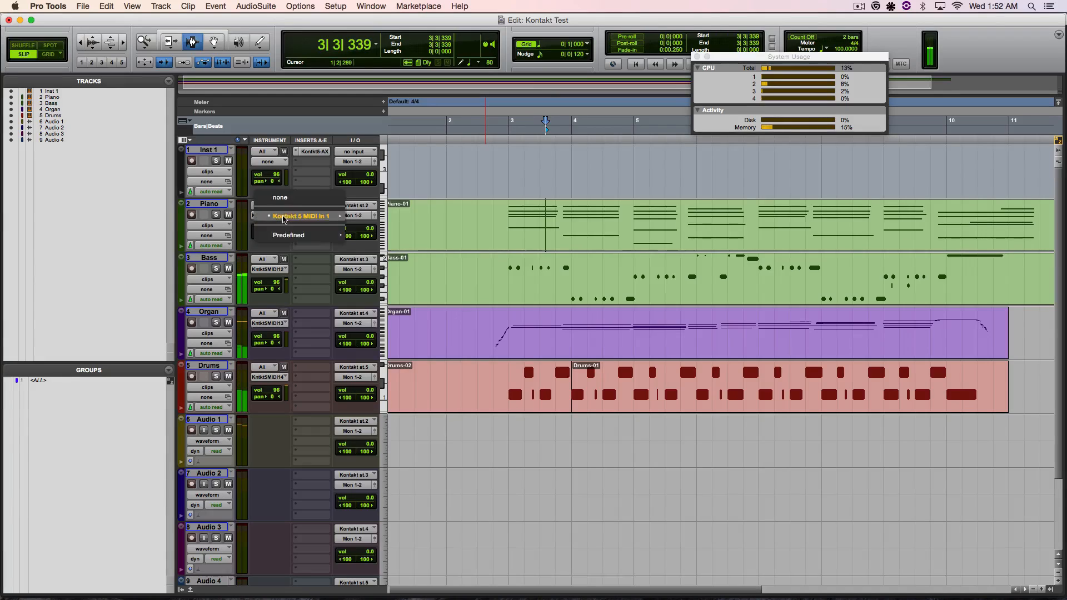
{"action": "mouse_move", "coordinate": [283, 218]}
{"action": "left_click", "coordinate": [361, 216]}
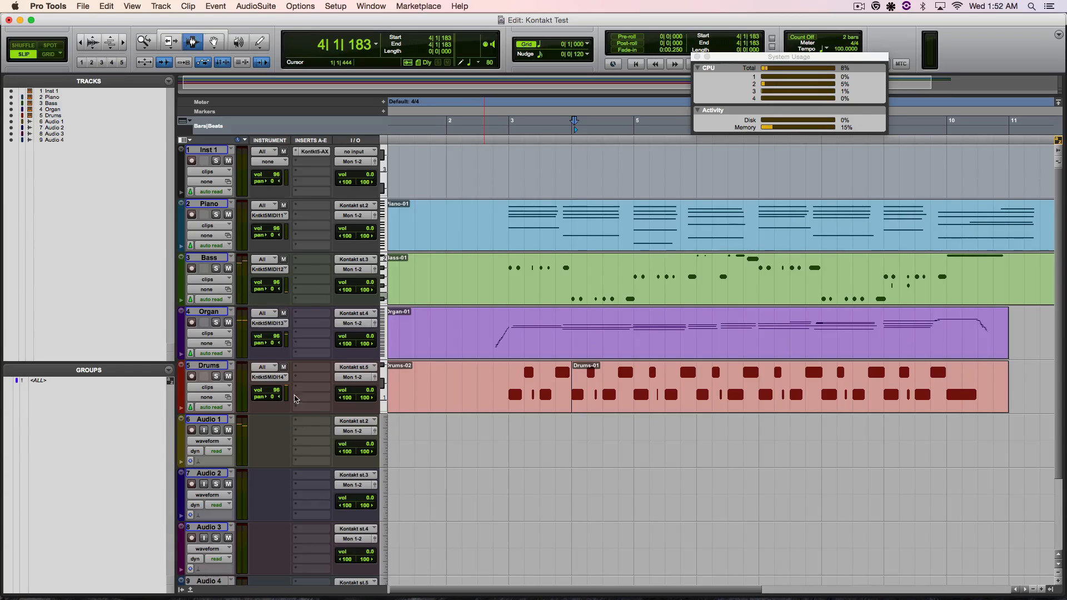
- Set the inputs of the Piano and Bass instrument tracks to no input
{"action": "scroll", "coordinate": [298, 387], "scroll_direction": "down", "scroll_amount": 1}
{"action": "scroll", "coordinate": [298, 387], "scroll_direction": "up", "scroll_amount": 1}
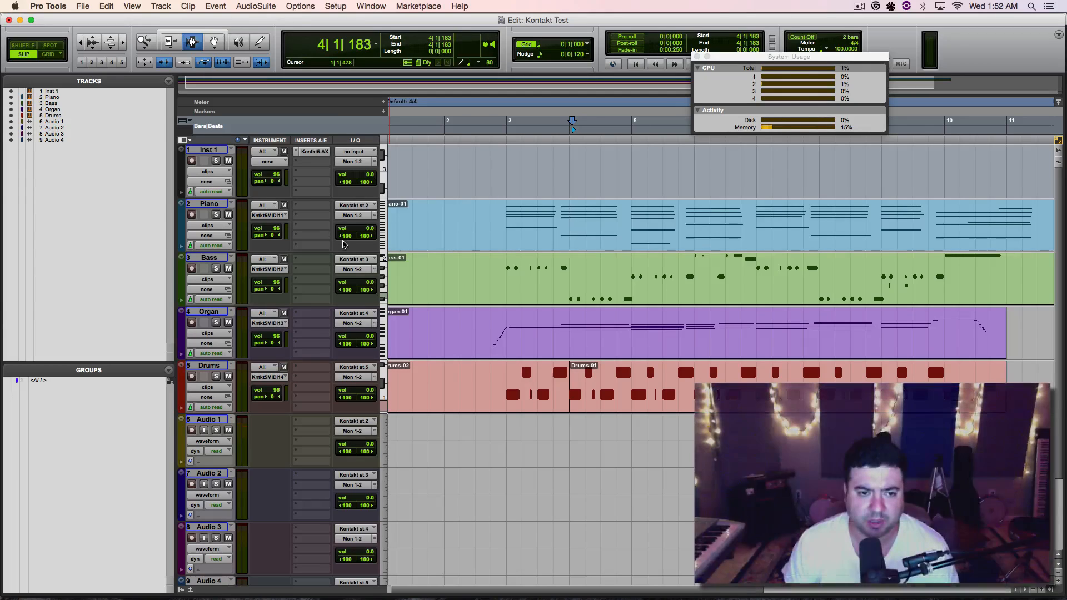
{"action": "left_click", "coordinate": [347, 208]}
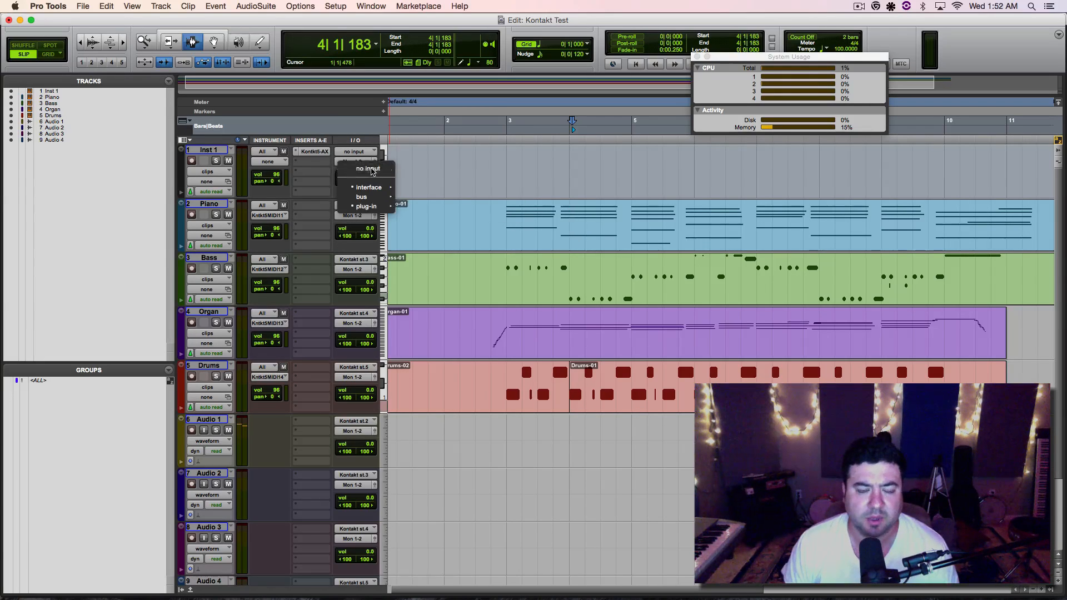
{"action": "left_click", "coordinate": [368, 170]}
{"action": "left_click", "coordinate": [351, 260]}
{"action": "left_click", "coordinate": [368, 222]}
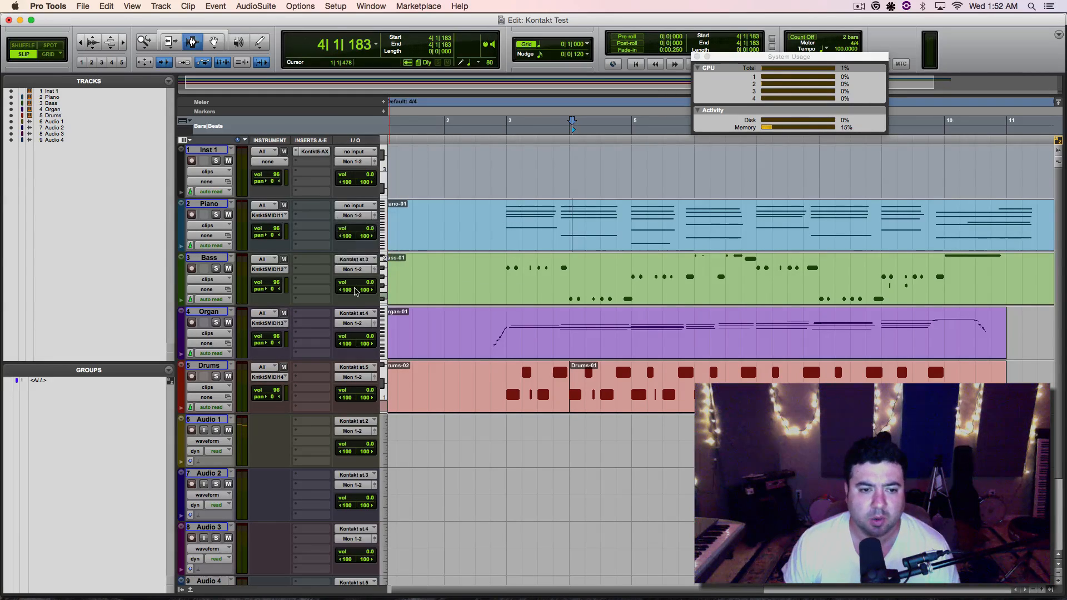
- Set the inputs of the Organ and Drums instrument tracks to no input
{"action": "left_click", "coordinate": [351, 314]}
{"action": "left_click", "coordinate": [368, 277]}
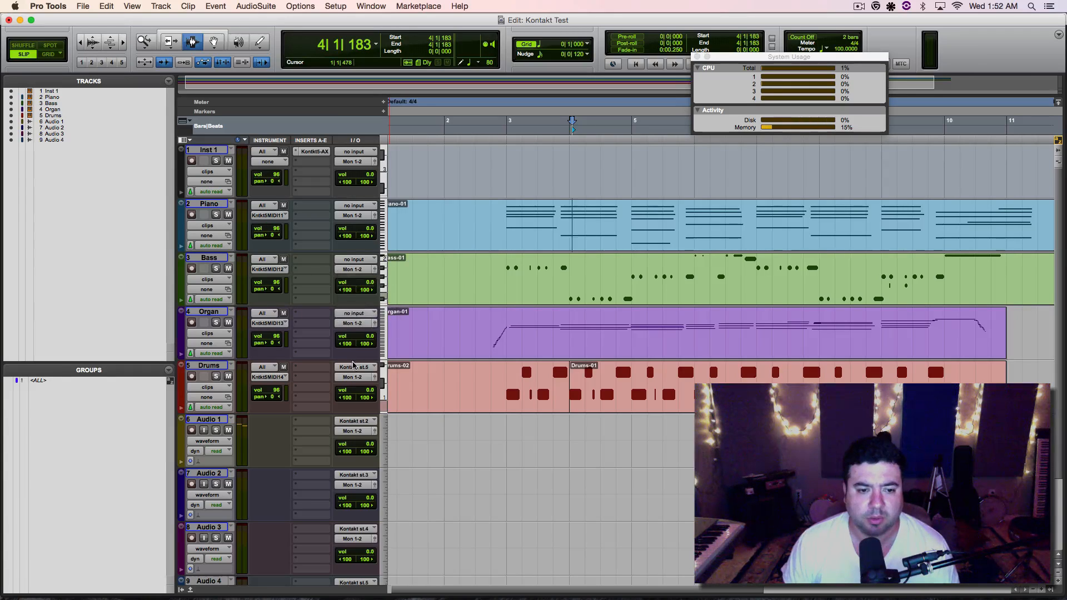
{"action": "left_click", "coordinate": [353, 367]}
{"action": "left_click", "coordinate": [365, 331]}
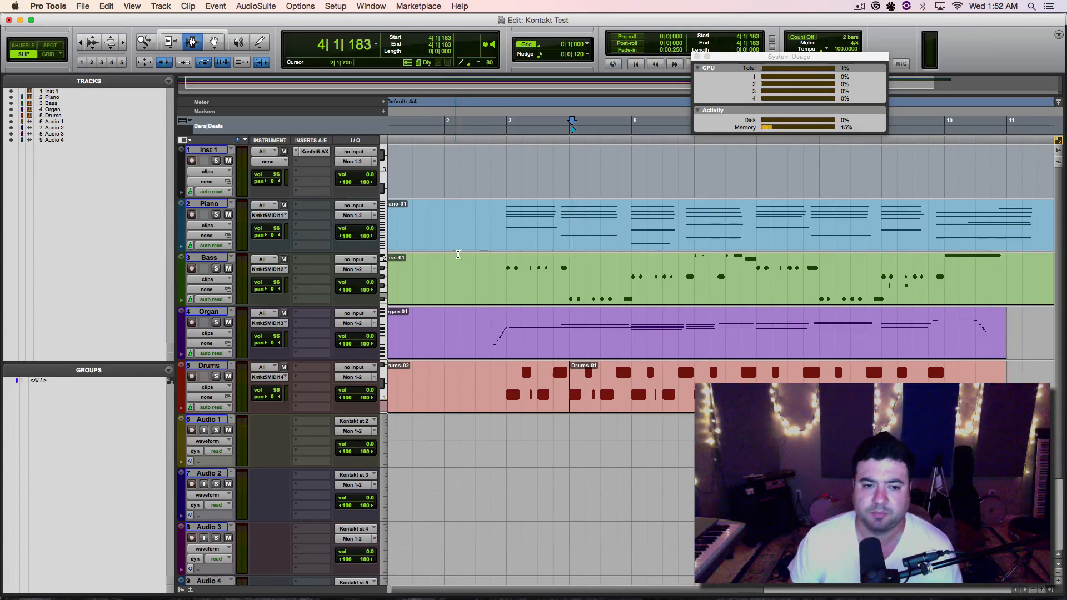
- Record-enable and input-monitor Audio 1 through Audio 4, and play the session to hear the Kontakt outputs through them
{"action": "key", "text": "space"}
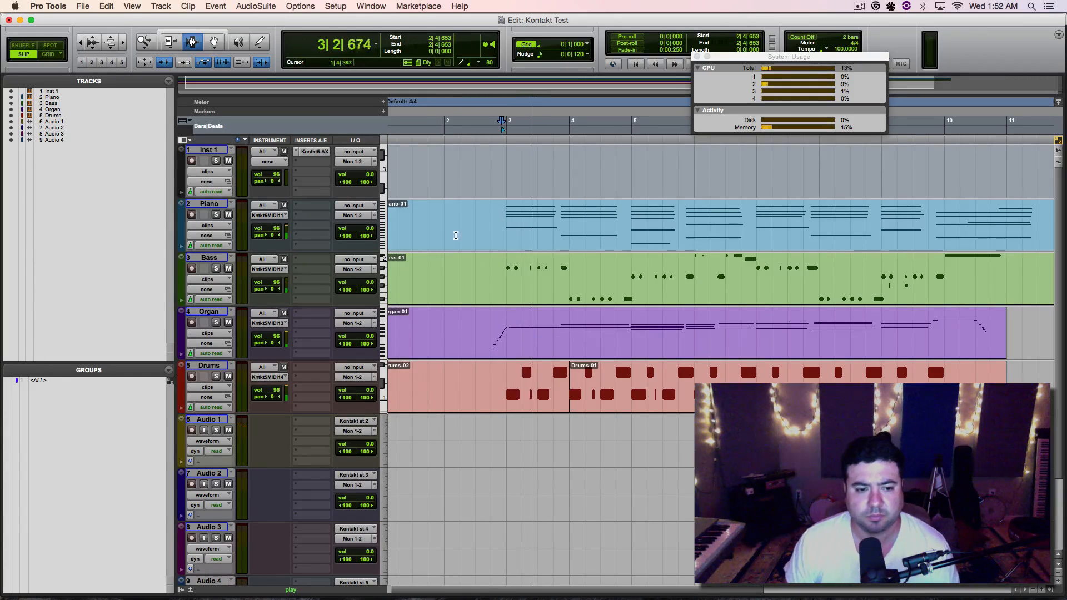
{"action": "scroll", "coordinate": [239, 401], "scroll_direction": "down", "scroll_amount": 3}
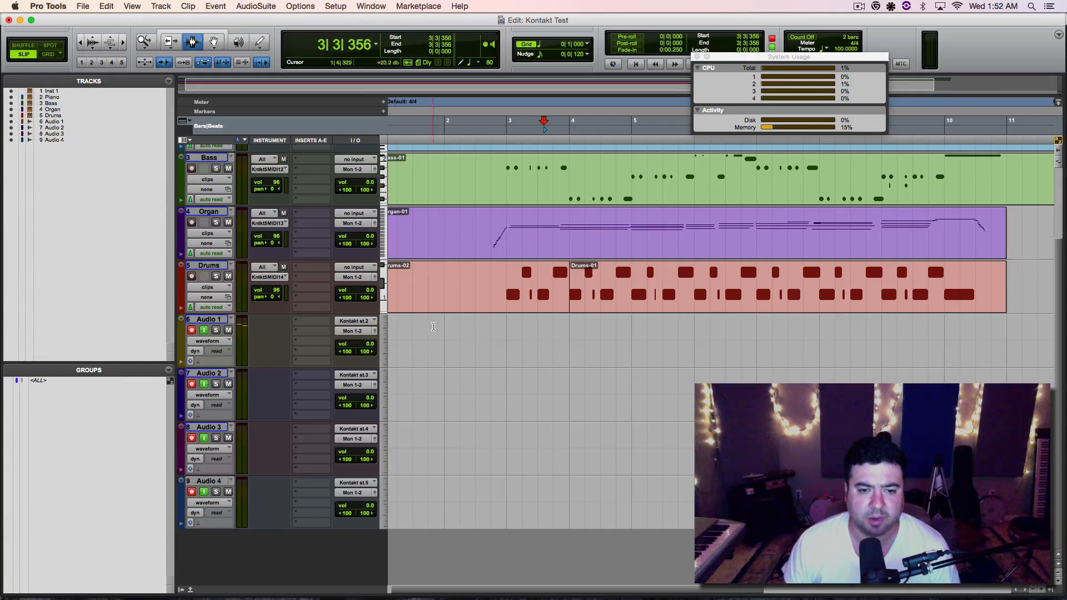
{"action": "scroll", "coordinate": [433, 327], "scroll_direction": "up", "scroll_amount": 2}
{"action": "left_click", "coordinate": [513, 349]}
{"action": "key", "text": "space"}
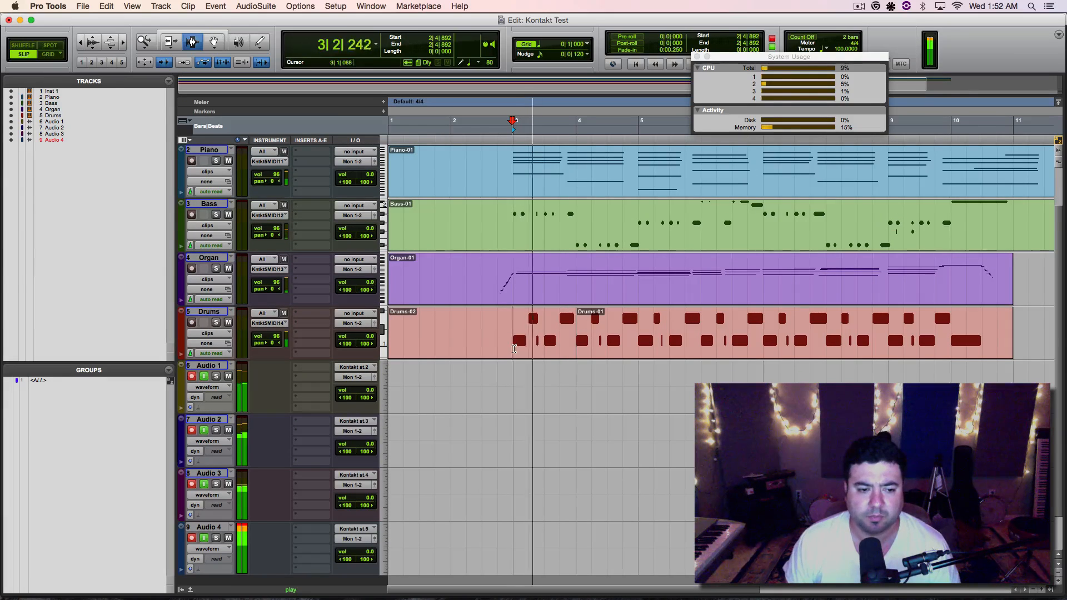
{"action": "key", "text": "space"}
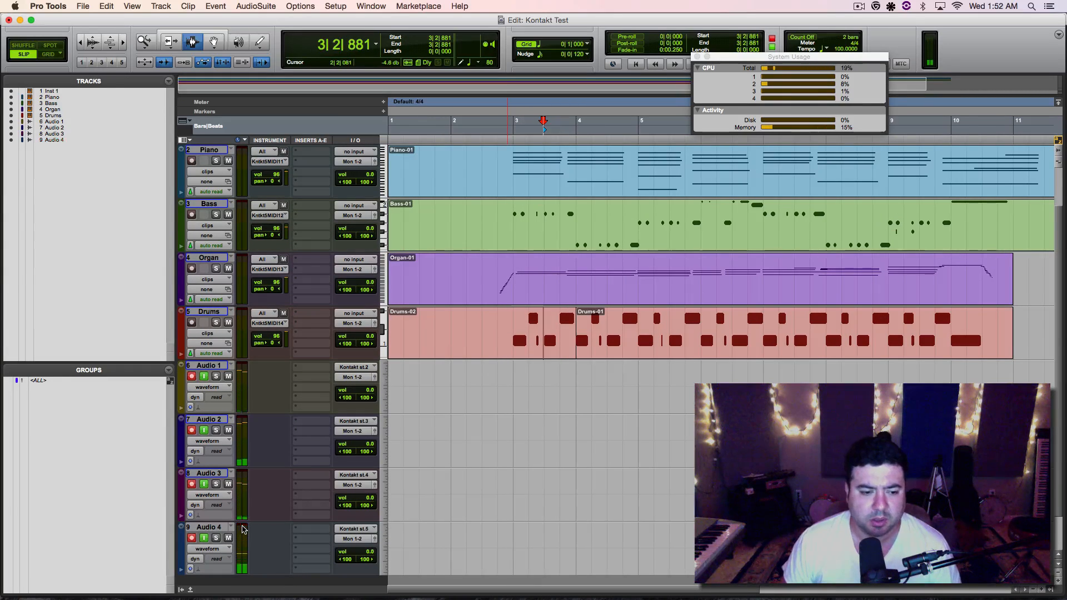
- Lower the Drums instrument track's volume and play the session to check its effect on the Audio 4 level
{"action": "scroll", "coordinate": [298, 424], "scroll_direction": "up", "scroll_amount": 1}
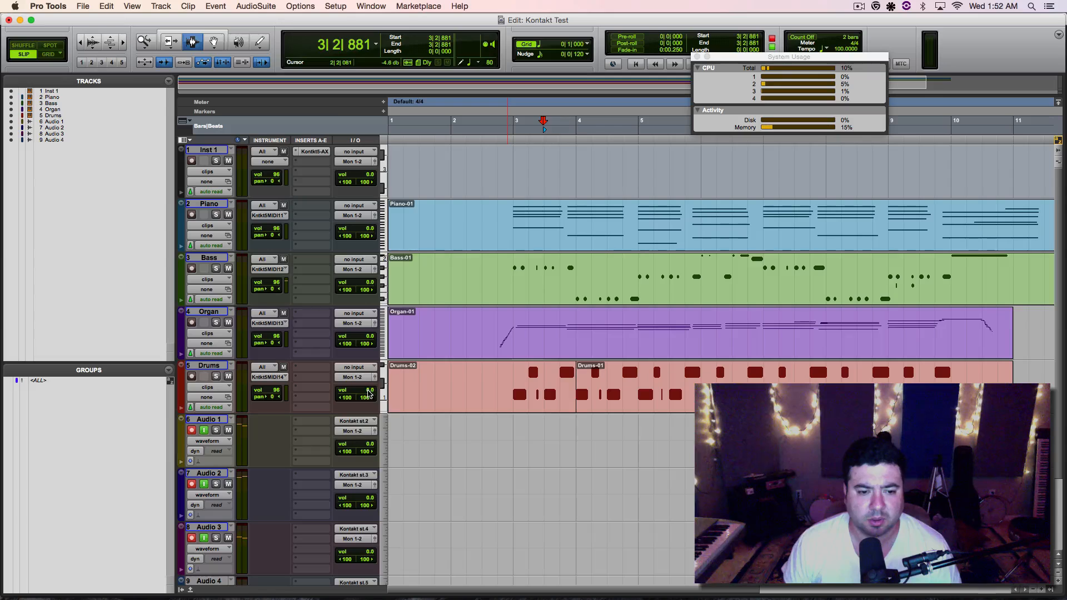
{"action": "left_click_drag", "start_coordinate": [369, 393], "coordinate": [368, 403]}
{"action": "key", "text": "space"}
{"action": "scroll", "coordinate": [500, 392], "scroll_direction": "down", "scroll_amount": 2}
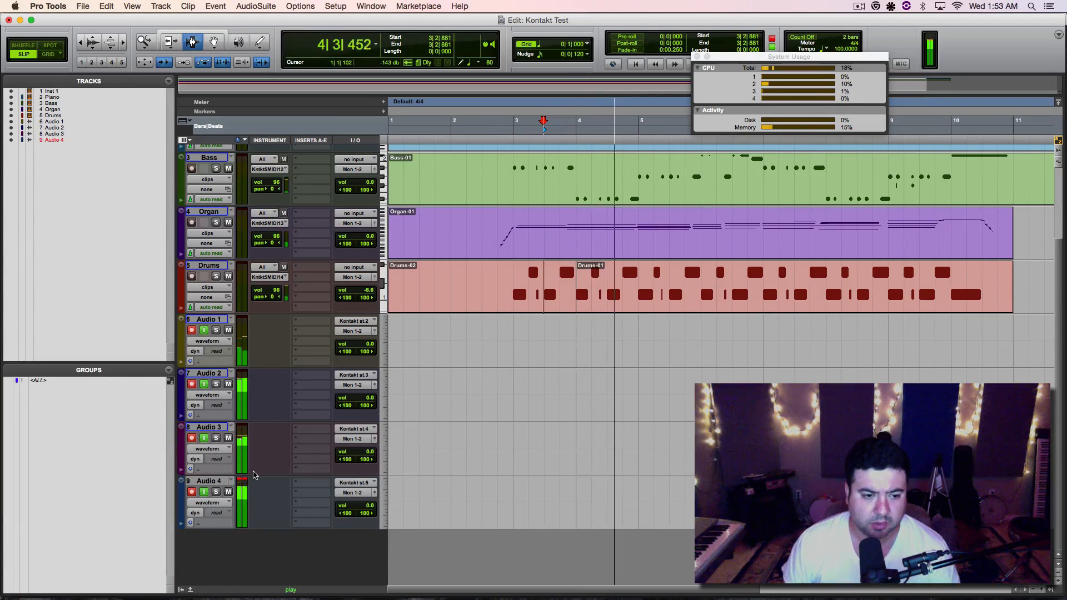
- Play the session with the Drums instrument track's output volume lowered further, and restore that volume to 0.0
{"action": "key", "text": "space"}
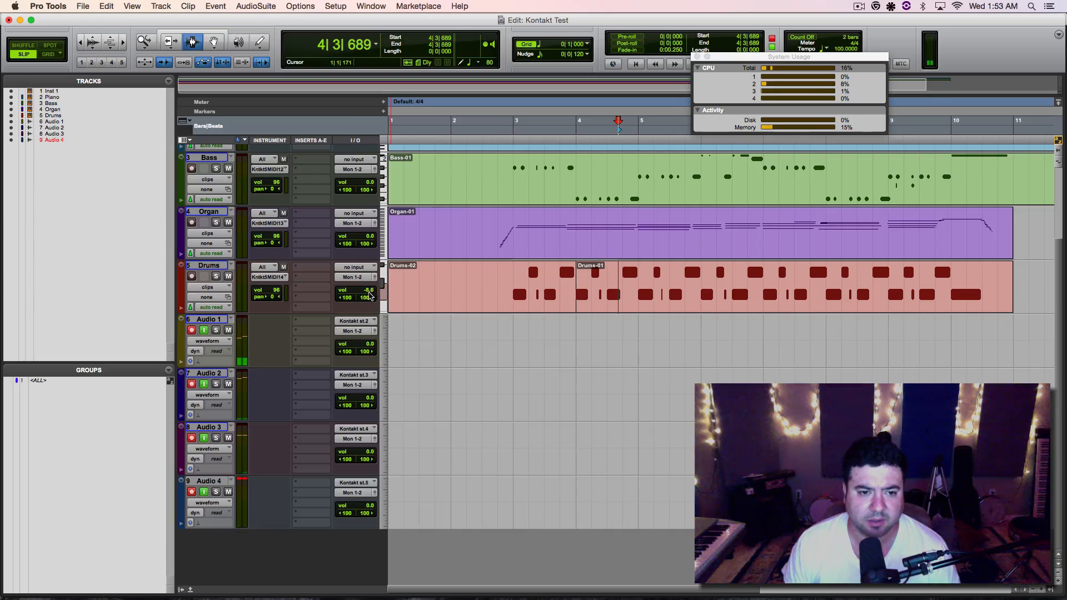
{"action": "left_click_drag", "start_coordinate": [370, 295], "coordinate": [367, 303]}
{"action": "key", "text": "space"}
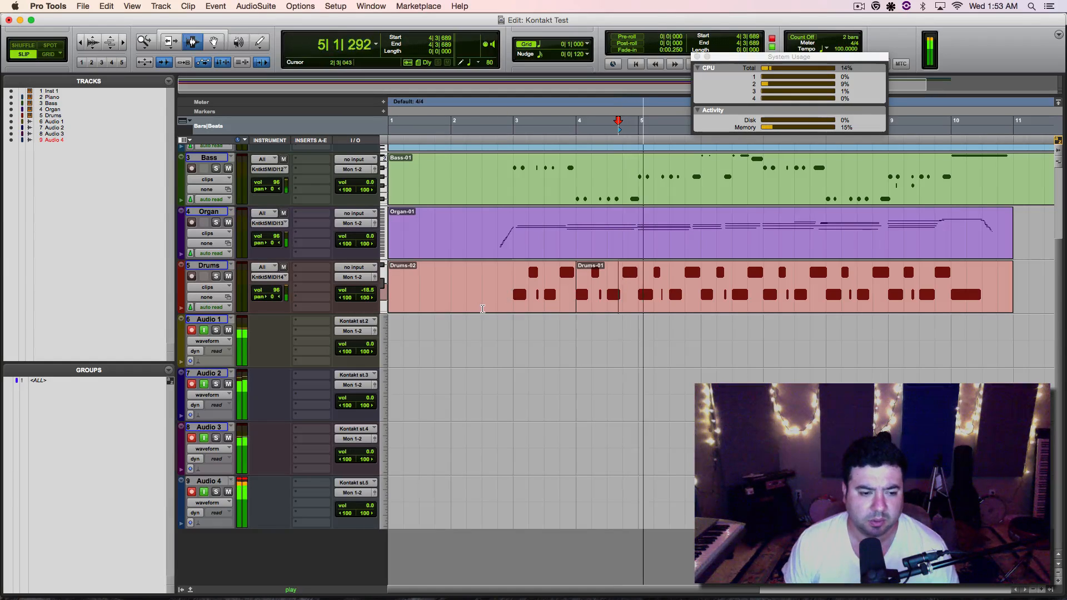
{"action": "key", "text": "super+z"}
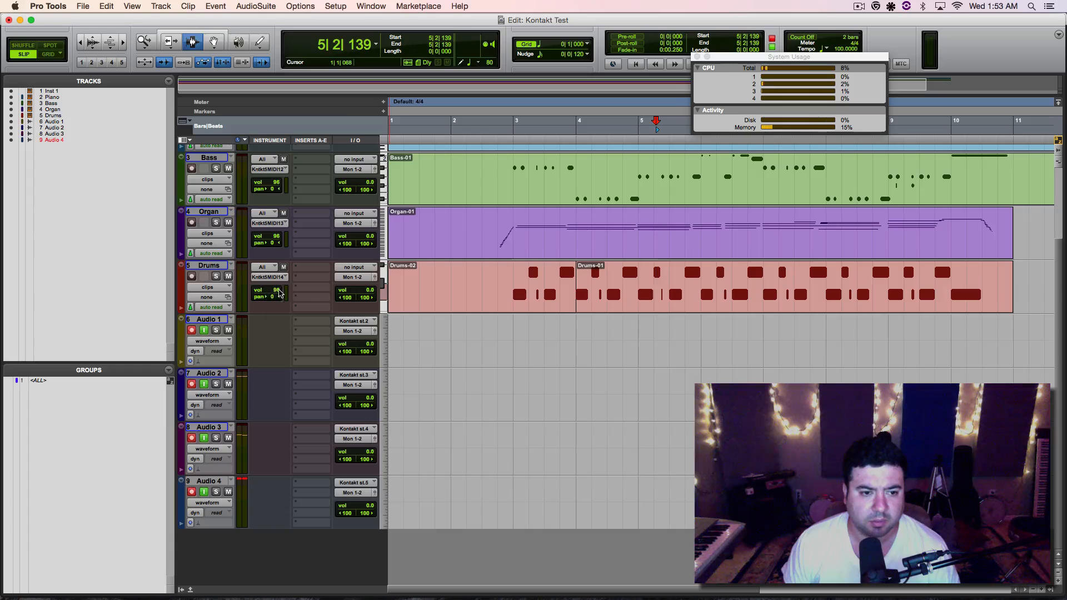
- Set the Drums track's MIDI volume to 67 and back up to 99, playing the session to compare the Audio 4 level
{"action": "left_click_drag", "start_coordinate": [280, 293], "coordinate": [280, 309]}
{"action": "key", "text": "space"}
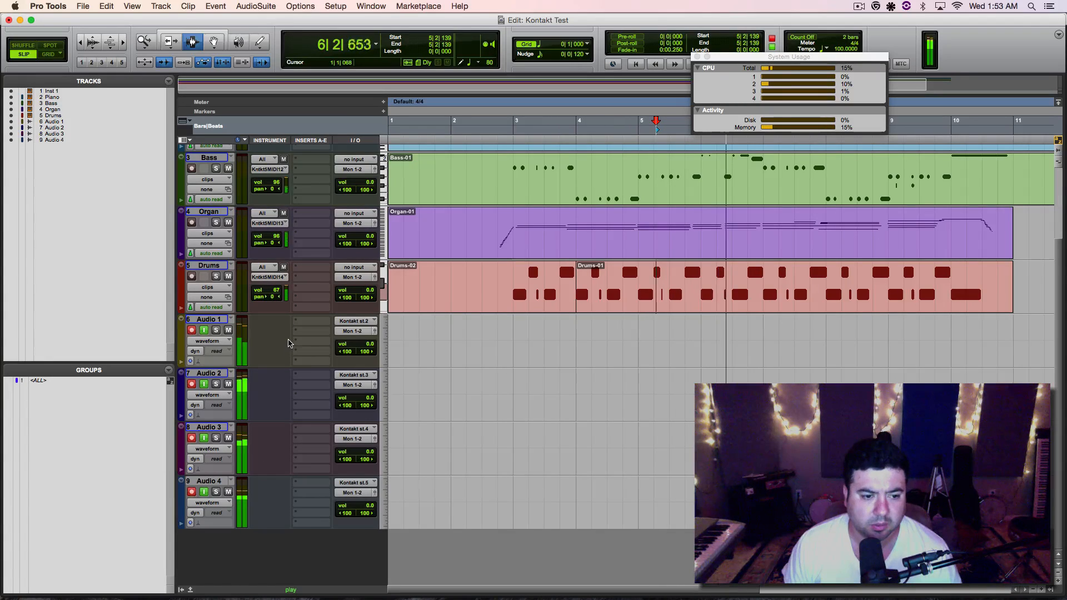
{"action": "left_click", "coordinate": [279, 293]}
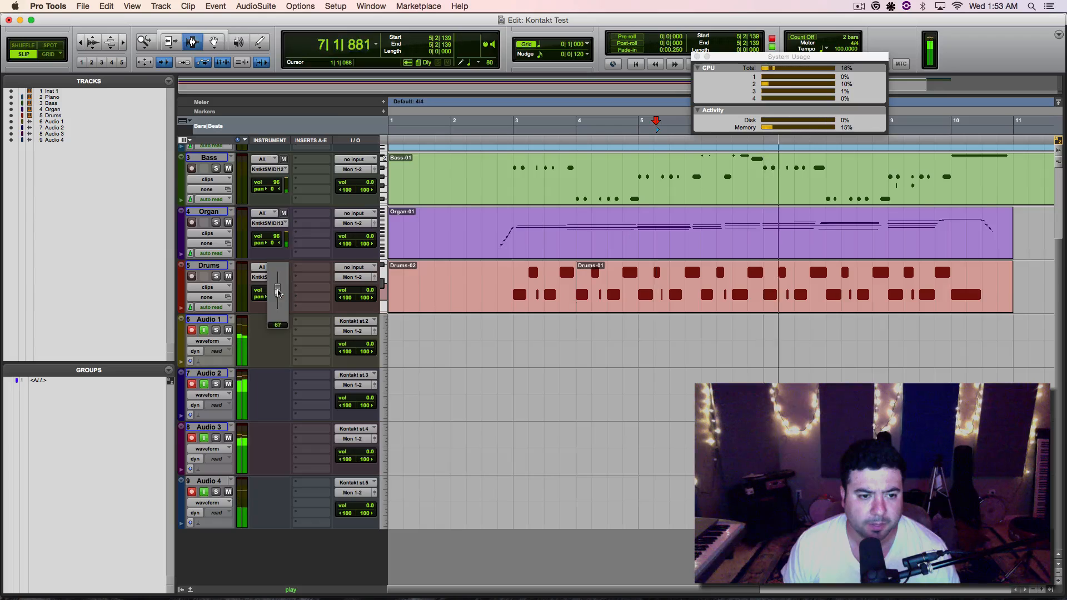
{"action": "mouse_move", "coordinate": [278, 293]}
{"action": "left_mouse_down"}
{"action": "mouse_move", "coordinate": [280, 281]}
{"action": "mouse_move", "coordinate": [276, 293]}
{"action": "left_mouse_up"}
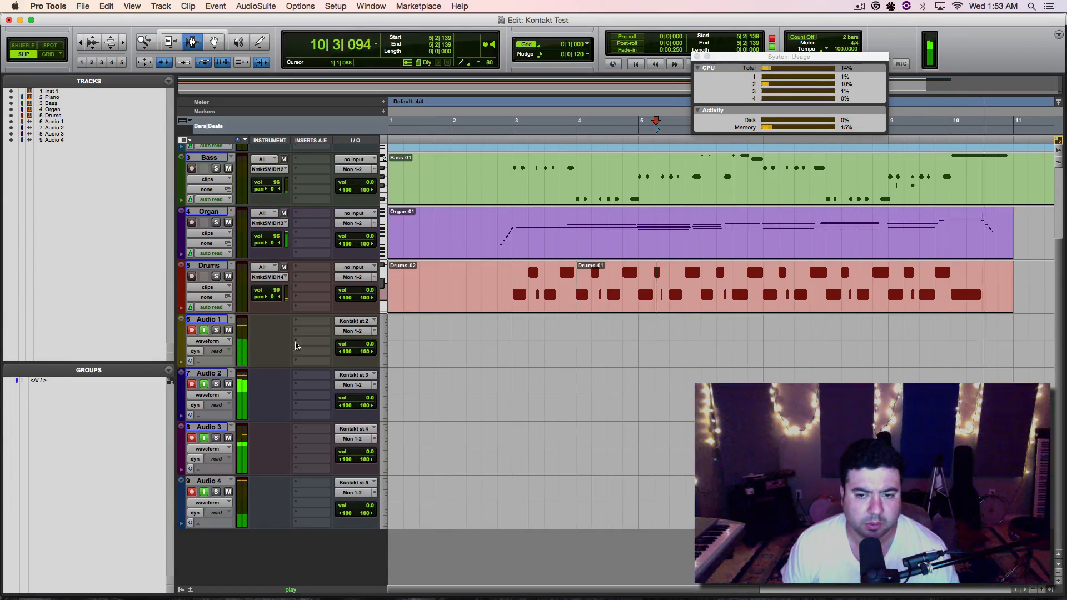
{"action": "left_click", "coordinate": [431, 300]}
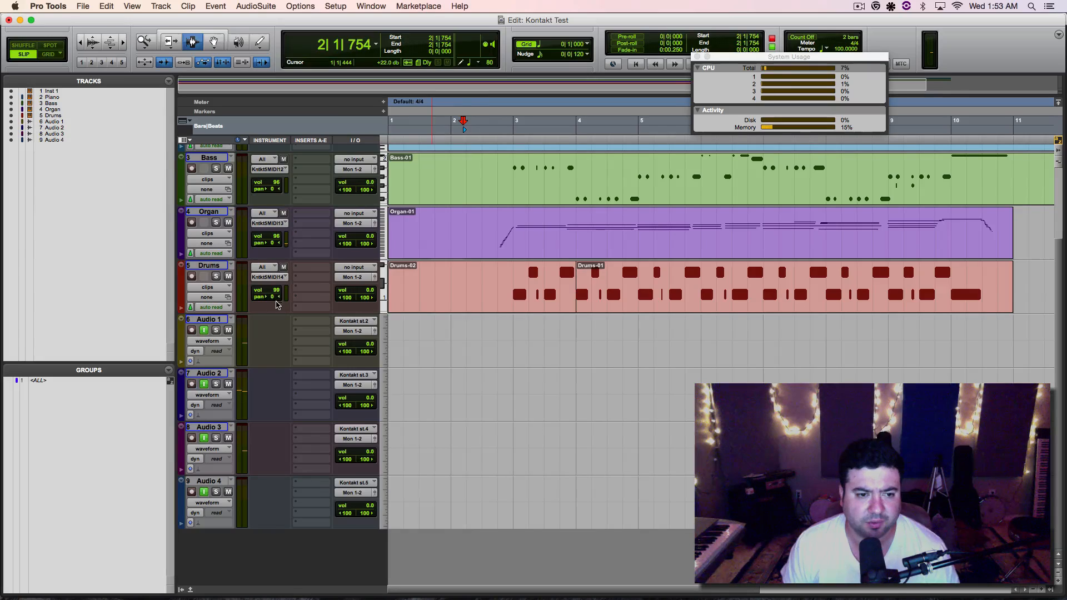
{"action": "key", "text": "space"}
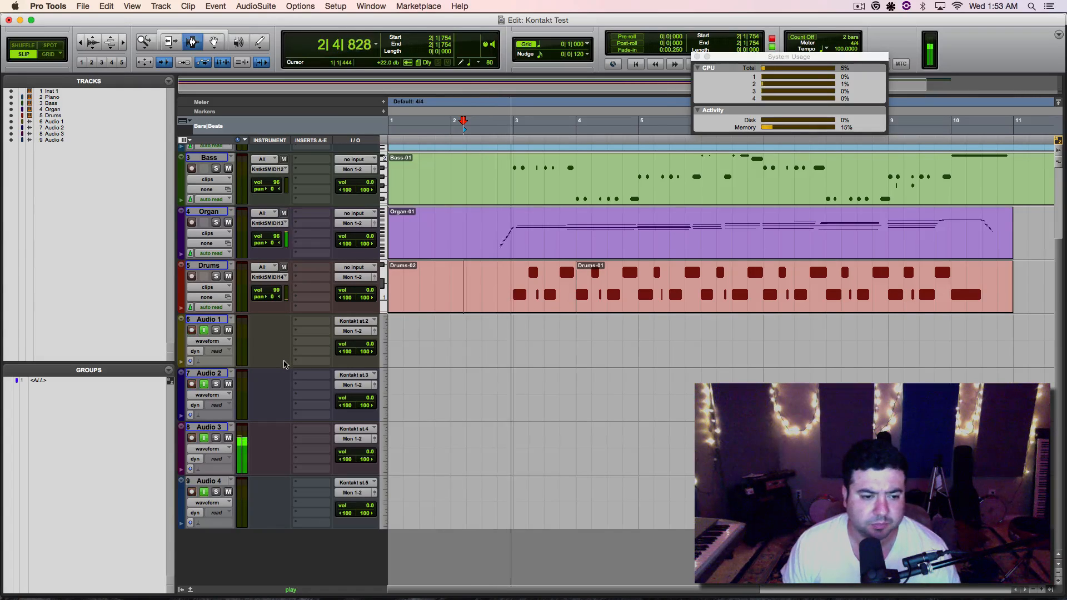
{"action": "key", "text": "space"}
{"action": "left_click", "coordinate": [279, 291]}
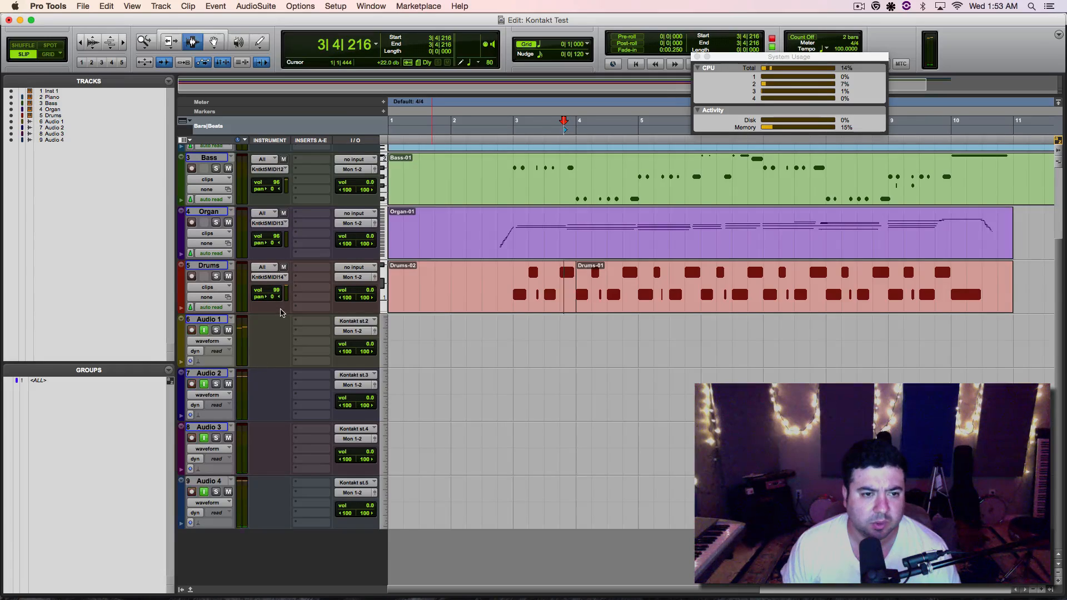
- Lower the MIDI volume of the Bass track to 83 and the Organ track to 75, playing the session after each change
{"action": "scroll", "coordinate": [280, 313], "scroll_direction": "up", "scroll_amount": 3}
{"action": "left_click_drag", "start_coordinate": [279, 286], "coordinate": [277, 289]}
{"action": "key", "text": "space"}
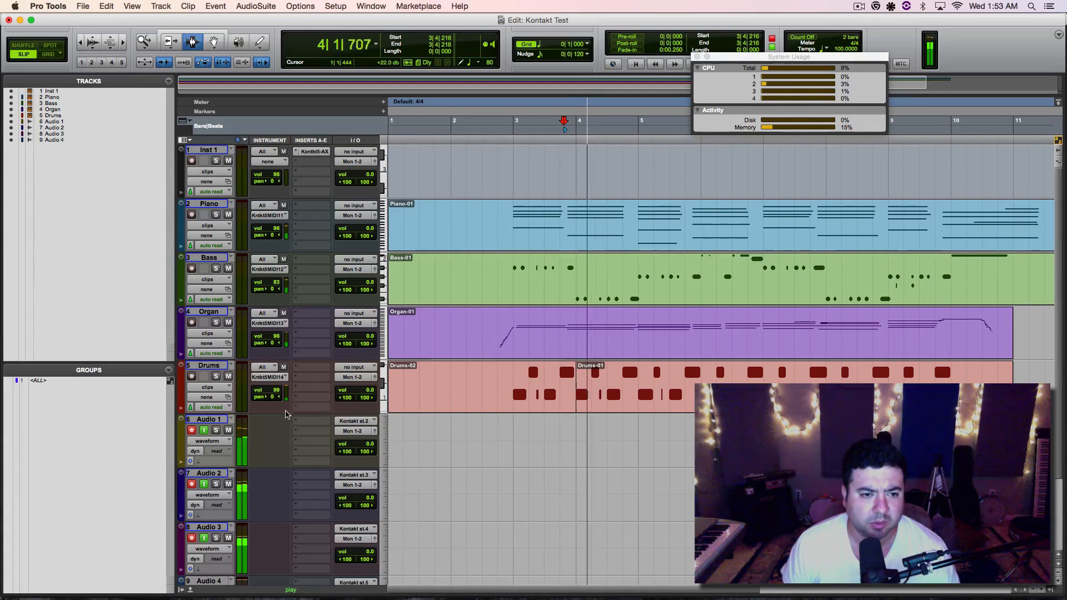
{"action": "key", "text": "space"}
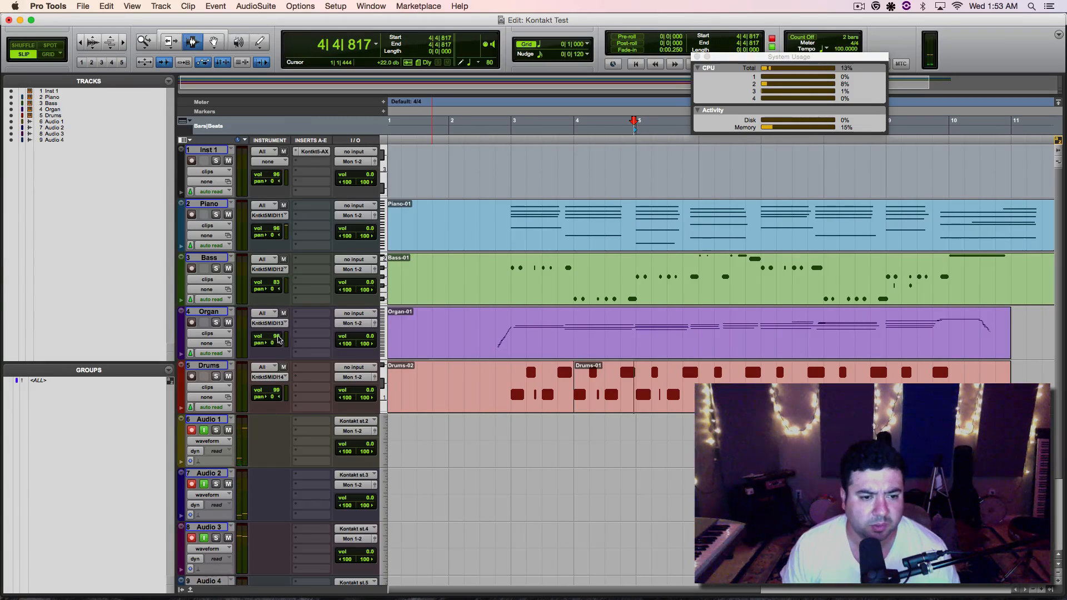
{"action": "left_click_drag", "start_coordinate": [278, 339], "coordinate": [279, 348]}
{"action": "key", "text": "space"}
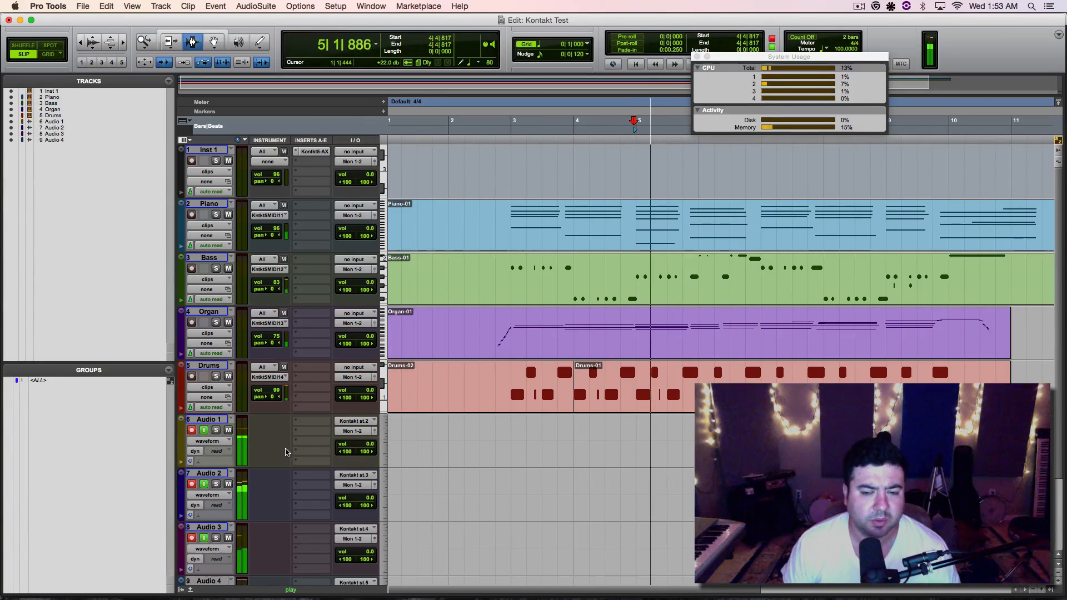
{"action": "key", "text": "space"}
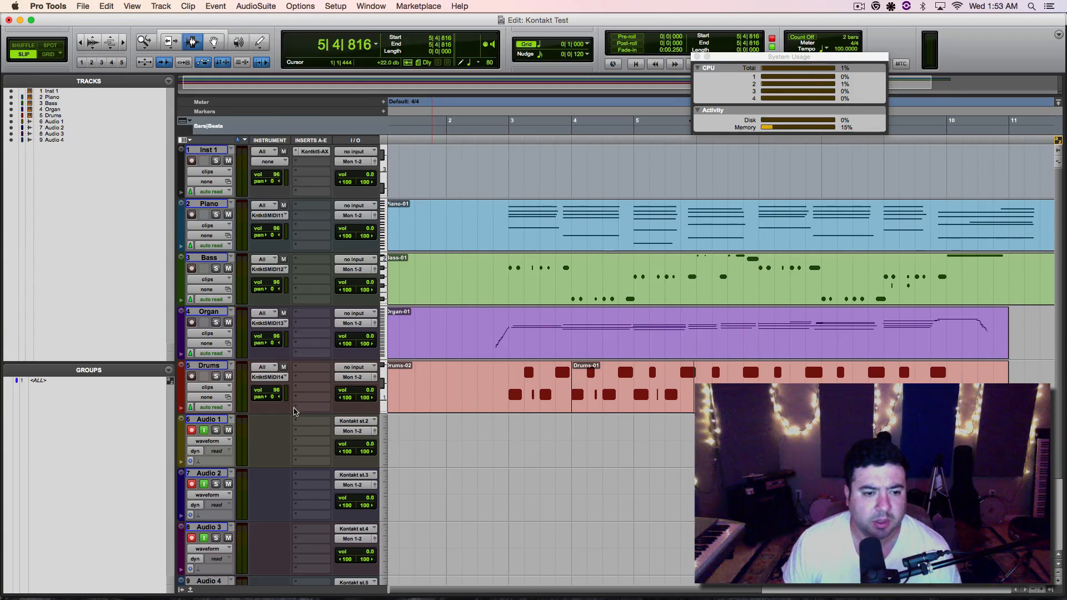
- Play the session from the middle of bar 2 to check the input levels on Audio 1 through Audio 4
{"action": "scroll", "coordinate": [495, 421], "scroll_direction": "down", "scroll_amount": 3}
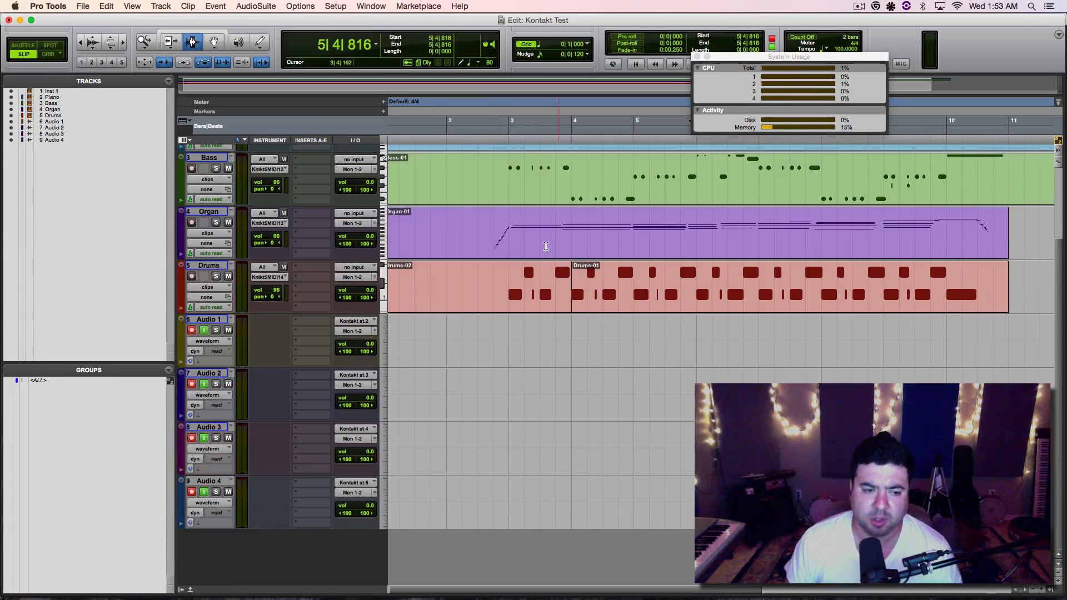
{"action": "left_click", "coordinate": [479, 378]}
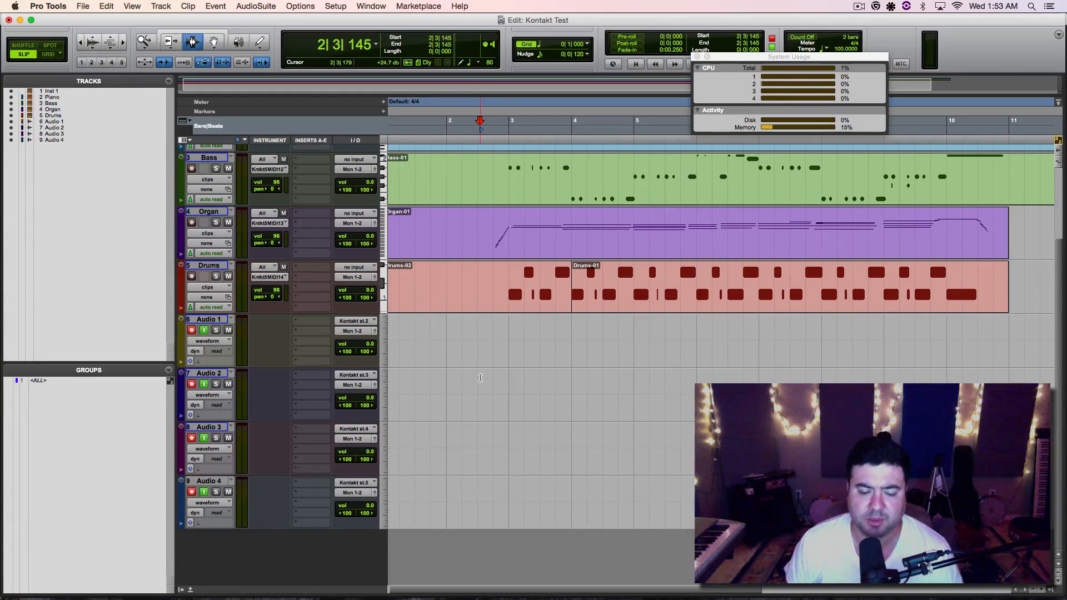
{"action": "key", "text": "space"}
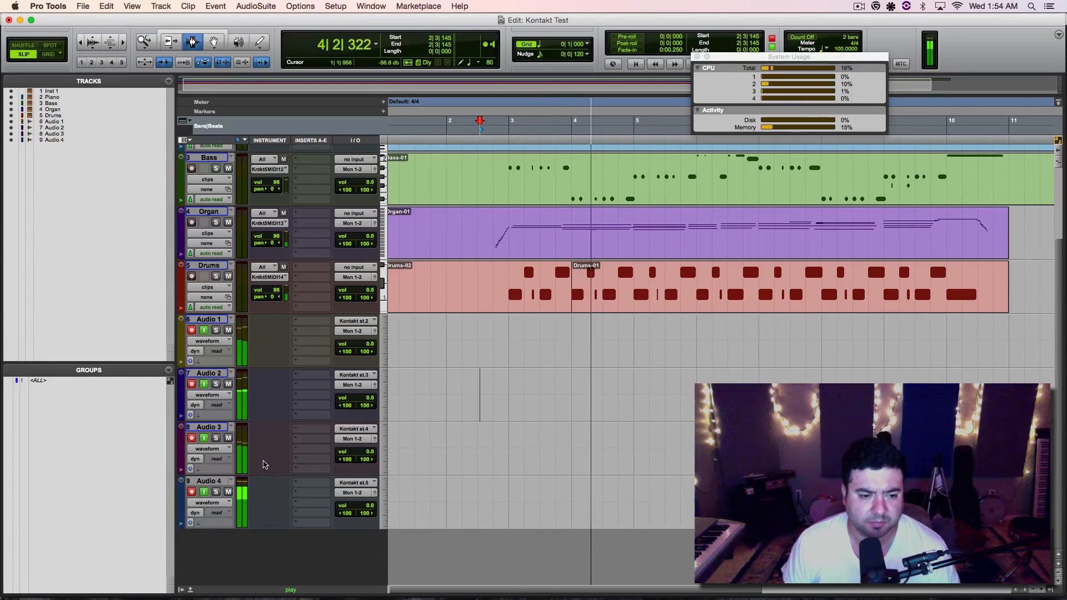
{"action": "key", "text": "space"}
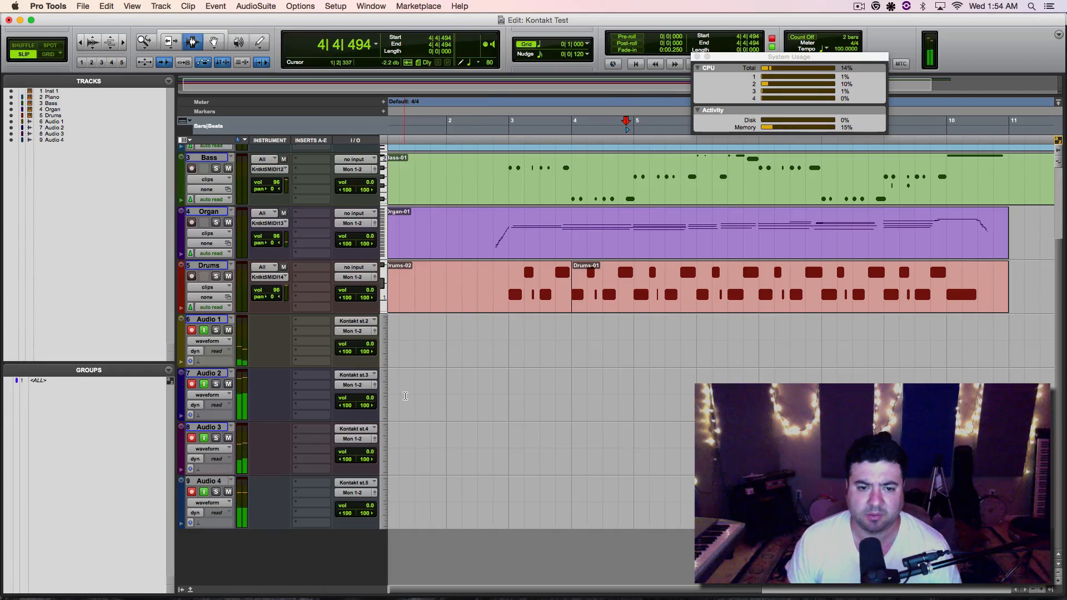
- Record the Kontakt outputs onto Audio 1 through Audio 4 from the session start until past bar 11
{"action": "key", "text": "Return"}
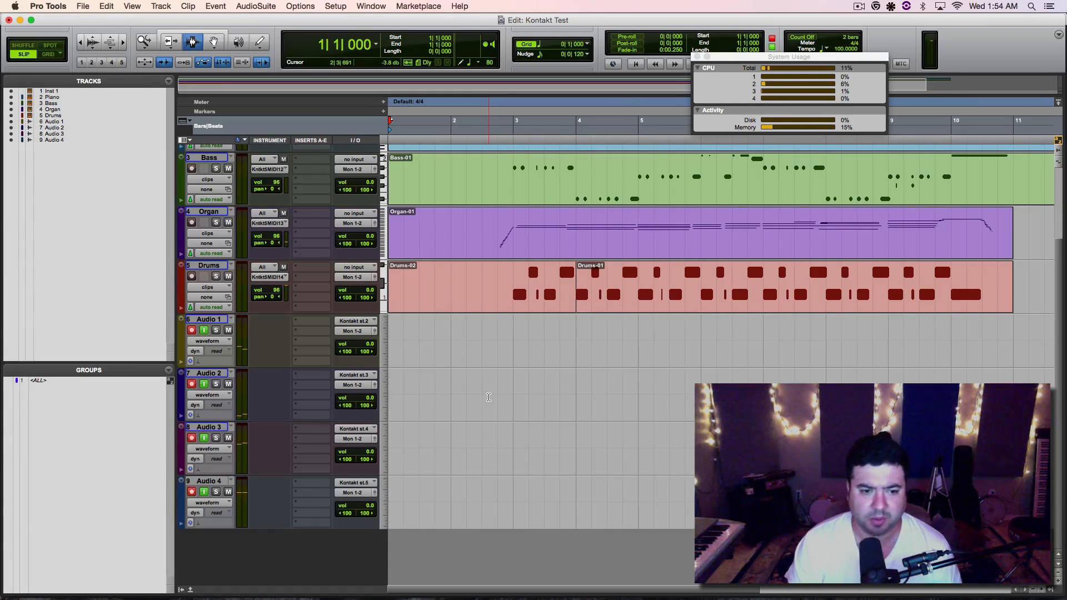
{"action": "key", "text": "F12"}
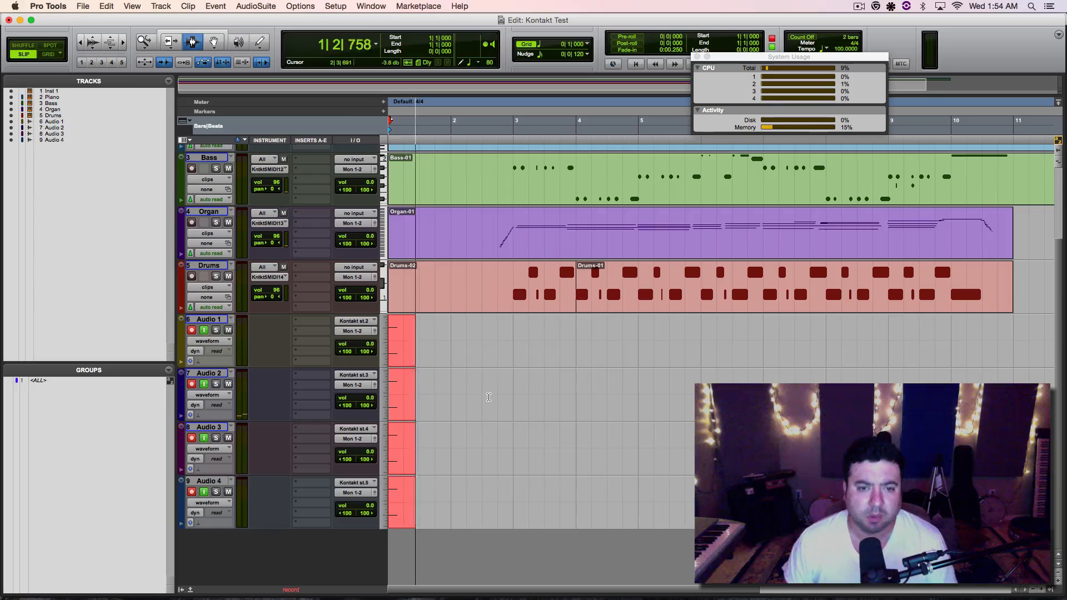
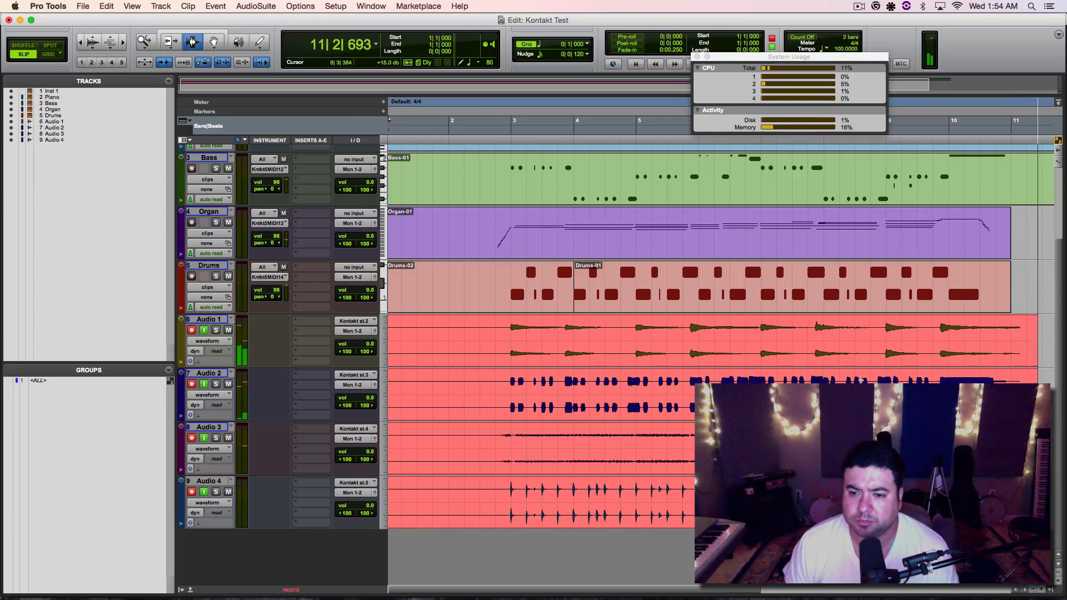
{"action": "key", "text": "space"}
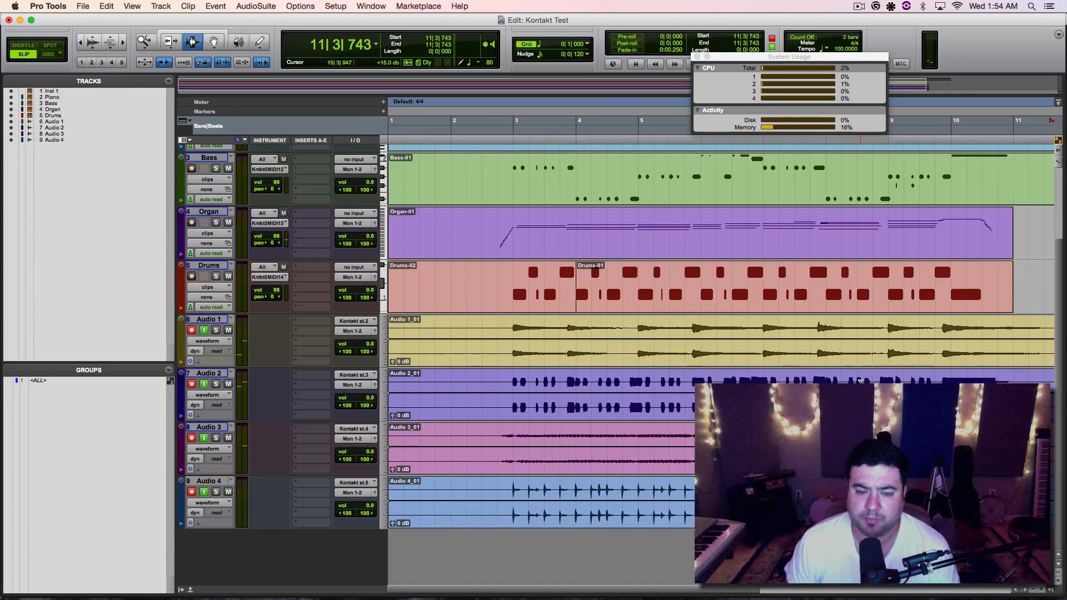
- Turn off input monitoring and record-enable on Audio 1 through Audio 4
{"action": "scroll", "coordinate": [856, 382], "scroll_direction": "up", "scroll_amount": 4}
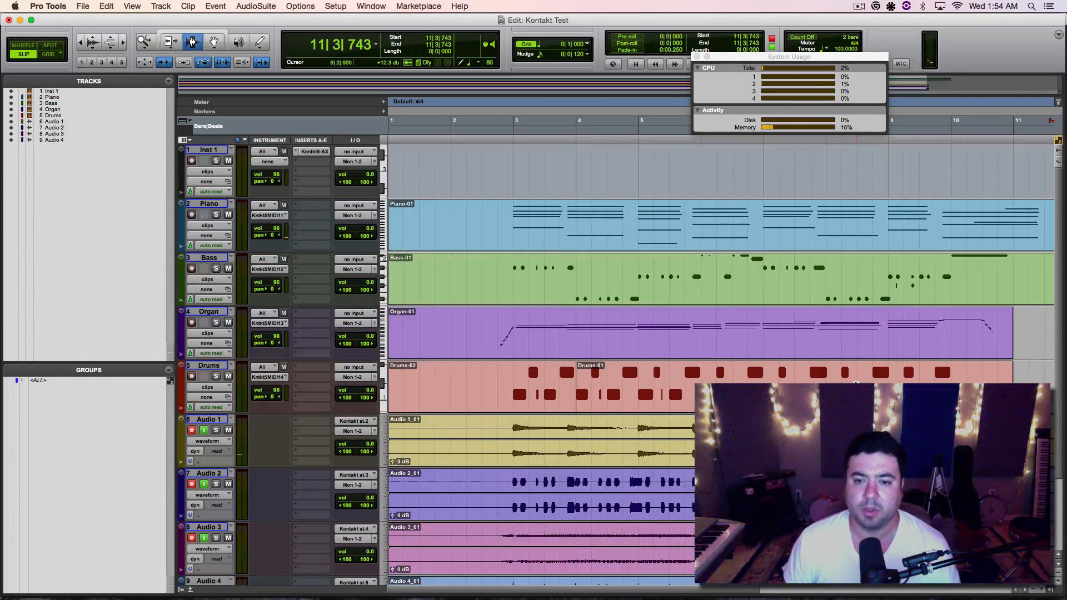
{"action": "scroll", "coordinate": [557, 346], "scroll_direction": "down", "scroll_amount": 4}
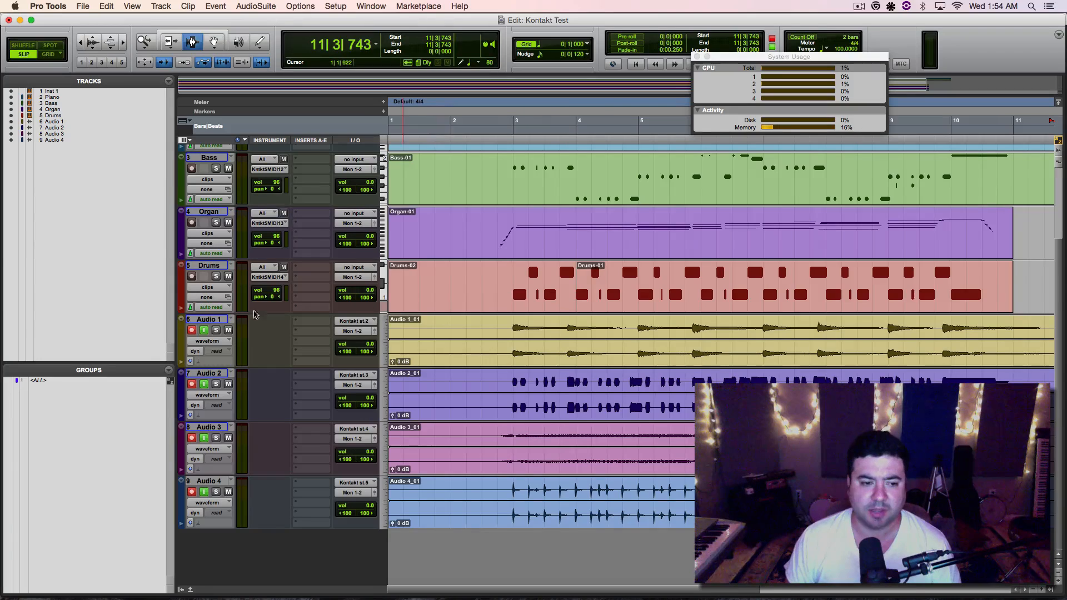
{"action": "left_click", "coordinate": [204, 384]}
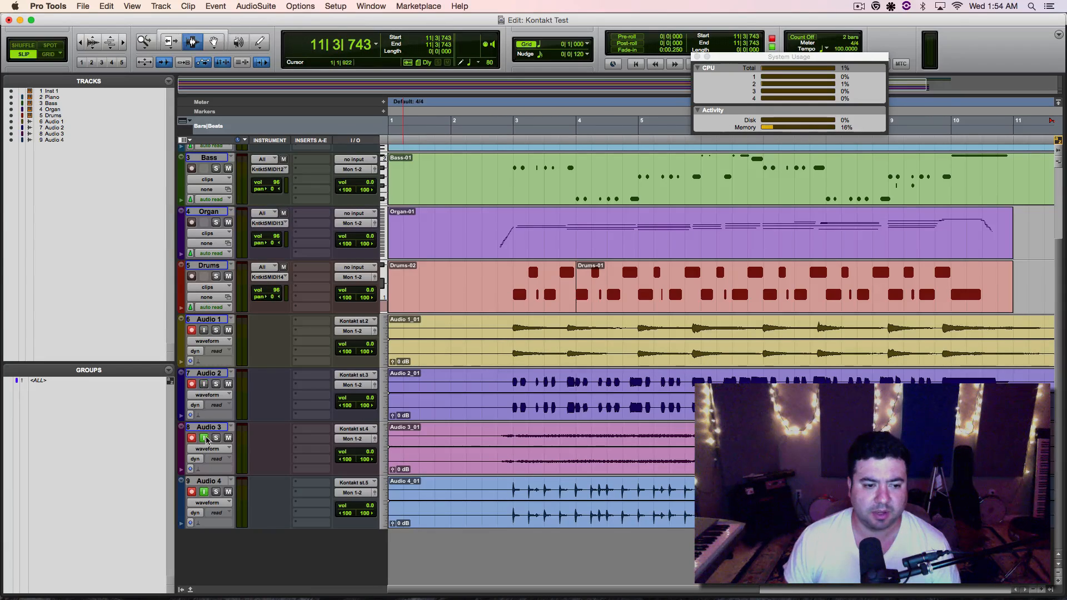
{"action": "left_click", "coordinate": [204, 438]}
{"action": "left_click", "coordinate": [204, 492]}
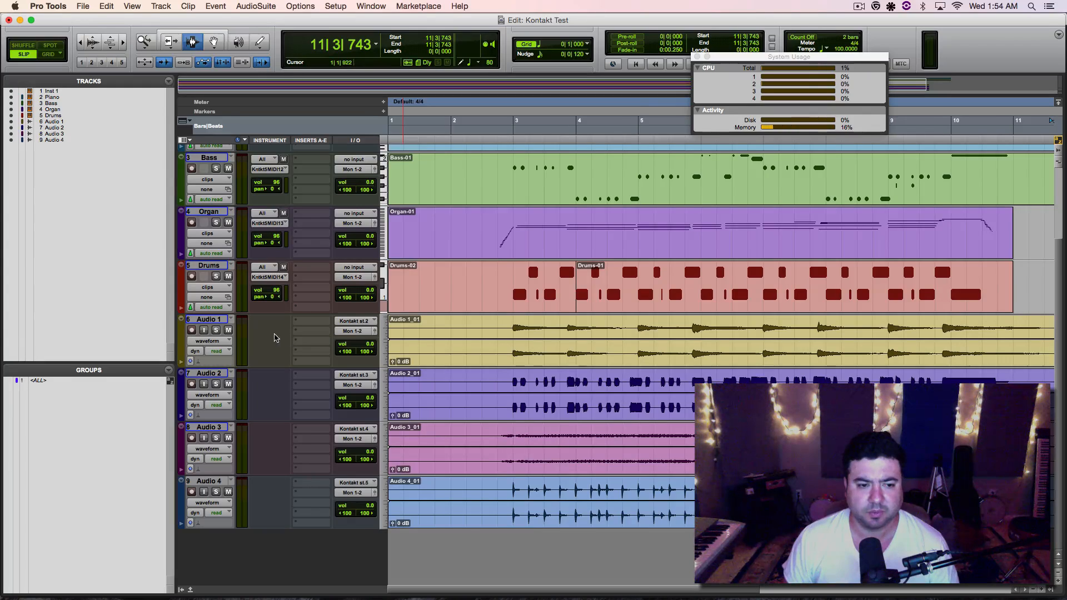
- Play the recorded clips from just before bar 3, soloing Audio 1 and Audio 2 in turn and clearing the solos
{"action": "left_click", "coordinate": [510, 339]}
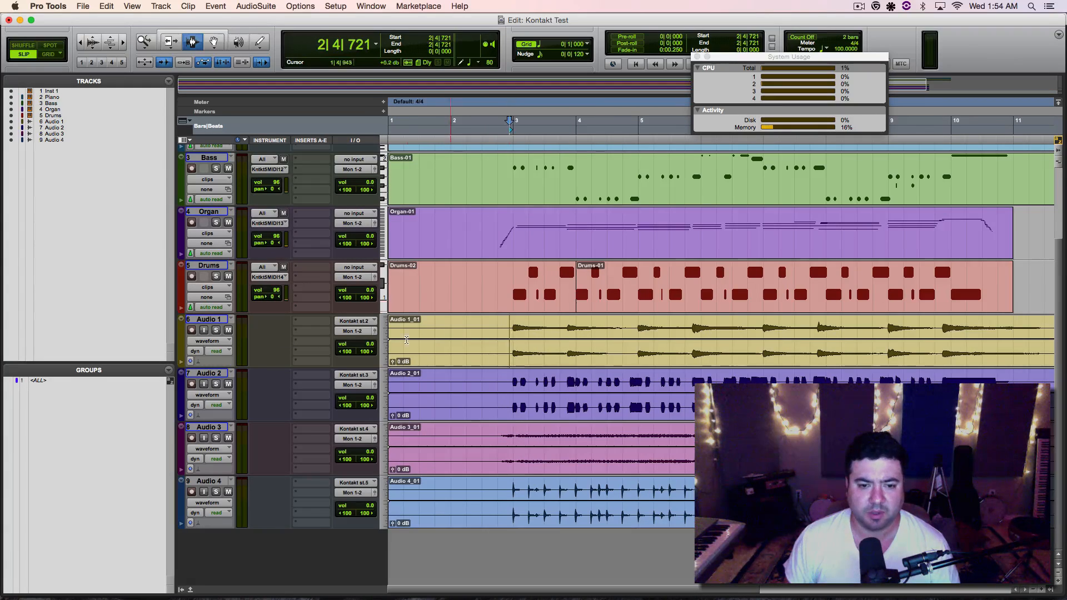
{"action": "left_click", "coordinate": [217, 330]}
{"action": "key", "text": "space"}
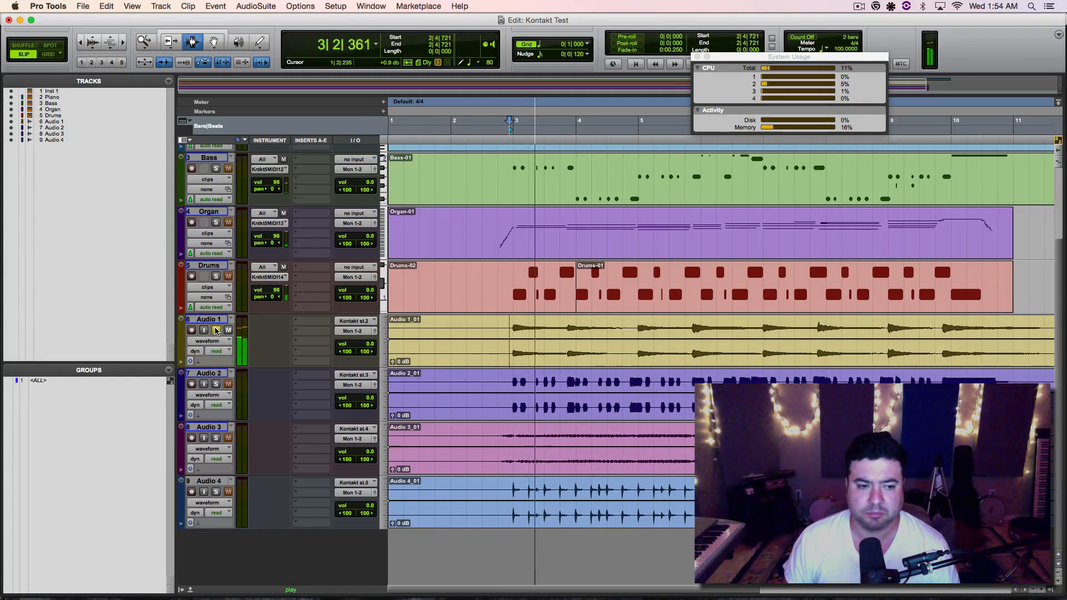
{"action": "left_click", "coordinate": [217, 330]}
{"action": "left_click", "coordinate": [216, 384]}
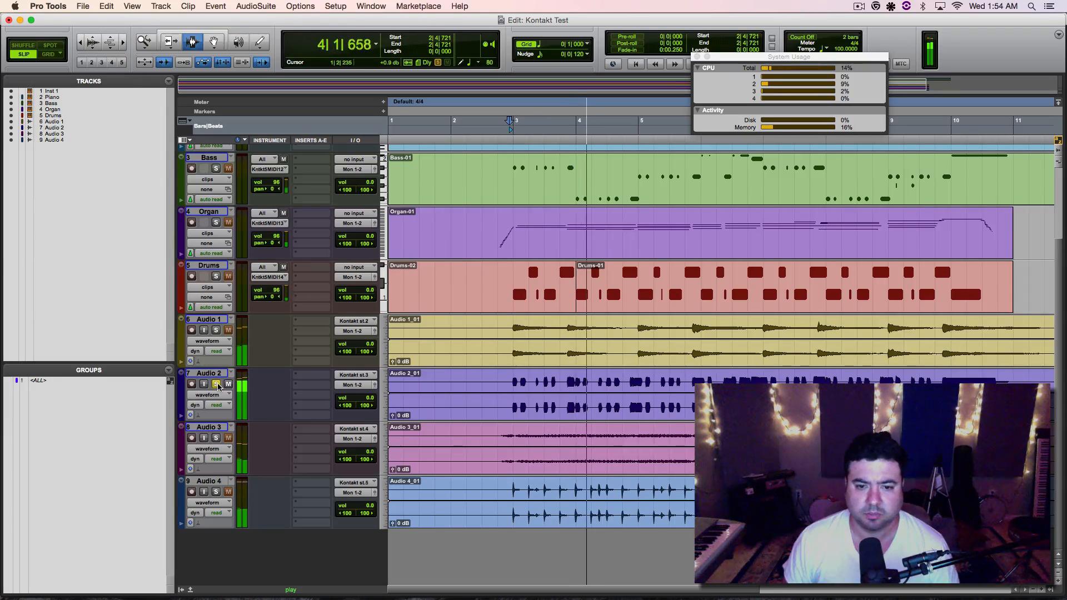
{"action": "key", "text": "space"}
{"action": "left_click", "coordinate": [216, 385]}
{"action": "key", "text": "space"}
{"action": "scroll", "coordinate": [296, 361], "scroll_direction": "up", "scroll_amount": 5}
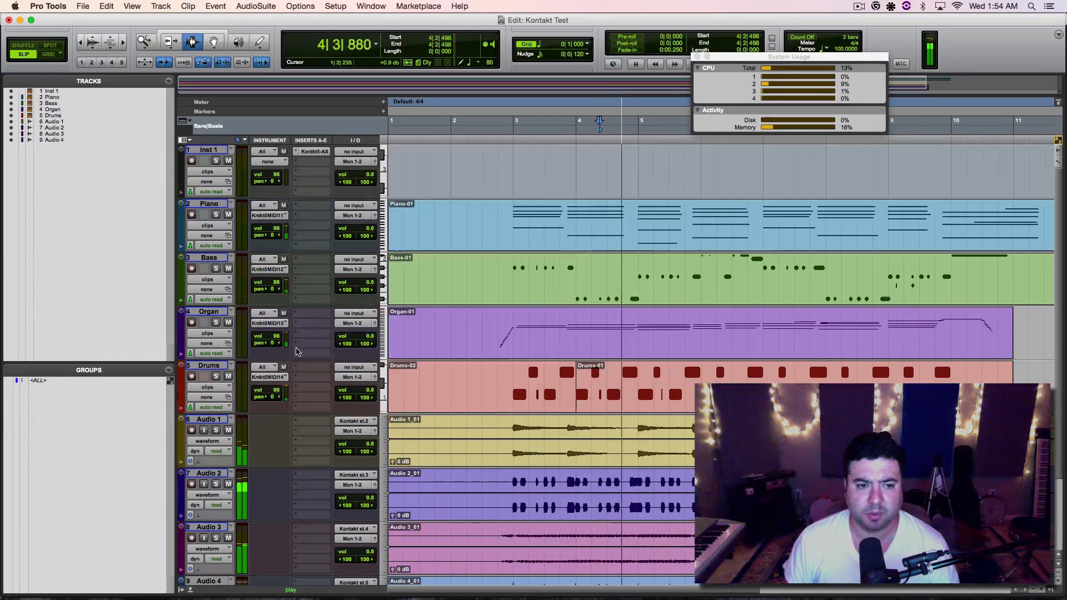
{"action": "key", "text": "space"}
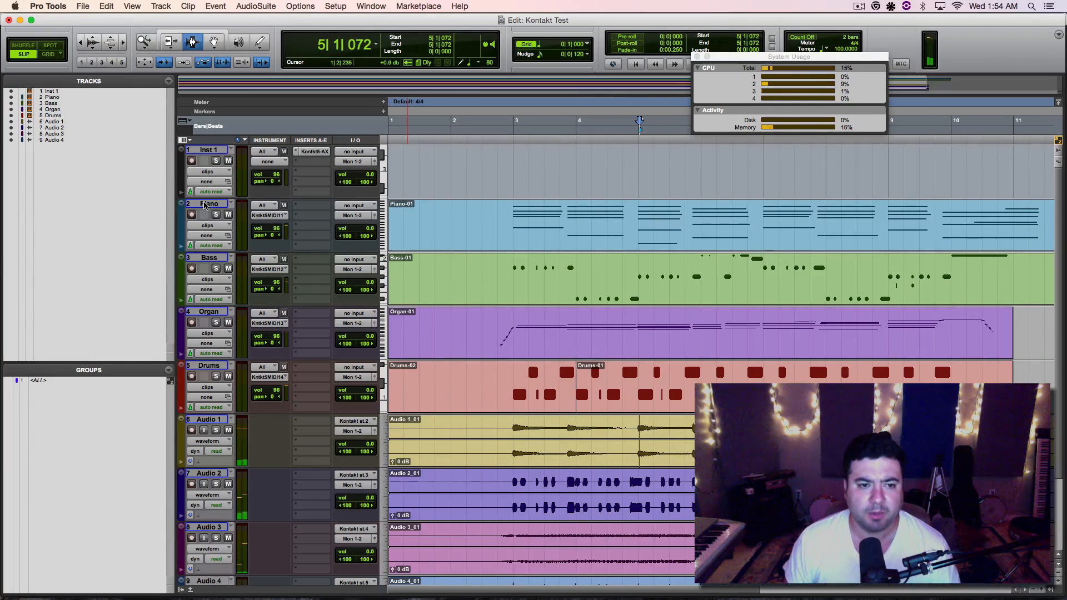
- Hide and make inactive the Piano, Bass, Organ and Drums instrument tracks, and do the same with Inst 1
{"action": "left_click_drag", "start_coordinate": [204, 206], "coordinate": [209, 314]}
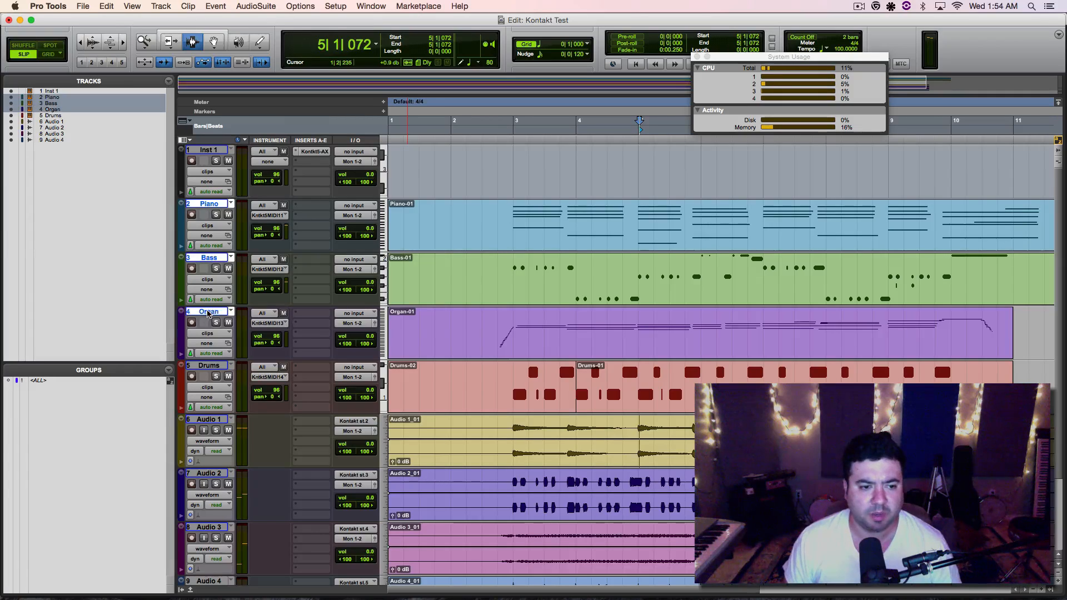
{"action": "left_click_drag", "start_coordinate": [205, 367], "coordinate": [207, 368]}
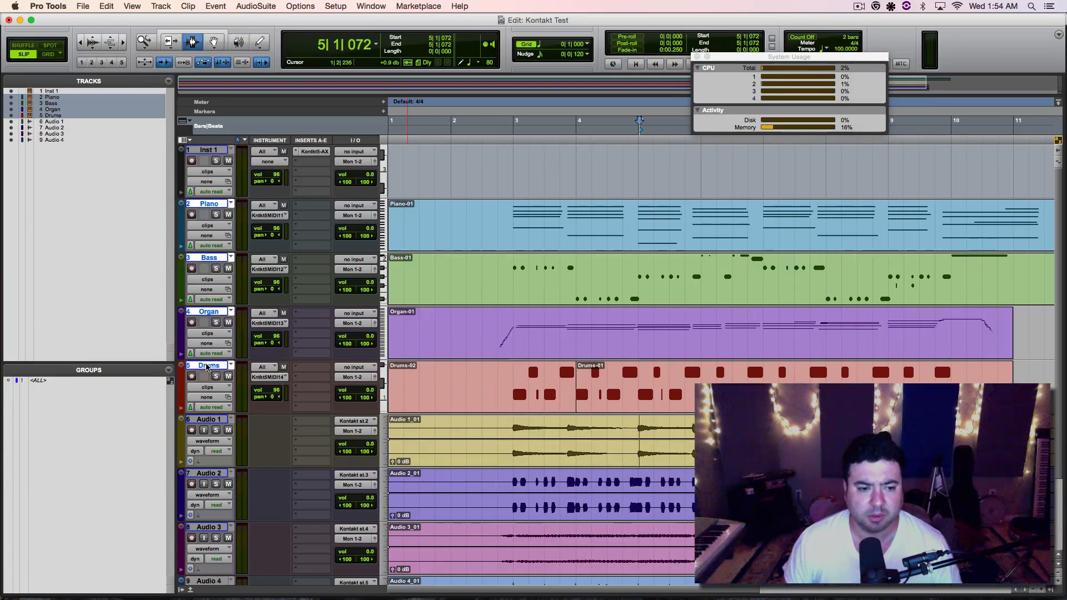
{"action": "right_click", "coordinate": [207, 366]}
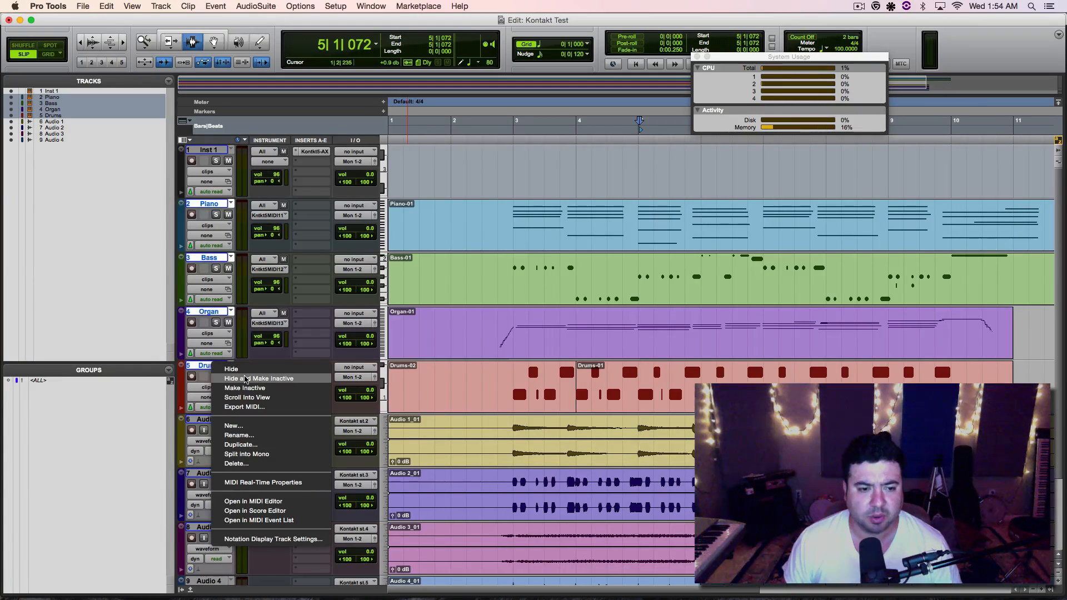
{"action": "left_click", "coordinate": [245, 378]}
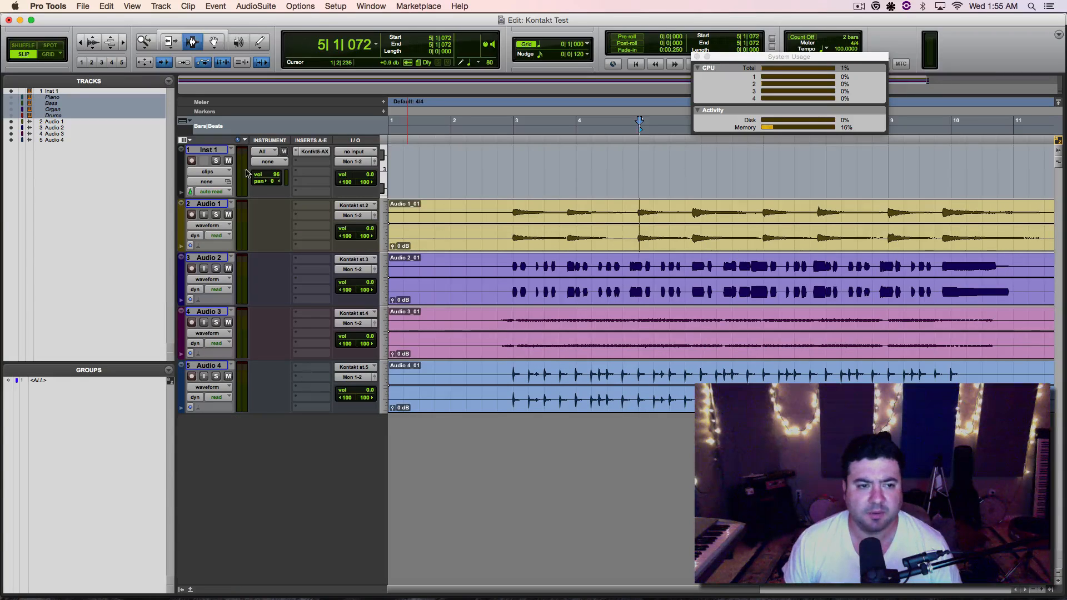
{"action": "right_click", "coordinate": [206, 149]}
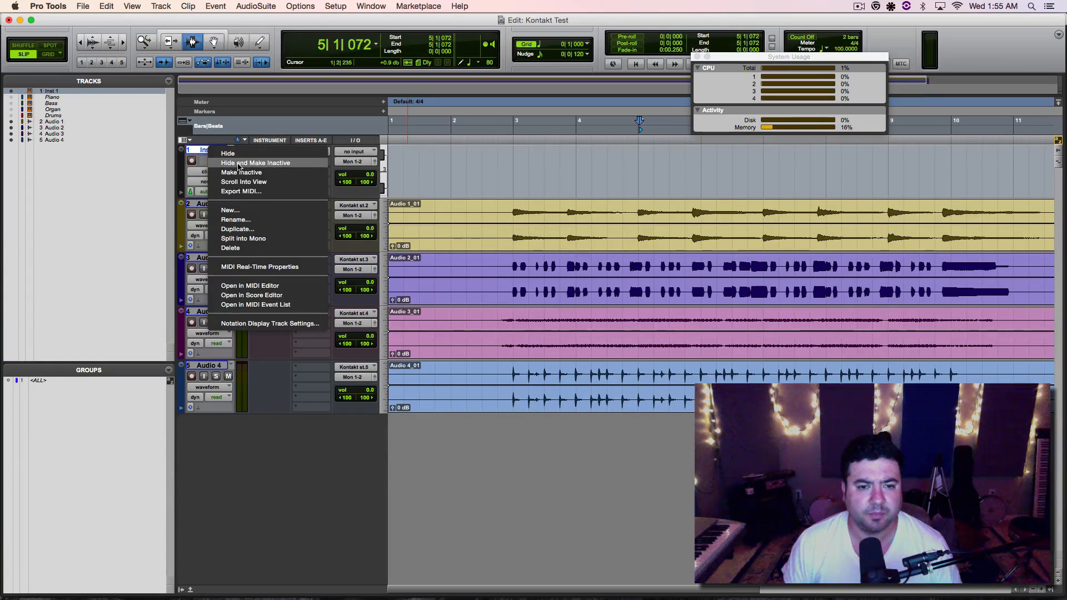
{"action": "left_click", "coordinate": [238, 164]}
- Play the four recorded audio tracks from just before bar 3 to hear them without the Kontakt instrument tracks
{"action": "left_click", "coordinate": [511, 161]}
{"action": "key", "text": "space"}
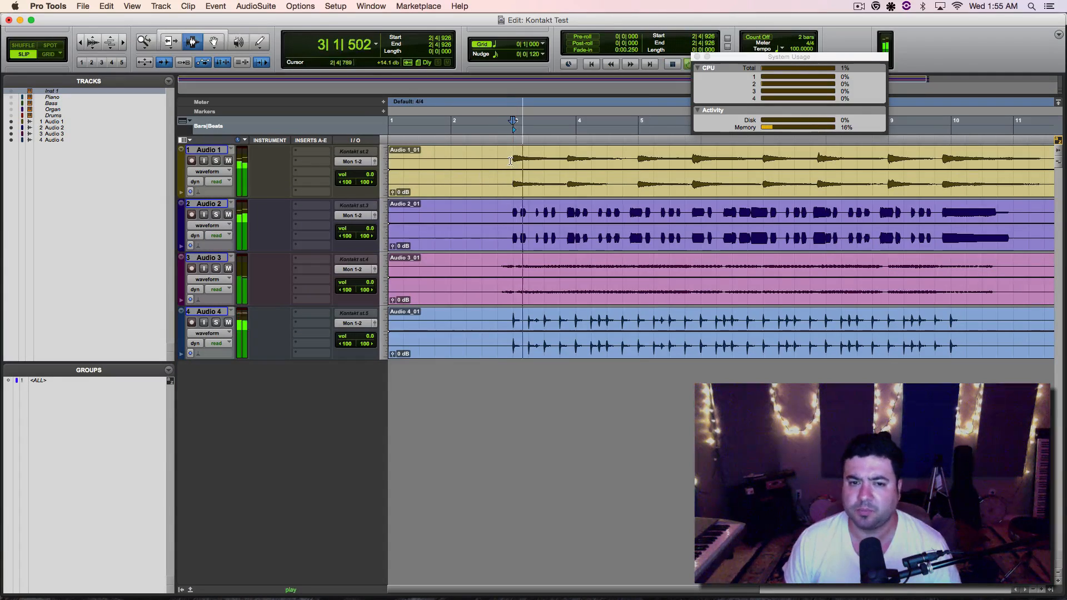
{"action": "key", "text": "space"}
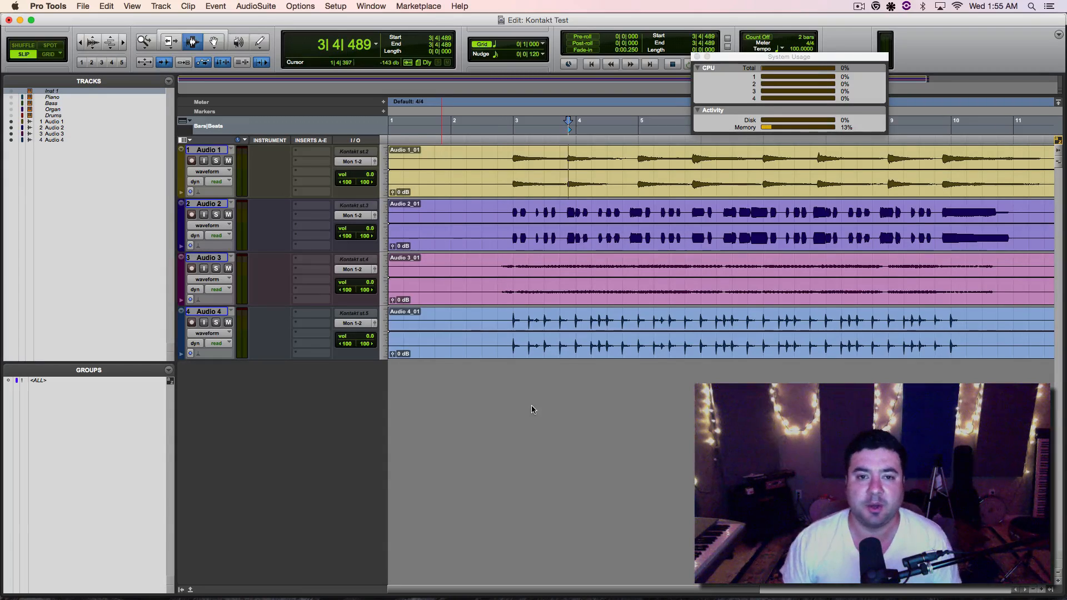
{"action": "key", "text": "space"}
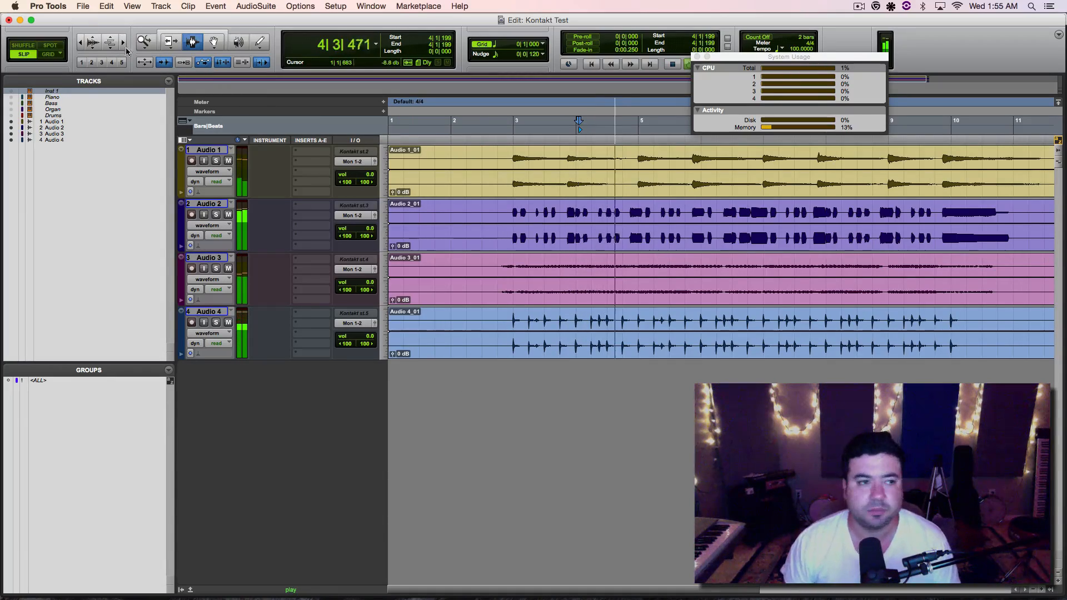
{"action": "key", "text": "space"}
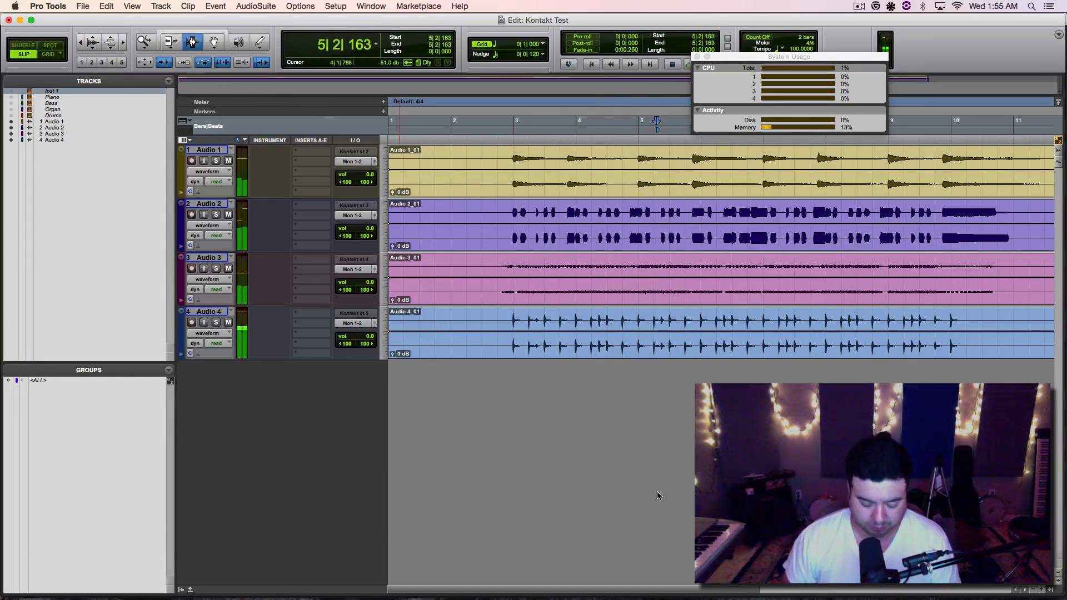